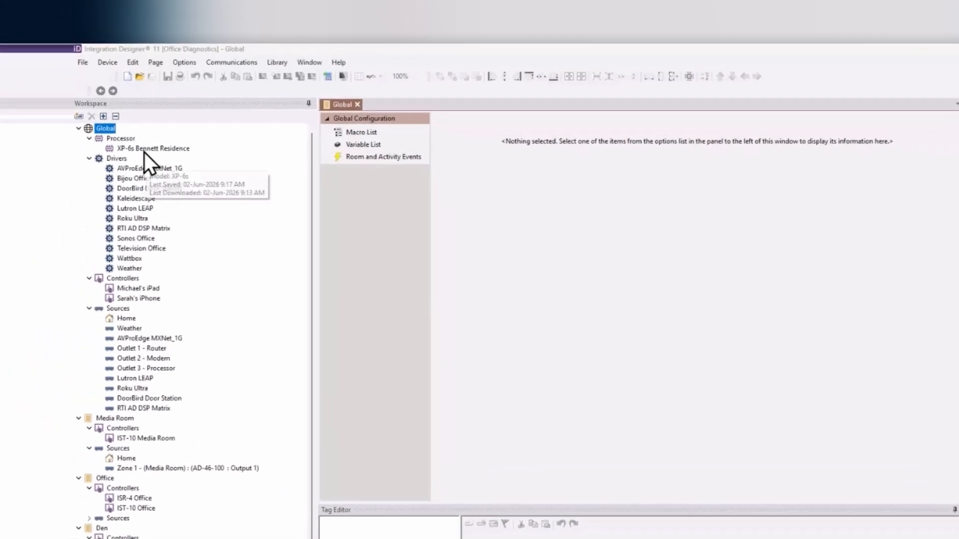
Step: Show the Connected Features settings of the XP-6s Bennett Residence processor
left_click(144, 152)
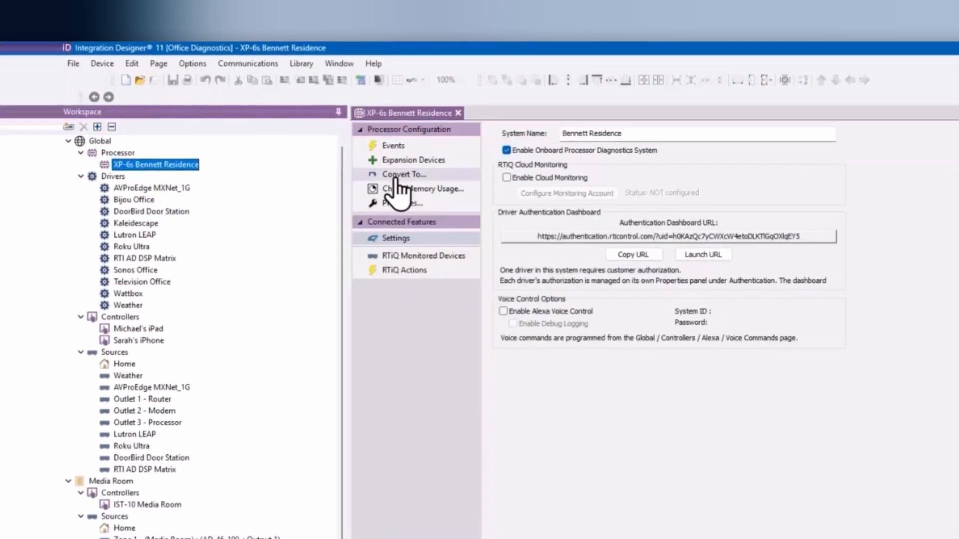
left_click(425, 240)
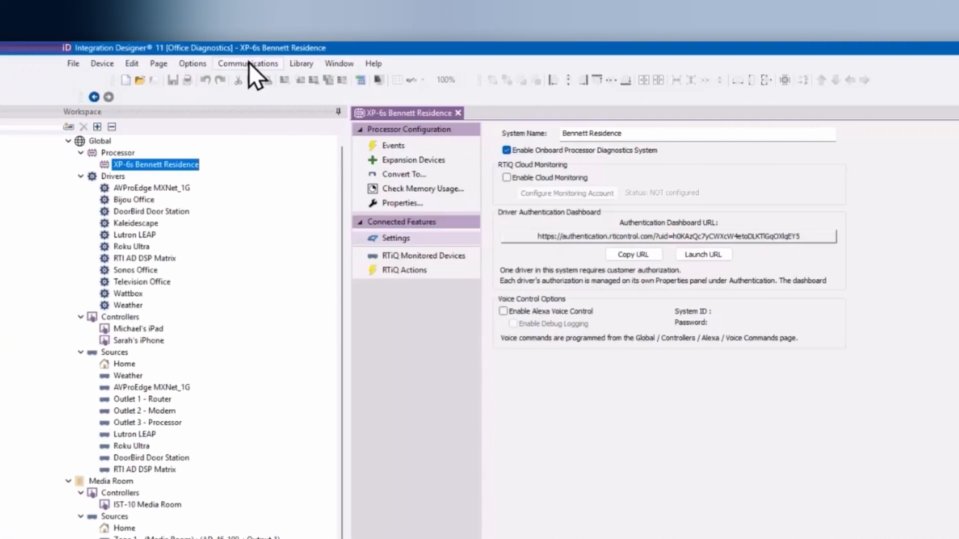
Step: Open the XP-6s web page at 192.168.1.108 from the local network device list and bring the browser into view
left_click(249, 62)
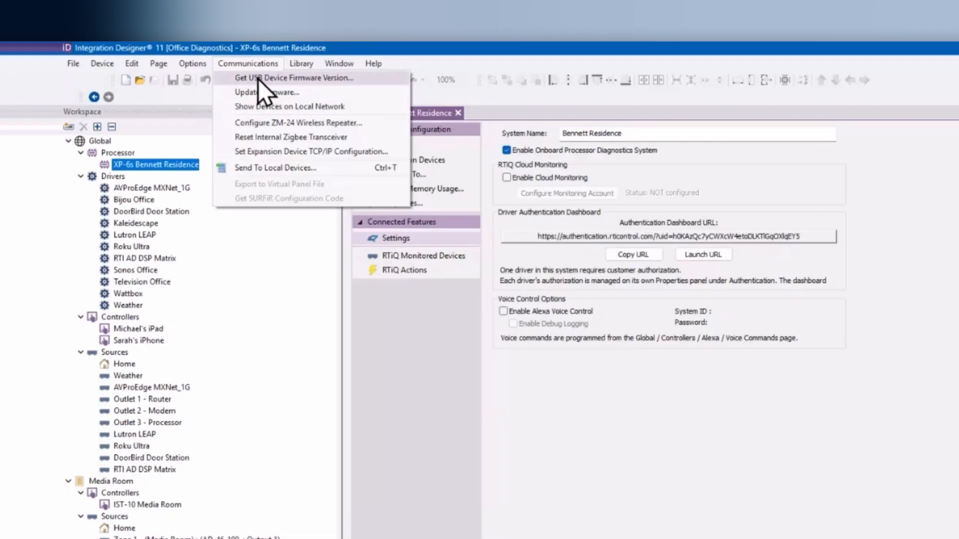
left_click(269, 106)
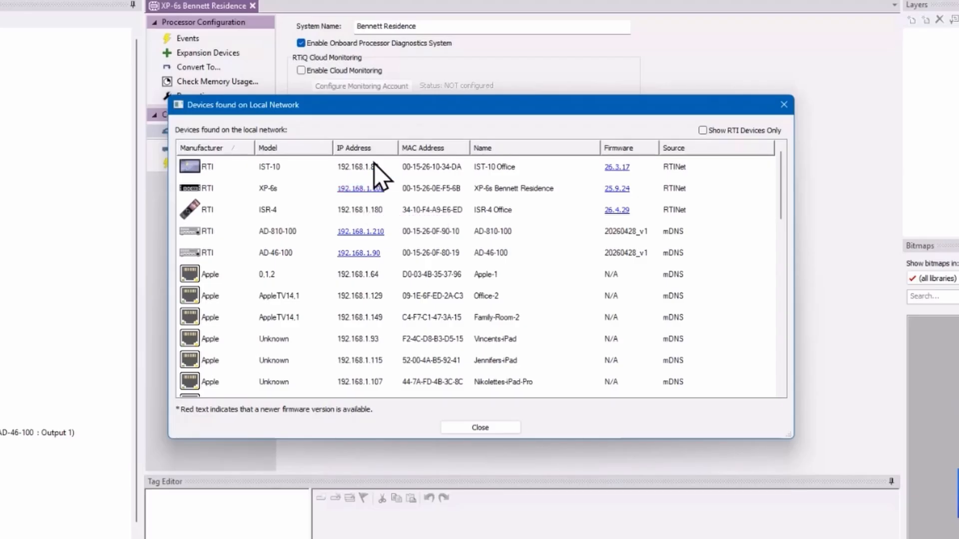
left_click(364, 193)
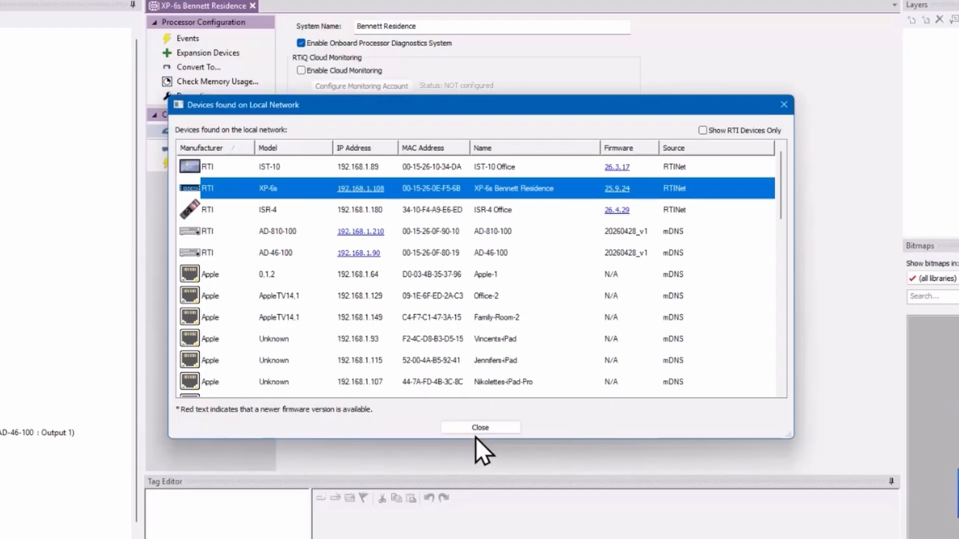
left_click(478, 430)
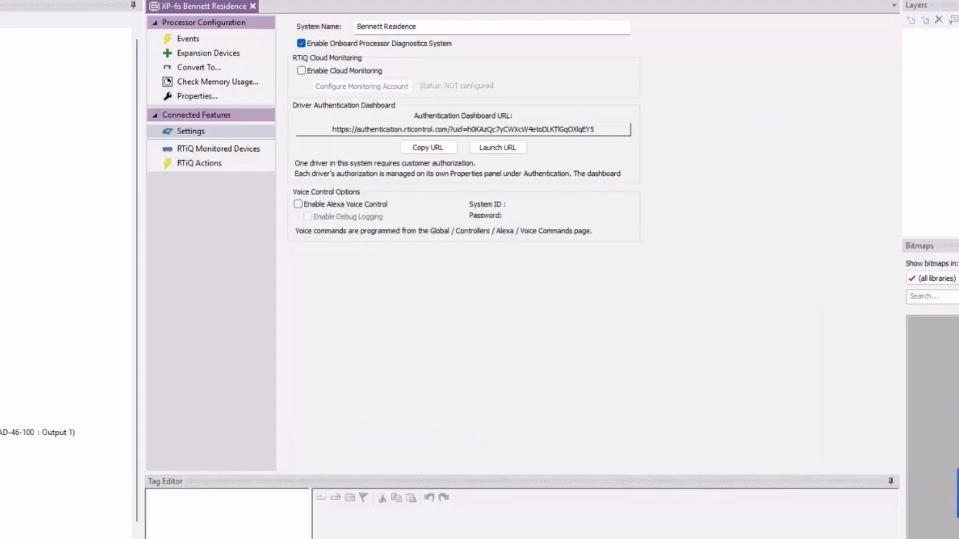
left_click_drag(958, 43, 716, 43)
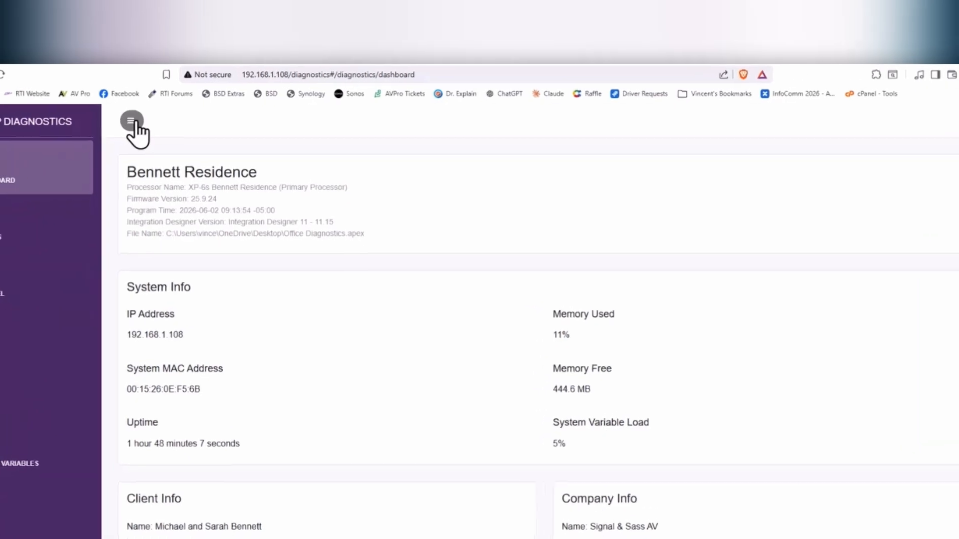
left_click(132, 122)
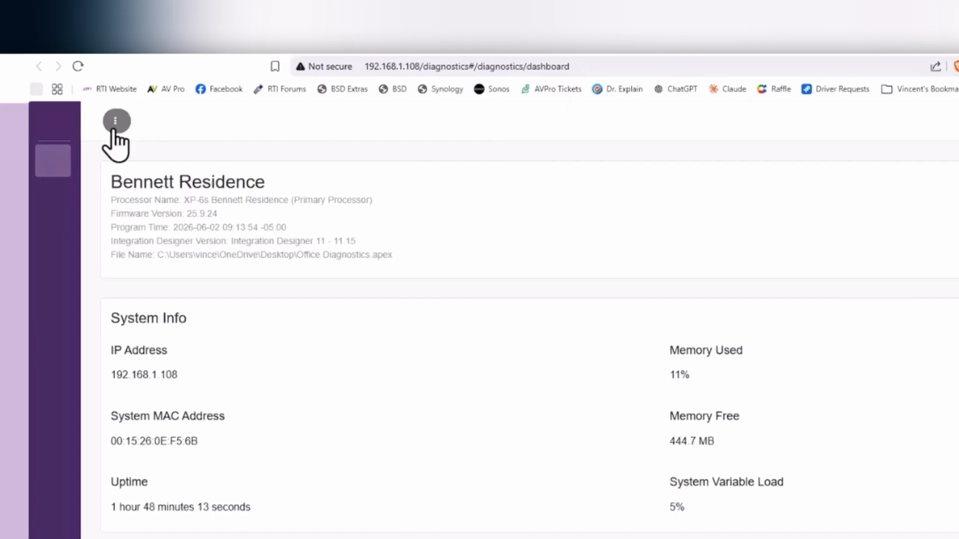
left_click(115, 127)
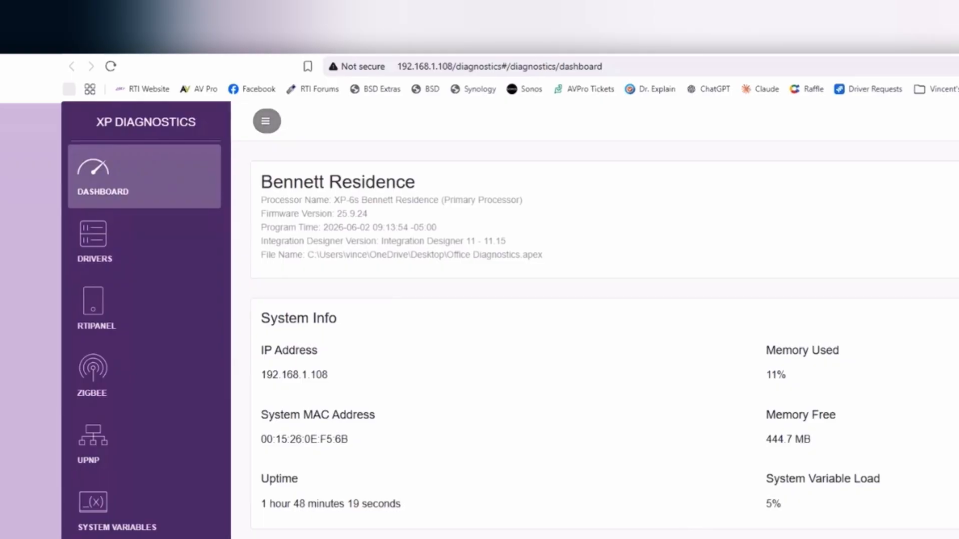
scroll(735, 458, "down", 1)
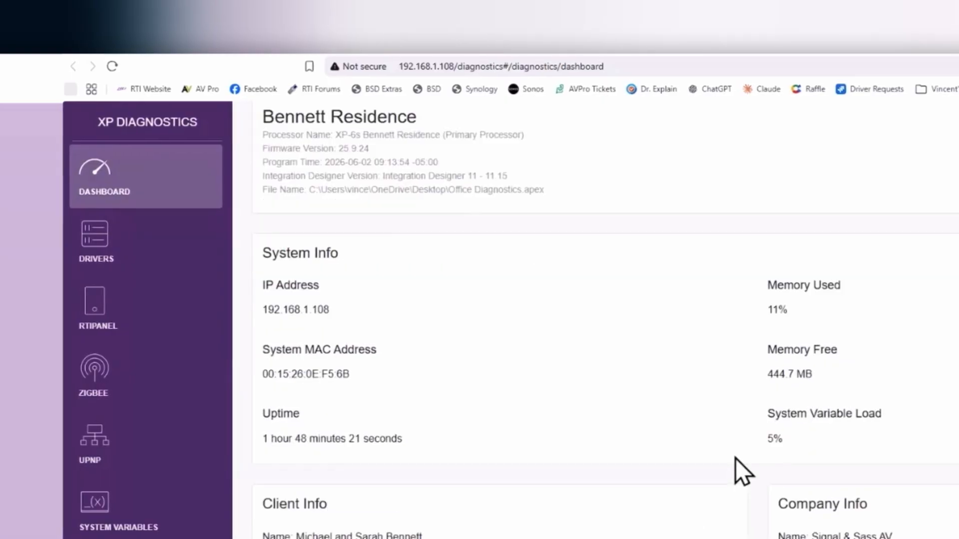
scroll(735, 457, "up", 1)
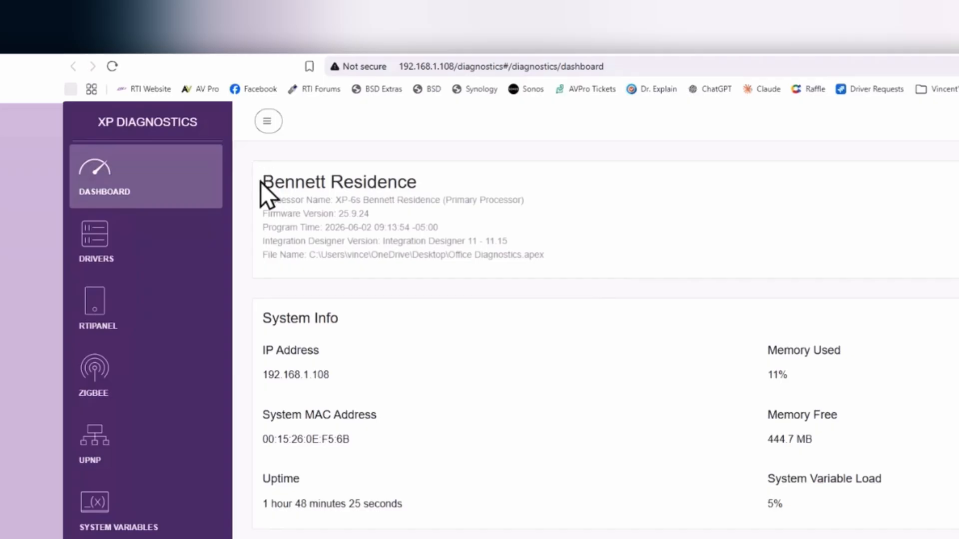
left_click_drag(261, 182, 442, 188)
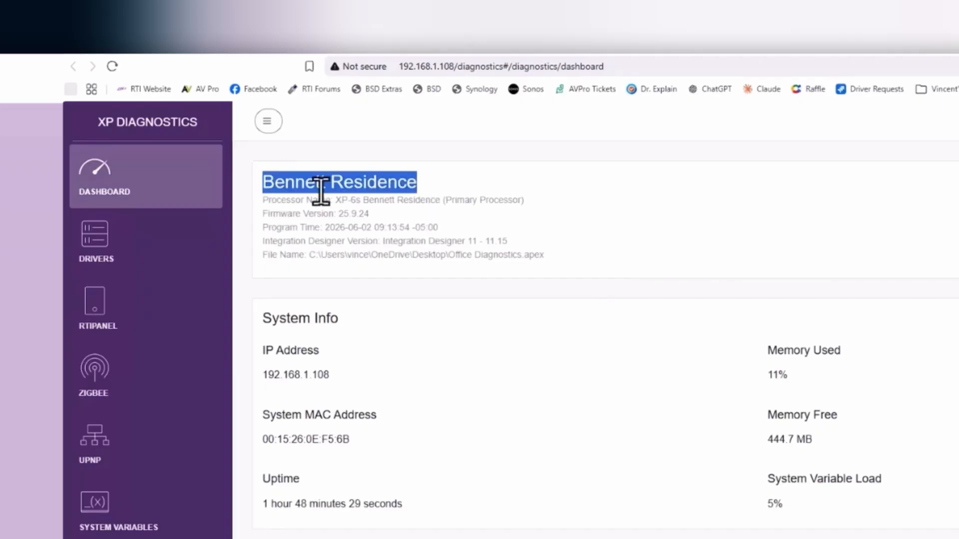
left_click_drag(369, 213, 267, 214)
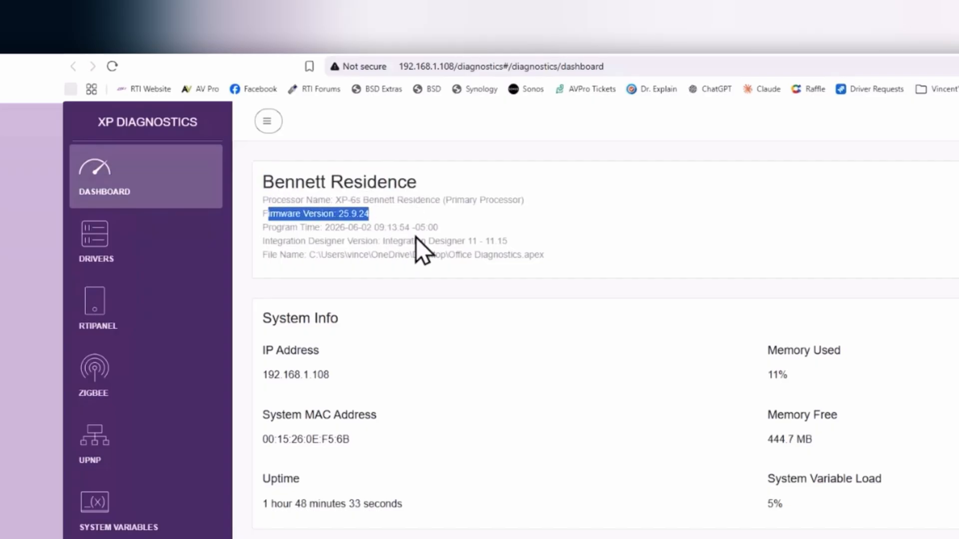
left_click(444, 226)
left_click_drag(444, 226, 277, 228)
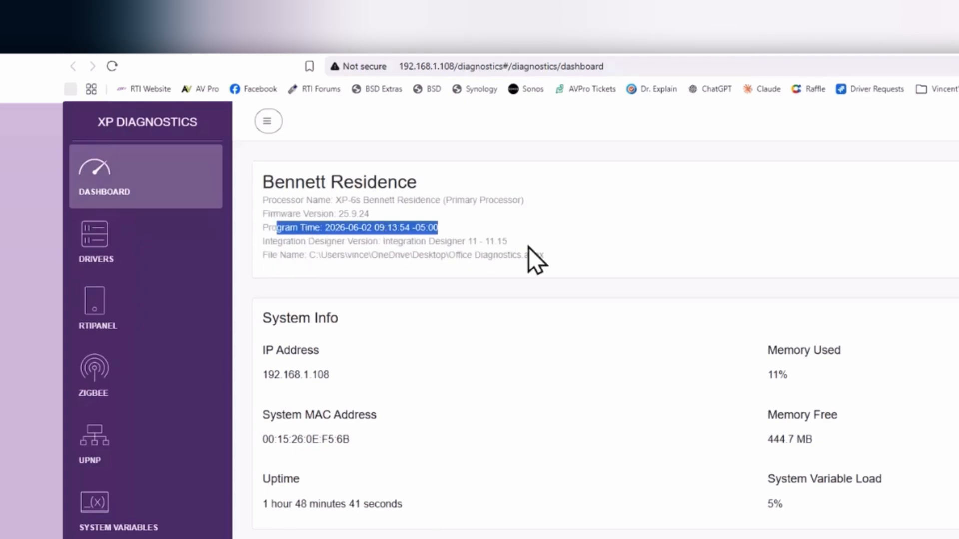
left_click_drag(555, 256, 262, 256)
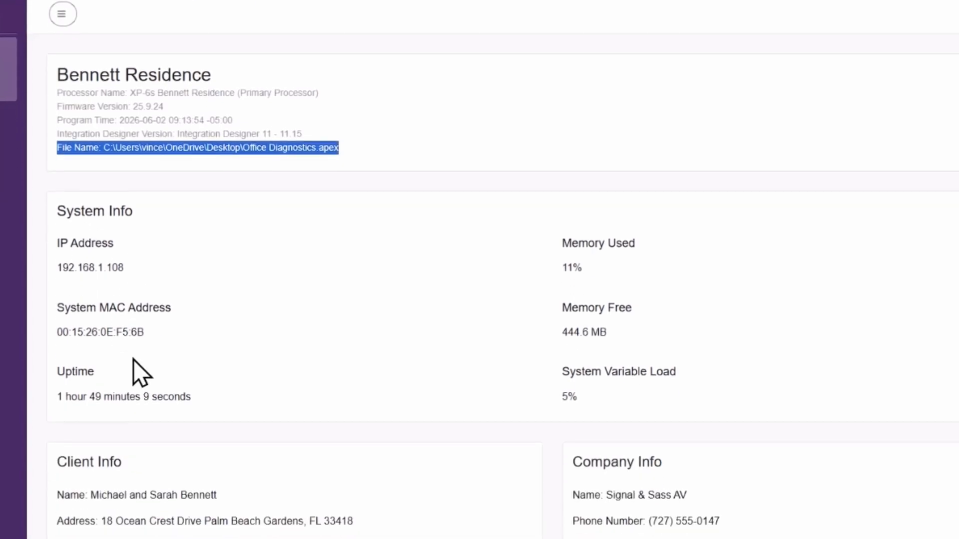
Step: Highlight Uptime, Memory Used, Memory Free (444.7 MB) and System Variable Load (5%) in System Info
left_click_drag(53, 376, 109, 372)
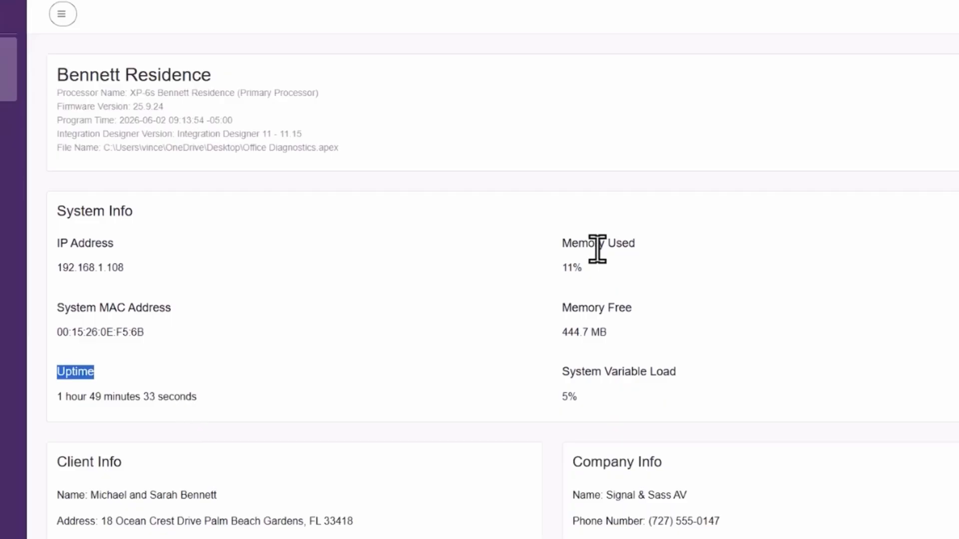
left_click_drag(563, 250, 652, 263)
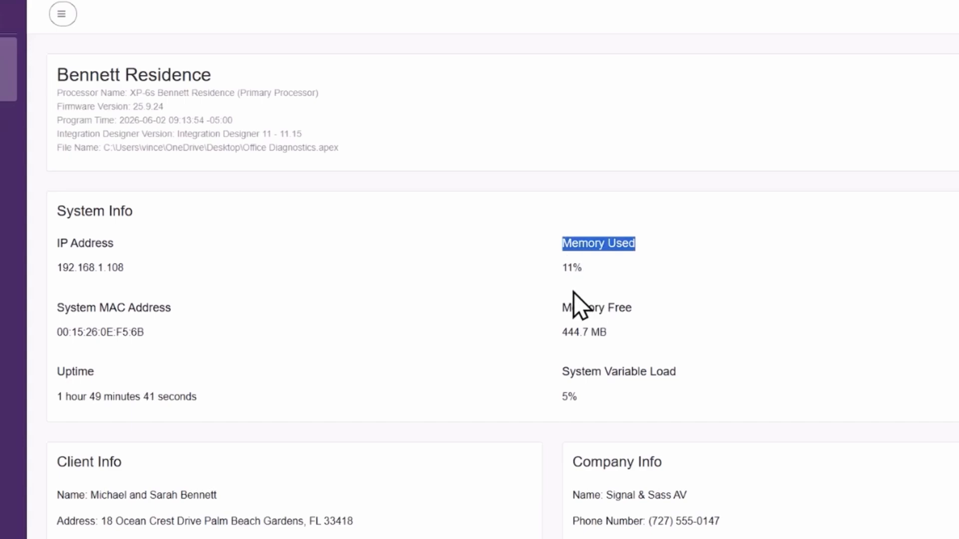
left_click_drag(562, 308, 638, 327)
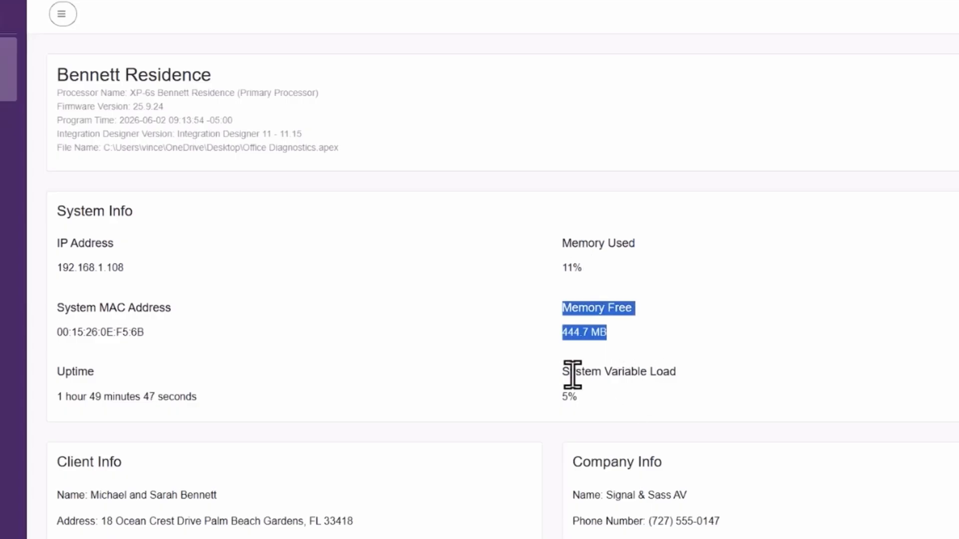
left_click_drag(563, 371, 644, 389)
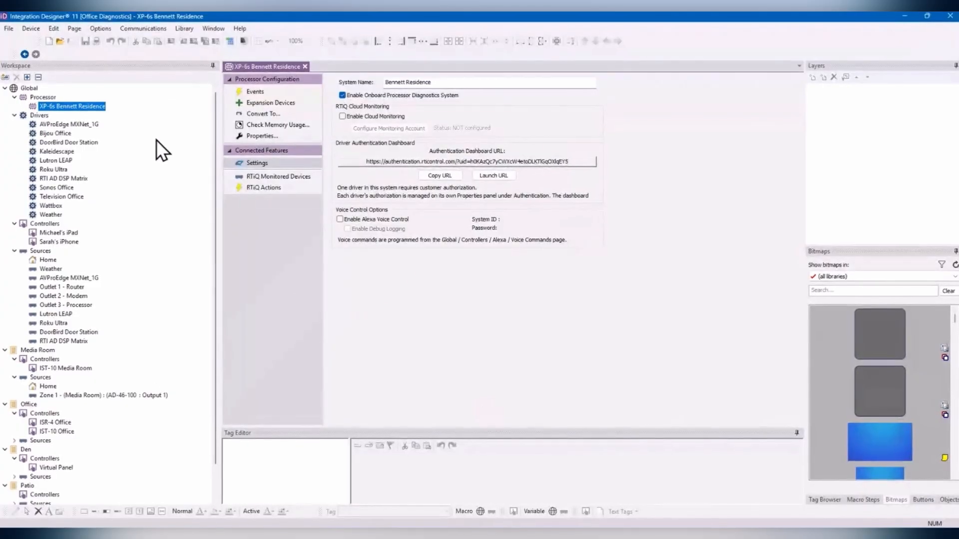
Step: Select Global at the top of the Workspace tree to see its system usage
left_click(30, 88)
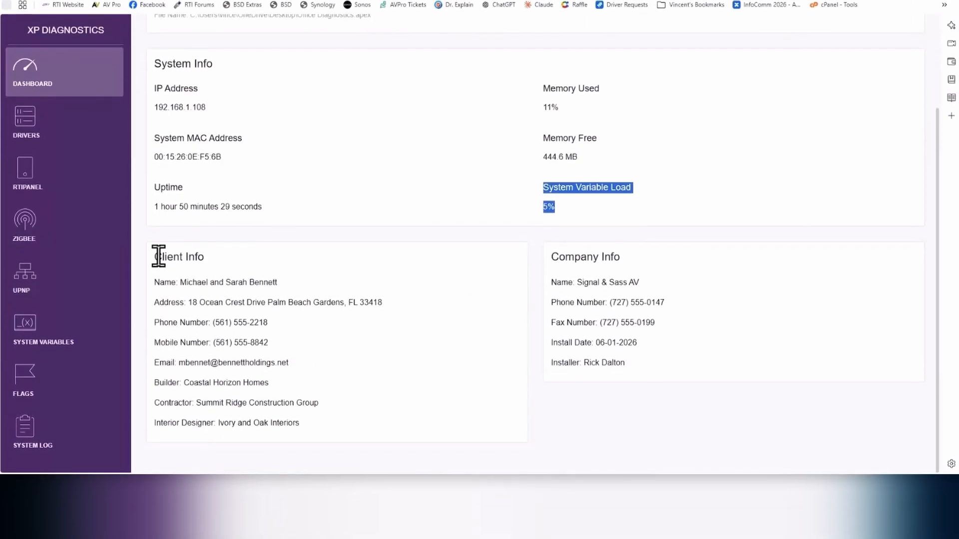
Step: Highlight the Client Info card and the Company Info heading on the dashboard
left_click_drag(155, 261, 296, 423)
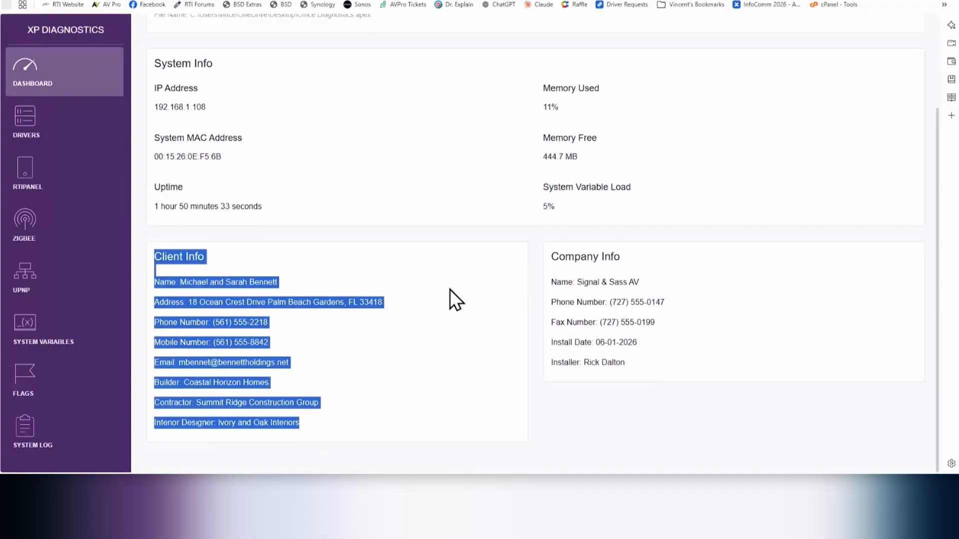
left_click_drag(553, 258, 659, 371)
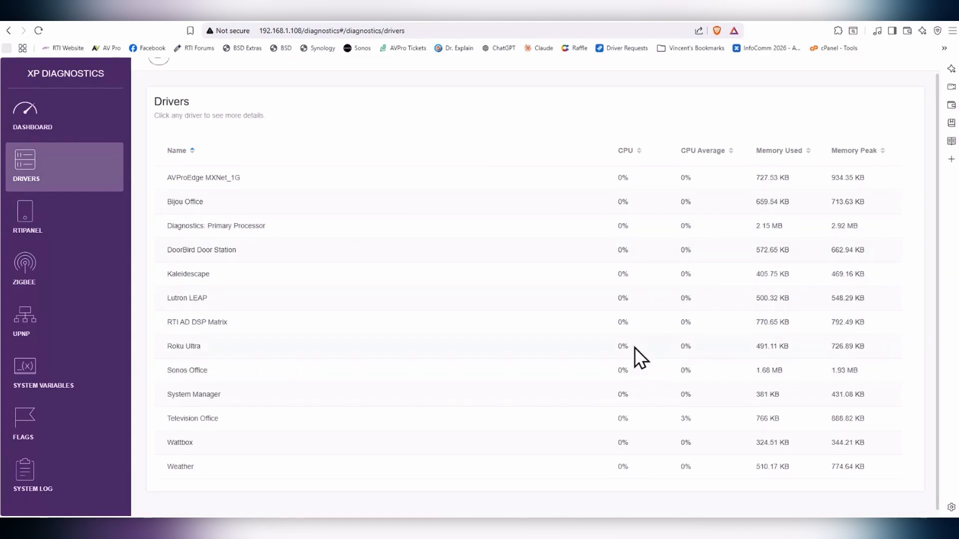
Step: Scroll down the Drivers table to review the remaining drivers
scroll(655, 334, "down", 1)
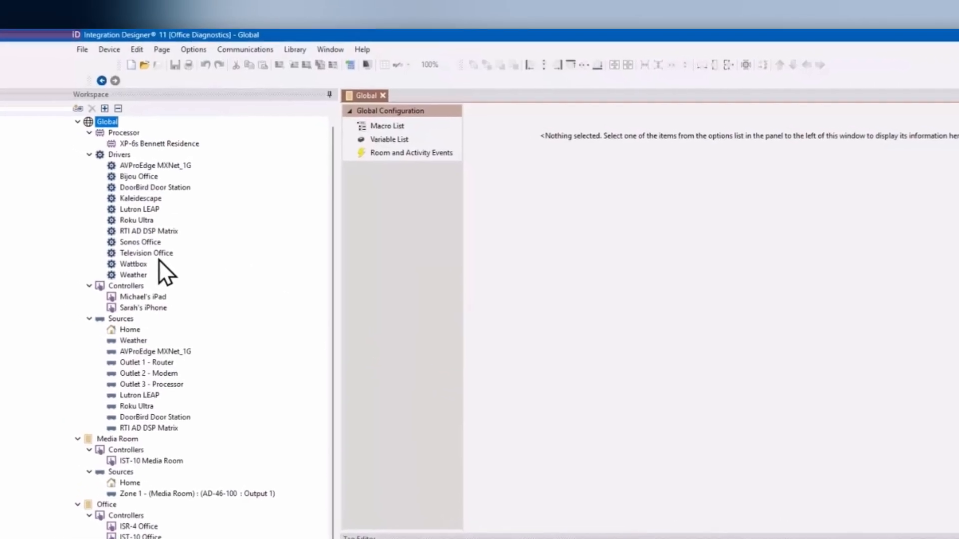
Step: Disable the Television Office driver from its Driver Utilities menu
left_click(155, 252)
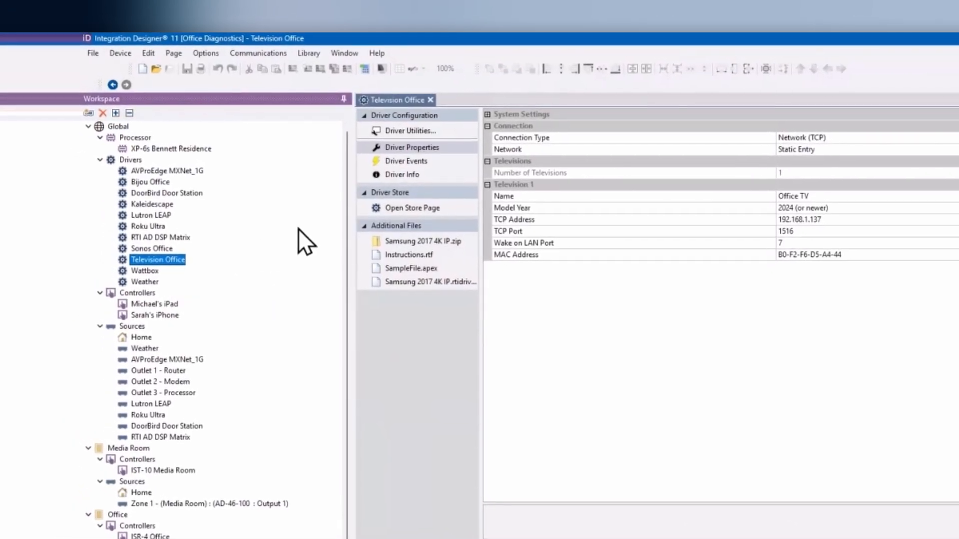
left_click(420, 131)
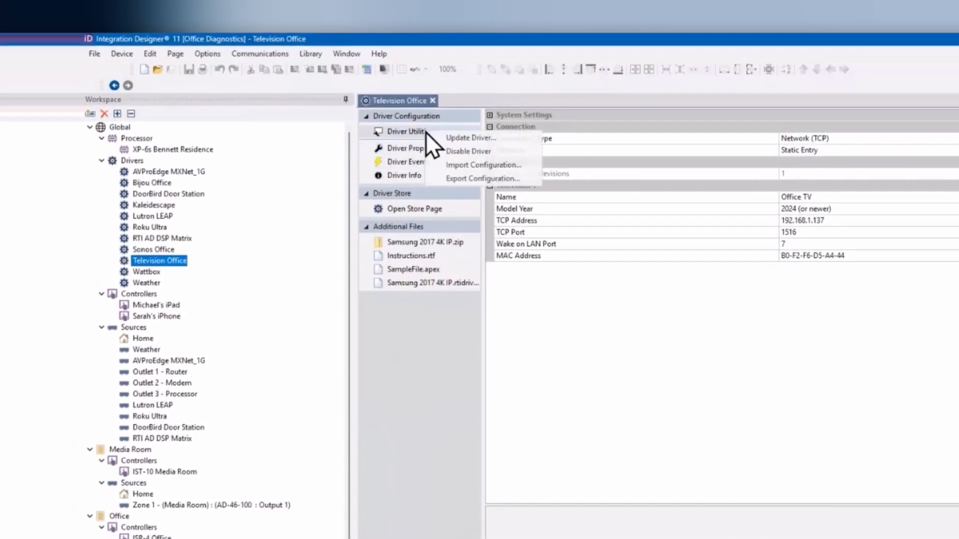
left_click(457, 151)
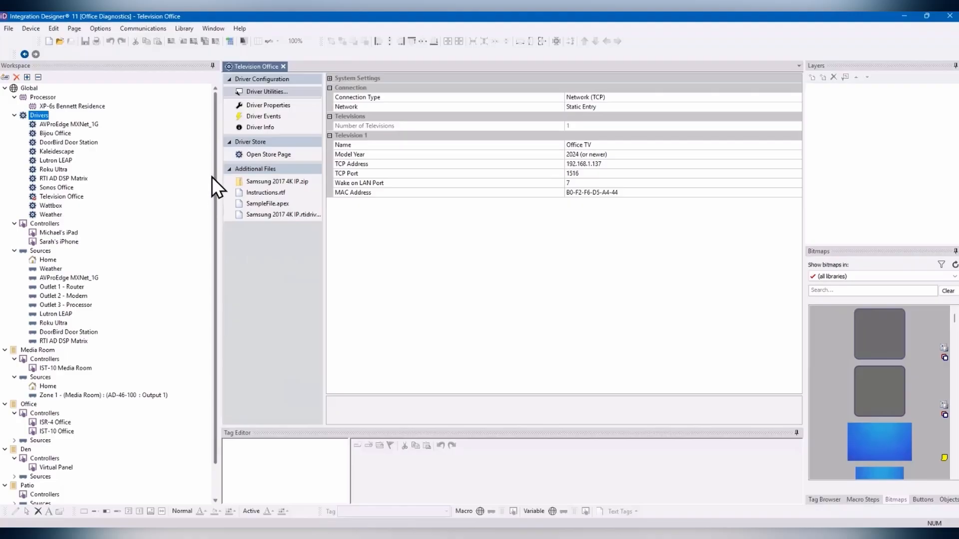
Step: Re-enable the Television Office driver and return to the diagnostics page in the browser
left_click(269, 92)
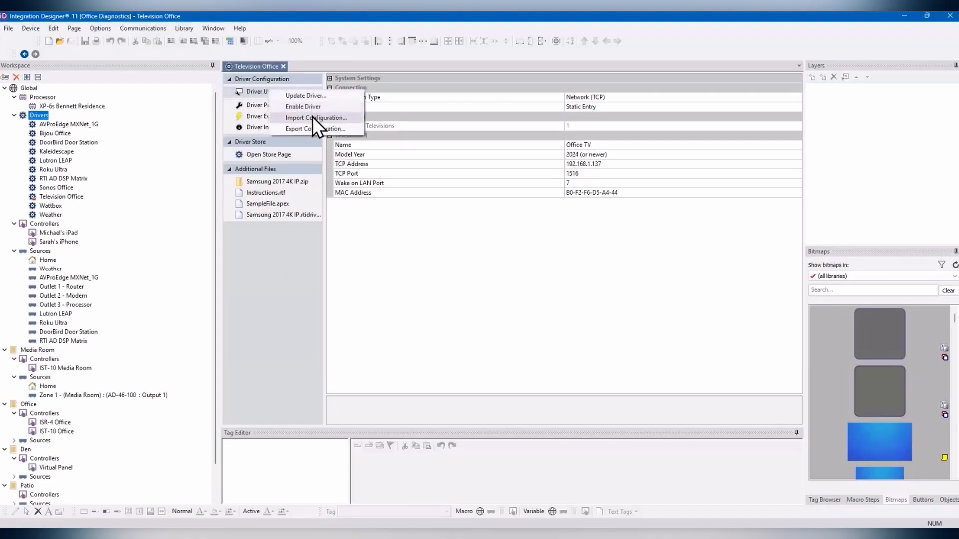
left_click(292, 108)
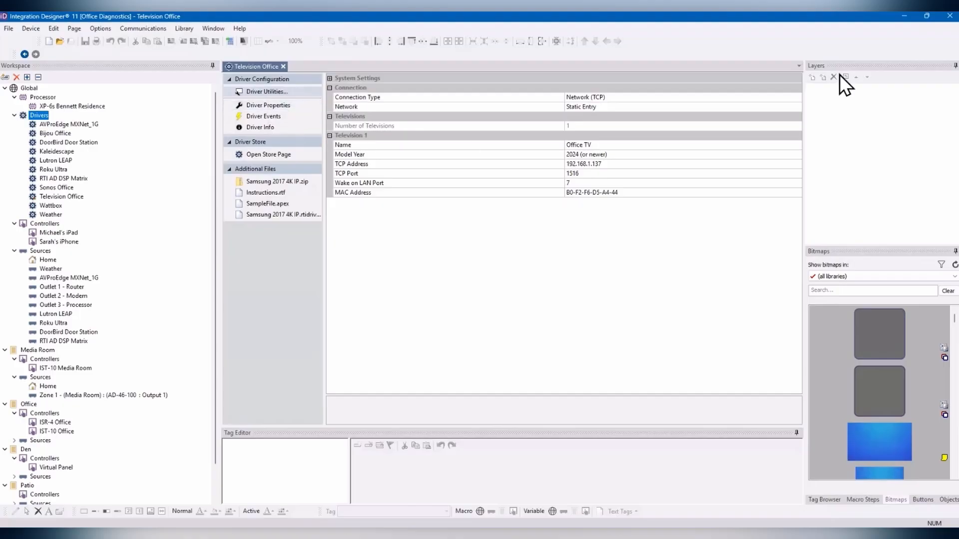
left_click(904, 18)
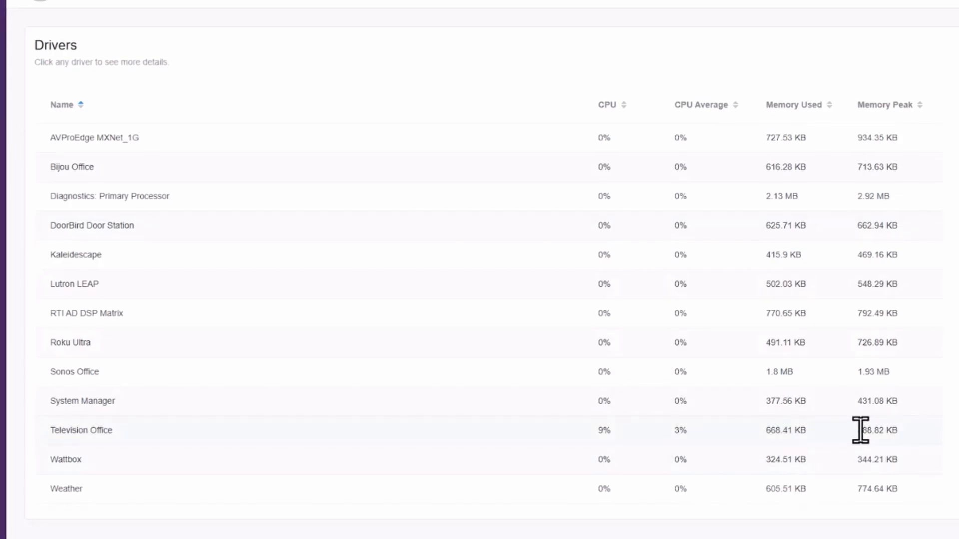
Step: Open the Television Office driver's details from the Drivers page
left_click_drag(860, 430, 903, 433)
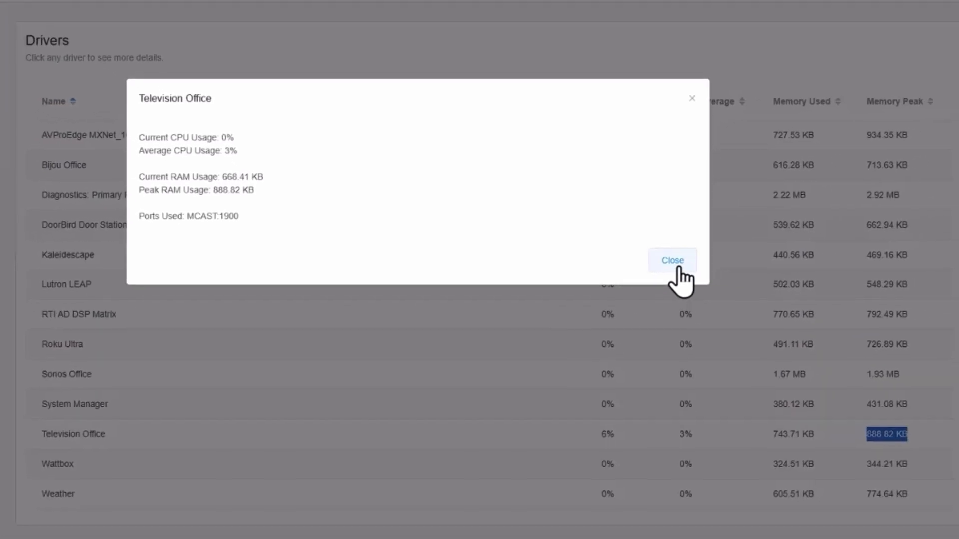
Step: Close the Television Office driver details dialog
left_click(675, 265)
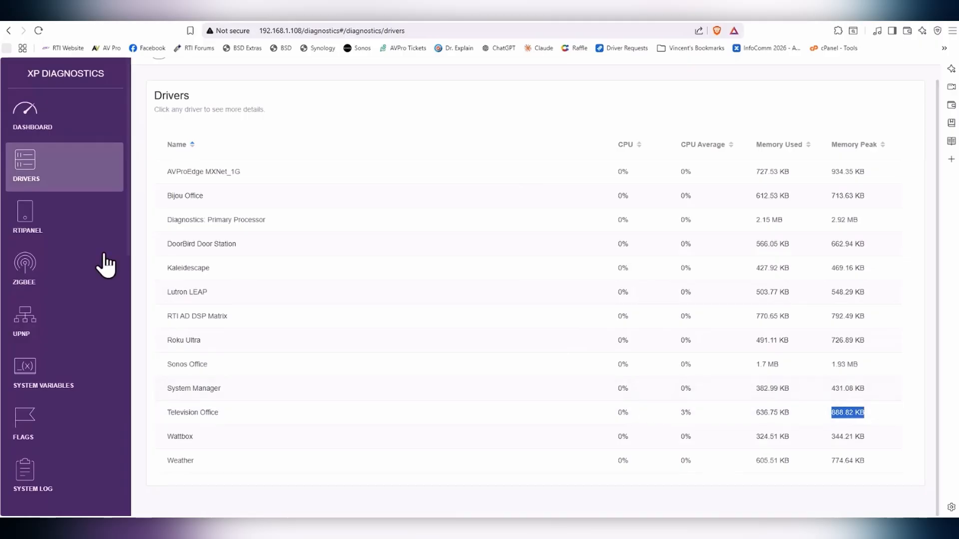
Step: On the RTiPanel page, highlight the virtual panel's Connected state and its Timeout value of 255
left_click(30, 220)
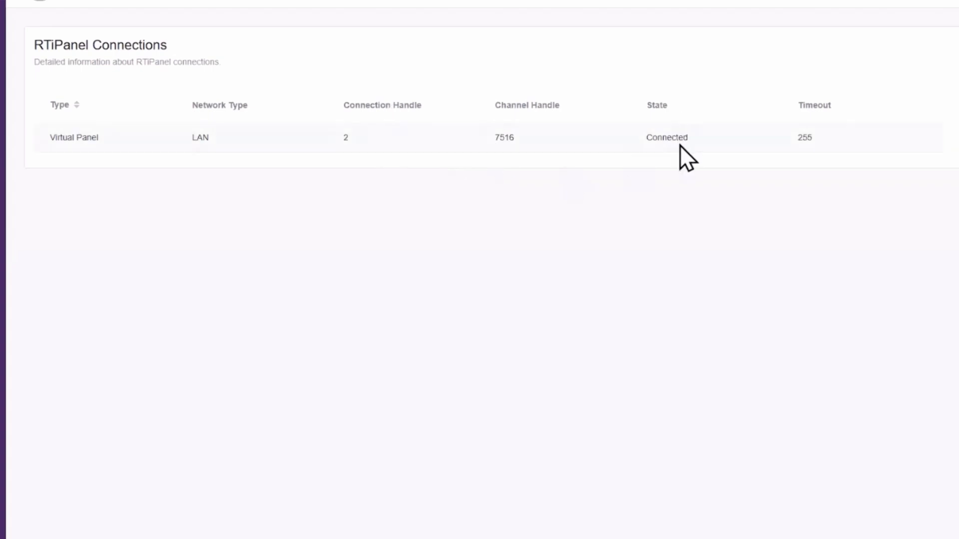
double_click(672, 134)
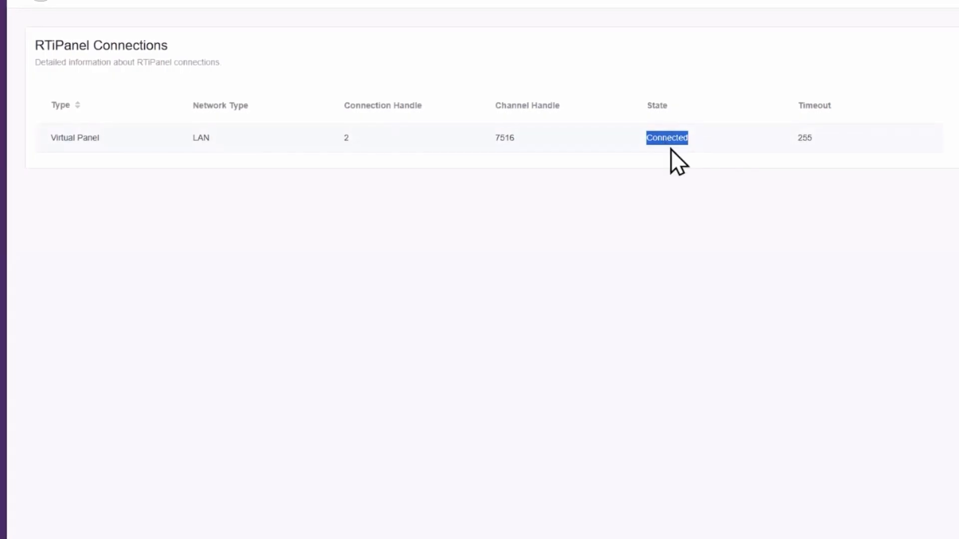
double_click(805, 137)
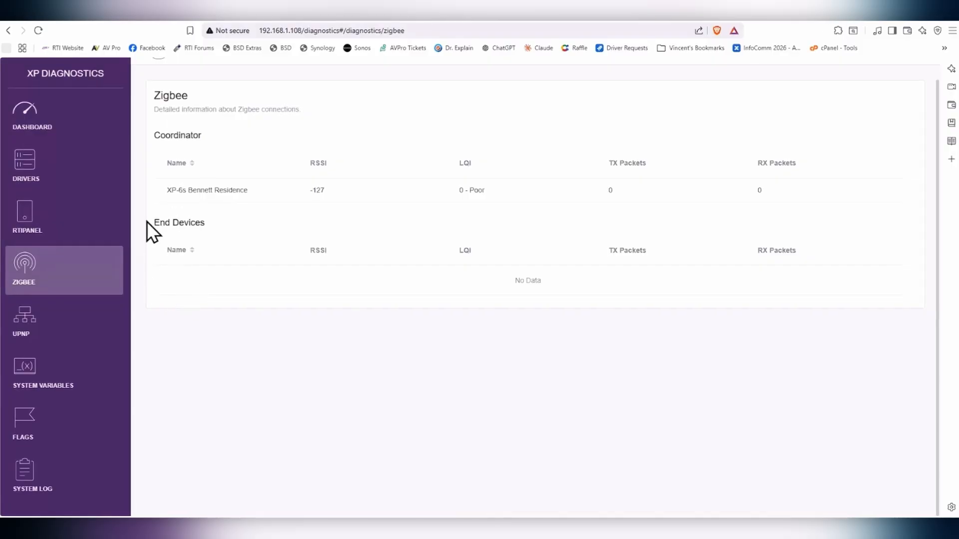
Step: Highlight the End Devices heading beneath the XP-6s coordinator, which shows 0 TX and 0 RX packets
left_click_drag(147, 221, 210, 229)
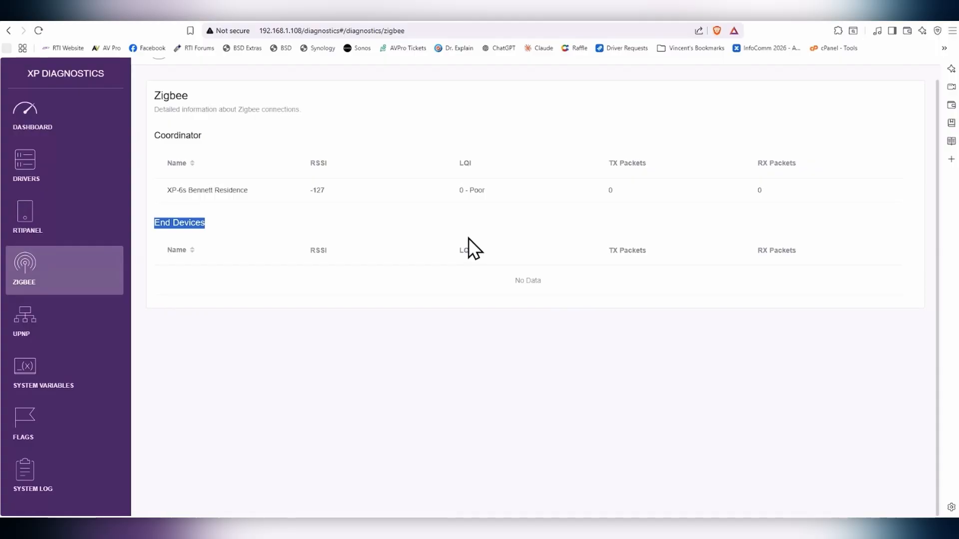
Step: Show the UPnP page and scroll through all 11 discovered devices, including Sonos and Synology
left_click(30, 335)
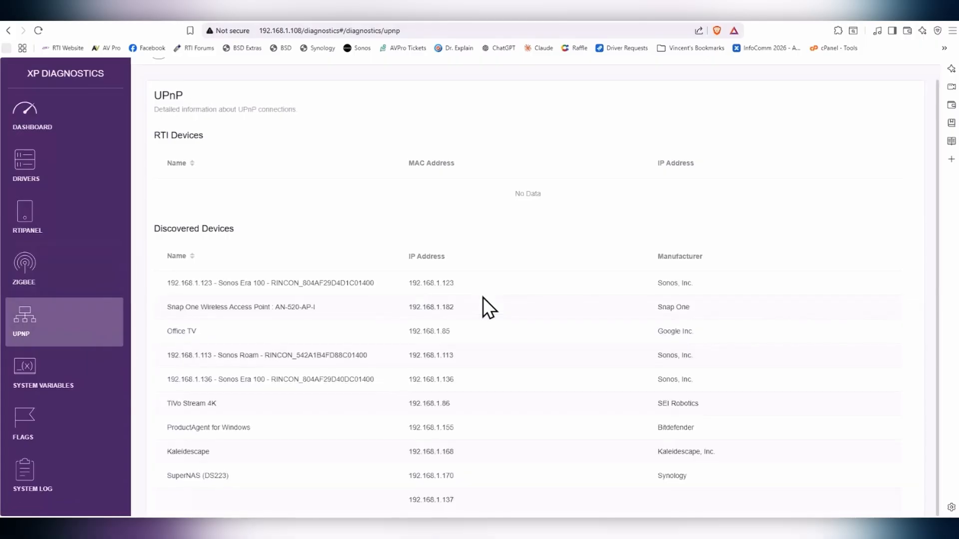
scroll(505, 294, "down", 1)
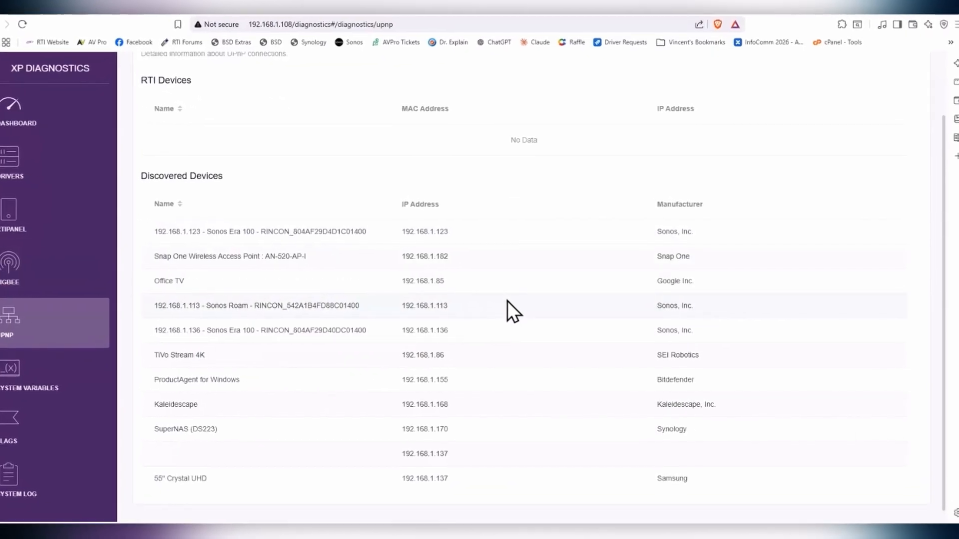
scroll(510, 302, "down", 1)
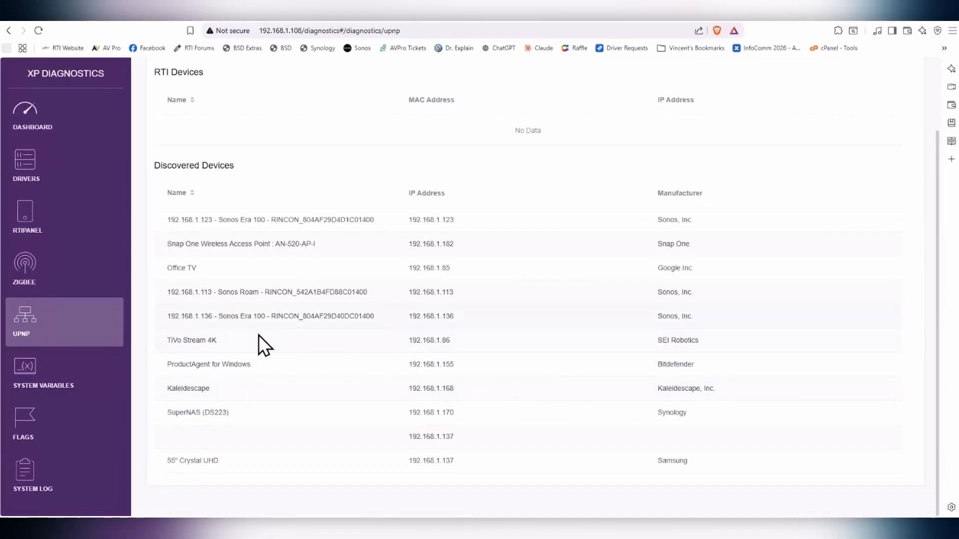
Step: On System Variables, remove each of the three watched variables until the status shows No Data
left_click(88, 384)
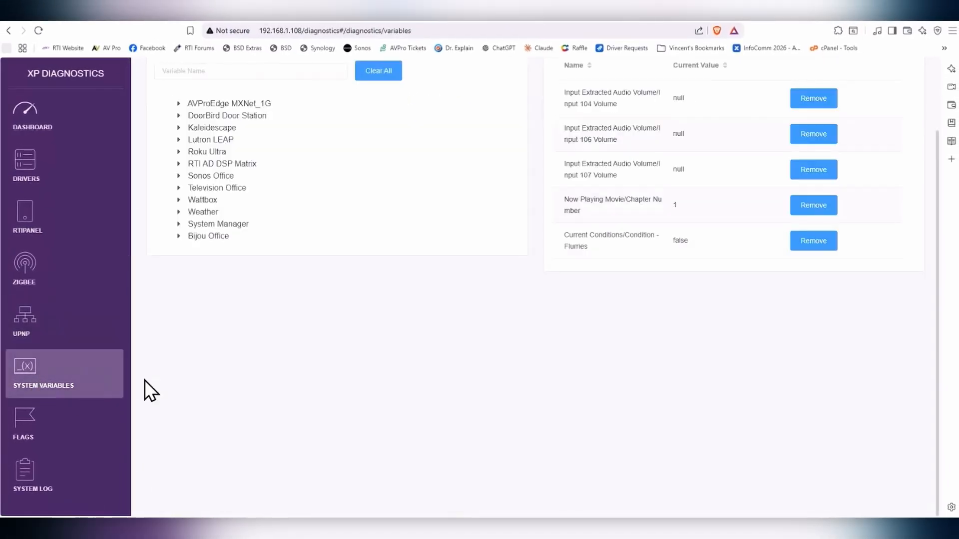
left_click(814, 99)
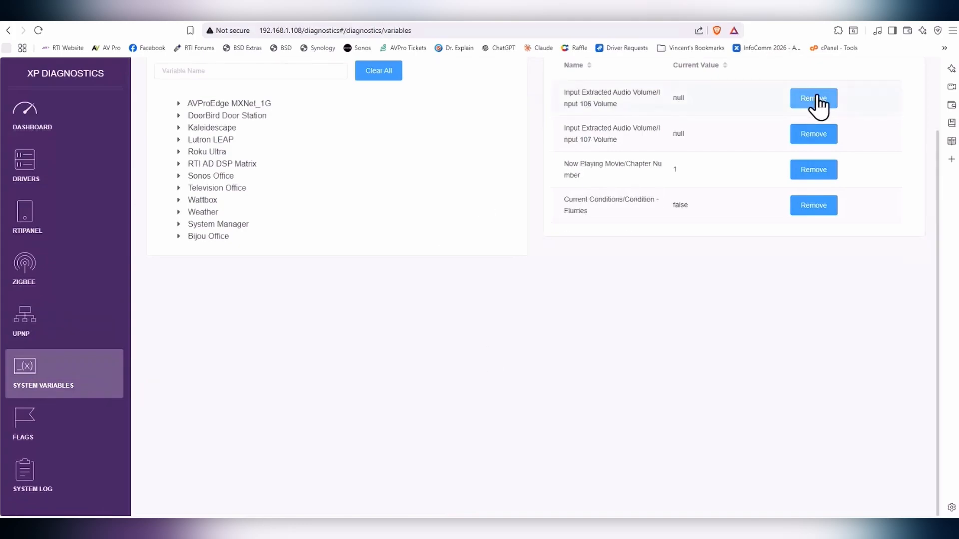
left_click(814, 99)
left_click(814, 98)
left_click(814, 98)
left_click(814, 99)
scroll(694, 190, "up", 2)
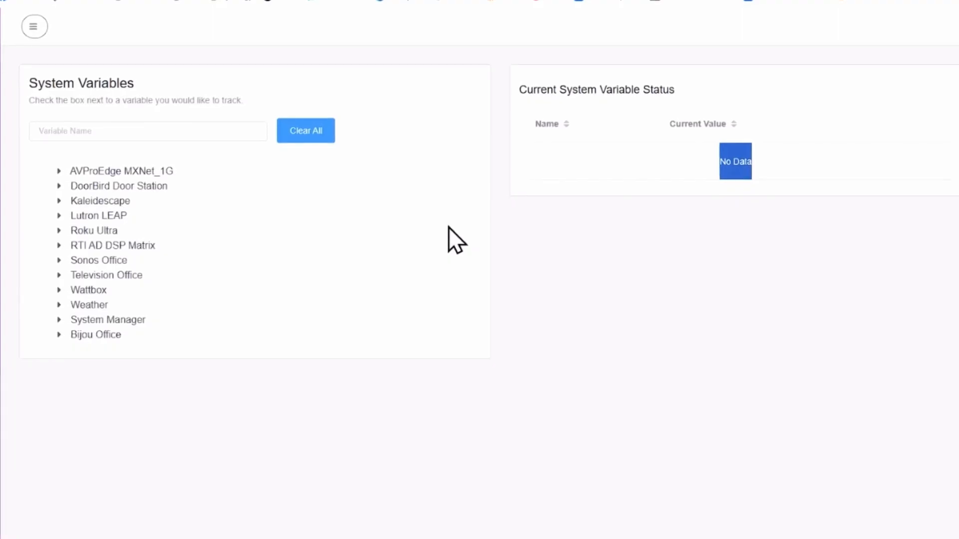
Step: Under AVProEdge MXNet_1G > Hot Plug Output Detected, track Media Room, Office, Den and Patio
left_click(59, 171)
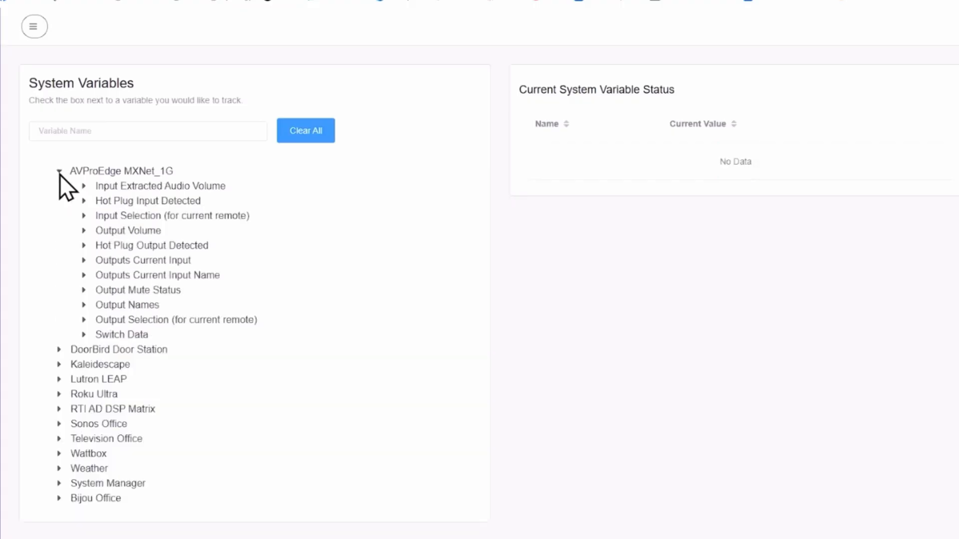
left_click(88, 251)
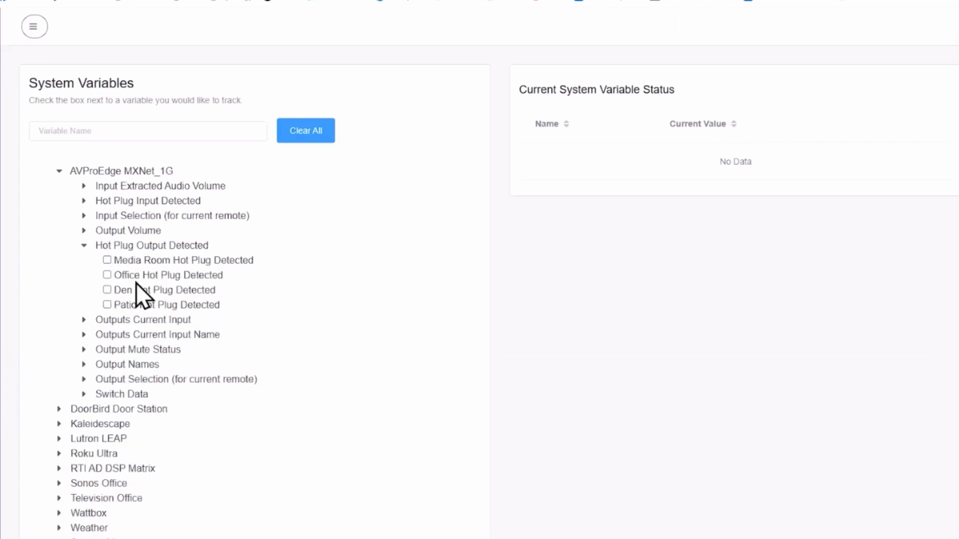
left_click(107, 260)
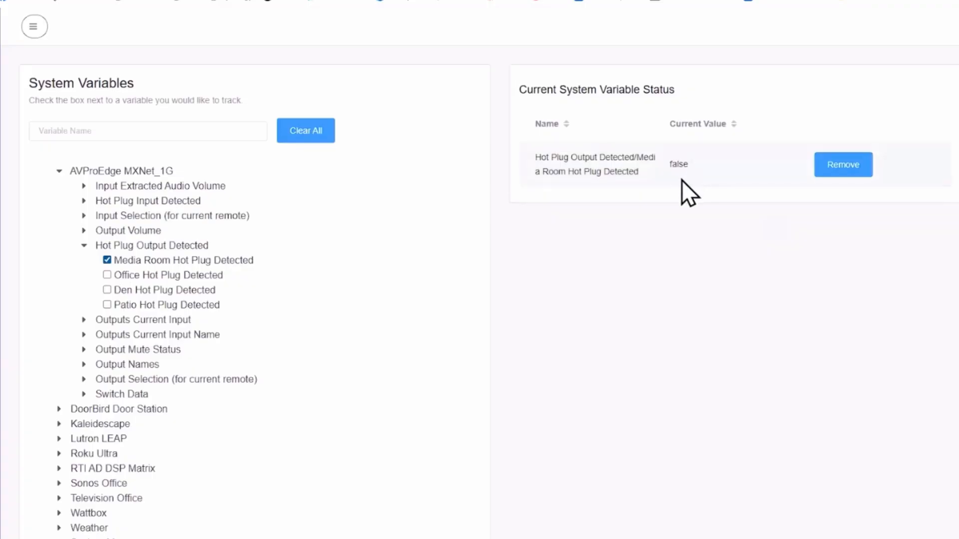
left_click(107, 275)
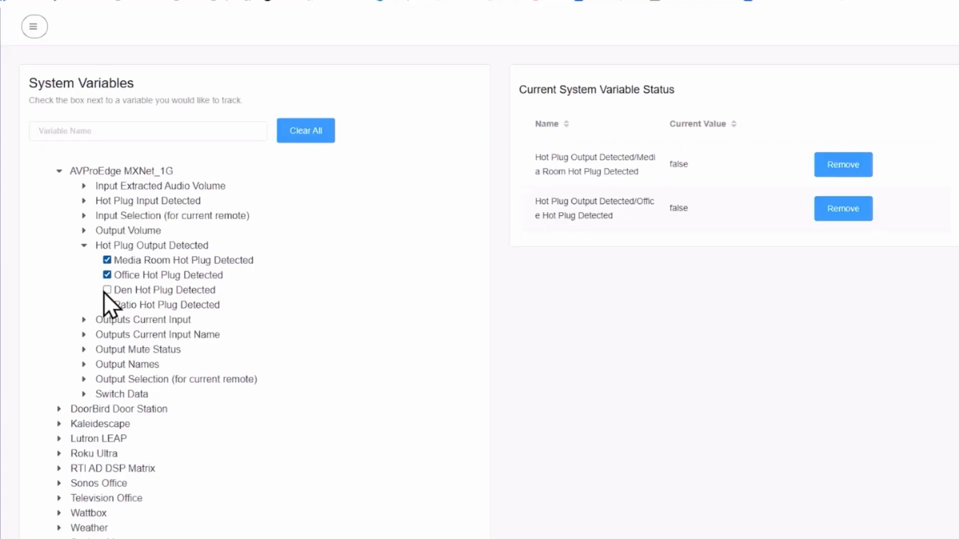
left_click(106, 292)
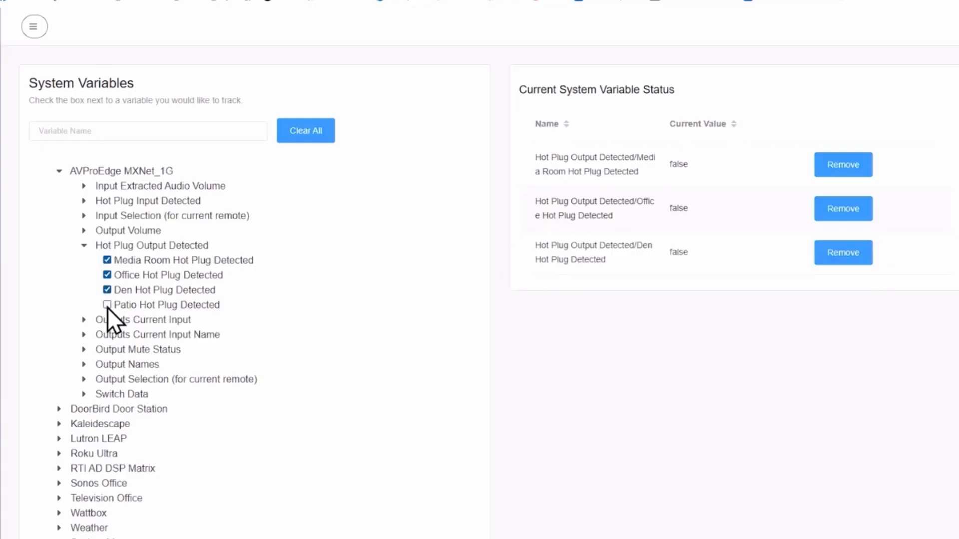
left_click(105, 306)
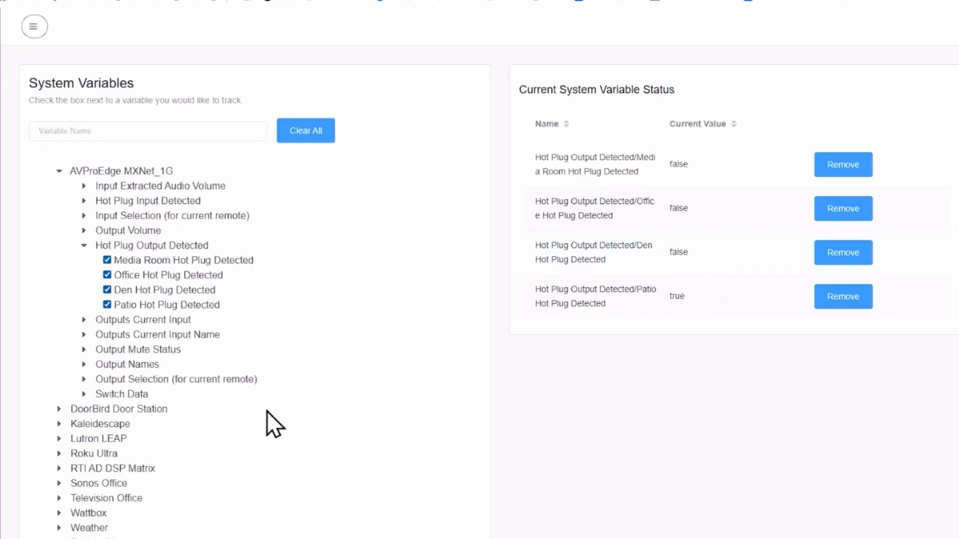
Step: Expand Outputs Current Input, open a blank Gemini page, and collapse the Hot Plug Output Detected group
left_click(83, 321)
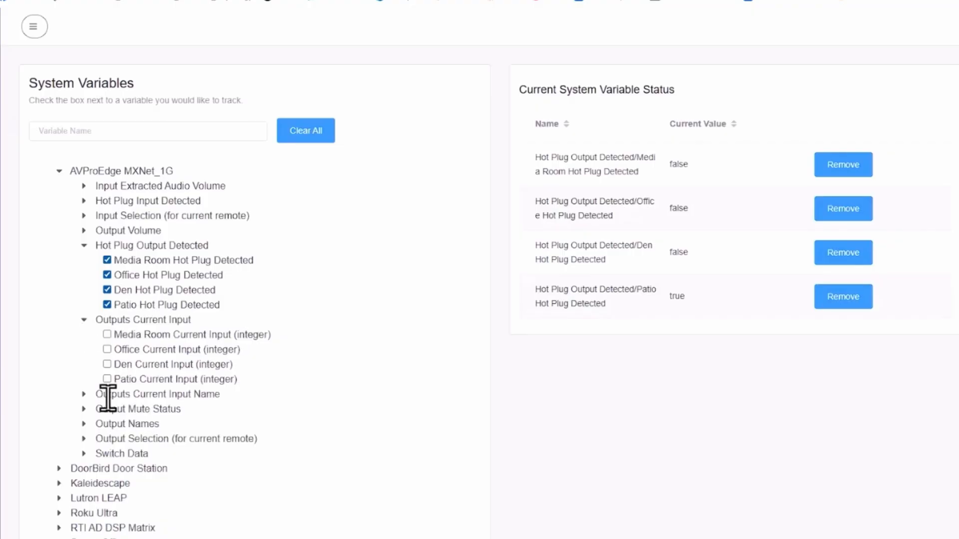
middle_click(97, 240)
mouse_move(147, 240)
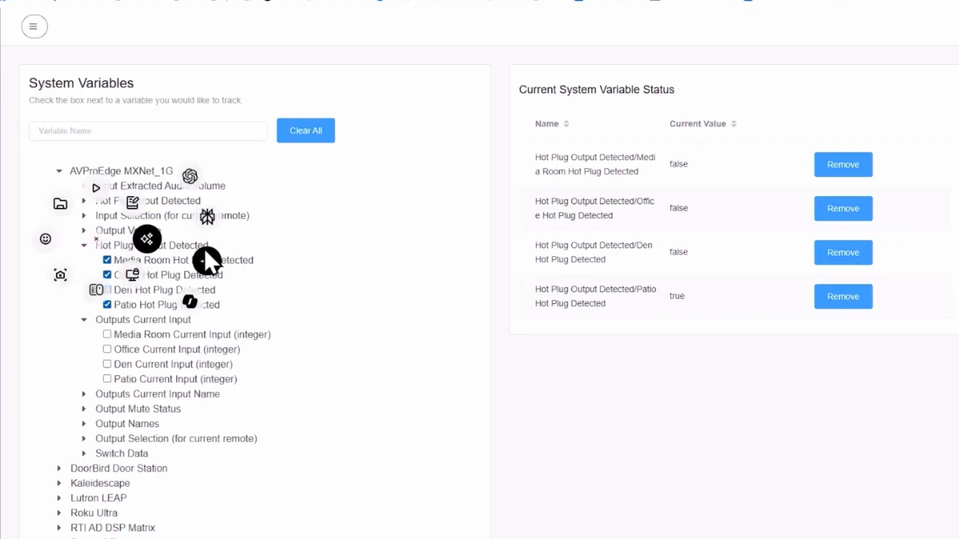
left_click(207, 257)
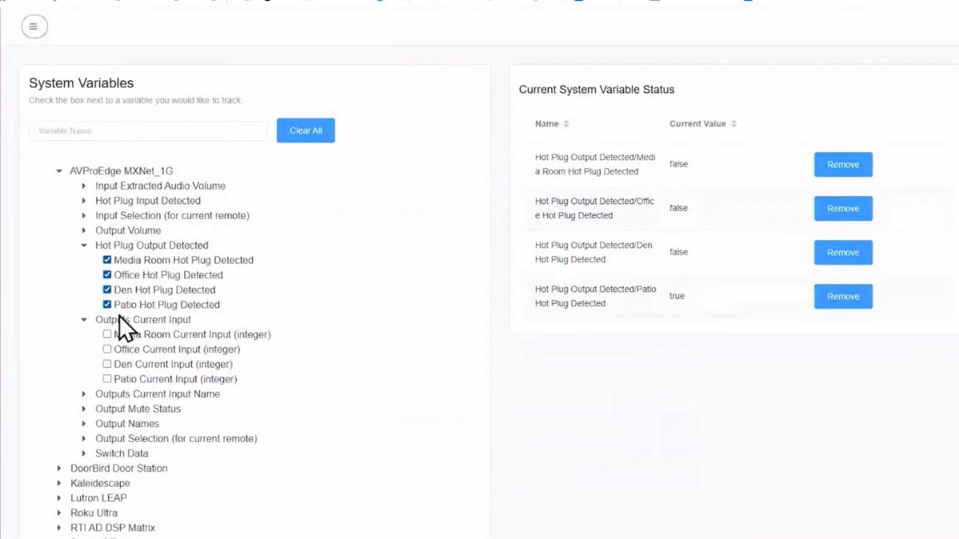
left_click(85, 247)
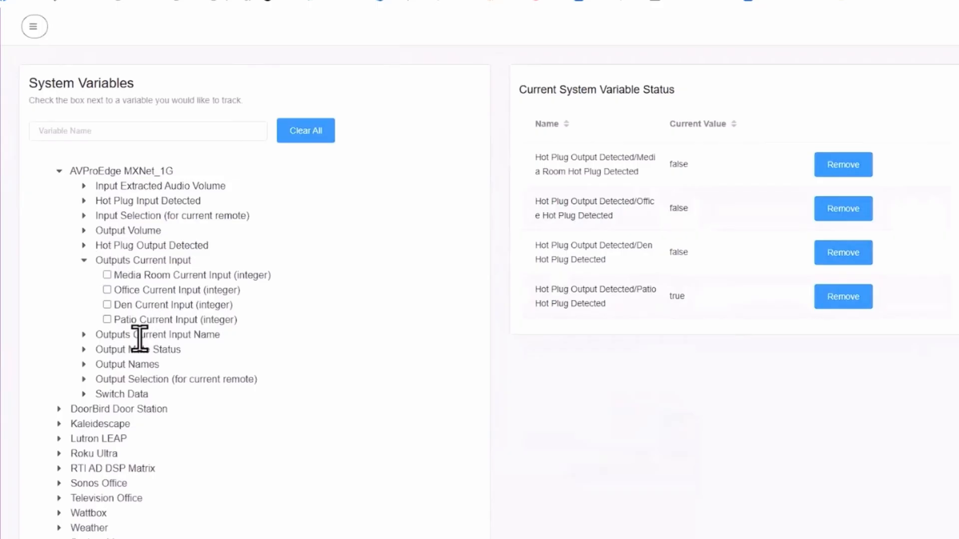
scroll(147, 333, "down", 1)
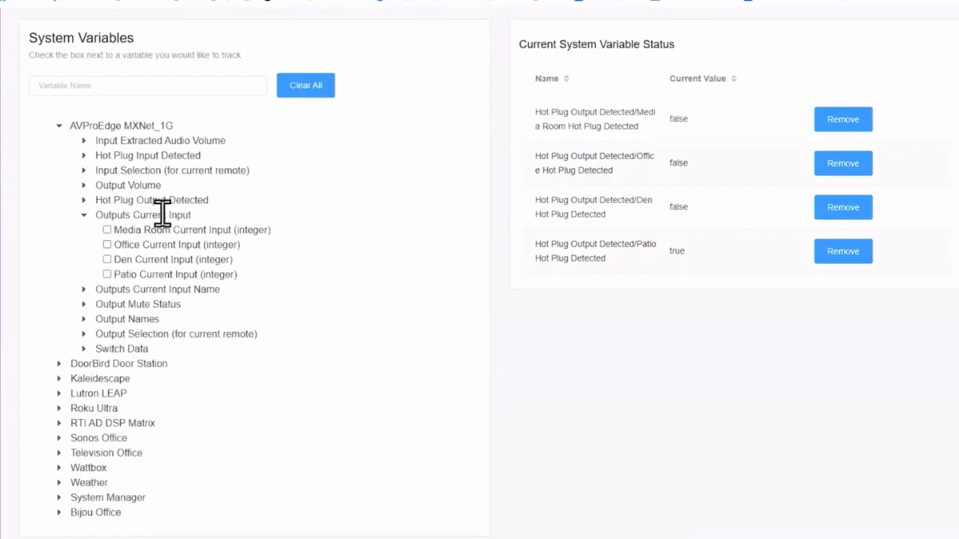
Step: Collapse Outputs Current Input and track Satellite, Roku, Kaleidescape and Camera Hot Plug Input Detected
left_click(84, 216)
left_click(84, 157)
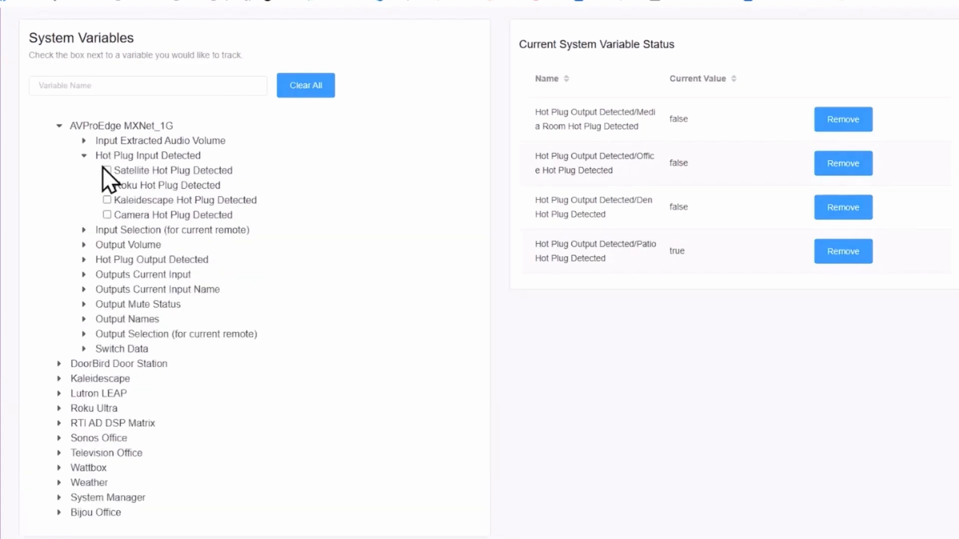
left_click(108, 171)
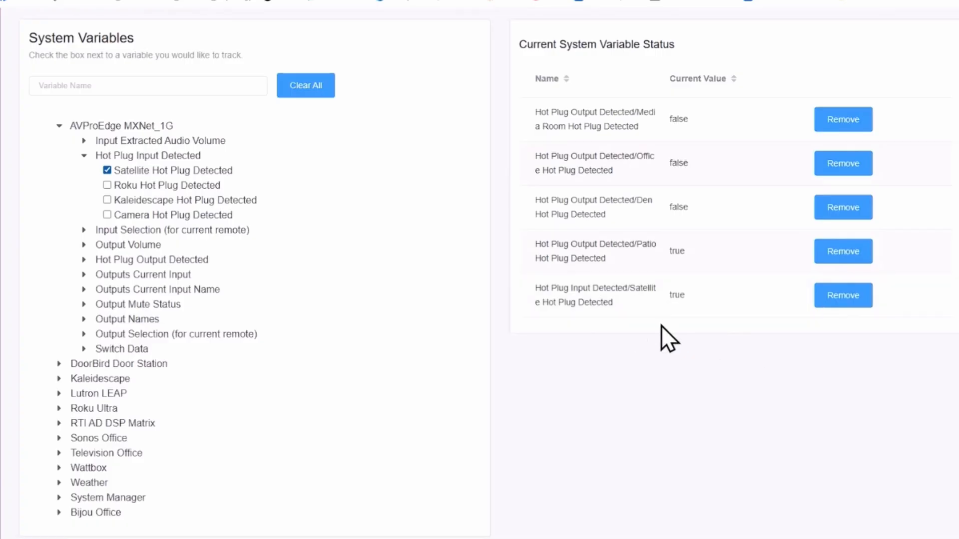
left_click(108, 189)
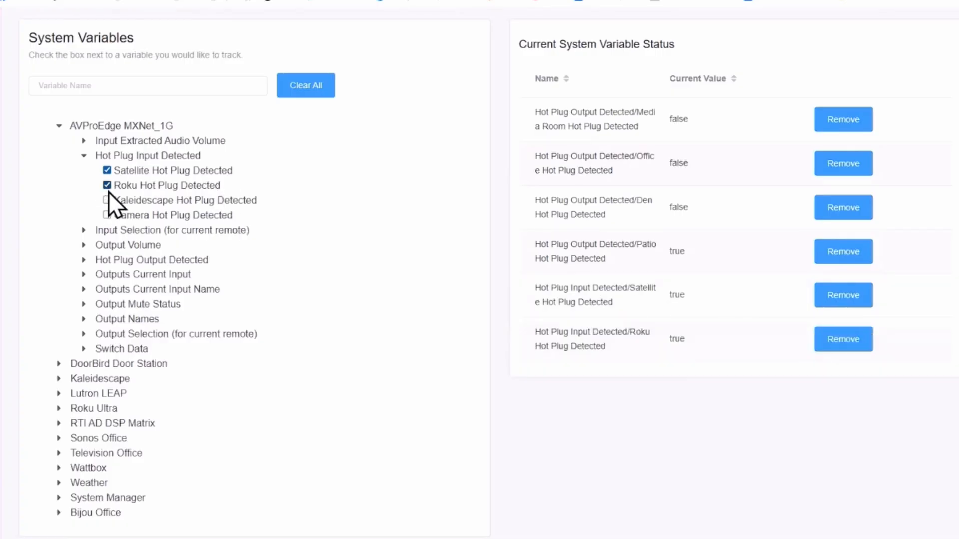
left_click(107, 201)
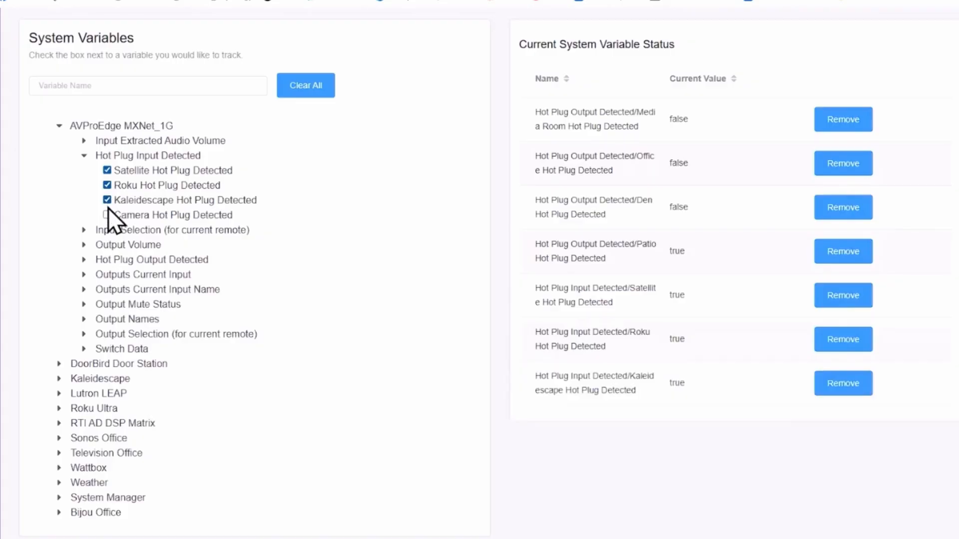
left_click(107, 217)
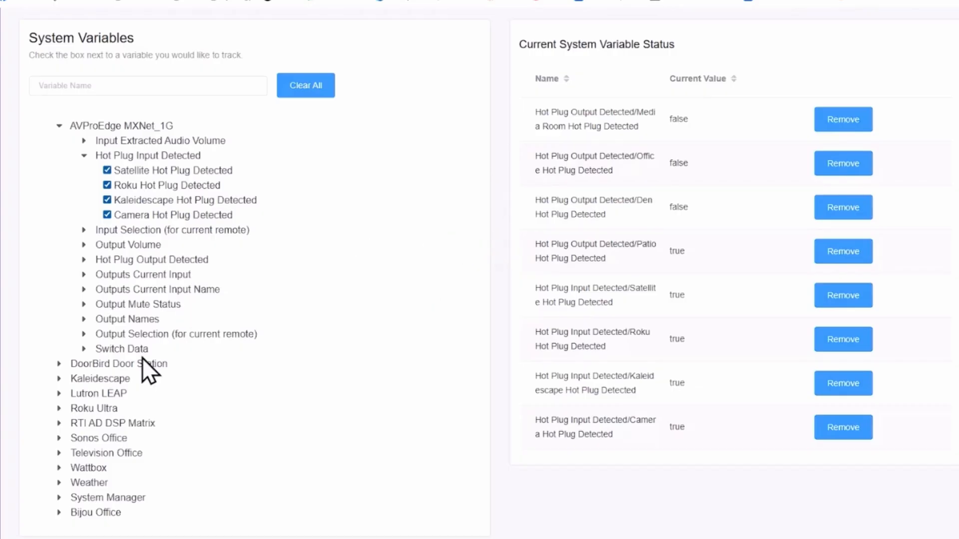
Step: Track Switch Data Configuration Status and Connection Status, review the values, then Clear All
left_click(84, 350)
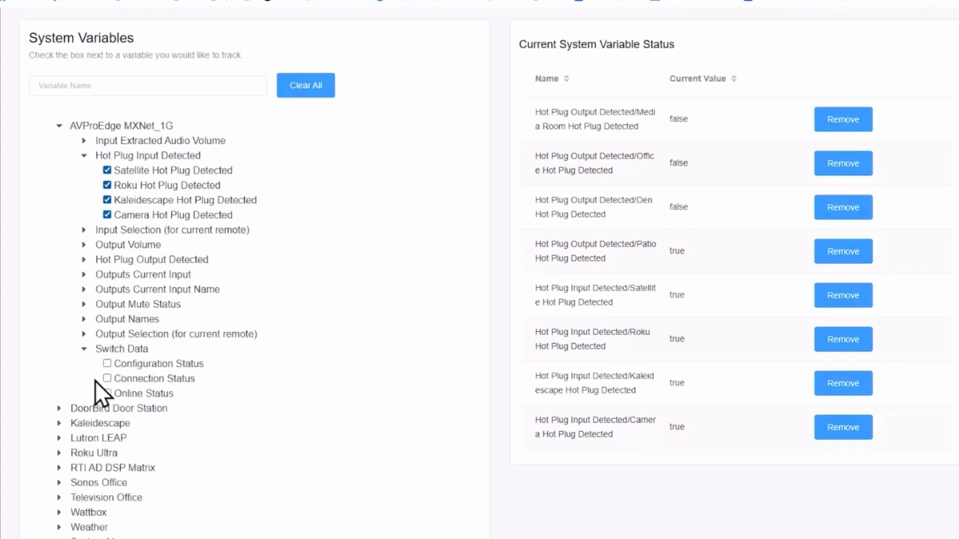
left_click(107, 363)
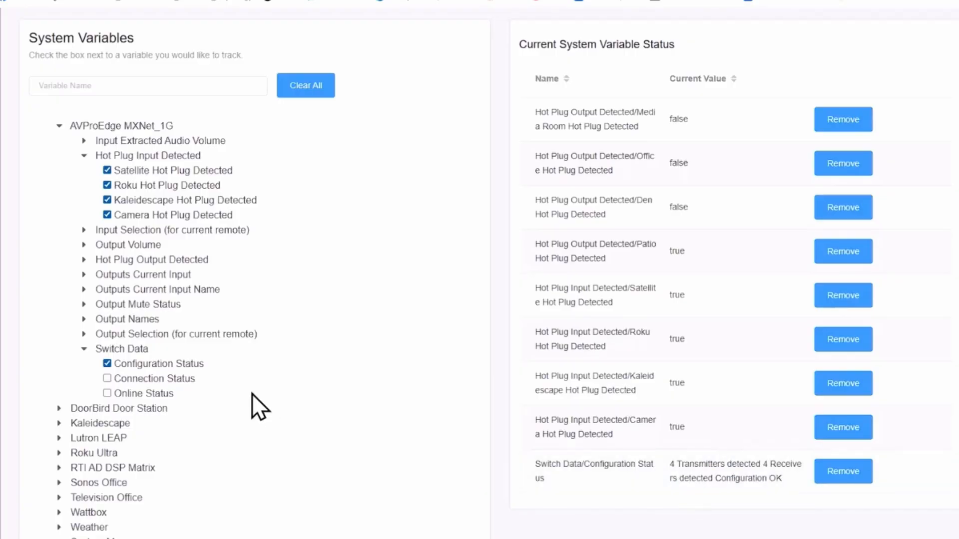
left_click(108, 379)
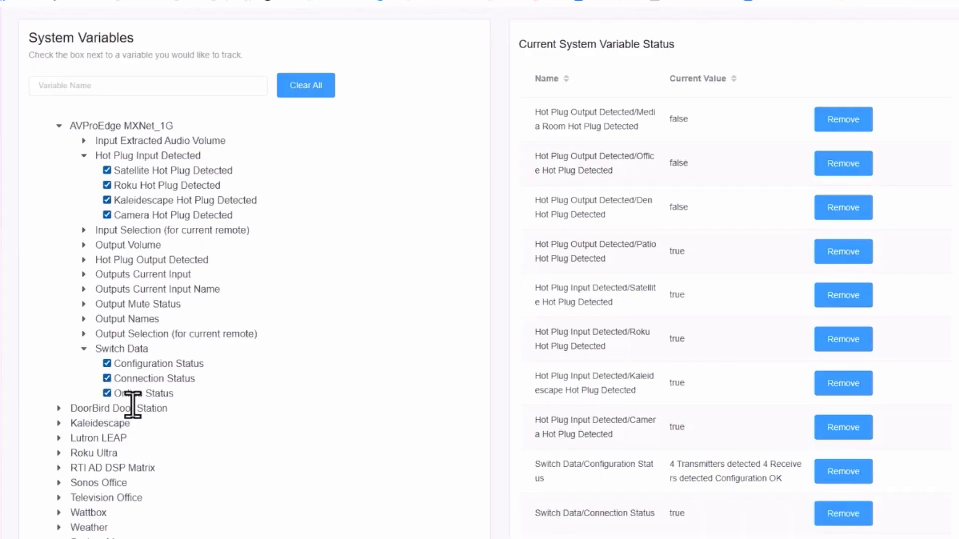
scroll(155, 394, "down", 1)
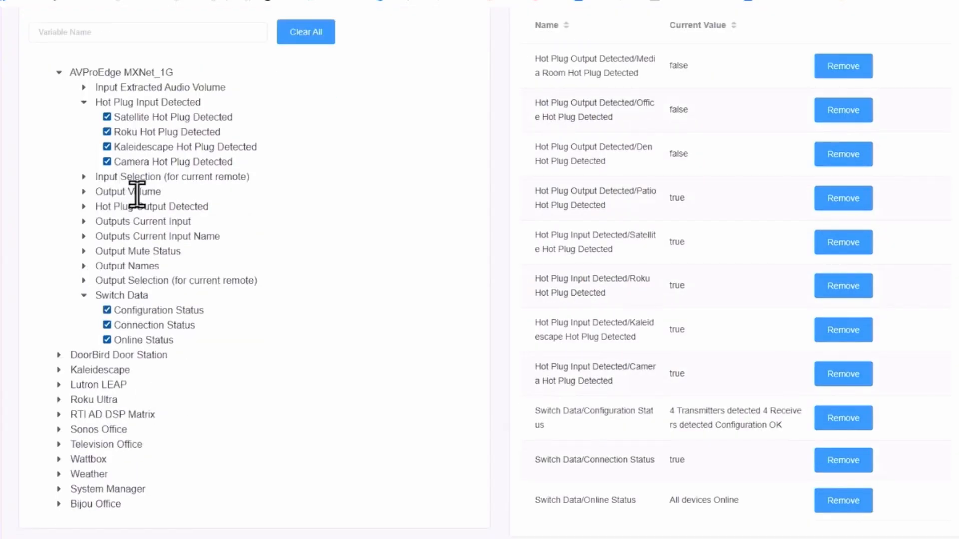
scroll(336, 203, "up", 2)
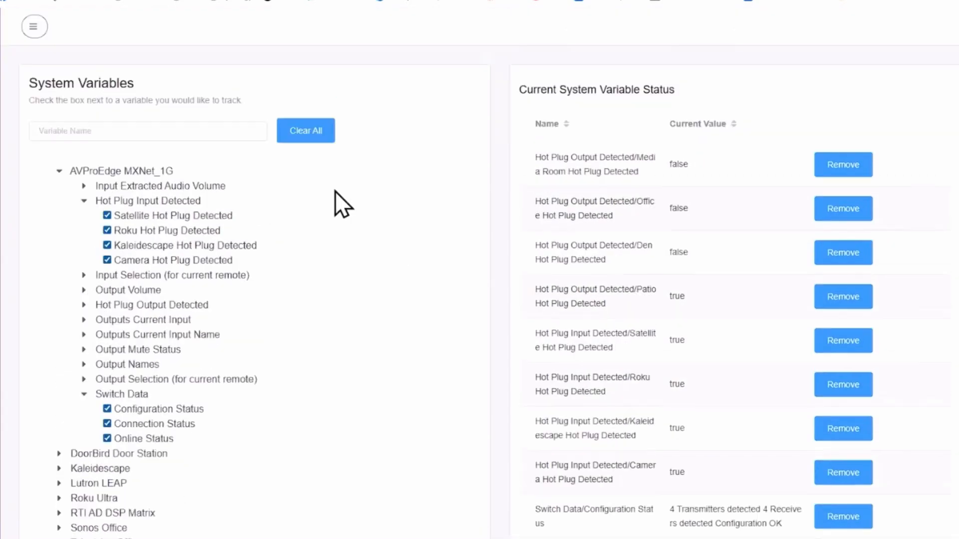
left_click(314, 134)
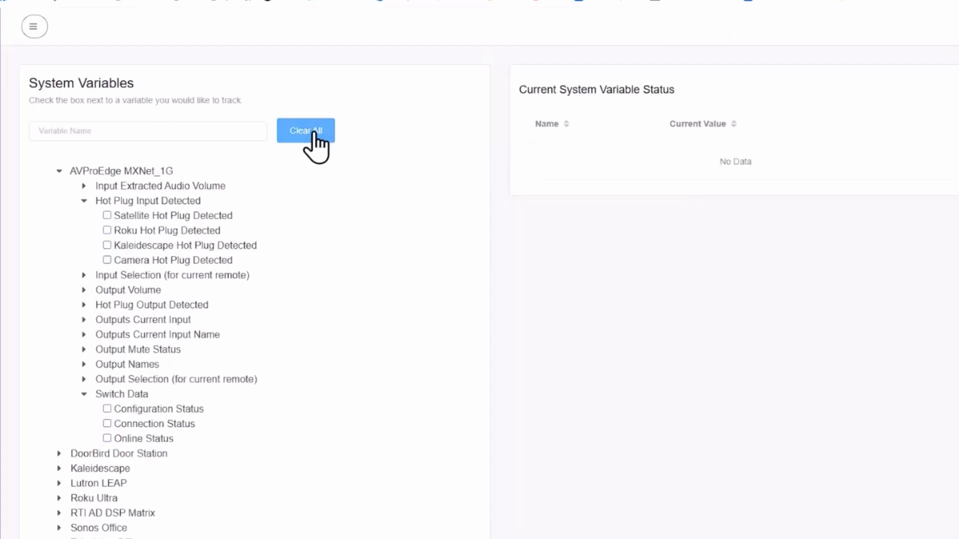
Step: Under DoorBird Front Door Variables, track Connection State, Connected, Doorbell Ringing and Motion Sensed
left_click(59, 173)
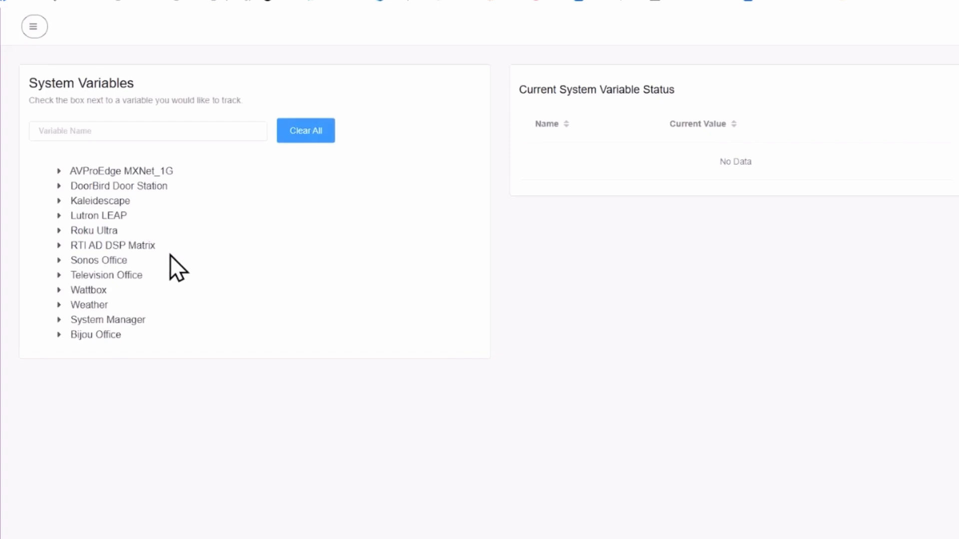
left_click(61, 187)
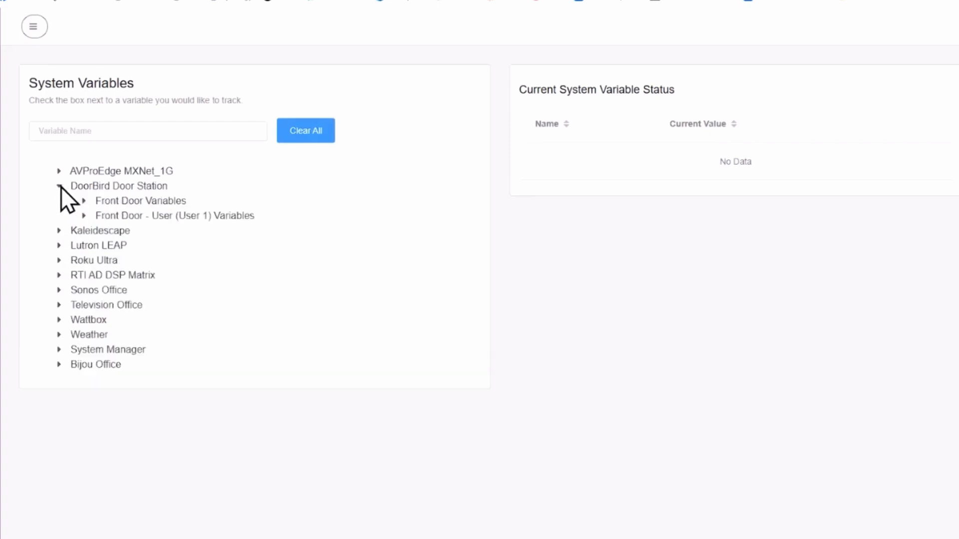
left_click(84, 201)
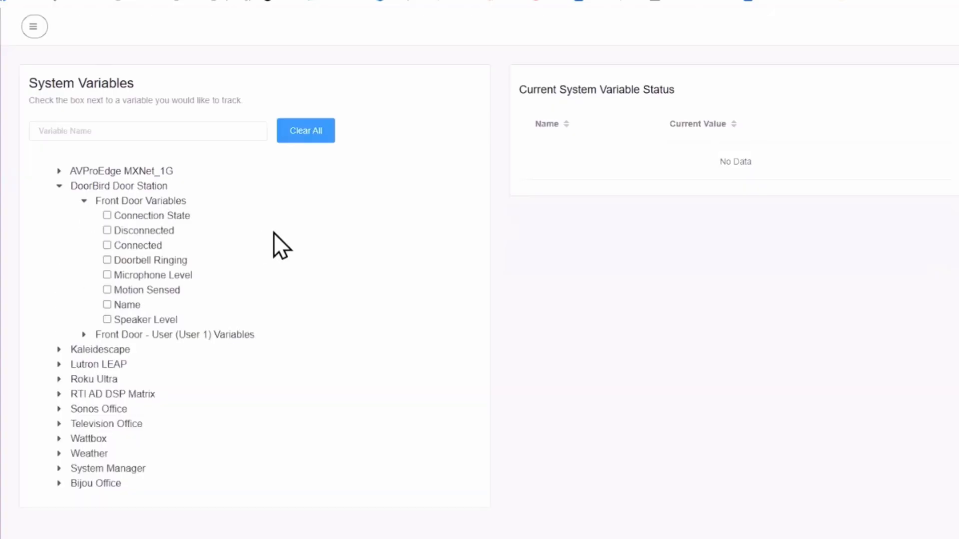
left_click(108, 215)
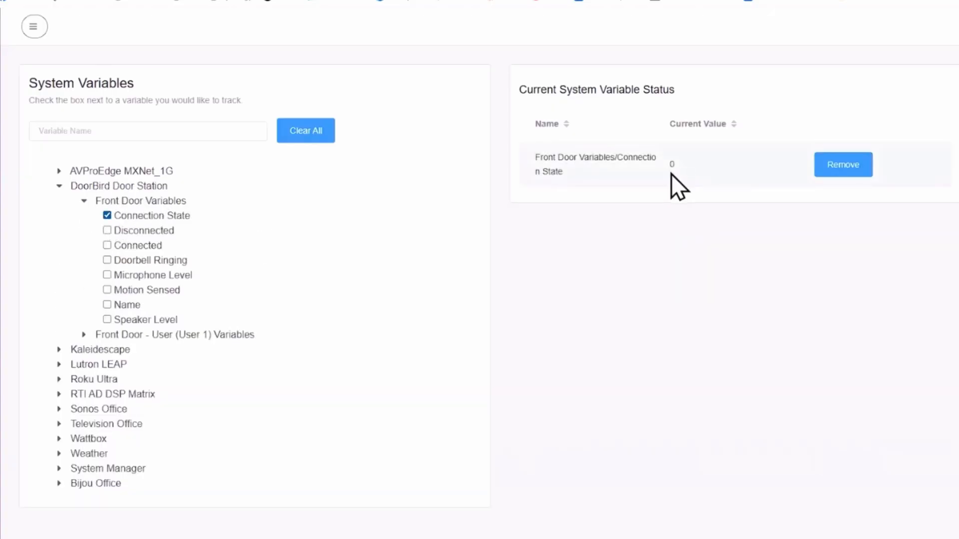
left_click(108, 245)
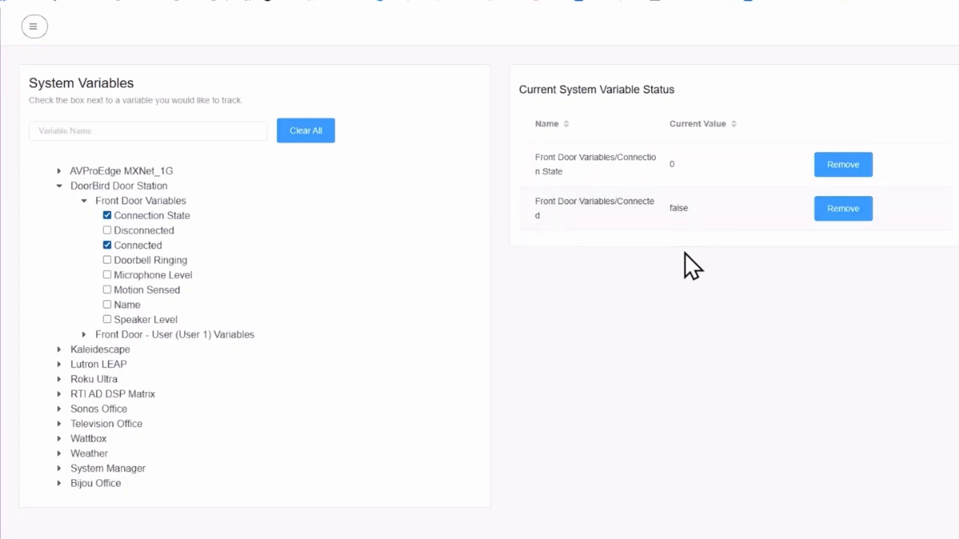
left_click(107, 260)
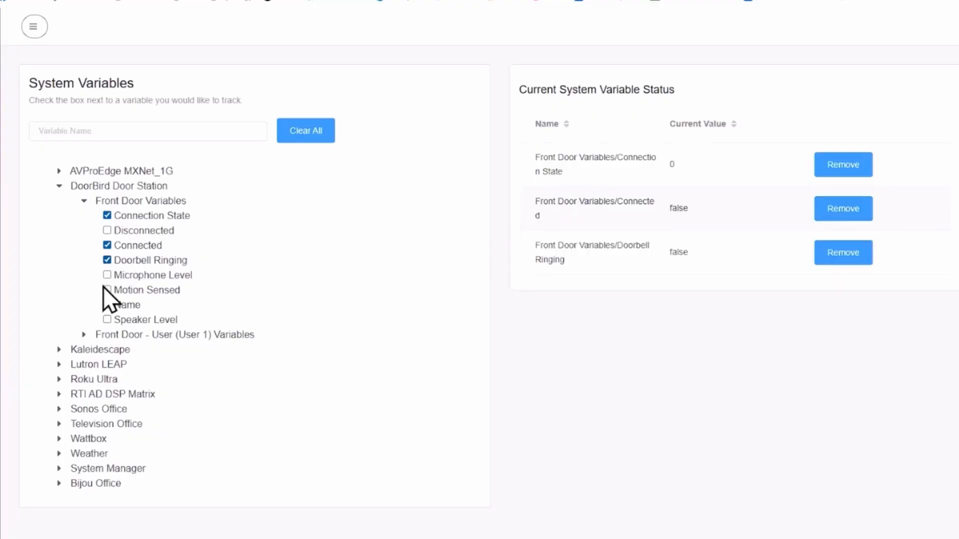
left_click(106, 290)
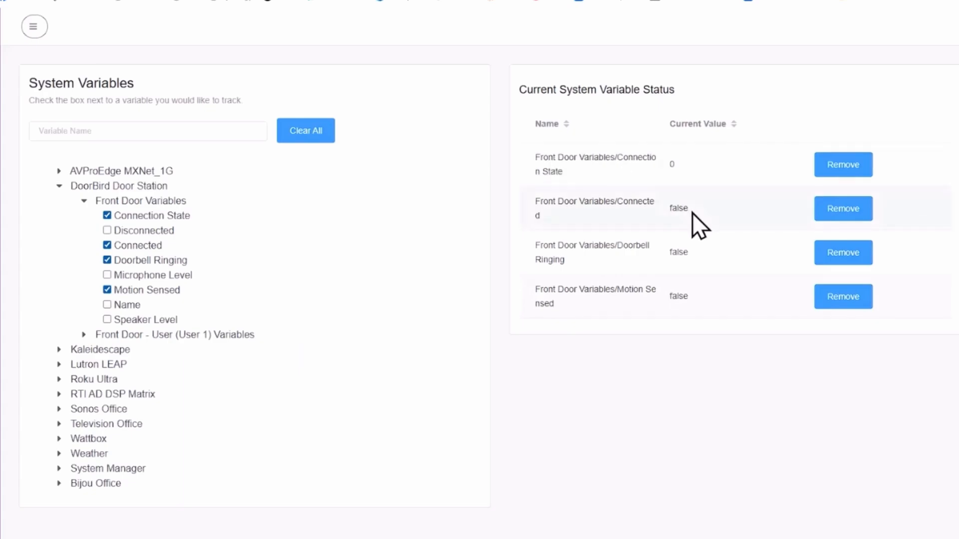
Step: Under Kaleidescape > System/UI Status, track System Ready, System Becoming Ready and System Idle
left_click(60, 349)
scroll(128, 407, "down", 1)
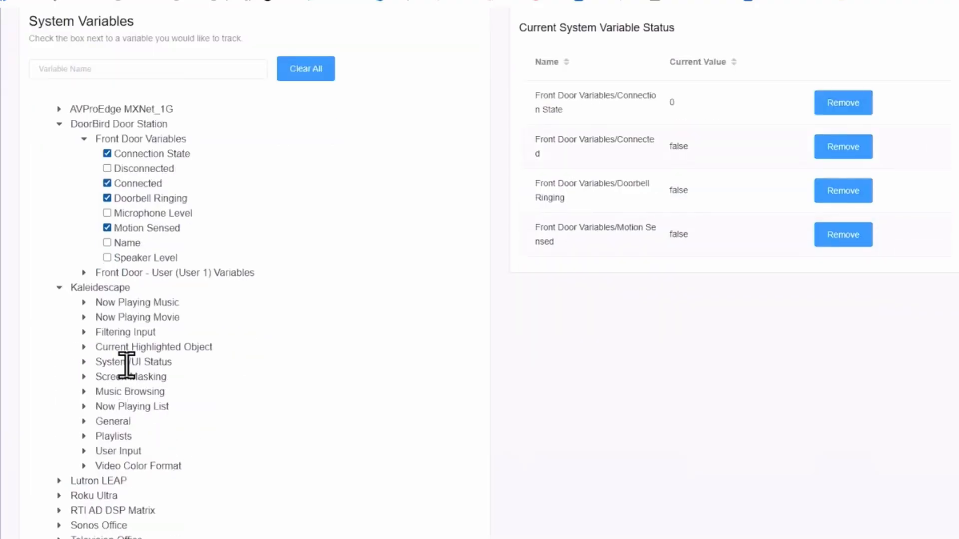
left_click(84, 362)
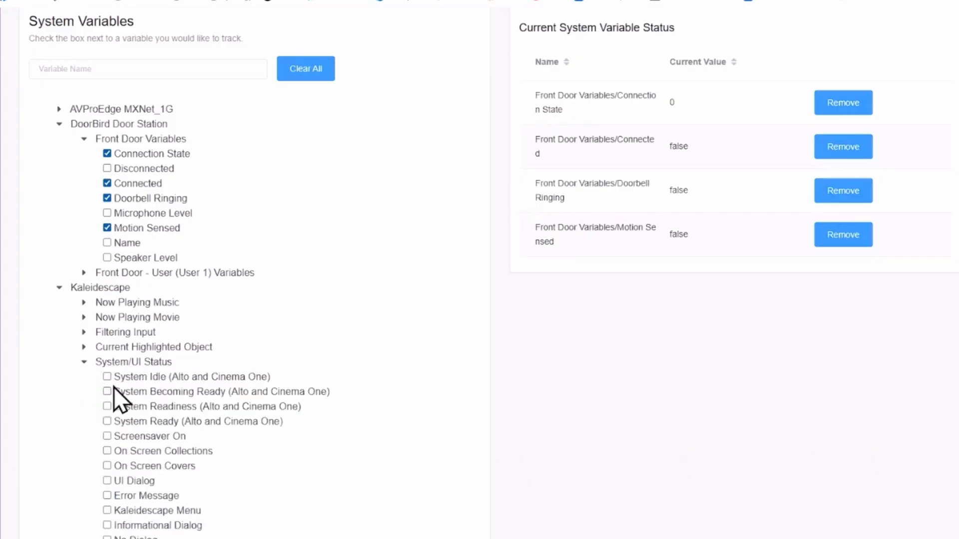
left_click(108, 421)
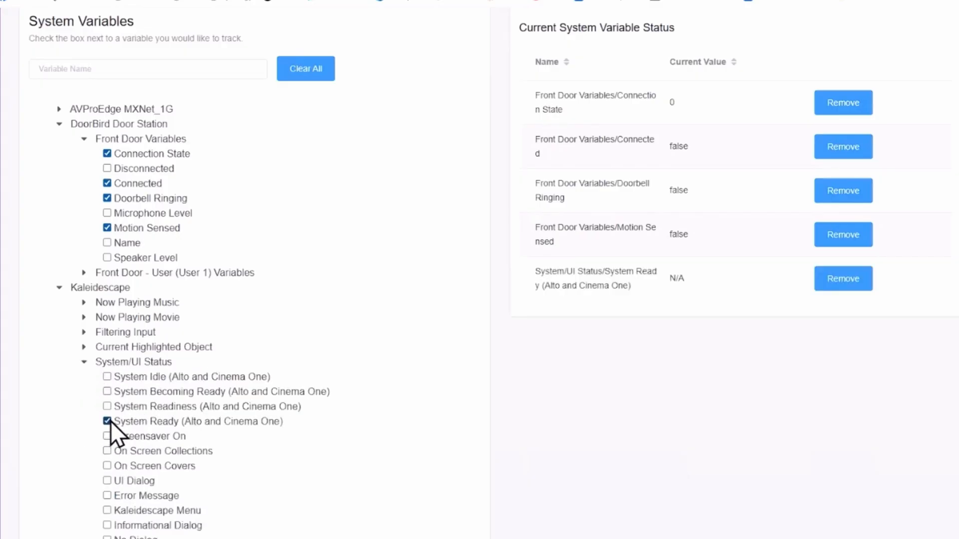
left_click(107, 391)
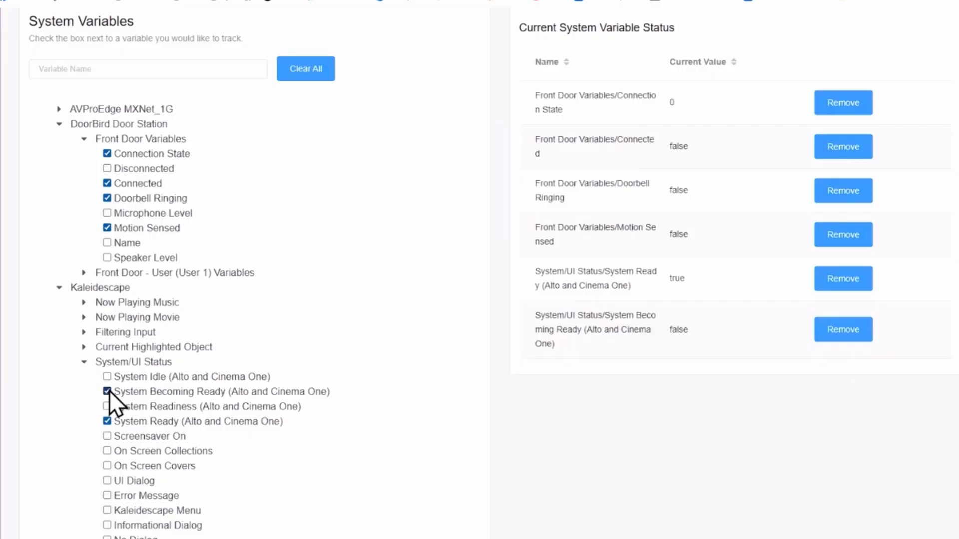
left_click(106, 377)
Step: Expand Kaleidescape General and User Input, track User Input Required, and review the status table
scroll(206, 402, "down", 3)
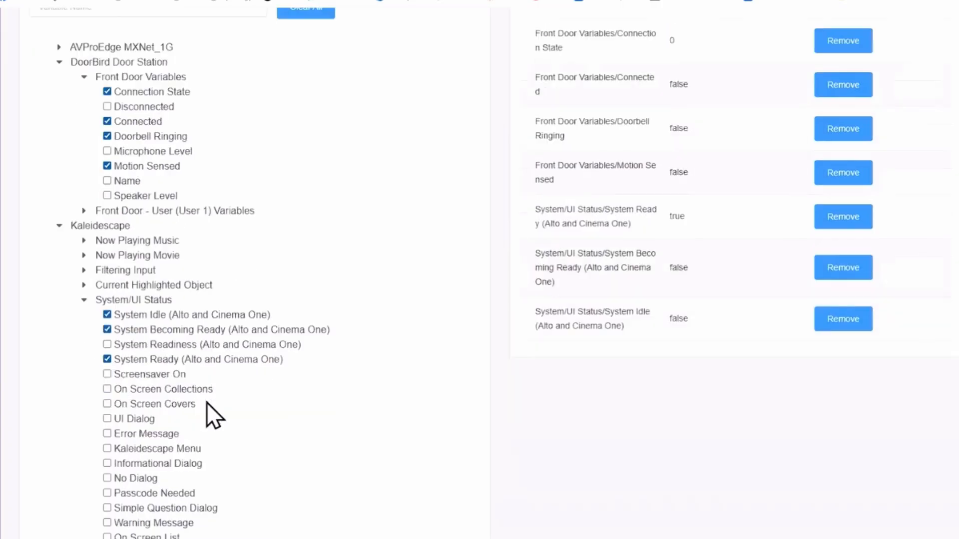
scroll(199, 405, "down", 5)
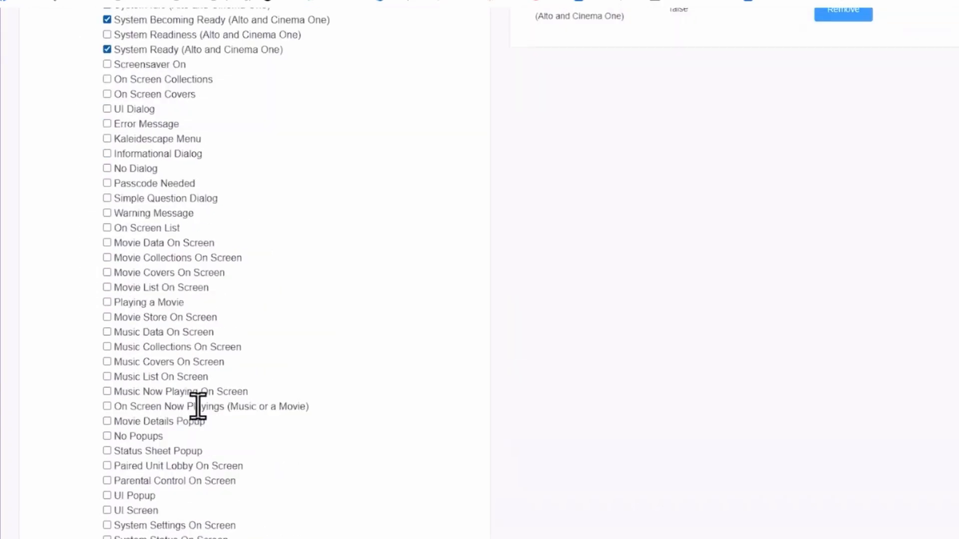
scroll(183, 409, "down", 3)
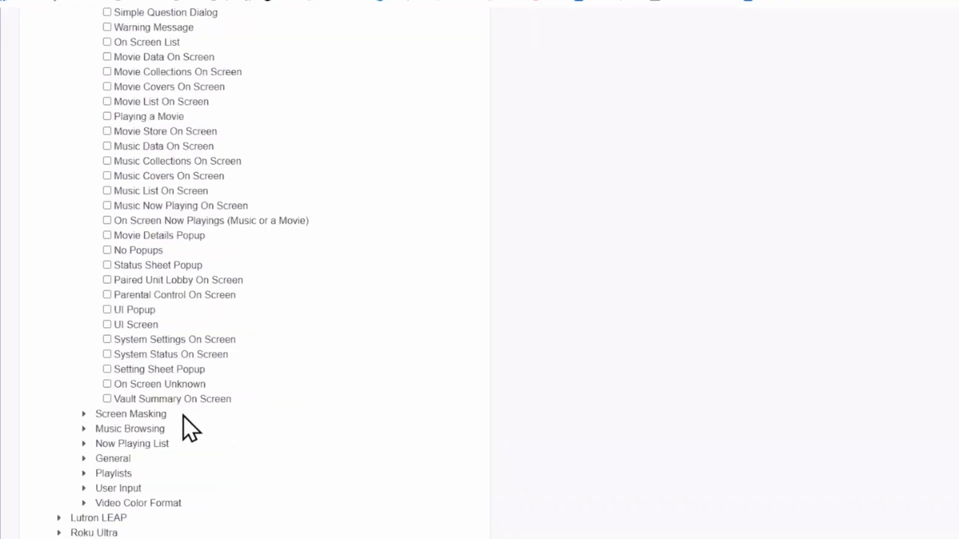
scroll(171, 388, "down", 1)
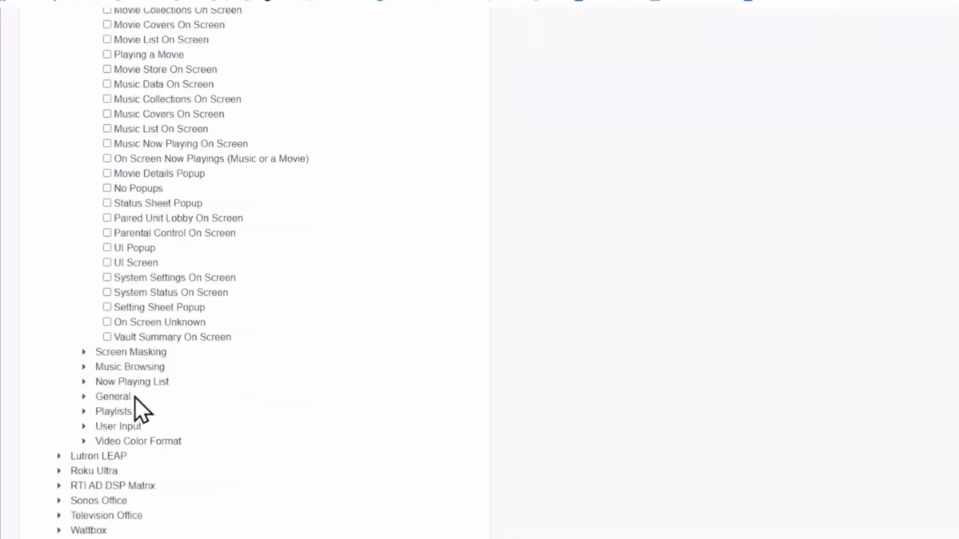
left_click(81, 398)
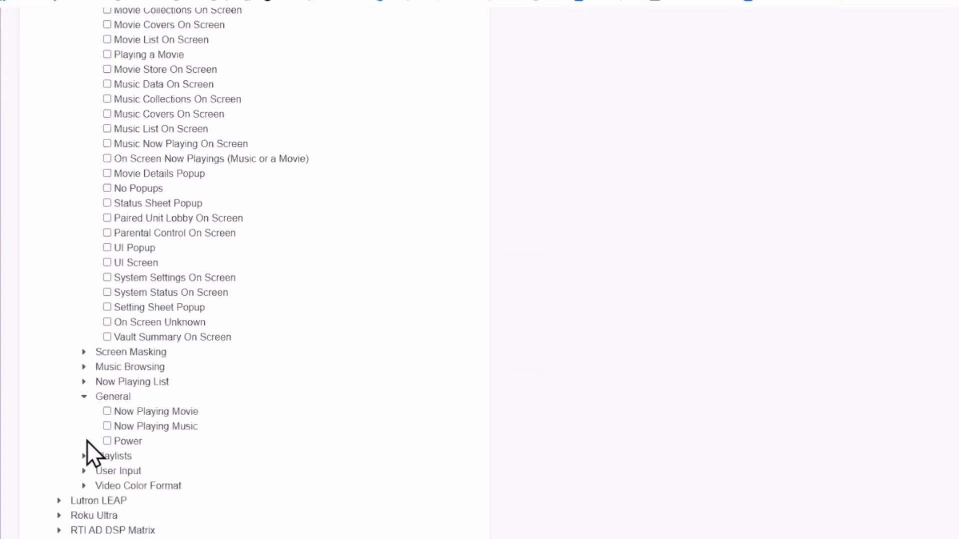
left_click(82, 471)
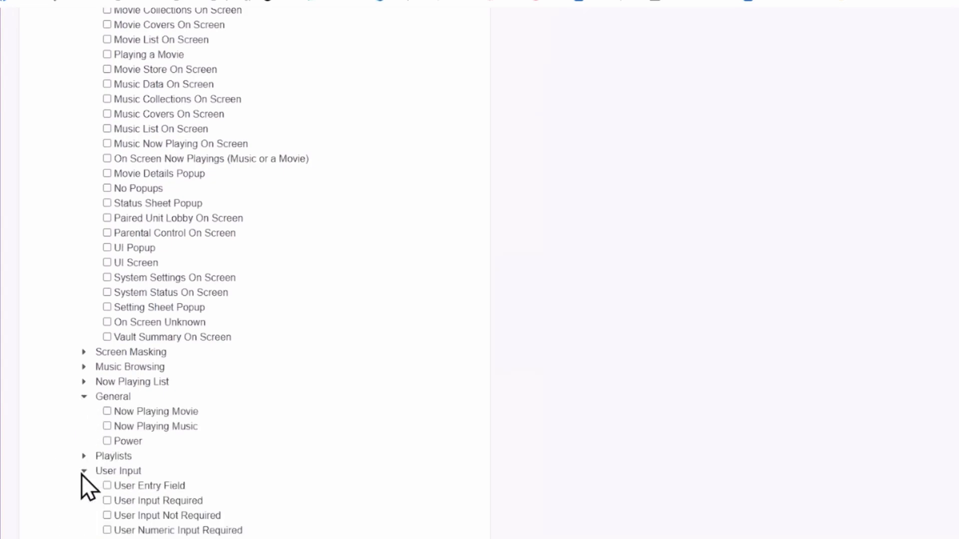
scroll(206, 450, "down", 2)
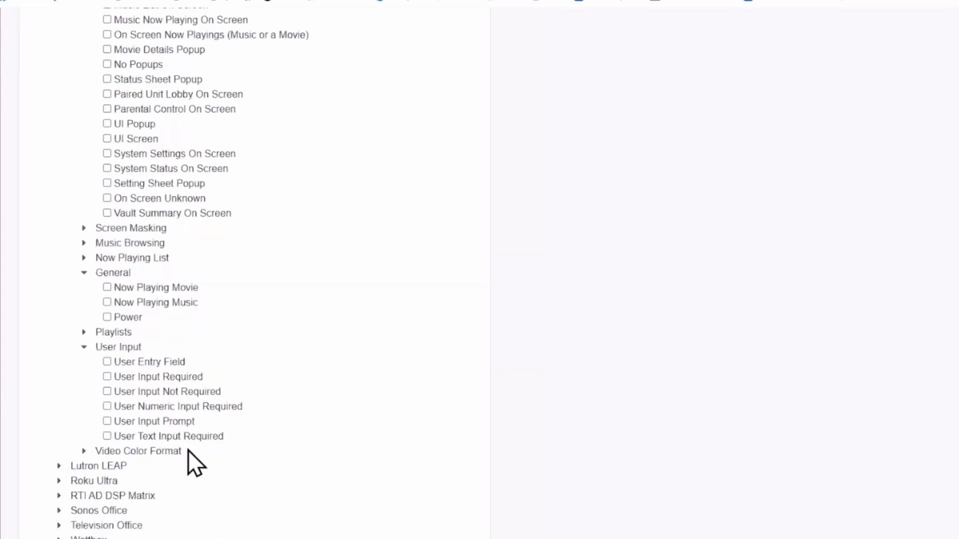
left_click(107, 377)
scroll(745, 265, "up", 9)
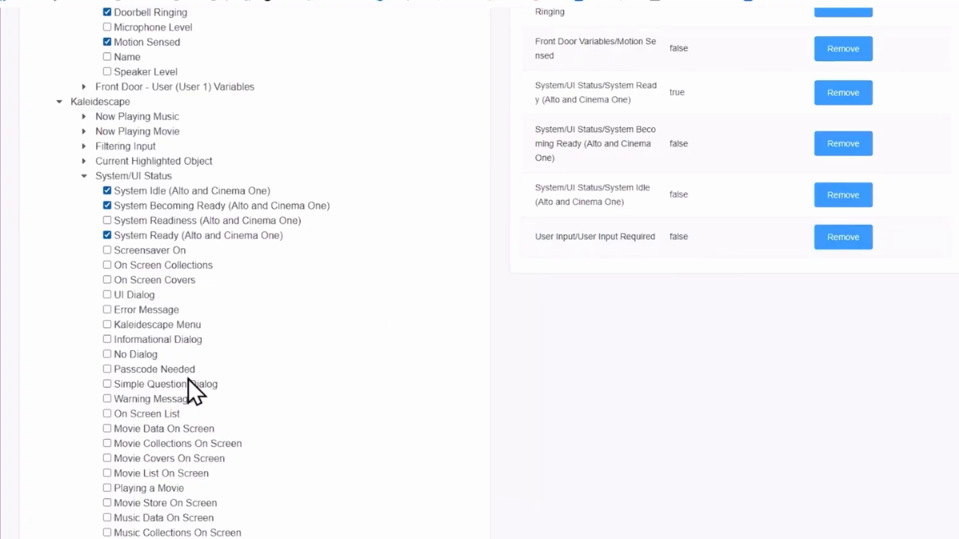
scroll(188, 379, "down", 1)
scroll(187, 377, "down", 3)
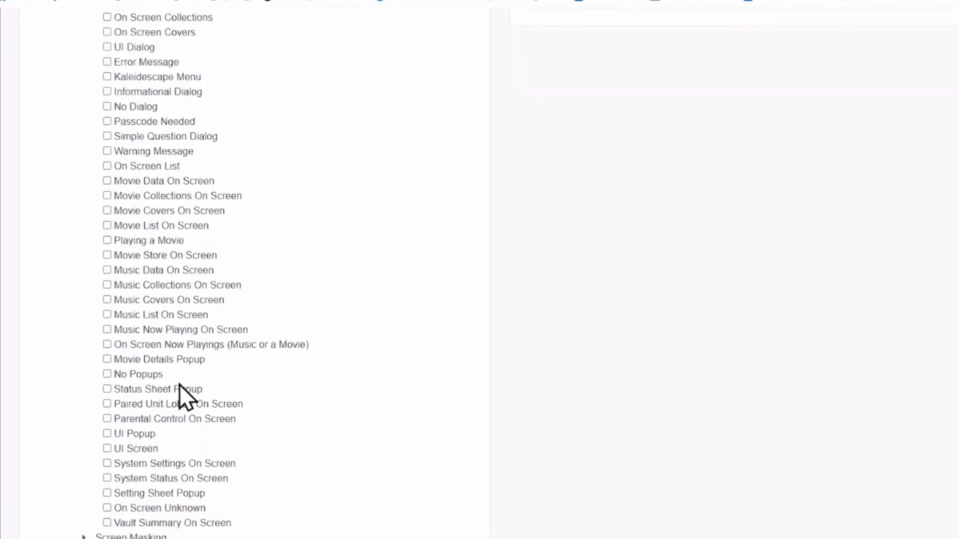
scroll(180, 440, "down", 3)
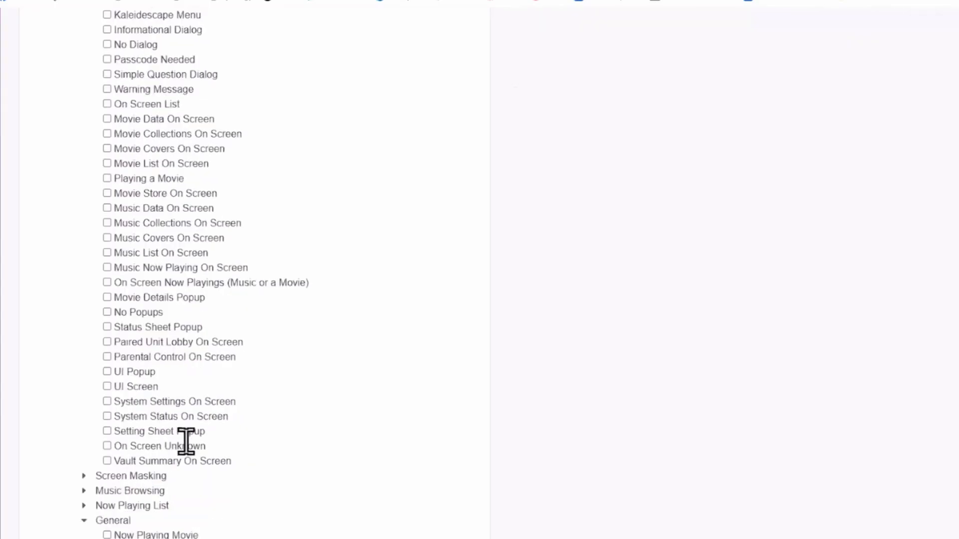
scroll(189, 443, "down", 3)
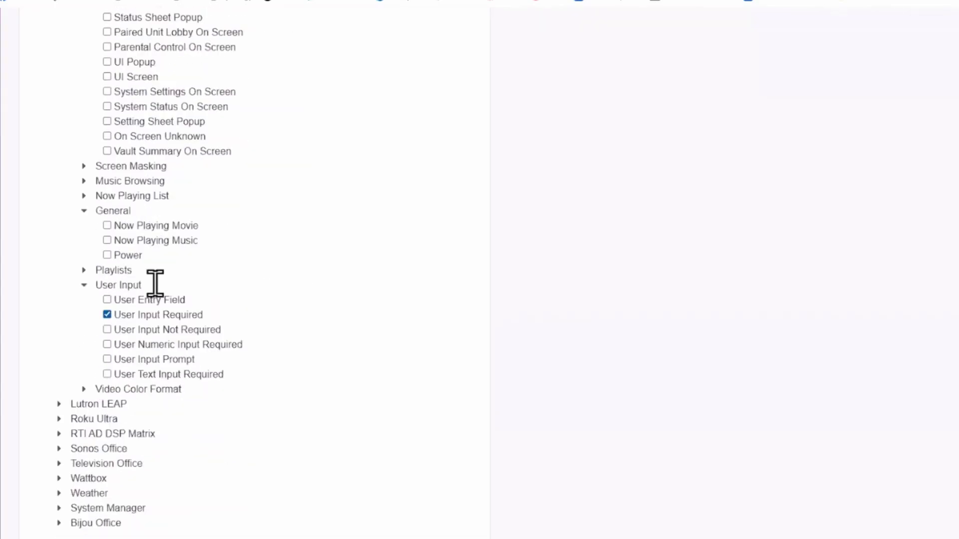
scroll(243, 195, "up", 11)
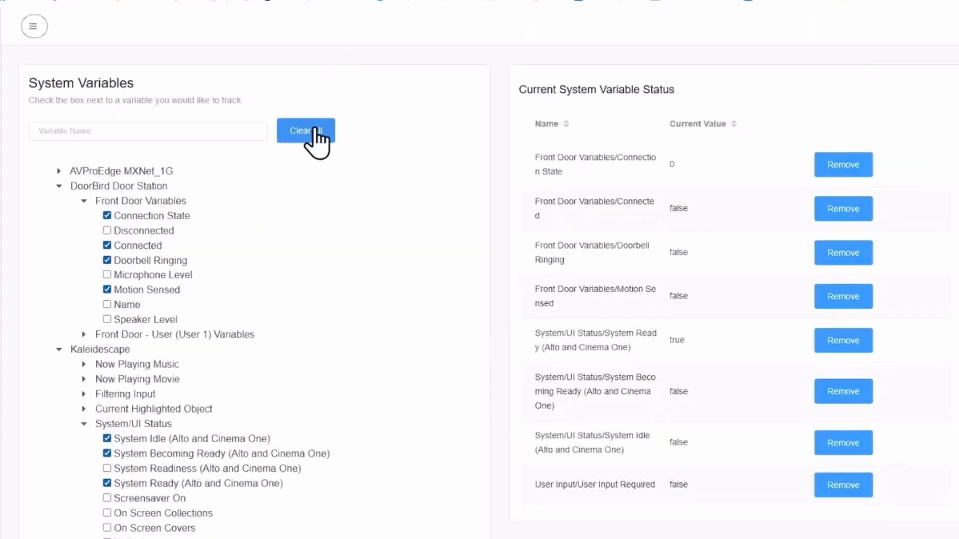
Step: Clear all tracked variables and expand Sonos Office > Office Roam (1)
left_click(309, 132)
scroll(358, 247, "down", 9)
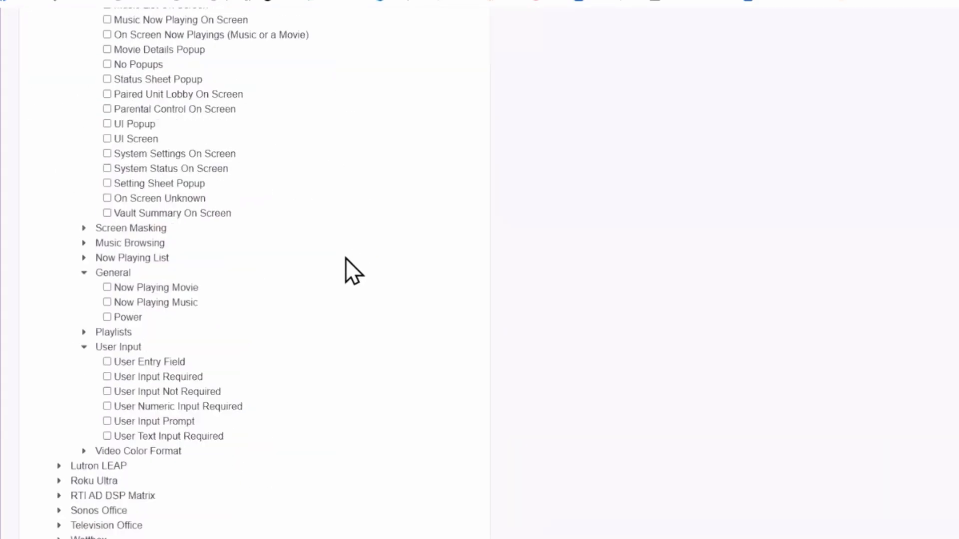
left_click(65, 512)
scroll(169, 480, "down", 3)
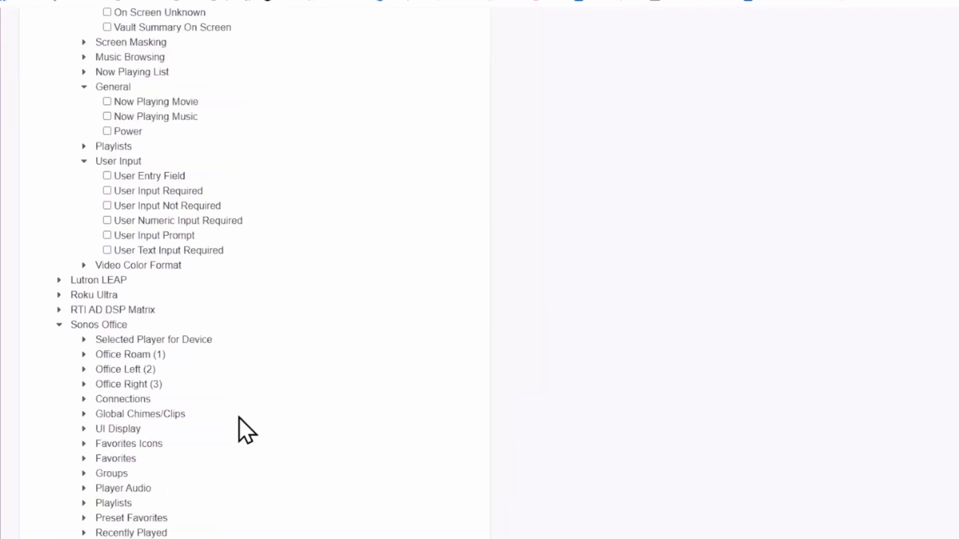
left_click(89, 356)
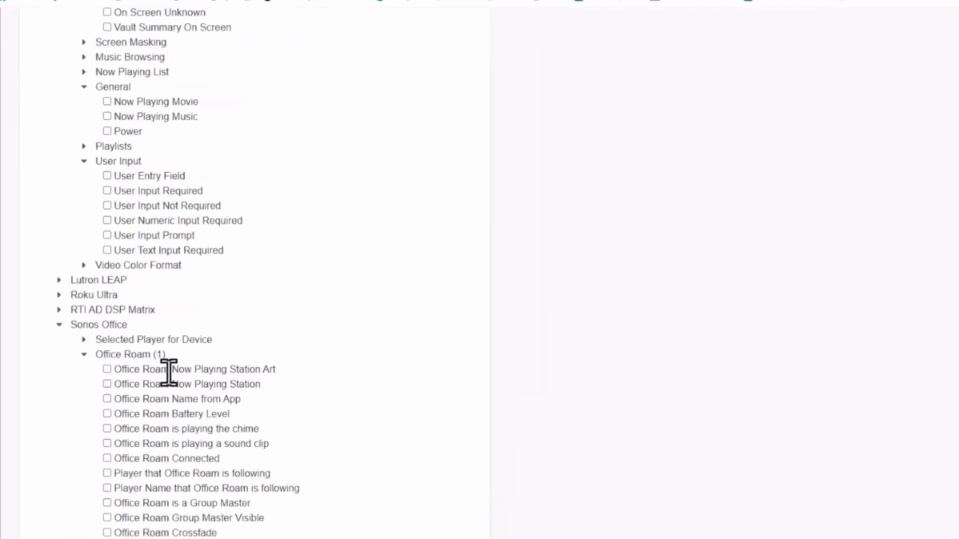
Step: Scroll through the Office Roam (1) variables and track Battery Level
scroll(167, 372, "down", 2)
scroll(234, 352, "down", 3)
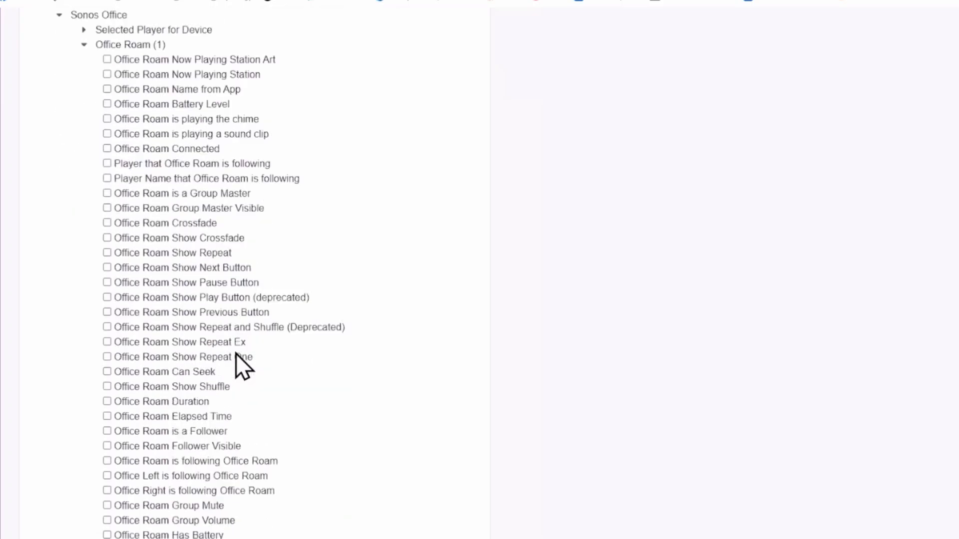
scroll(235, 352, "down", 1)
scroll(236, 352, "down", 9)
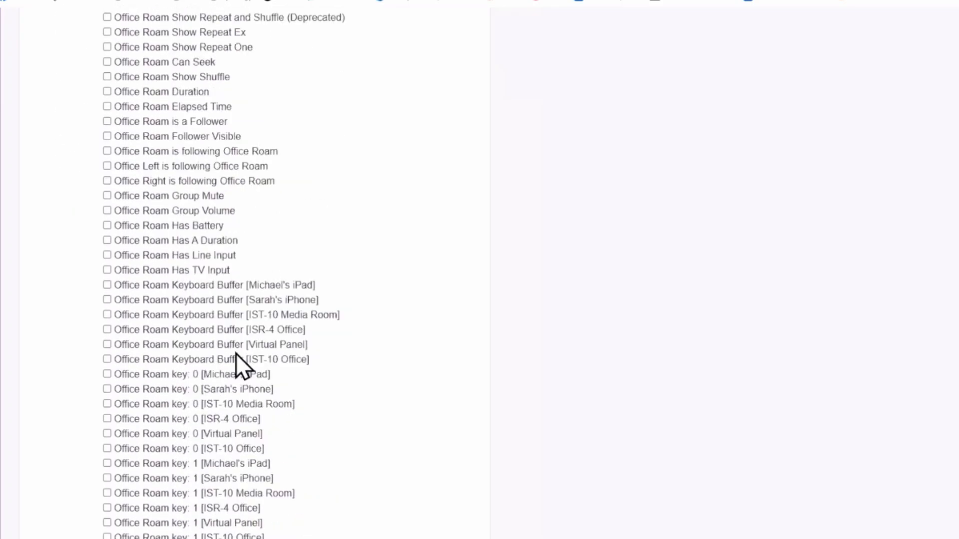
scroll(235, 352, "down", 16)
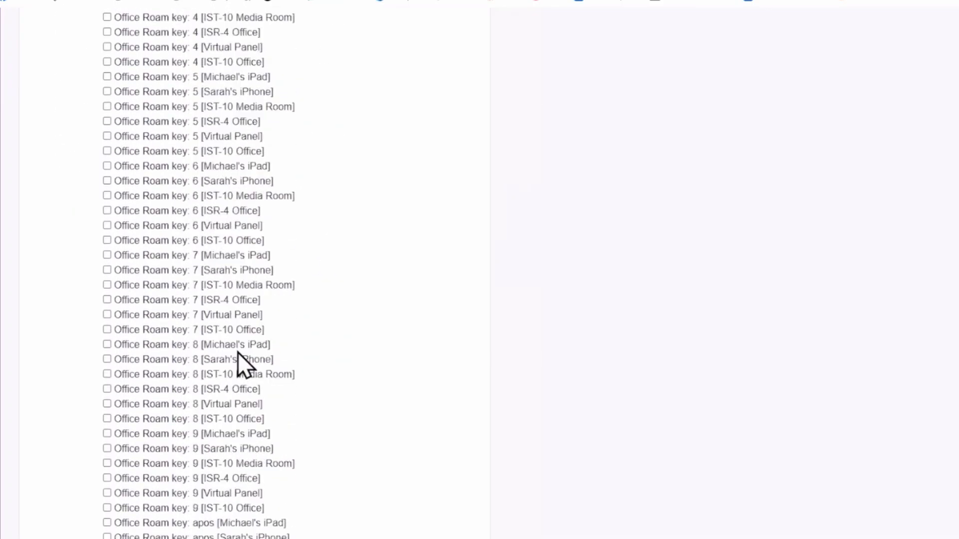
scroll(239, 351, "down", 14)
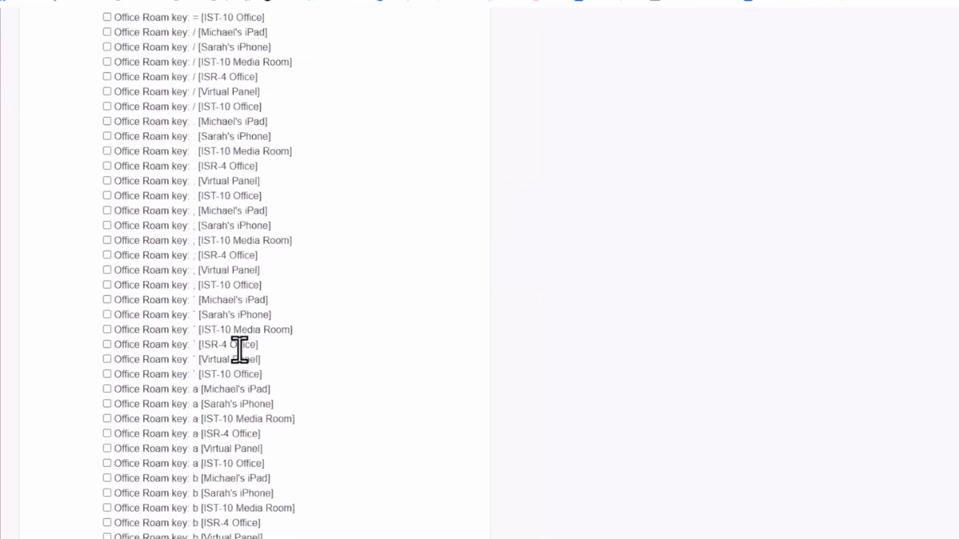
scroll(240, 352, "down", 20)
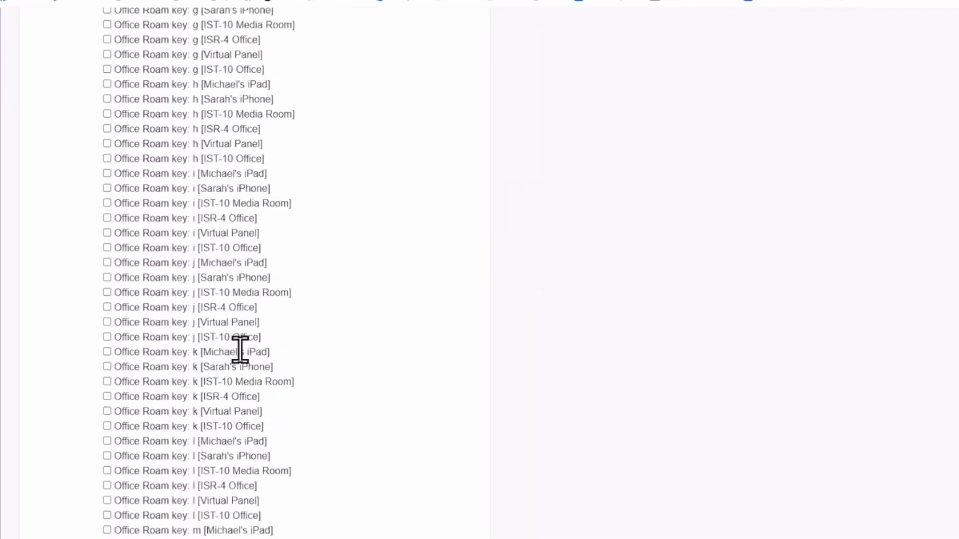
scroll(242, 349, "down", 12)
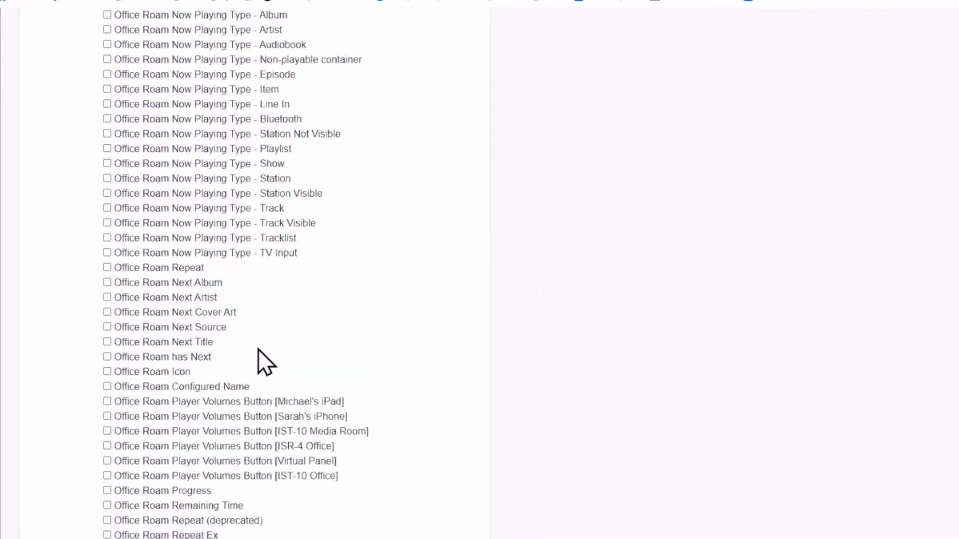
scroll(313, 407, "down", 20)
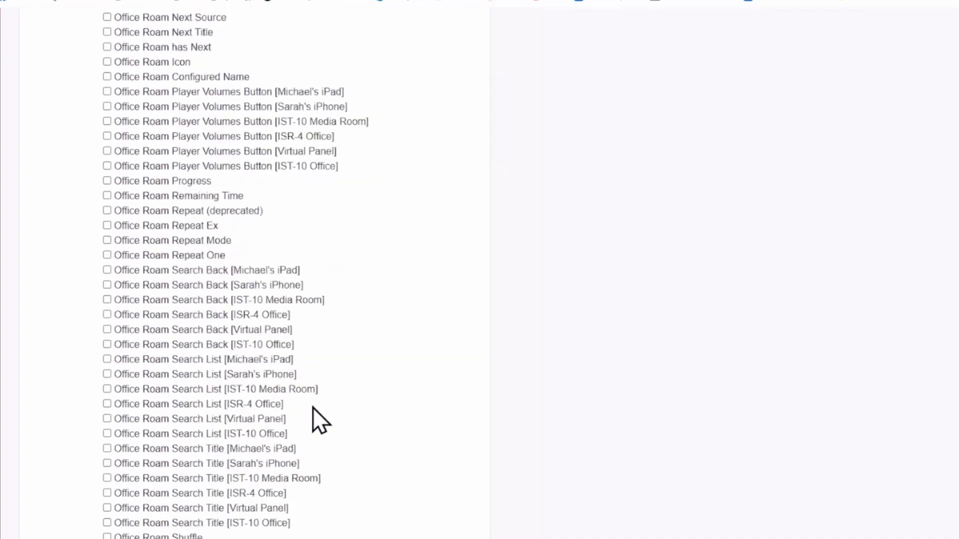
scroll(313, 407, "down", 3)
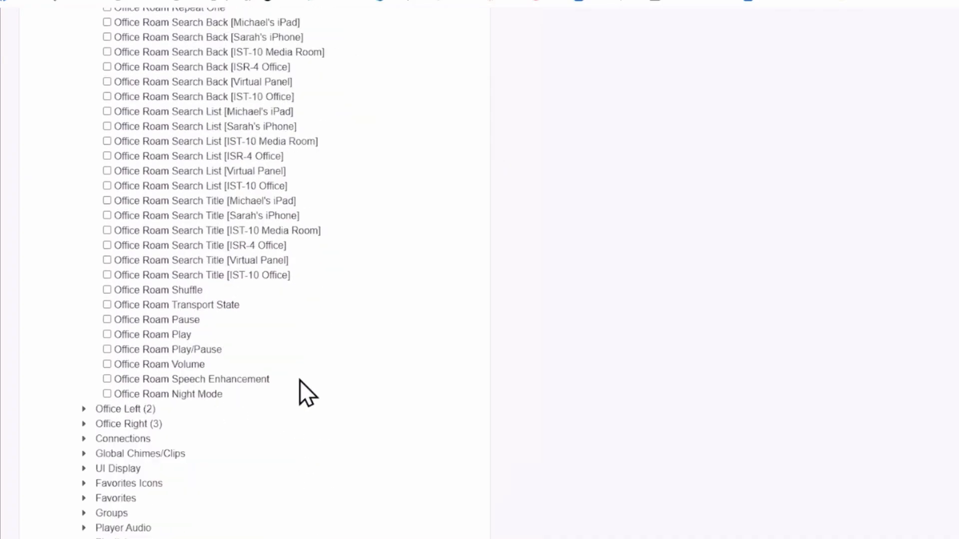
scroll(209, 353, "up", 4)
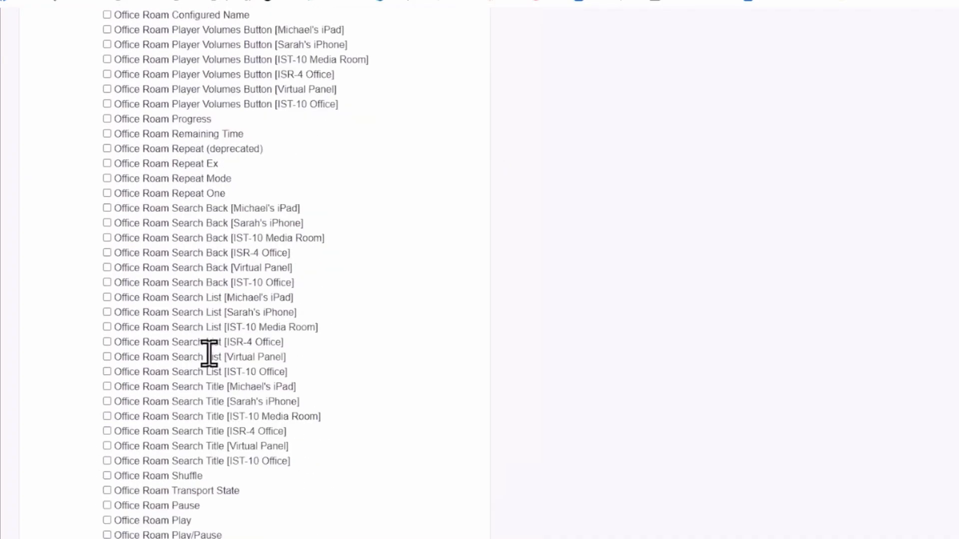
scroll(209, 354, "up", 4)
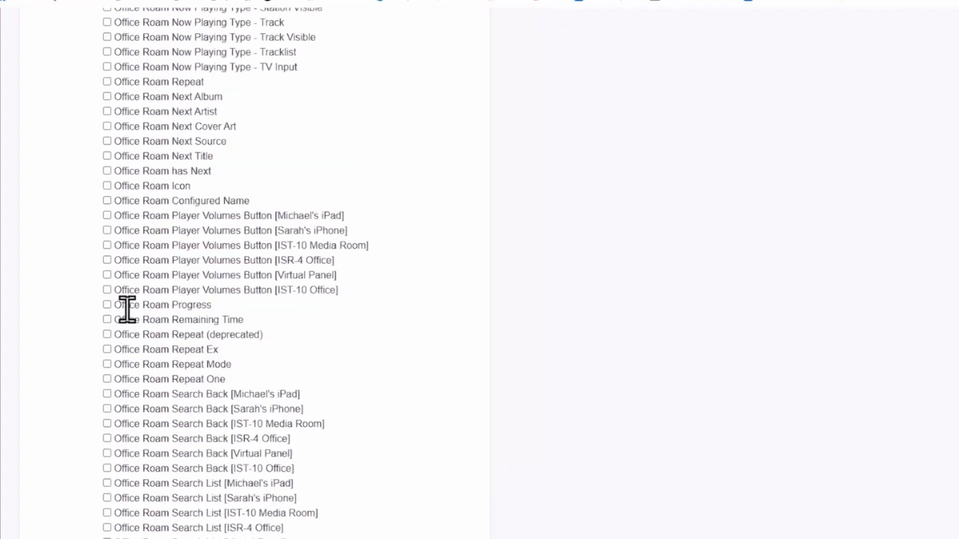
scroll(197, 284, "up", 20)
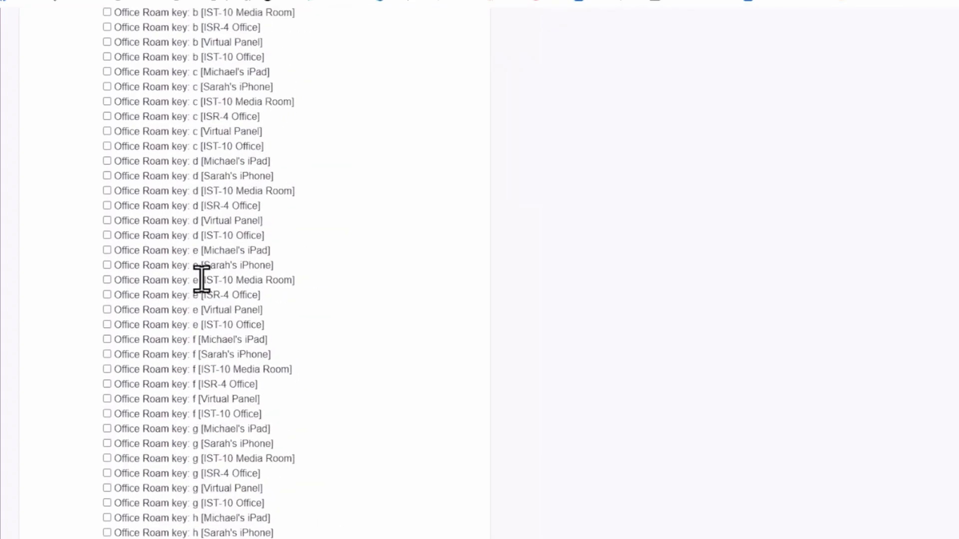
scroll(201, 280, "up", 15)
scroll(208, 289, "down", 15)
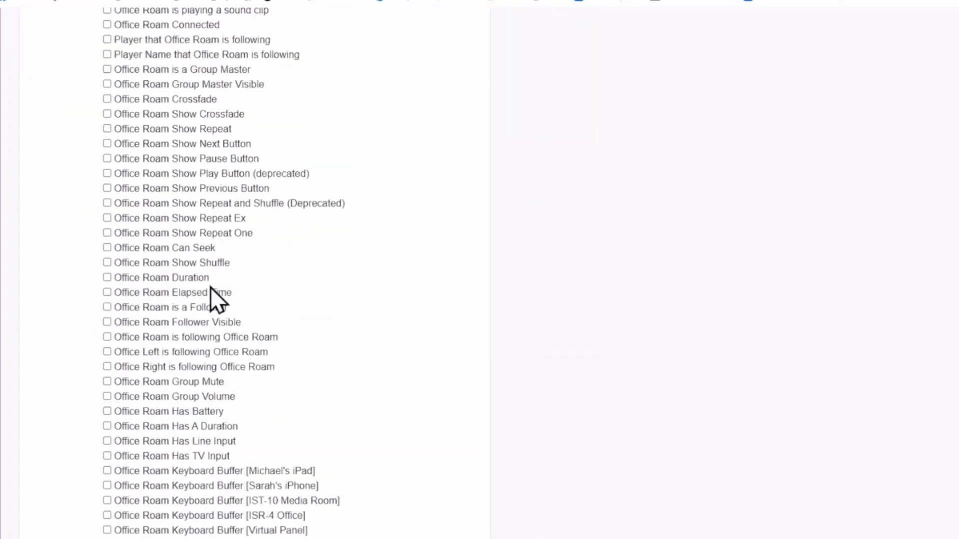
scroll(235, 270, "up", 4)
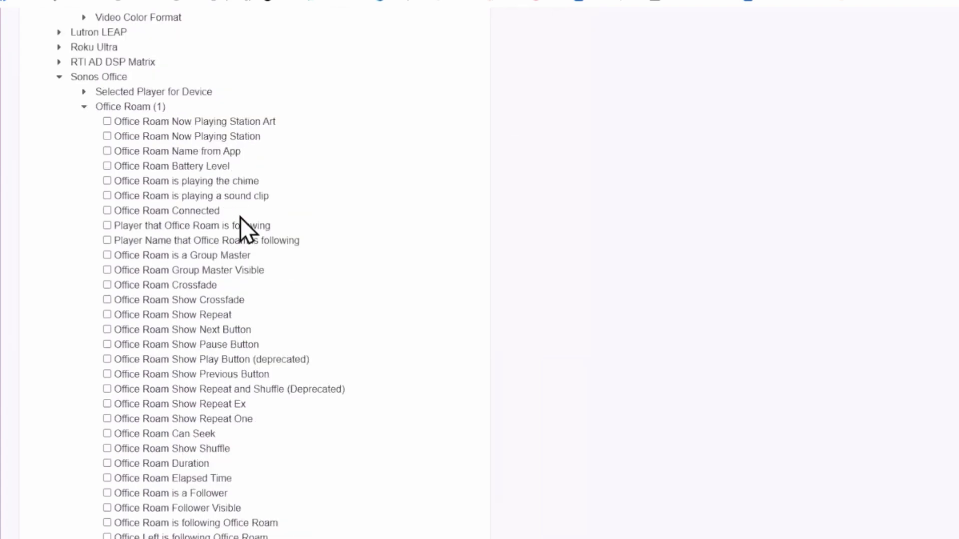
left_click(107, 167)
Step: Collapse System/UI Status, track Office Roam Name from App and Duration, then collapse DoorBird
scroll(721, 220, "up", 12)
scroll(721, 217, "up", 12)
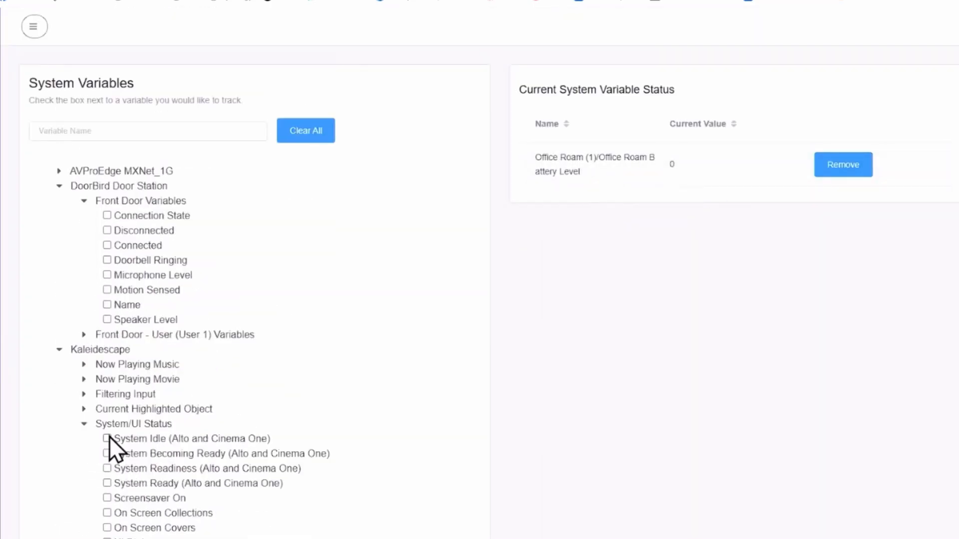
left_click(85, 424)
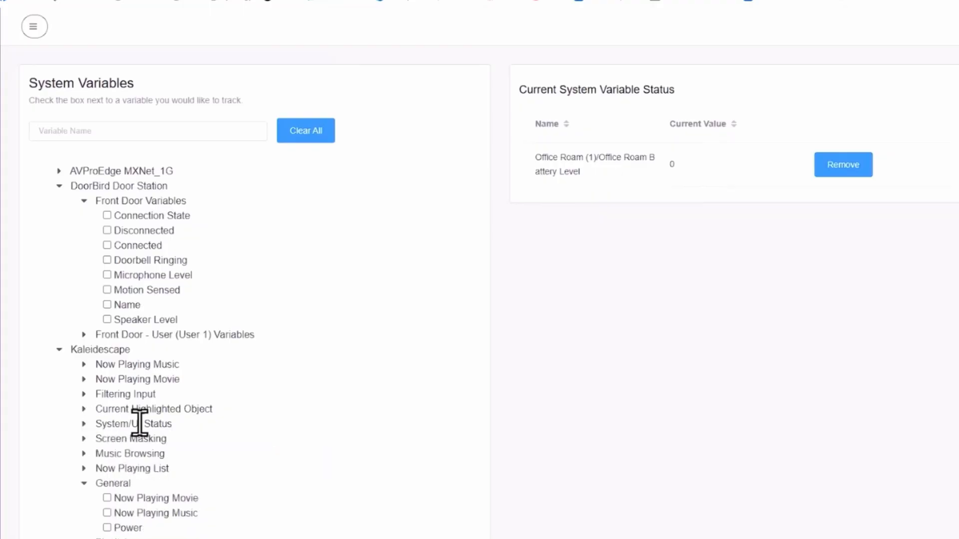
scroll(145, 440, "down", 4)
scroll(147, 442, "down", 4)
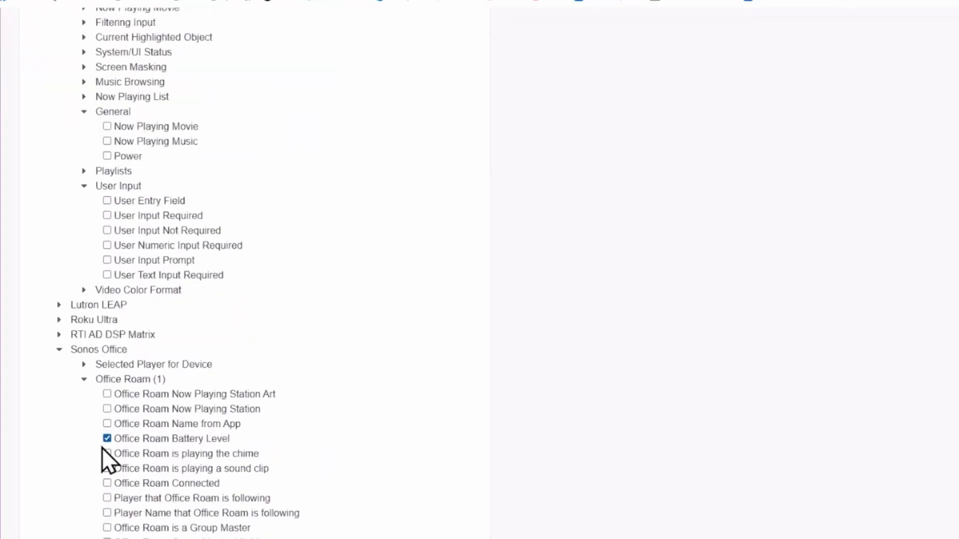
left_click(108, 424)
scroll(699, 265, "up", 5)
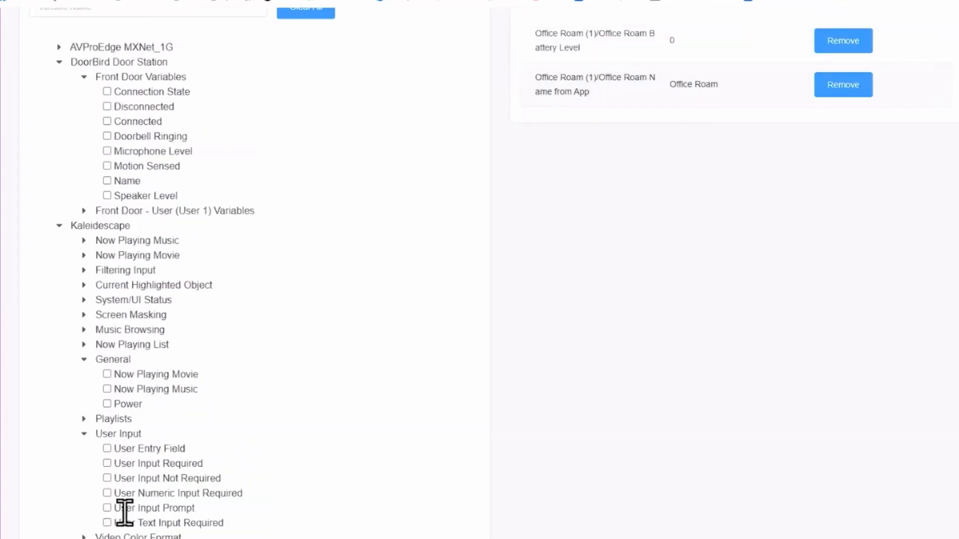
scroll(125, 507, "down", 3)
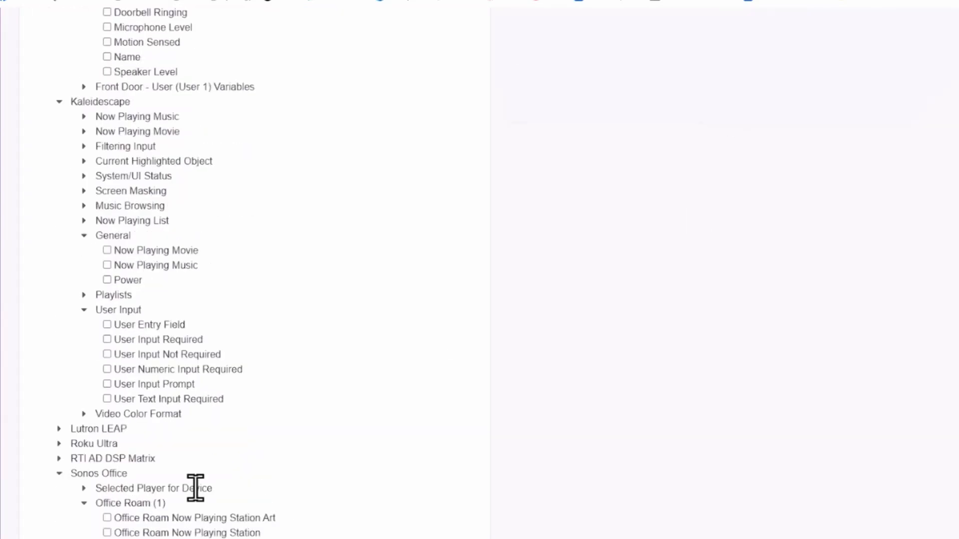
scroll(200, 494, "down", 5)
scroll(219, 522, "down", 8)
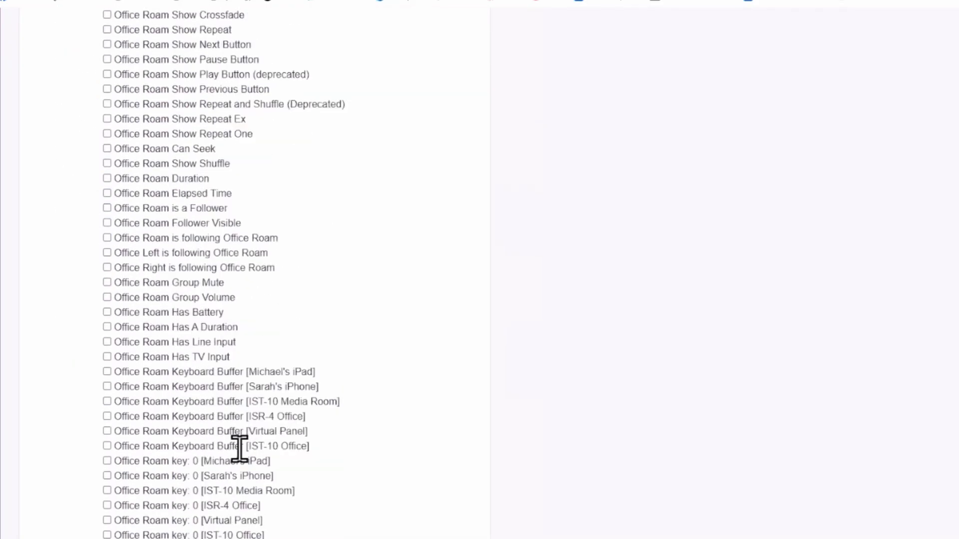
scroll(239, 449, "down", 1)
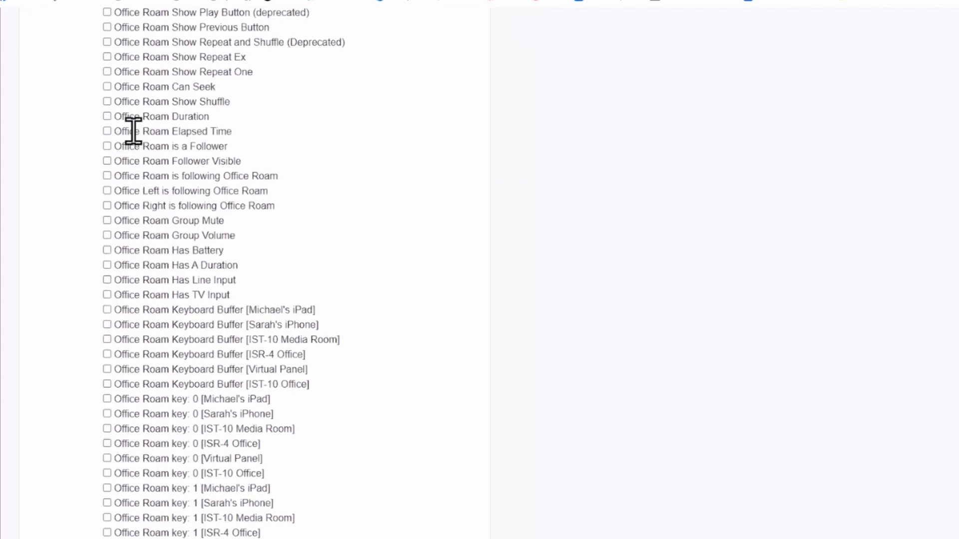
left_click(107, 116)
scroll(606, 174, "up", 20)
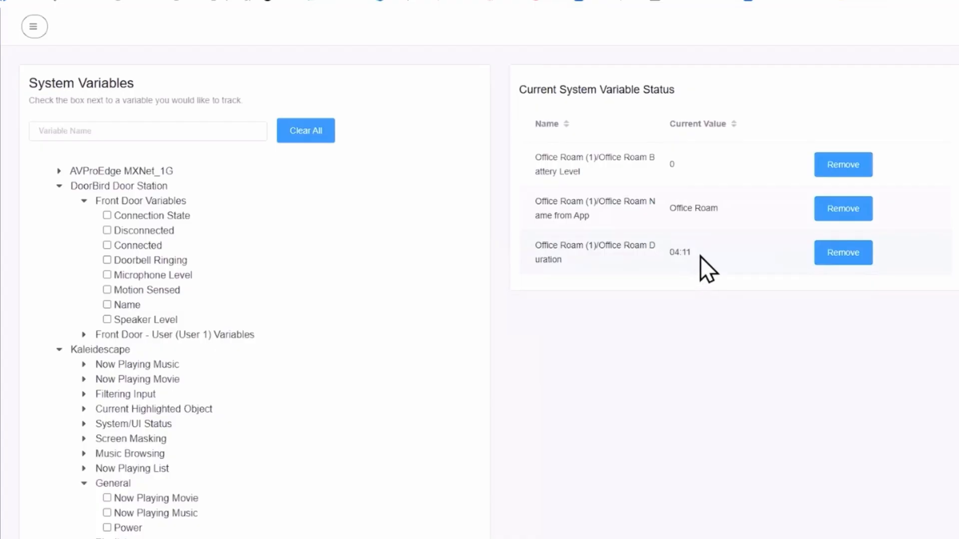
left_click(61, 190)
Step: Collapse Kaleidescape and Sonos Office, then track Any Zone On under RTI AD DSP Matrix > All Zones Info
left_click(60, 200)
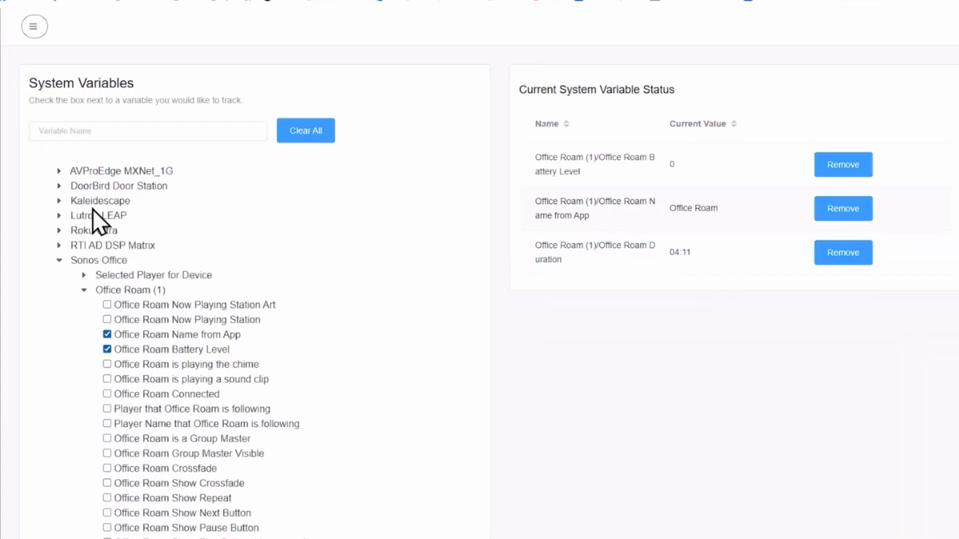
left_click(59, 259)
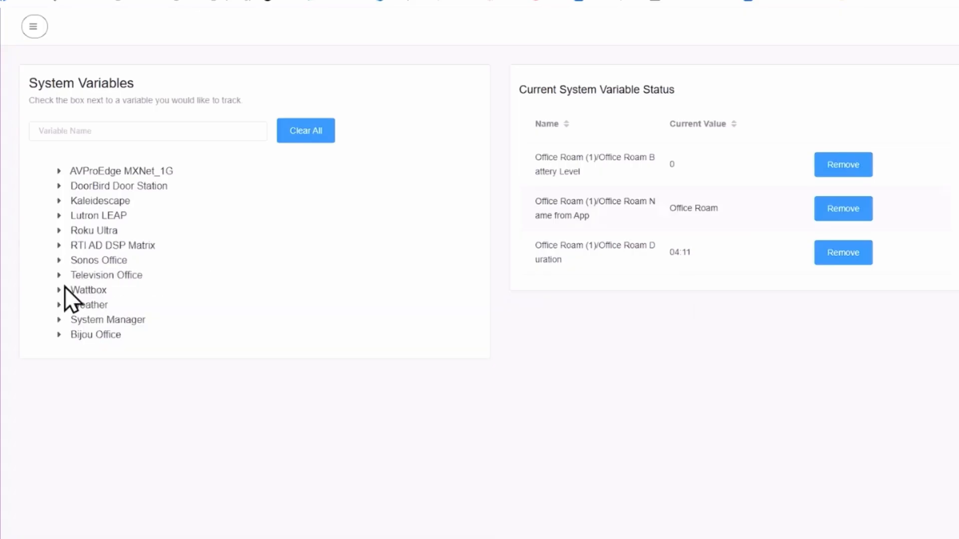
left_click(58, 247)
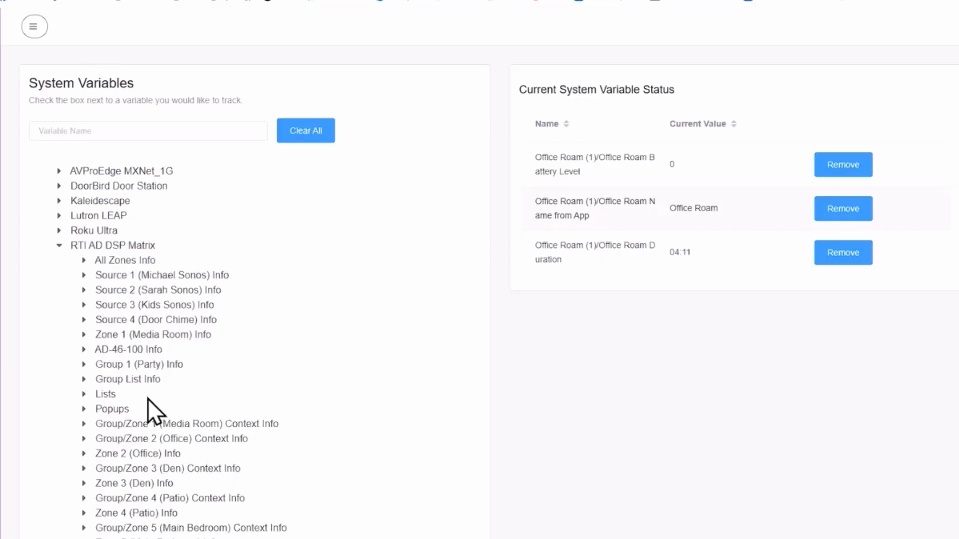
scroll(148, 398, "down", 1)
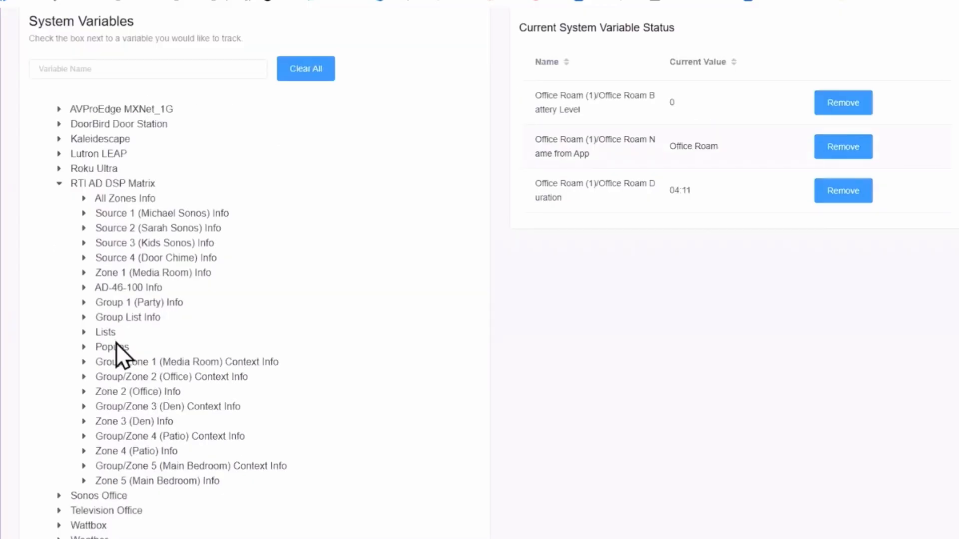
left_click(85, 198)
left_click(111, 218)
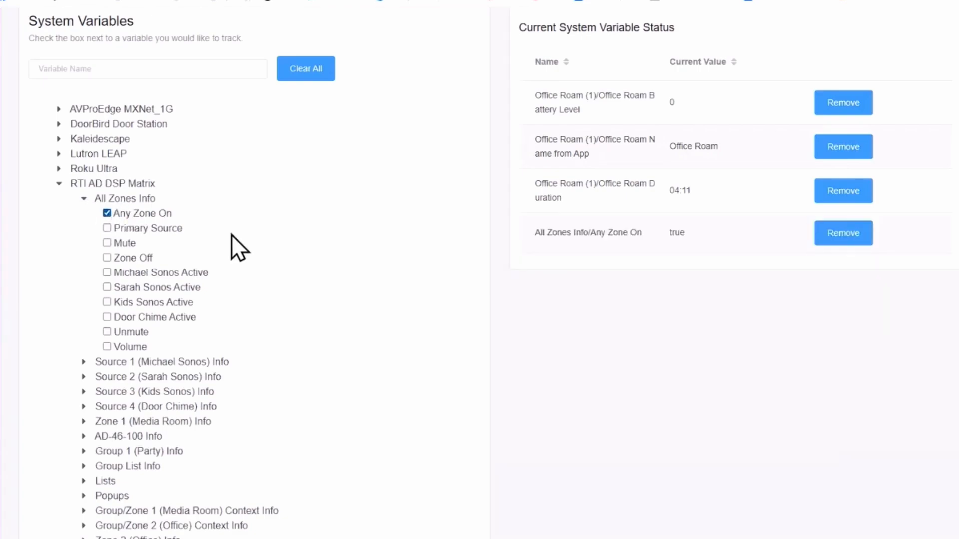
Step: Under AD-46-100 Info, track Device Connected, FW Version and Power
scroll(215, 282, "down", 1)
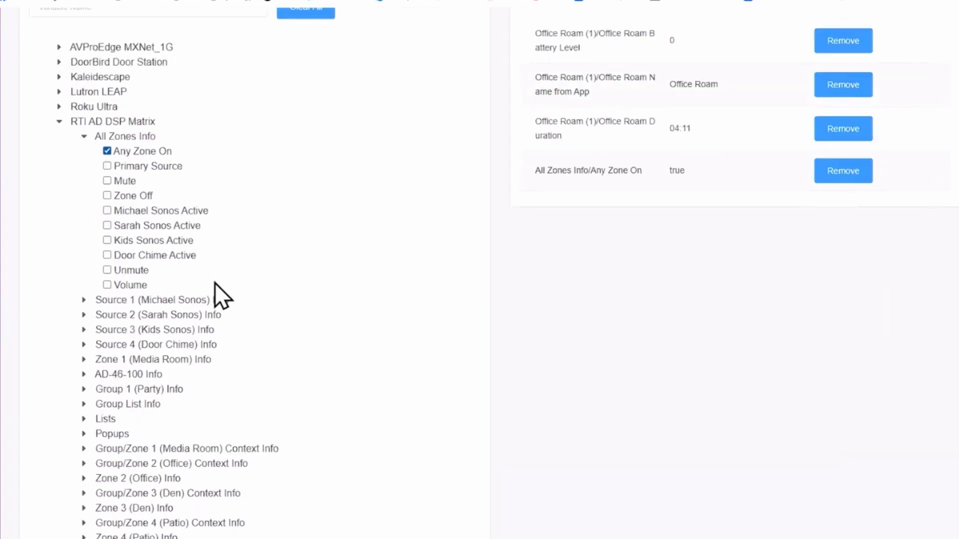
left_click(84, 376)
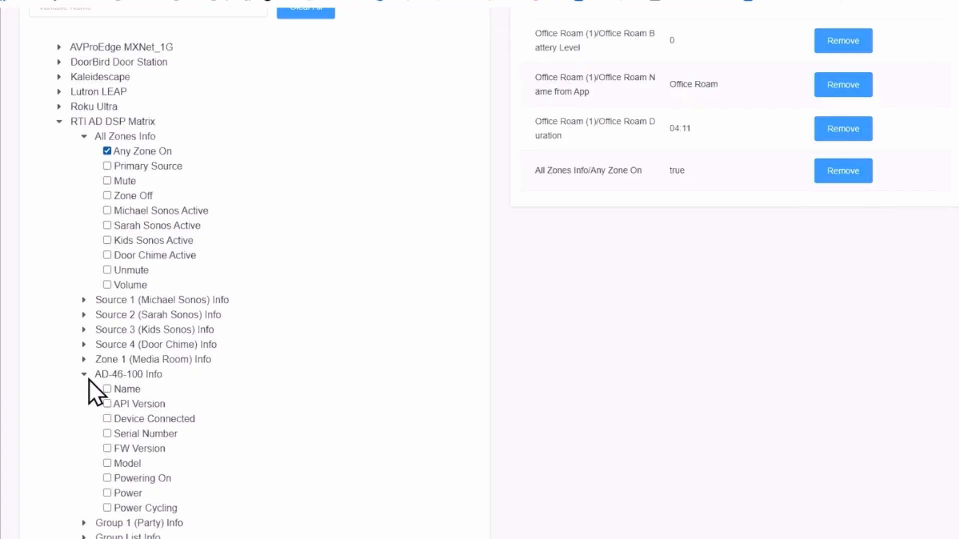
left_click(107, 420)
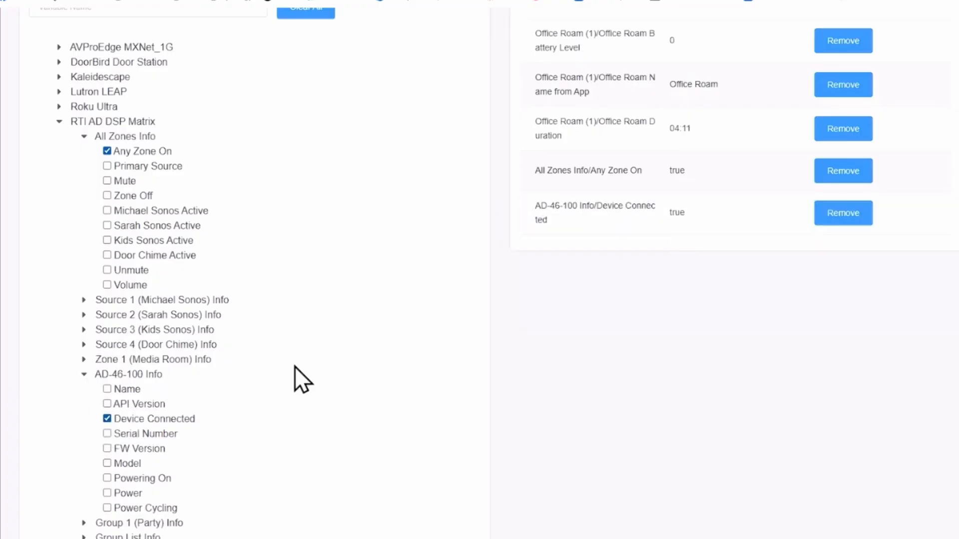
left_click(107, 449)
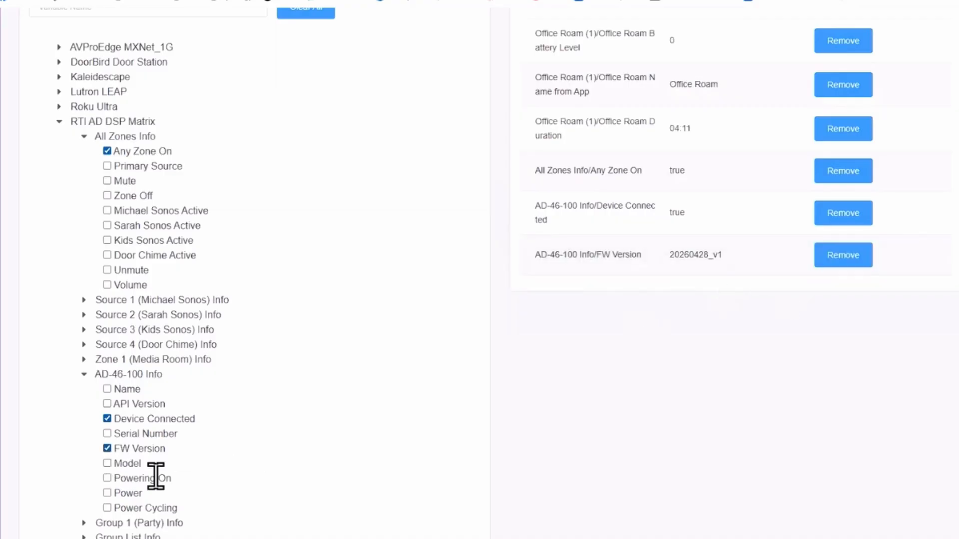
left_click(107, 494)
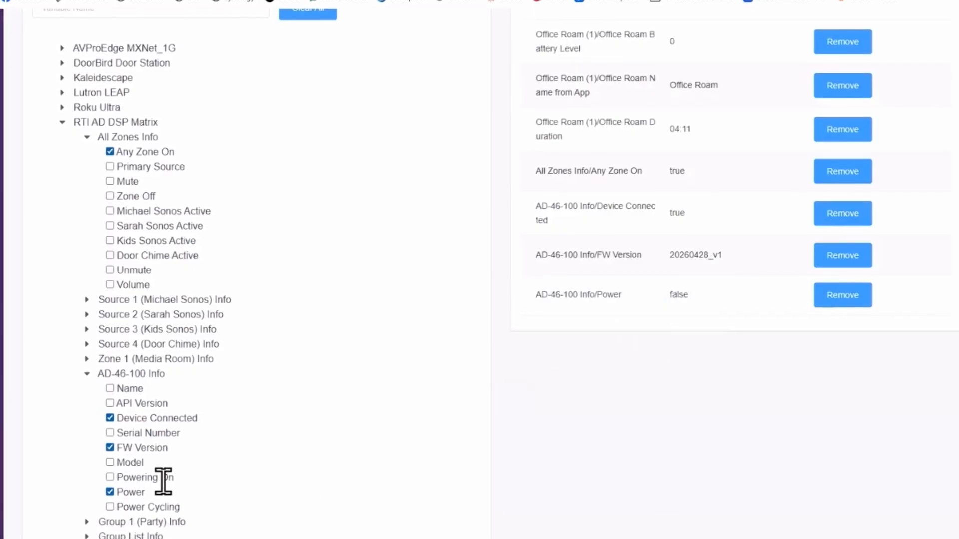
scroll(299, 449, "up", 3)
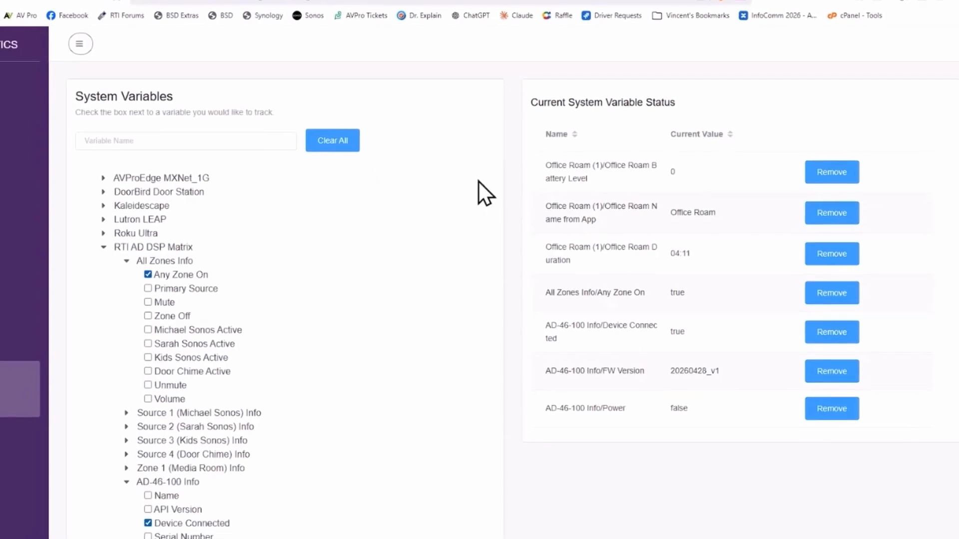
Step: Clear all tracked system variables and show the Flags page, where Gate Open and Garage Open are true
left_click(347, 156)
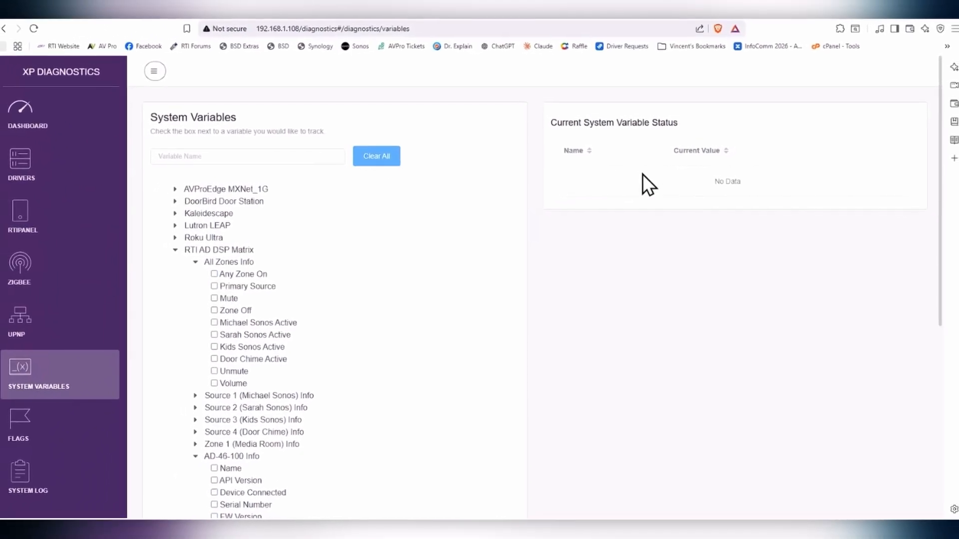
left_click(24, 416)
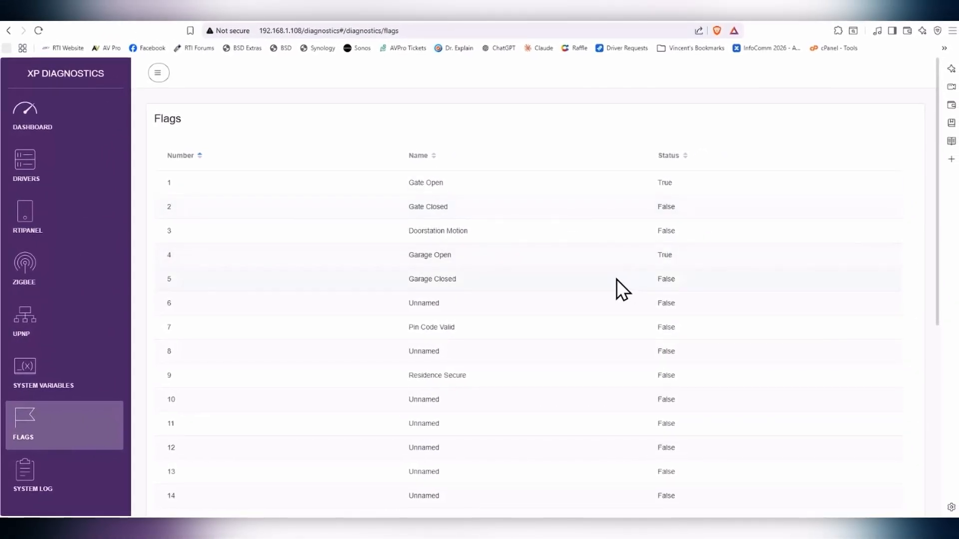
Step: Scroll down the diagnostics sidebar and open the System Log page with its Log Levels
scroll(198, 323, "down", 1)
scroll(205, 324, "down", 3)
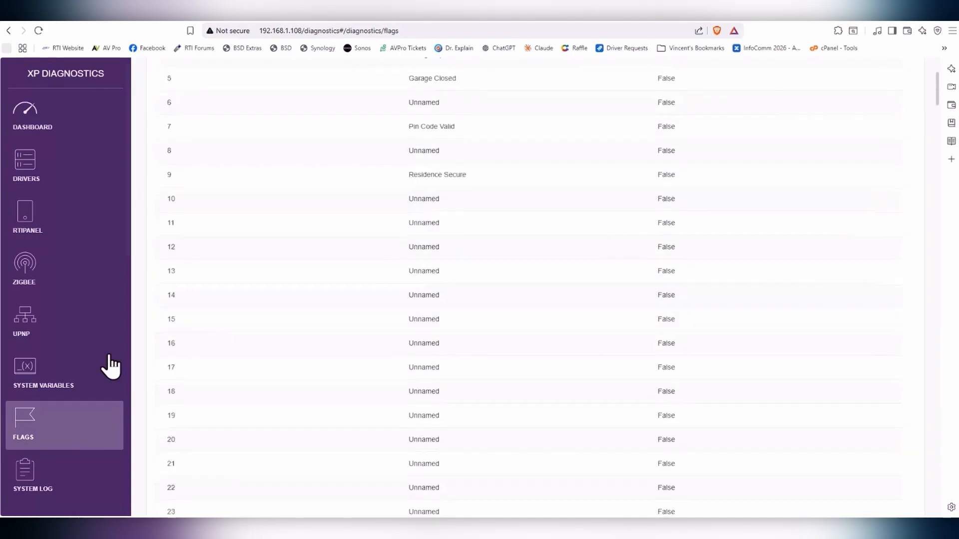
left_click(40, 489)
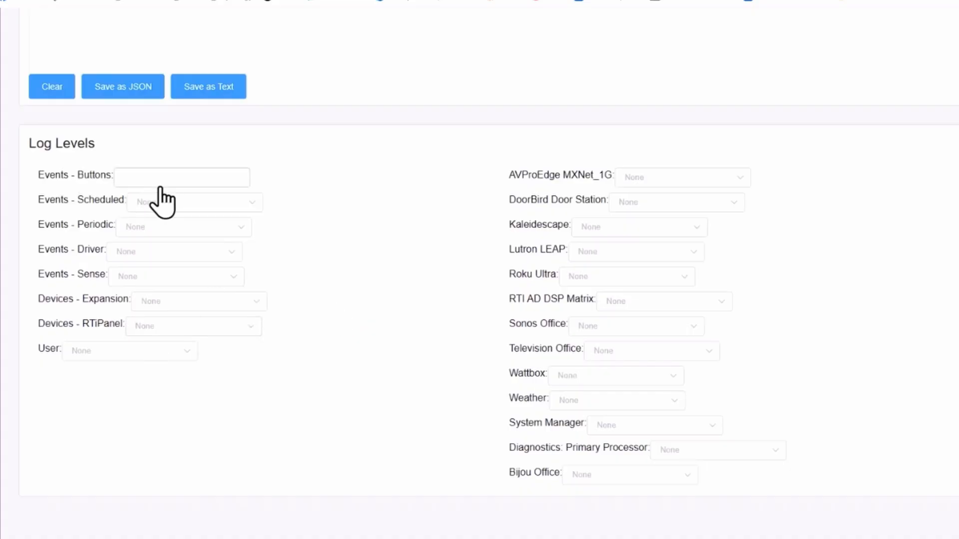
Step: Set the Events - Buttons log level to User Actions and view the logged button presses
left_click(240, 182)
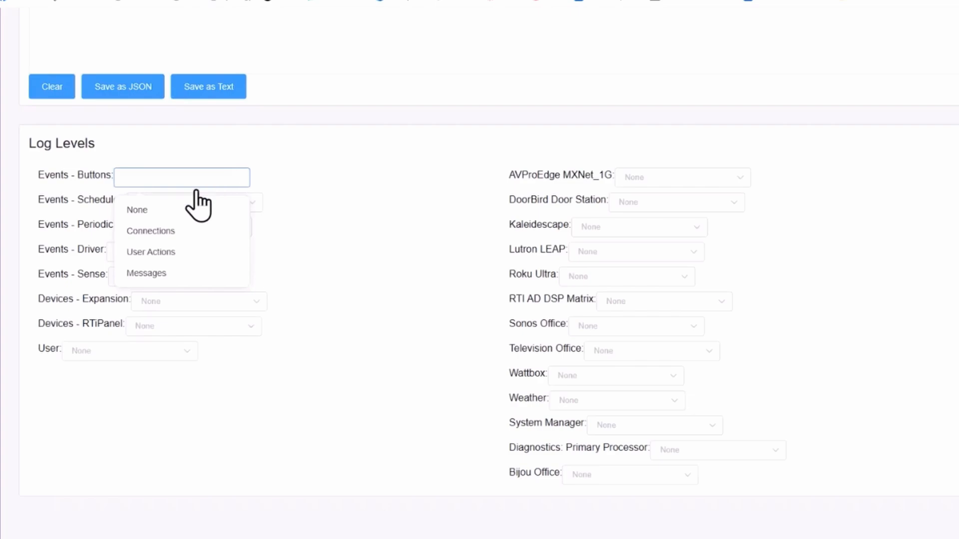
left_click(176, 256)
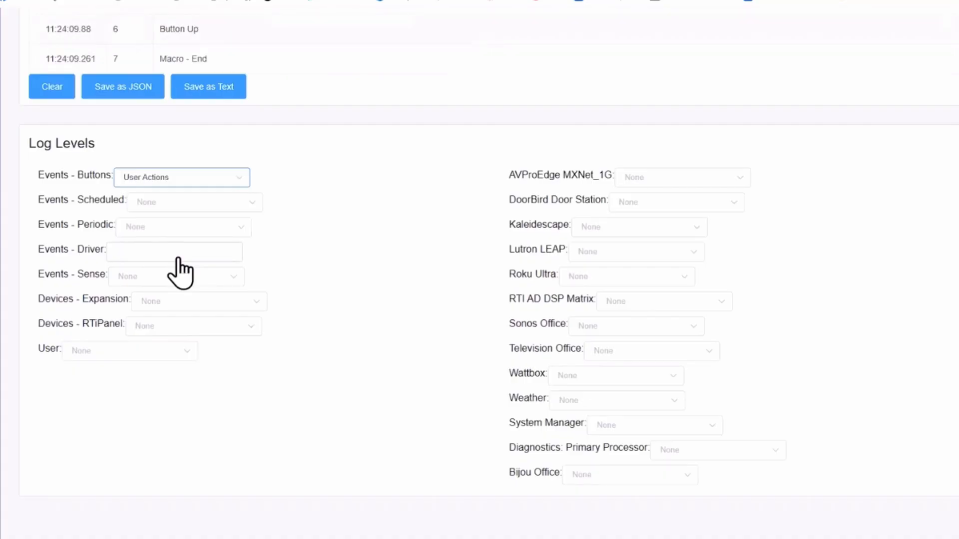
scroll(282, 98, "up", 5)
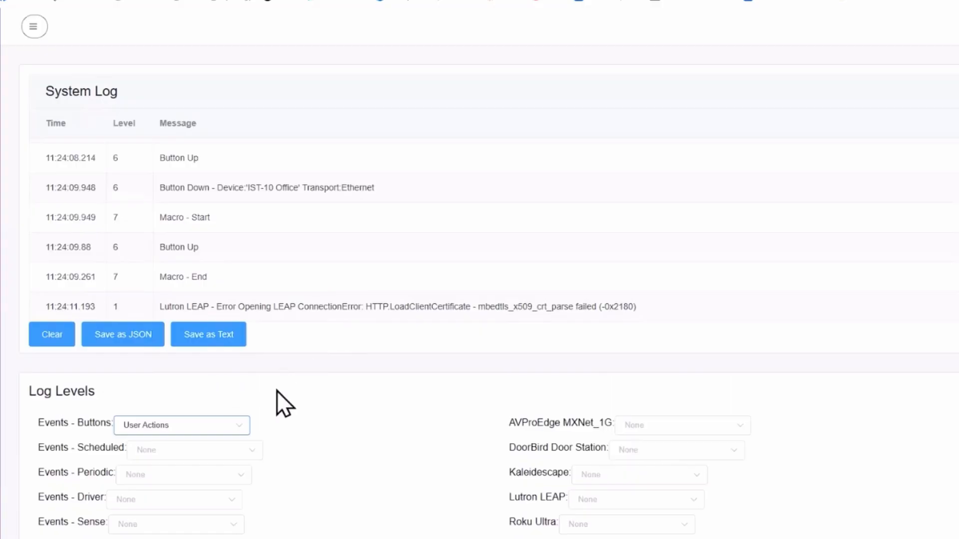
Step: Try Events - Buttons logging at Connections and Messages, then return it to None
left_click(240, 430)
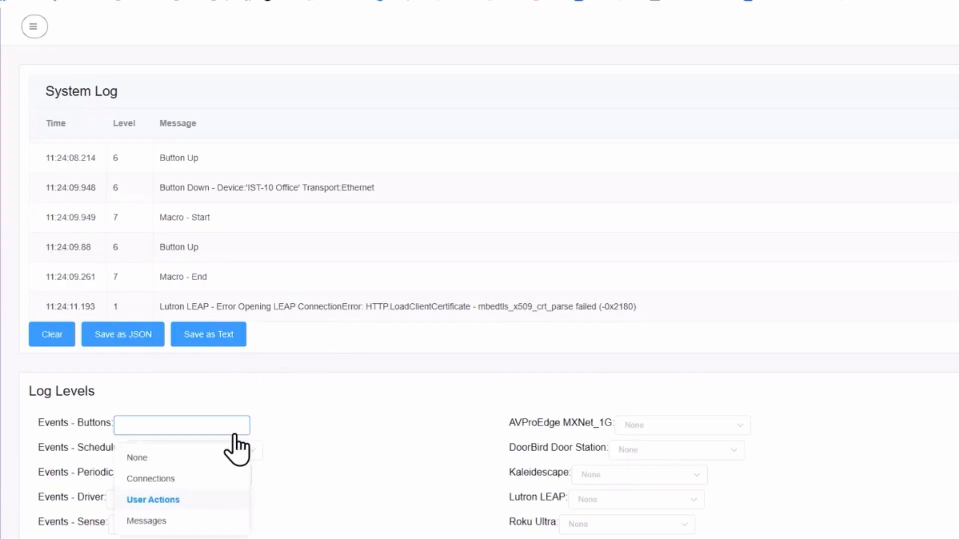
left_click(200, 478)
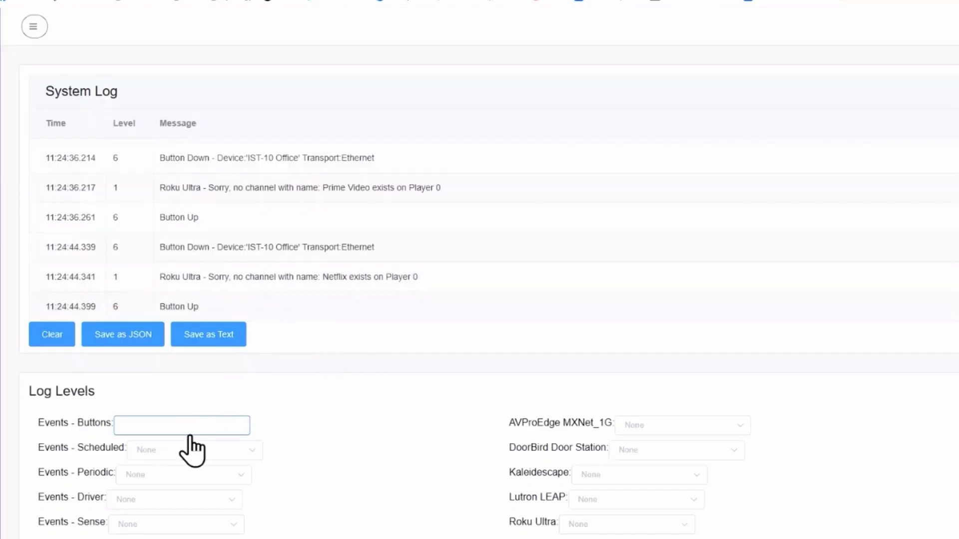
left_click(233, 428)
left_click(199, 522)
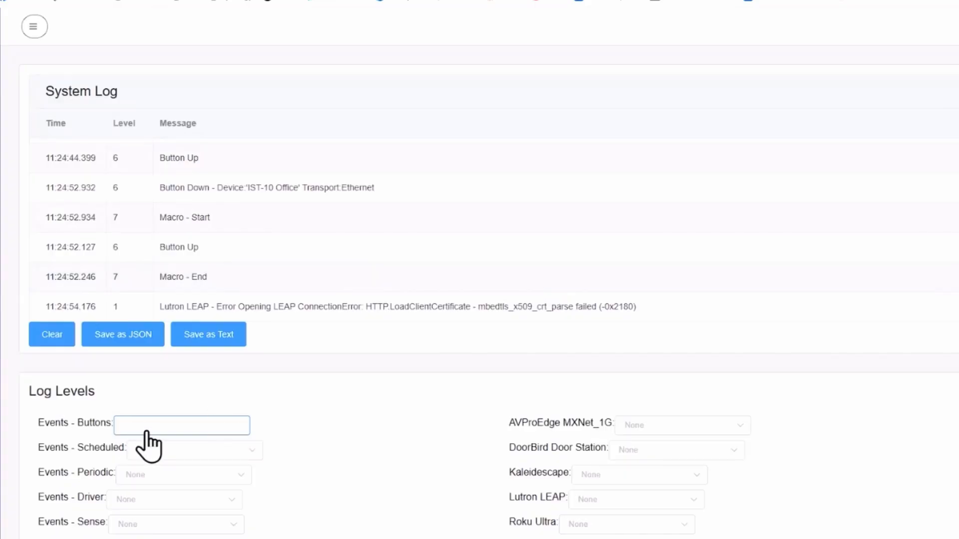
left_click(214, 426)
left_click(199, 455)
Step: Clear the System Log and set Events - Scheduled logging to Messages
scroll(205, 442, "down", 1)
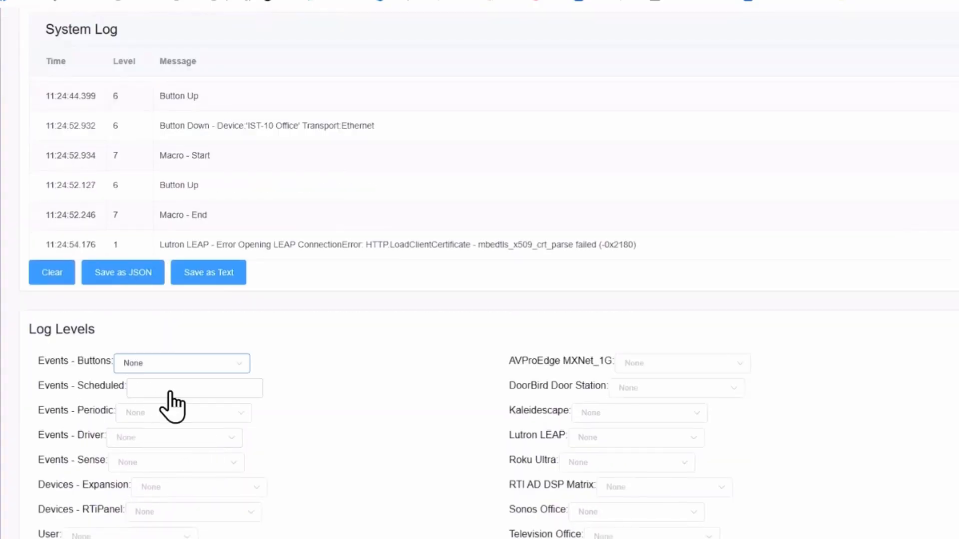
left_click(182, 393)
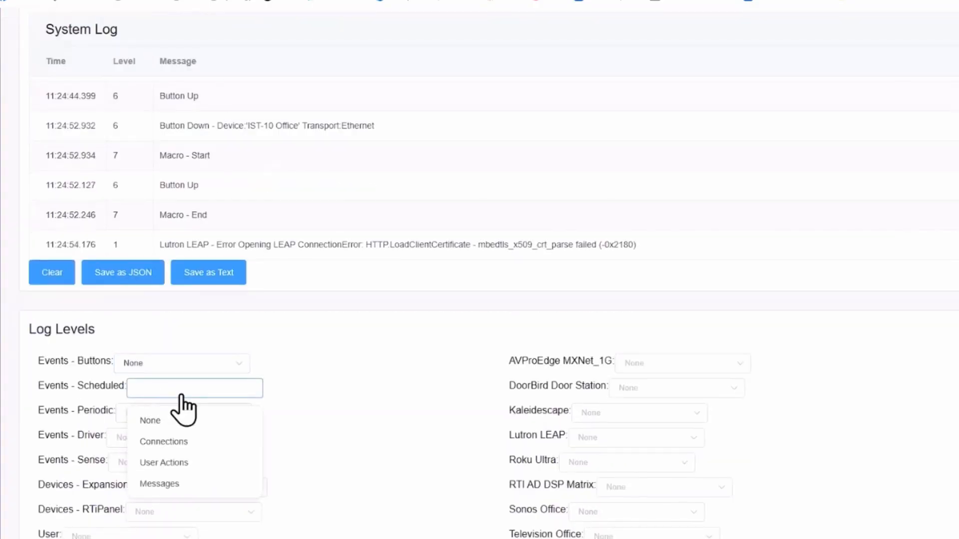
left_click(198, 442)
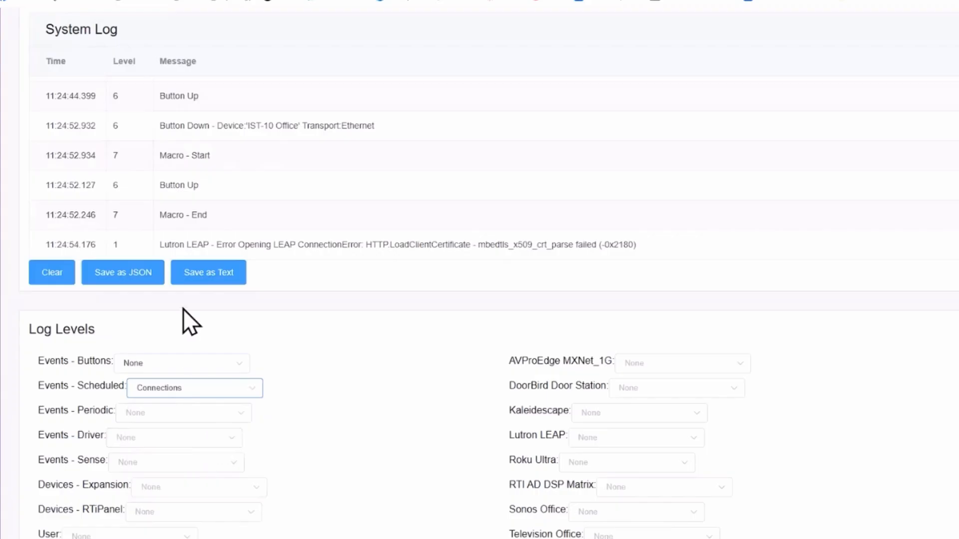
scroll(69, 352, "up", 2)
left_click(69, 340)
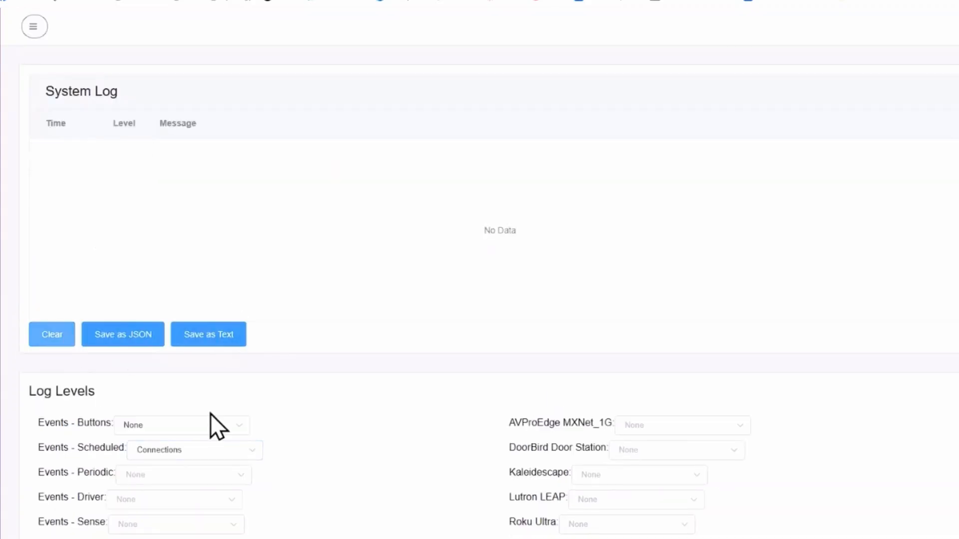
left_click(187, 456)
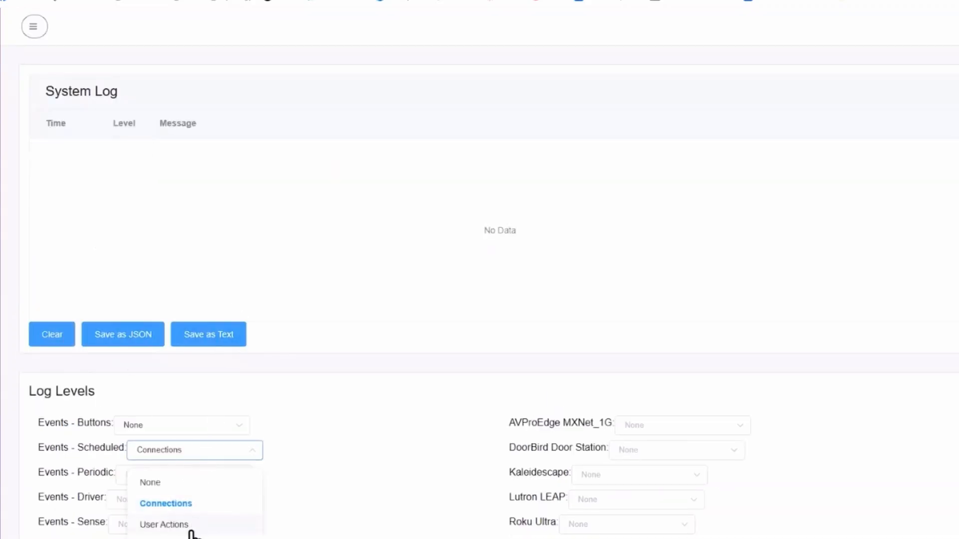
left_click(193, 538)
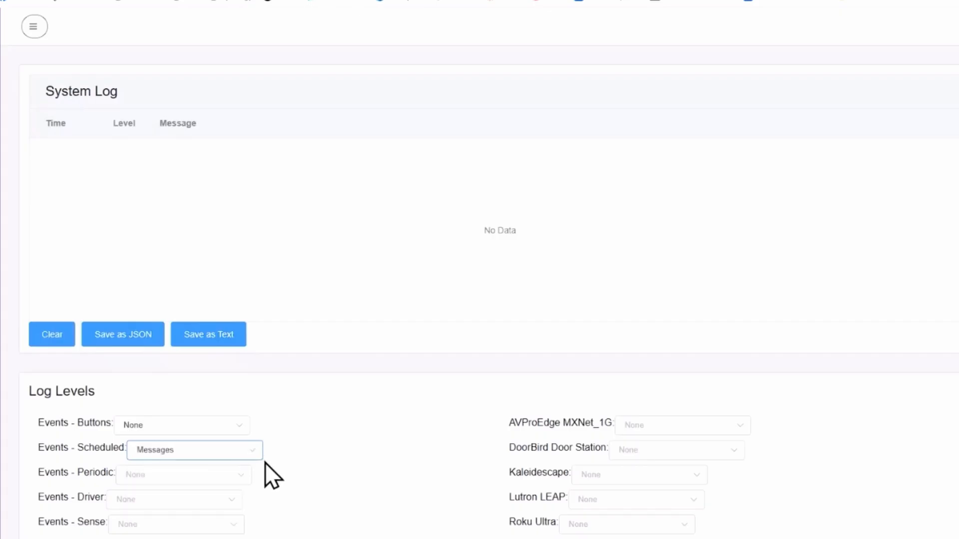
Step: Set Events - Periodic, Events - Driver and Events - Sense logging to Connections
scroll(264, 463, "down", 1)
left_click(227, 415)
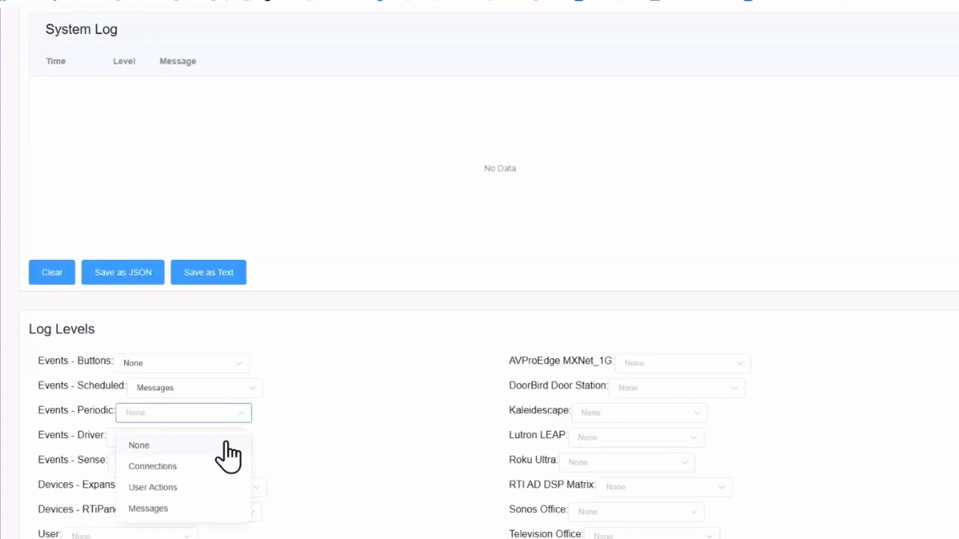
left_click(215, 469)
left_click(226, 438)
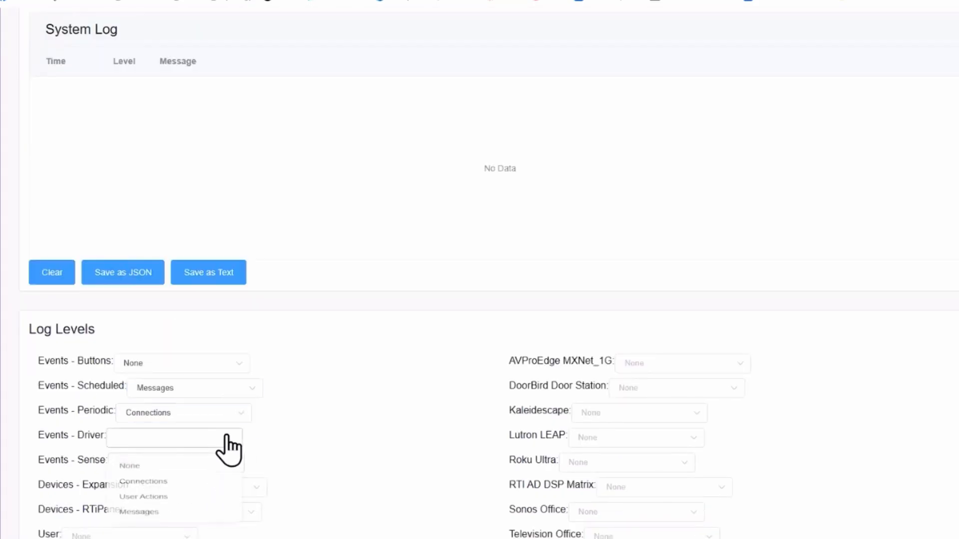
left_click(220, 490)
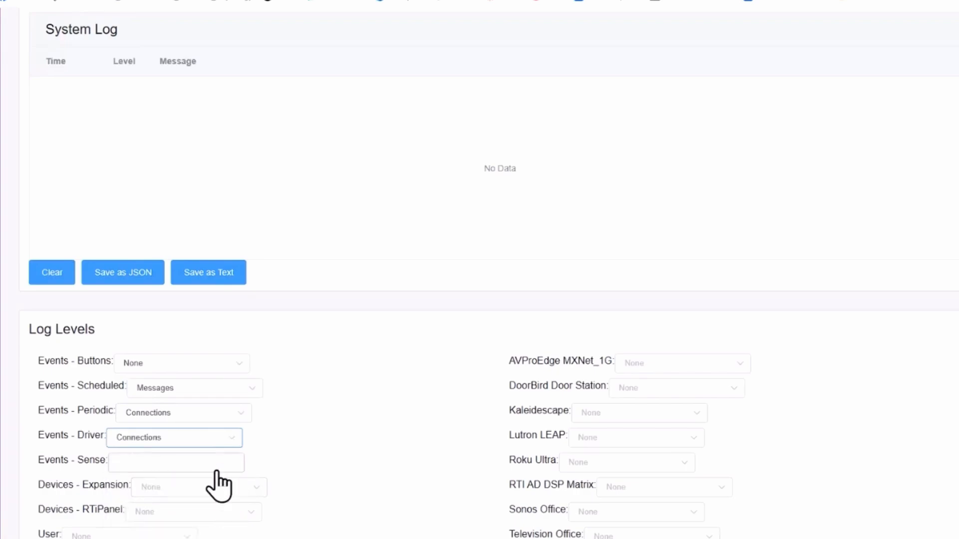
left_click(216, 469)
left_click(173, 391)
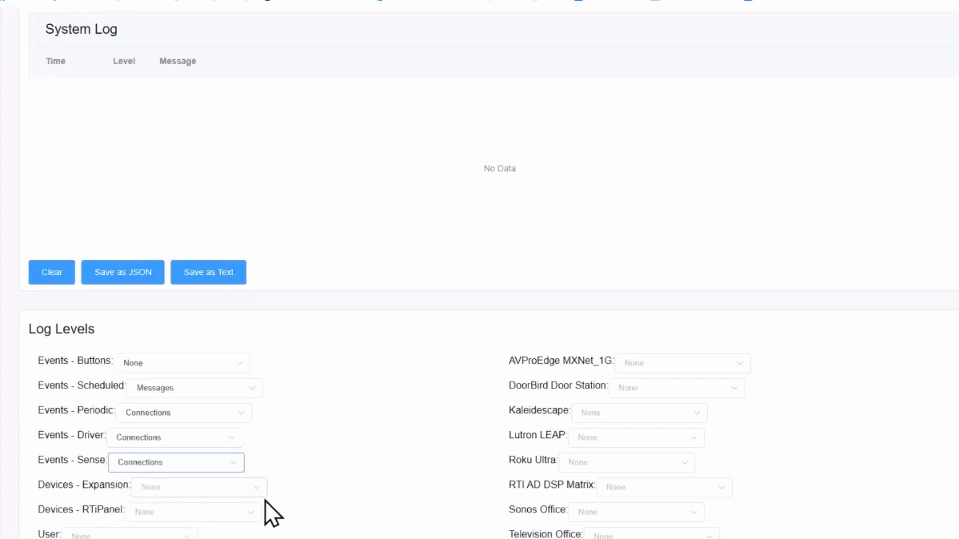
Step: Set Devices - Expansion and Devices - RTiPanel logging to Connections
left_click(250, 492)
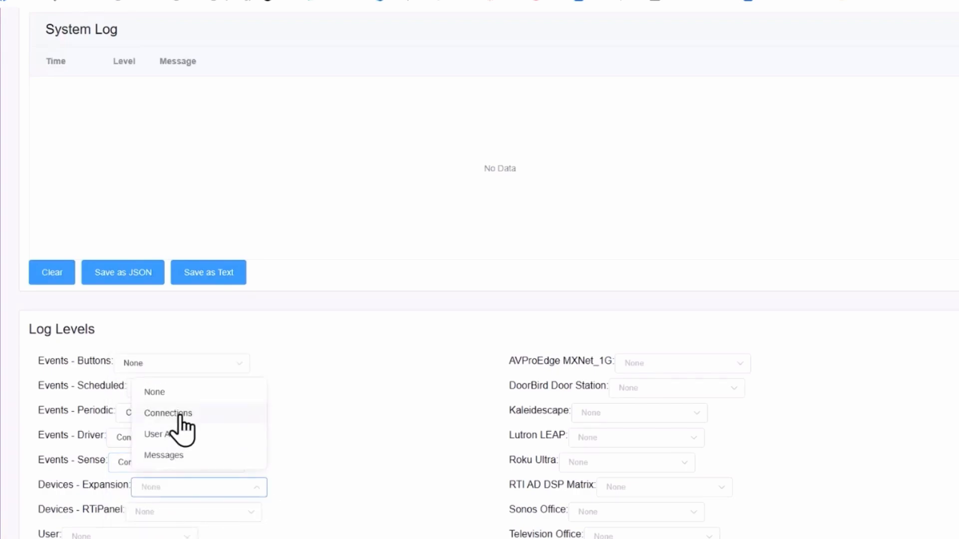
left_click(181, 417)
scroll(272, 406, "up", 1)
scroll(271, 405, "down", 1)
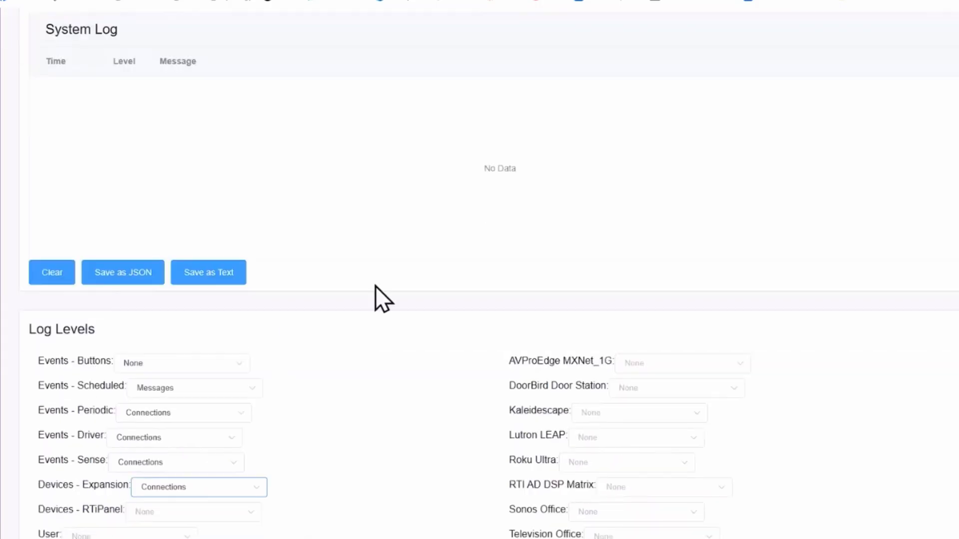
left_click(244, 514)
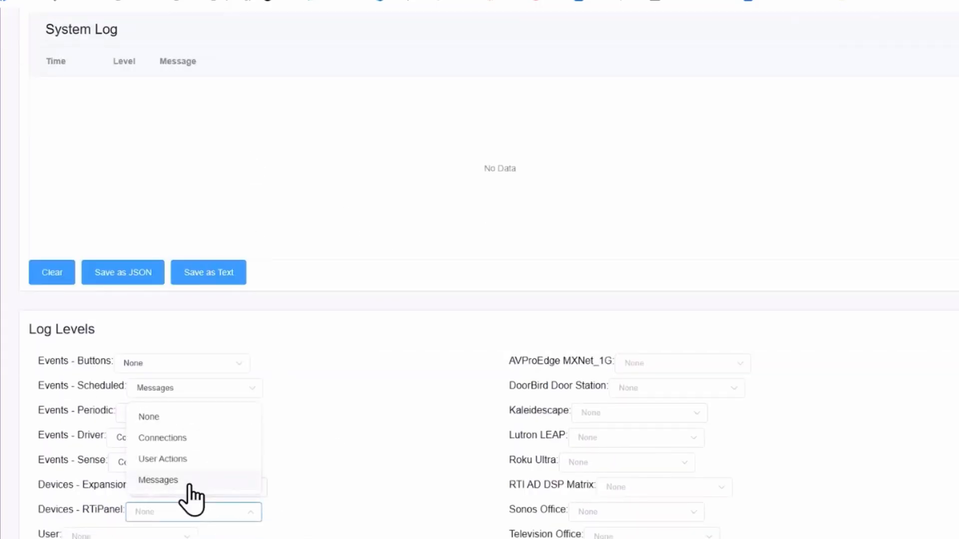
left_click(183, 438)
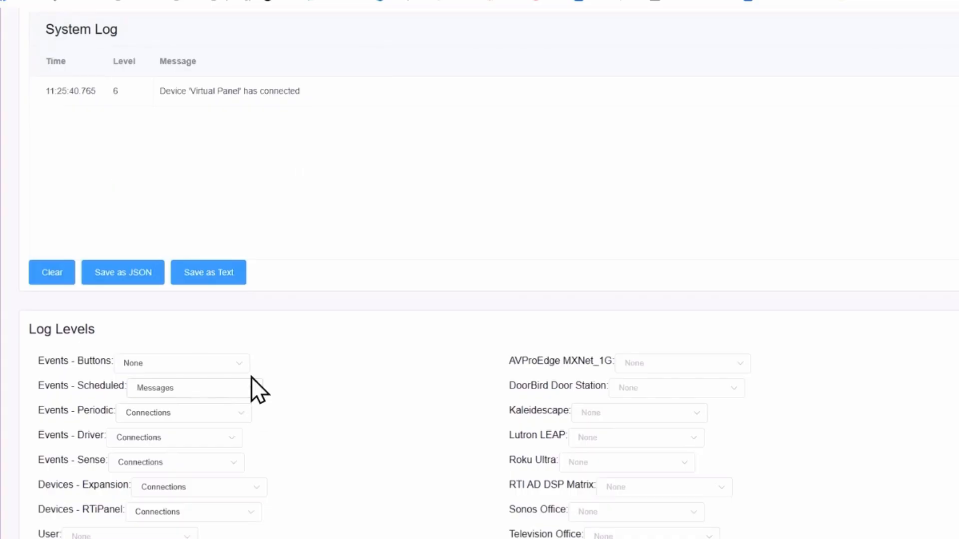
scroll(319, 378, "down", 1)
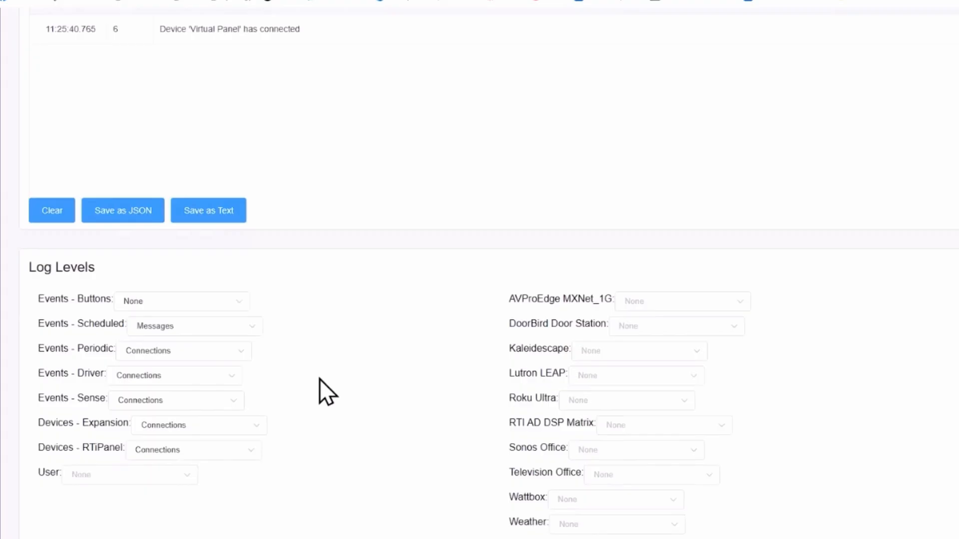
left_click(684, 352)
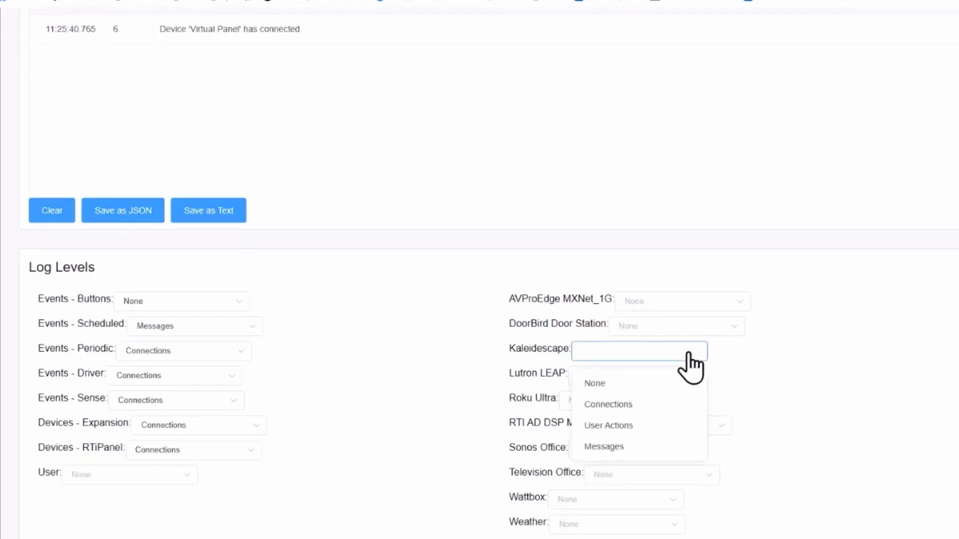
left_click_drag(653, 410, 650, 427)
left_click(649, 426)
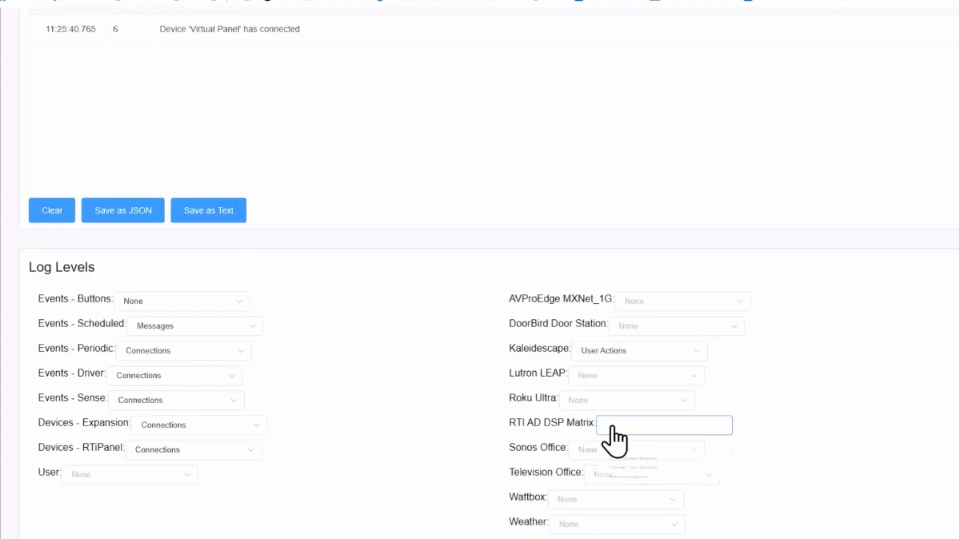
left_click(612, 425)
left_click(661, 352)
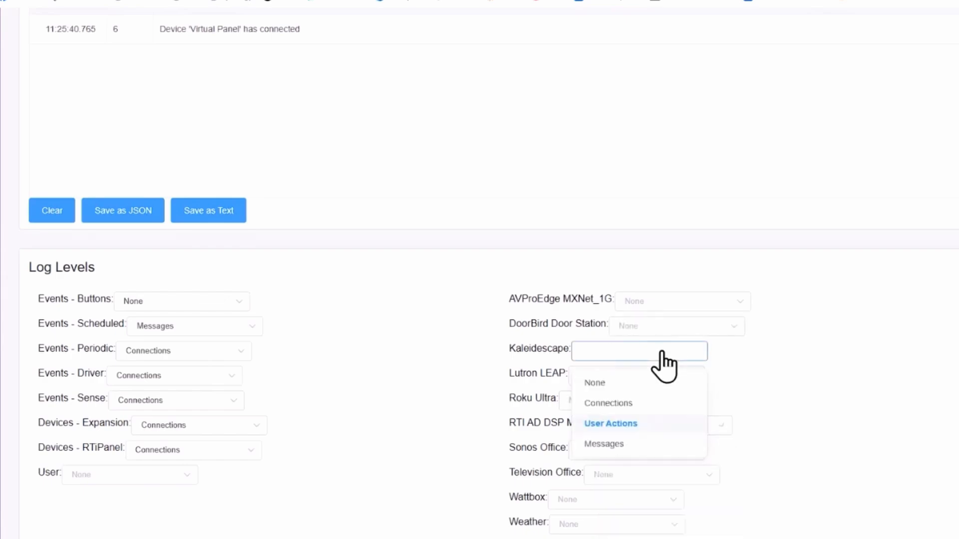
left_click(625, 422)
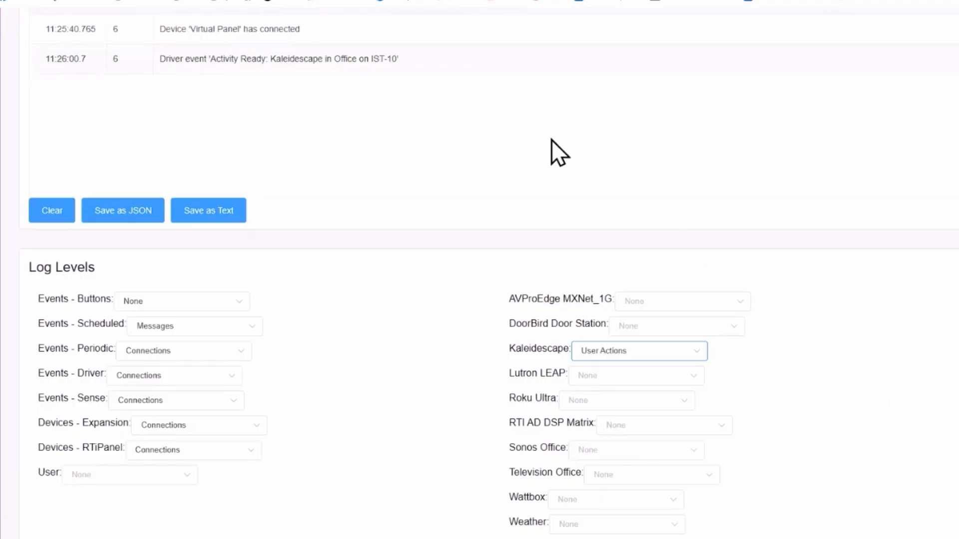
scroll(328, 135, "up", 1)
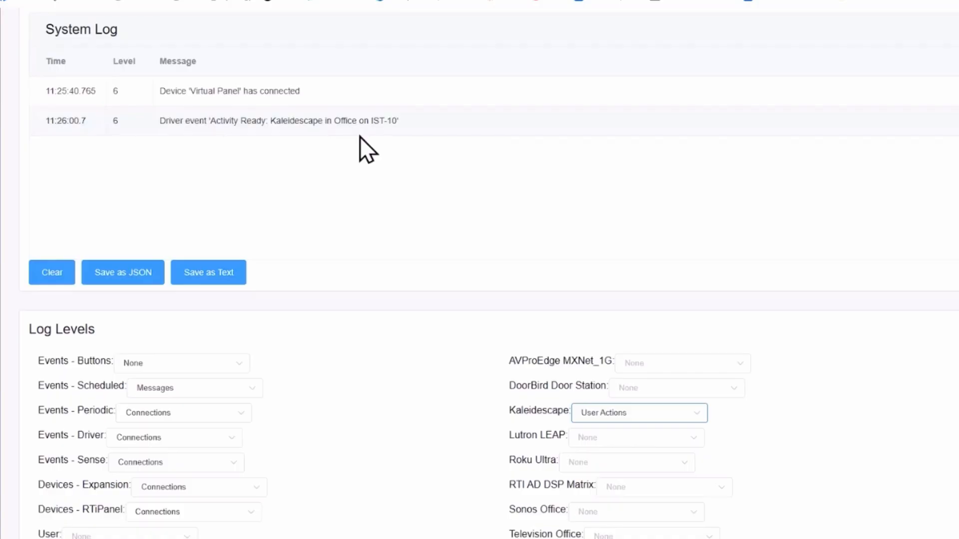
Step: Set Kaleidescape logging to Messages and Sonos Office to Connections, then clear the log
left_click(691, 418)
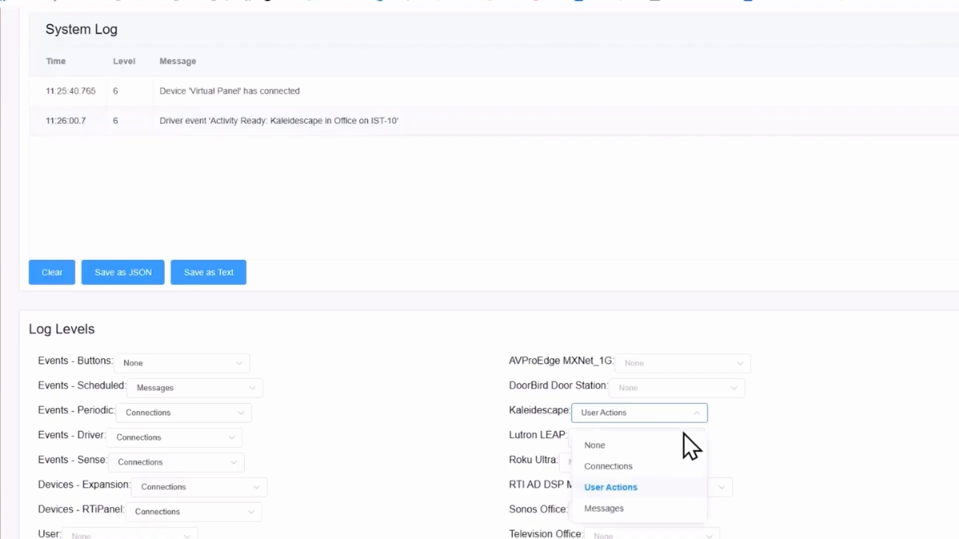
left_click(652, 507)
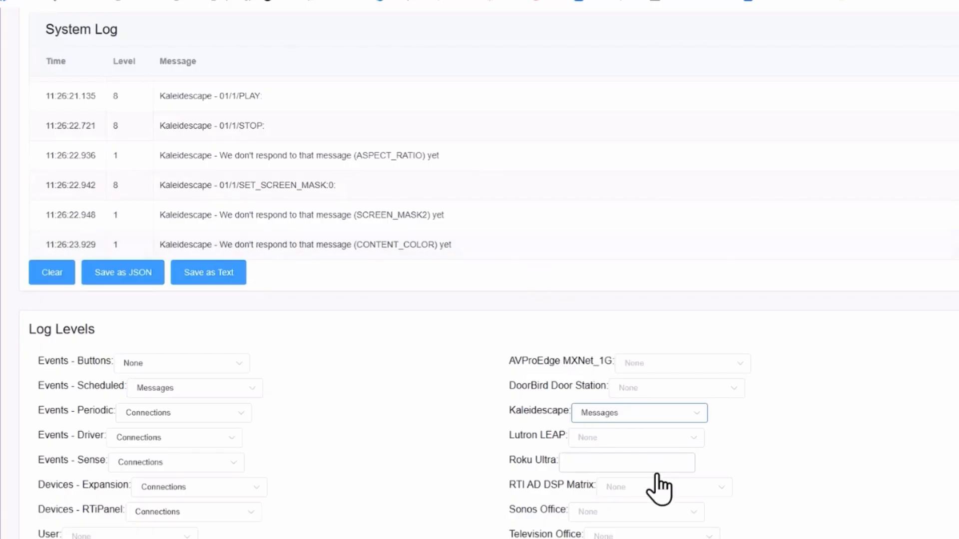
left_click(646, 513)
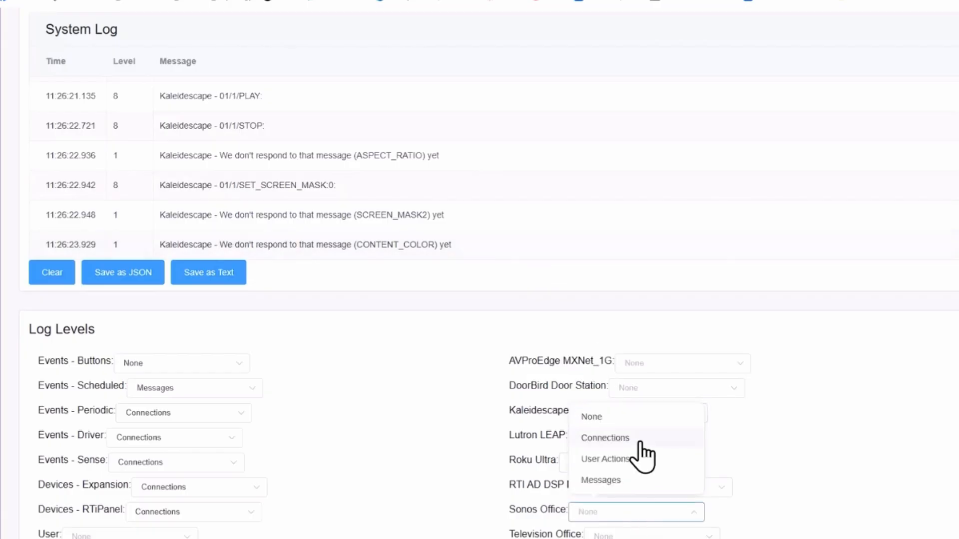
left_click(644, 442)
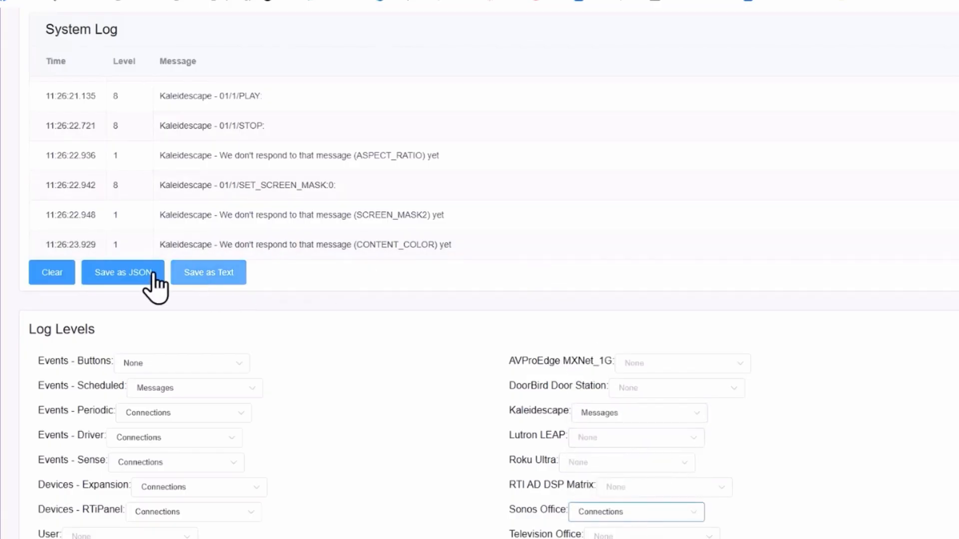
left_click(56, 273)
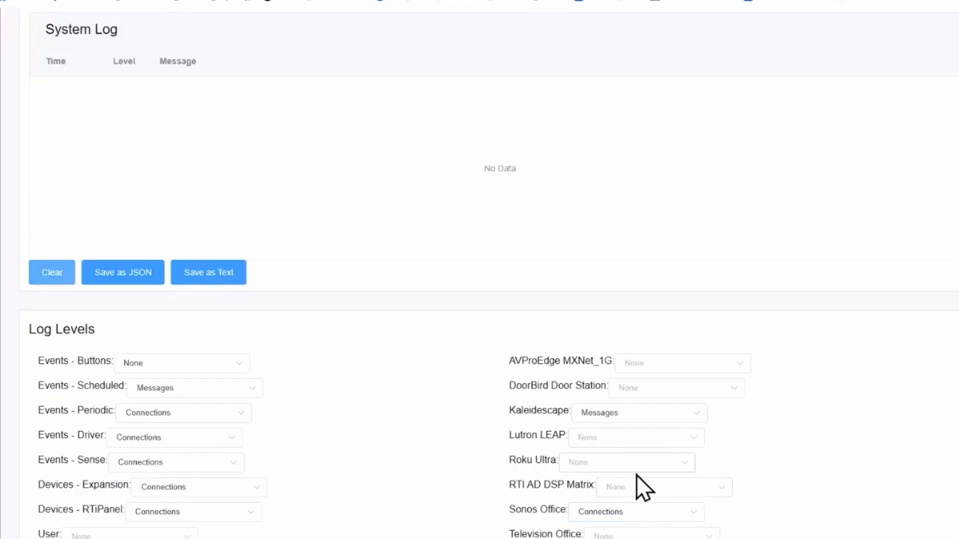
Step: Open the Roku Ultra log level choices and watch the Sonos Roam activity entries appear
left_click(648, 469)
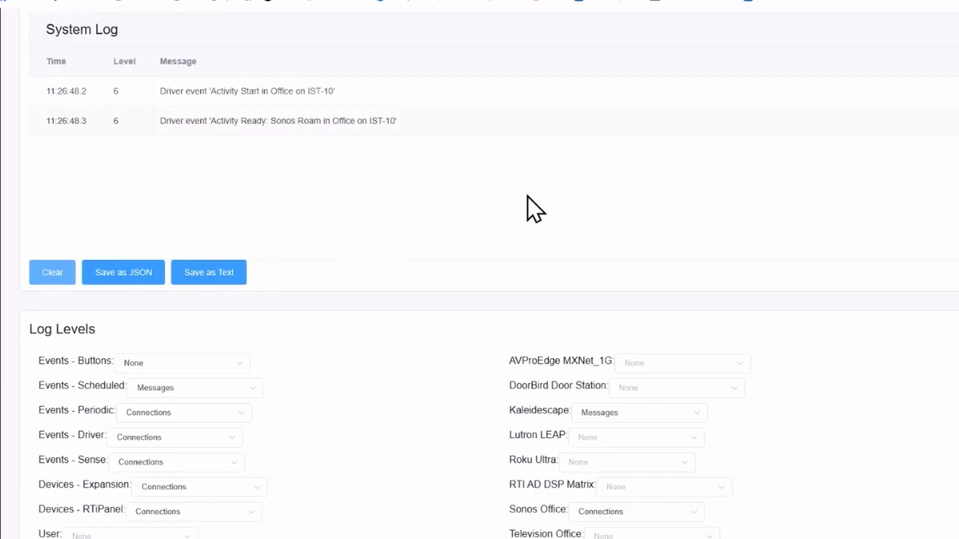
scroll(554, 269, "down", 1)
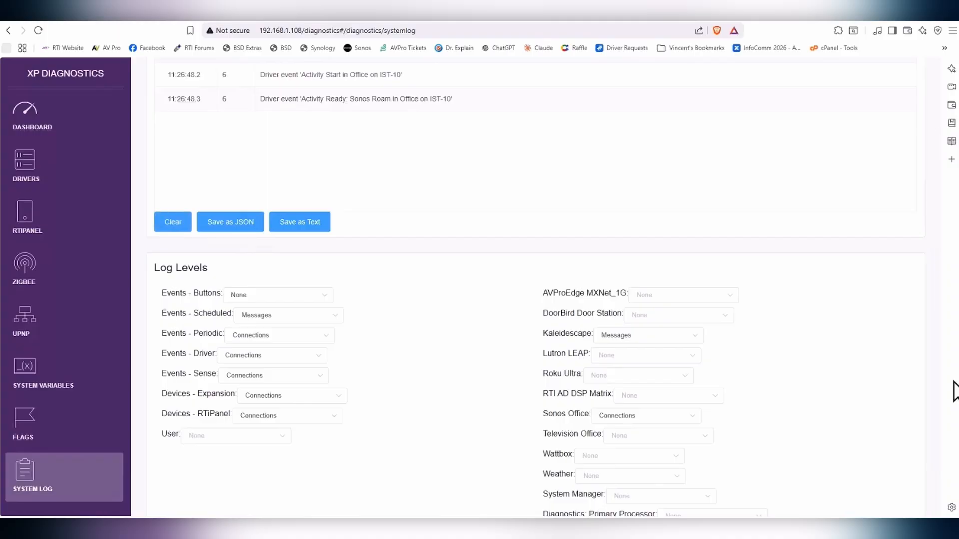
Step: Save the System Log as SystemLog.txt, review it in Notepad, then close Notepad
left_click(306, 227)
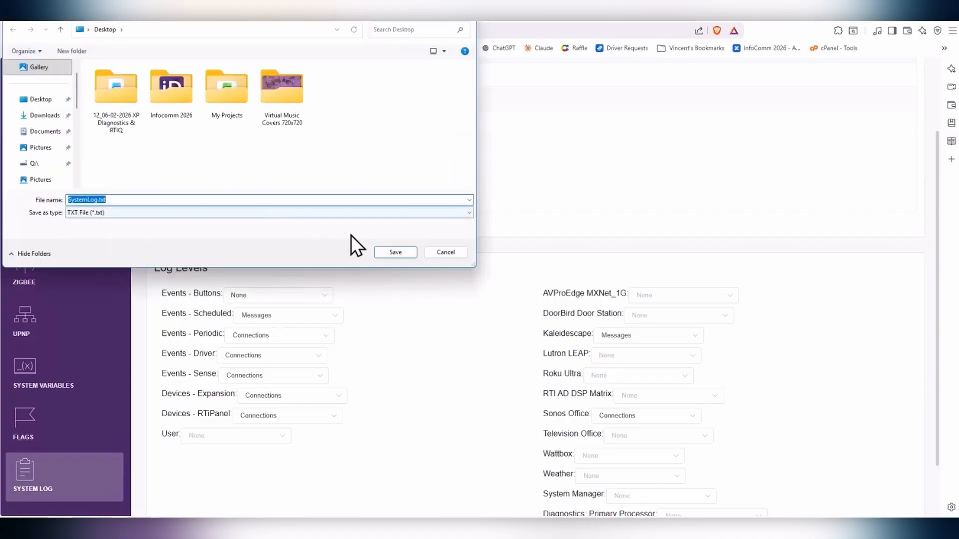
left_click(403, 251)
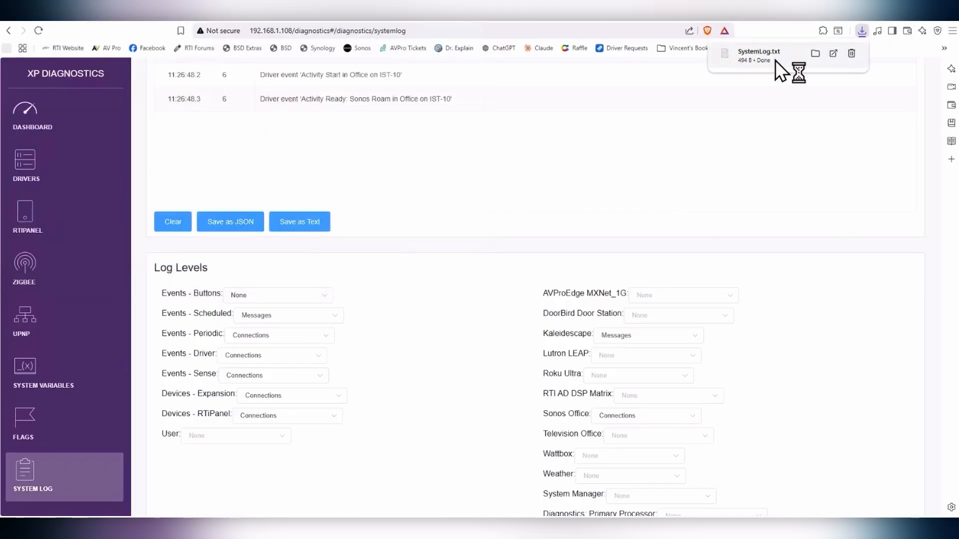
left_click(776, 61)
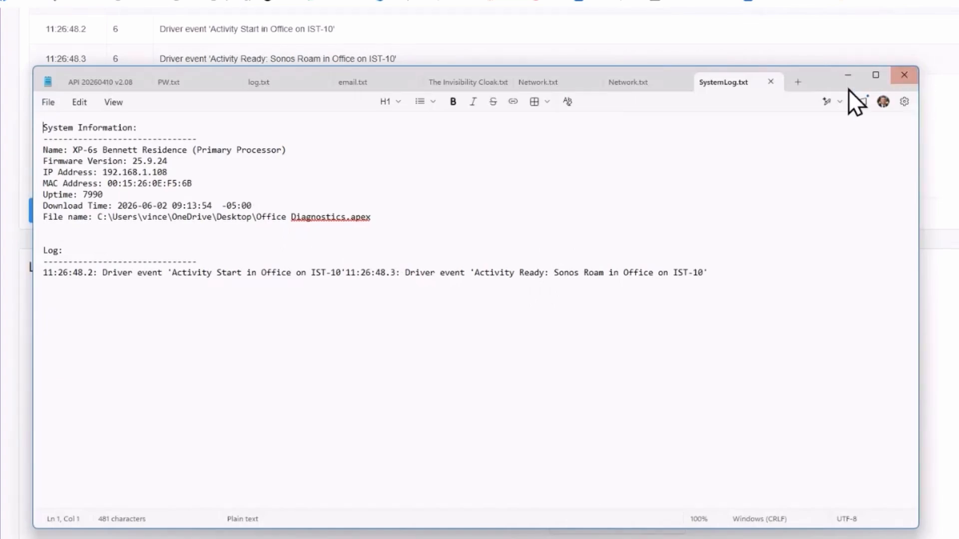
left_click(904, 75)
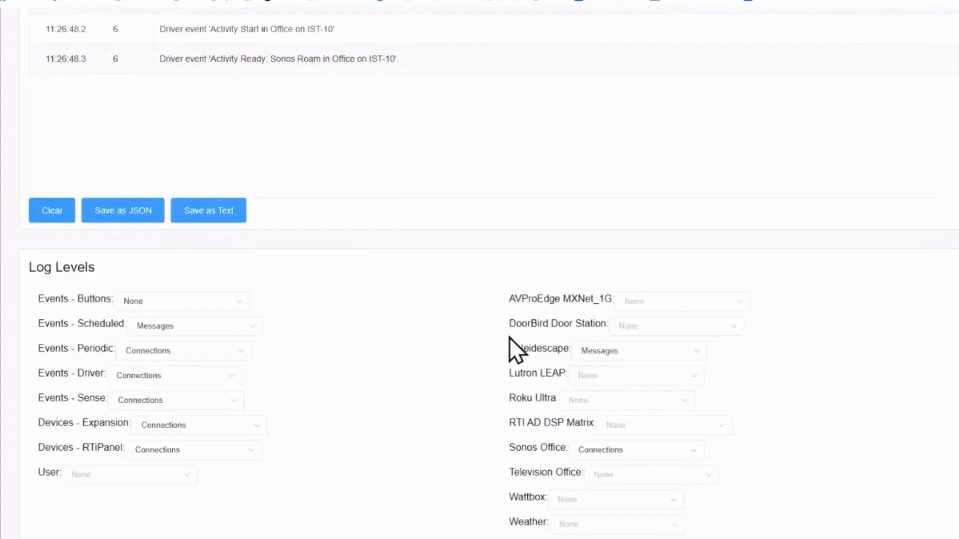
Step: Clear the system log, reset Kaleidescape to None and keep Events - Buttons at None
left_click(49, 212)
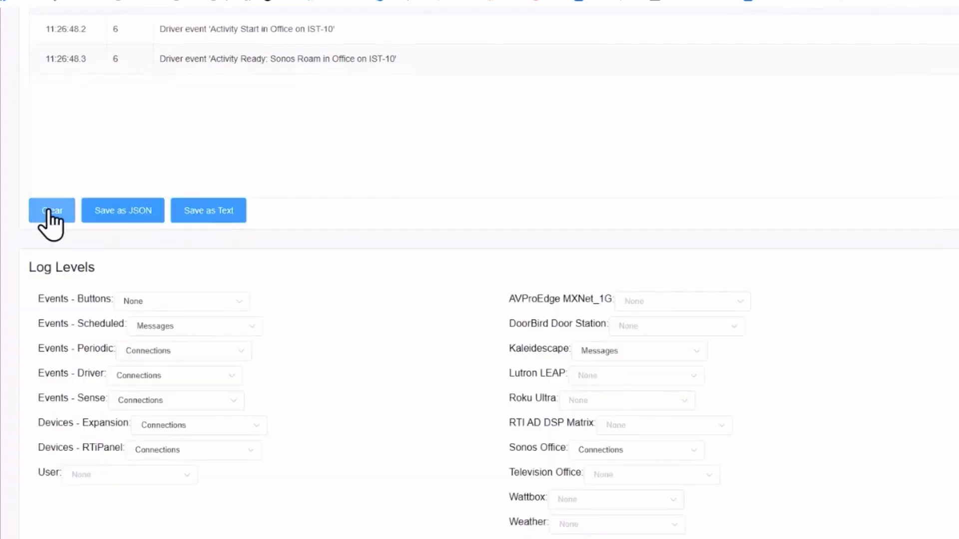
left_click(674, 356)
left_click(658, 384)
left_click(199, 302)
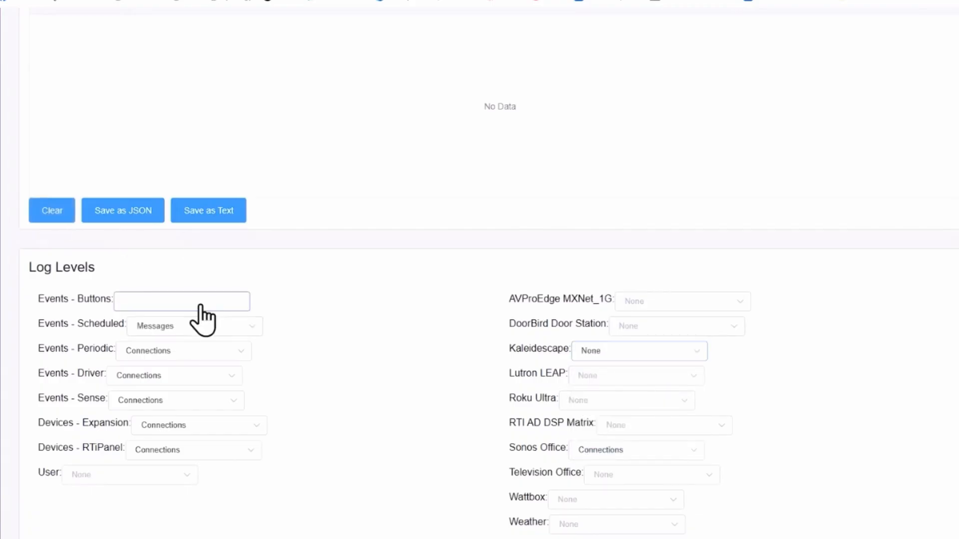
left_click(316, 321)
Step: Reset Events - Scheduled, Periodic, Driver and Sense logging to None
left_click(236, 329)
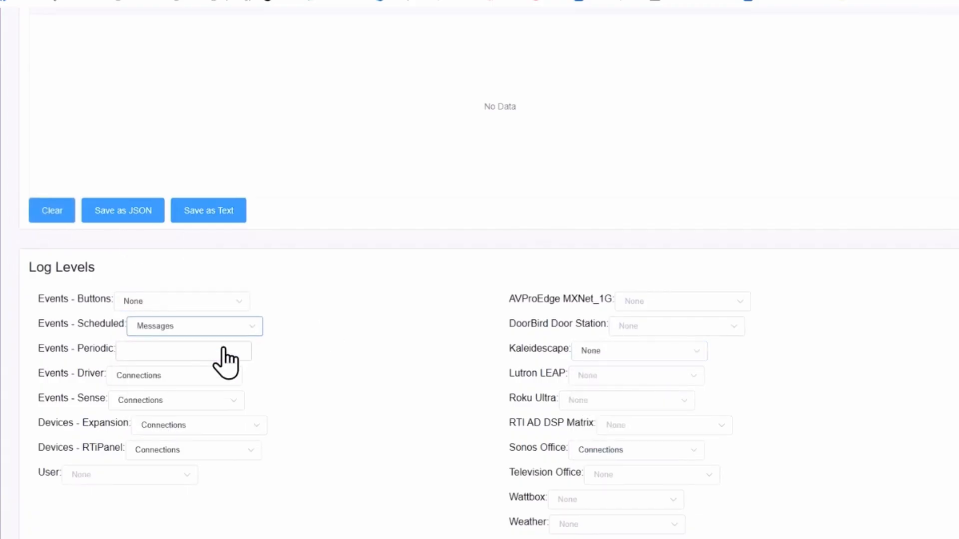
left_click(223, 358)
left_click(230, 355)
left_click(218, 384)
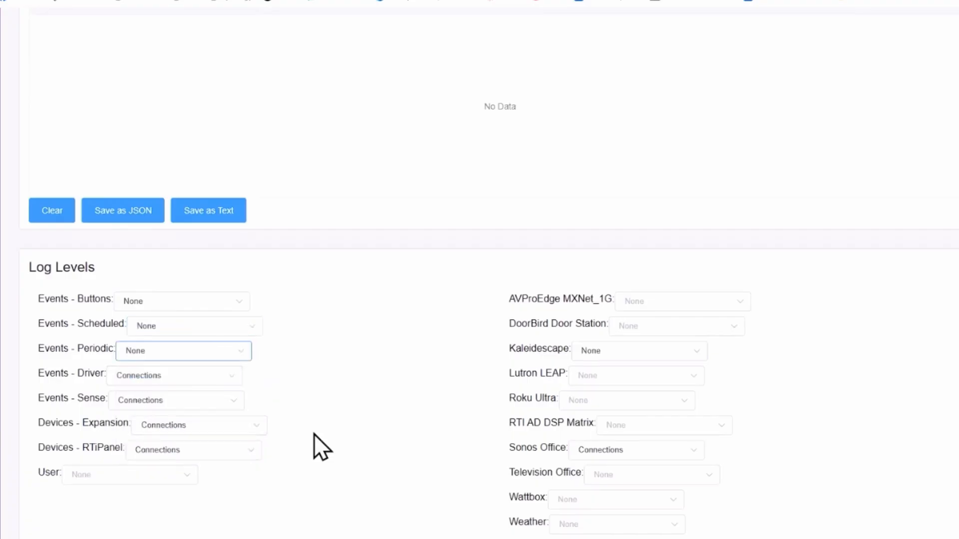
left_click(229, 380)
left_click(214, 407)
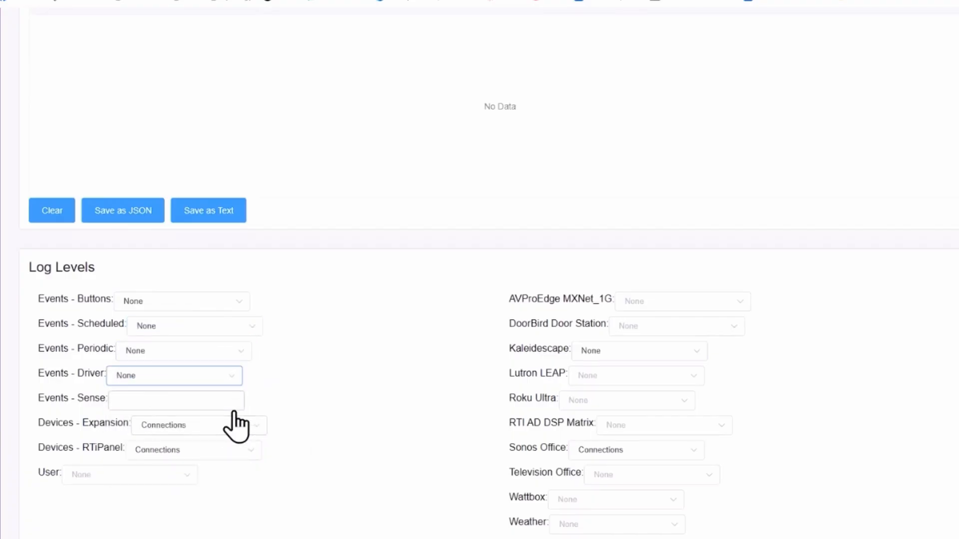
left_click(230, 402)
left_click(214, 432)
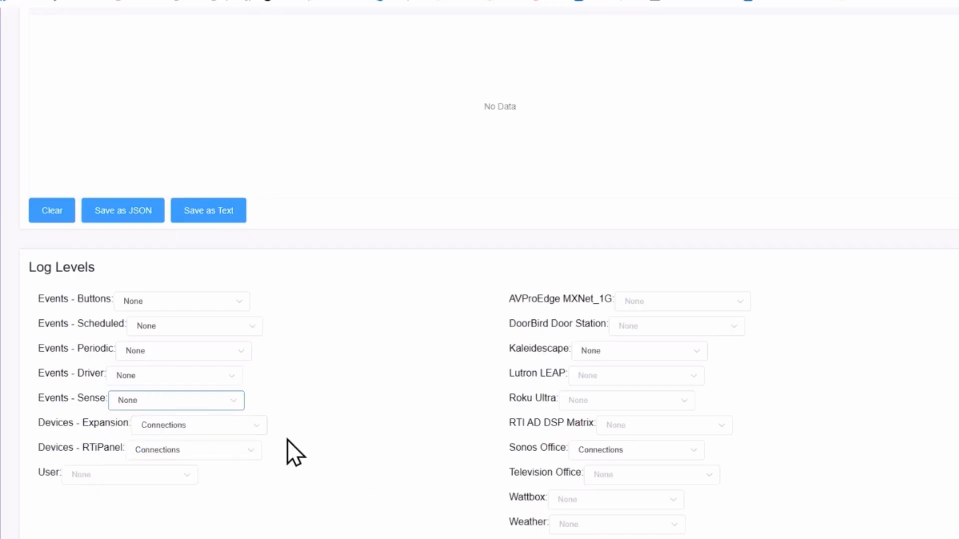
scroll(321, 398, "up", 3)
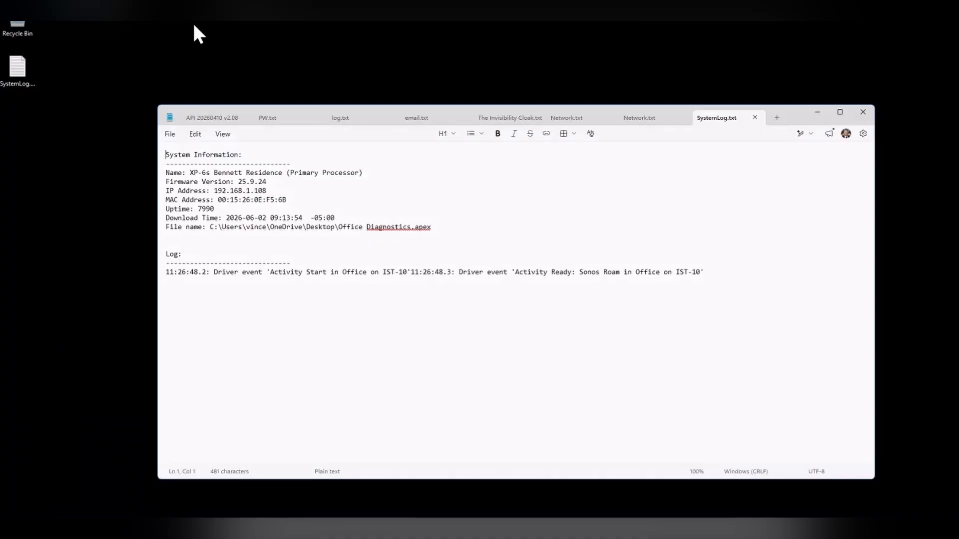
Step: Return to Integration Designer and open the XP-6s processor's configuration settings
mouse_move(460, 527)
left_click(553, 462)
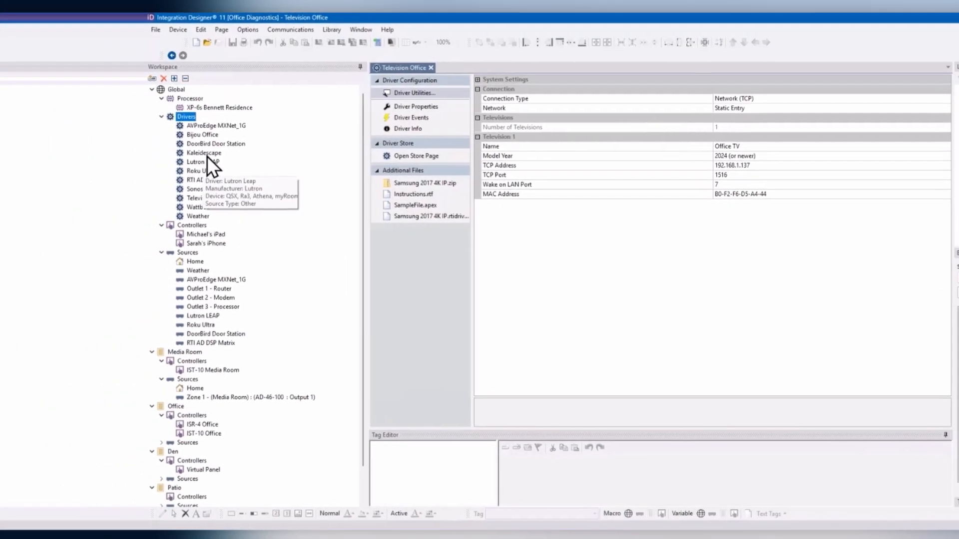
left_click(235, 108)
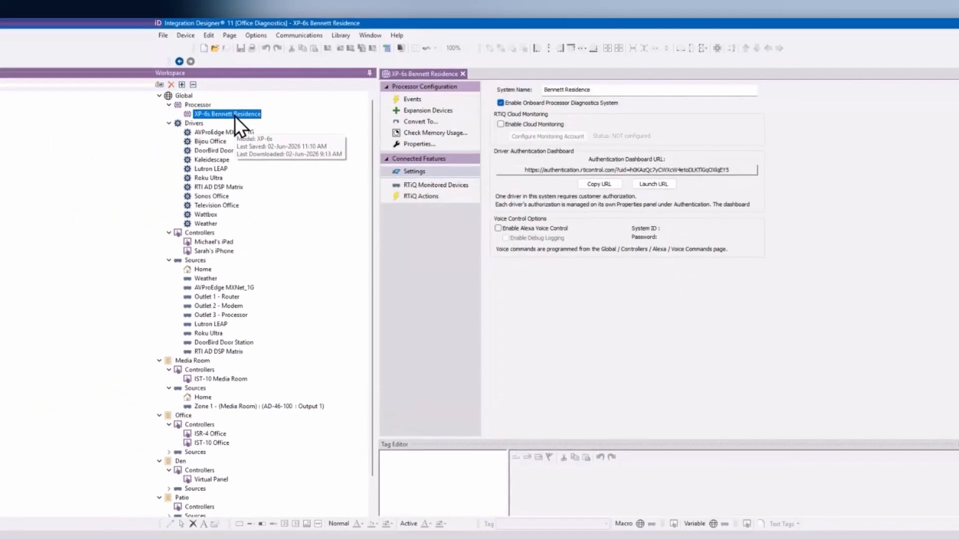
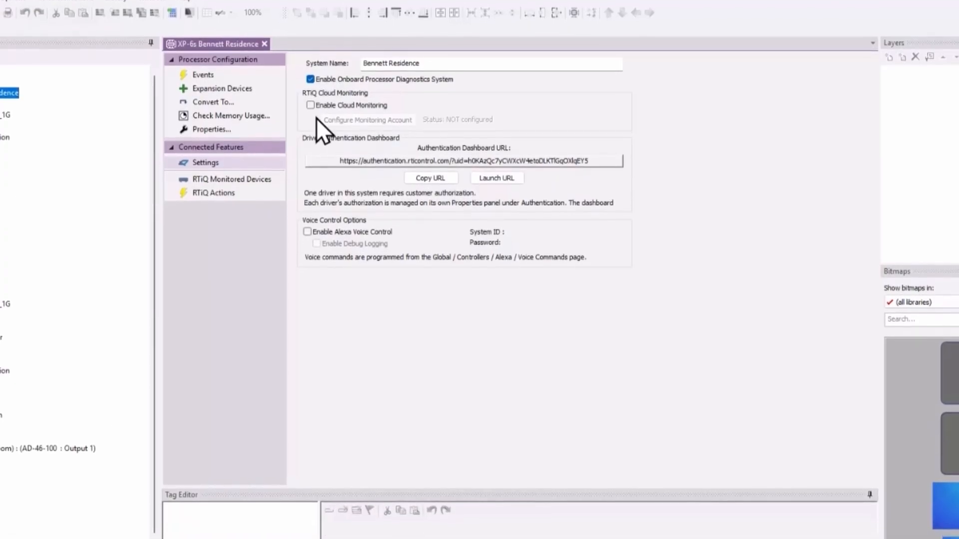
Step: Enable RTiQ Cloud Monitoring on the XP-6s and sign in with the dealer username and password
left_click(310, 100)
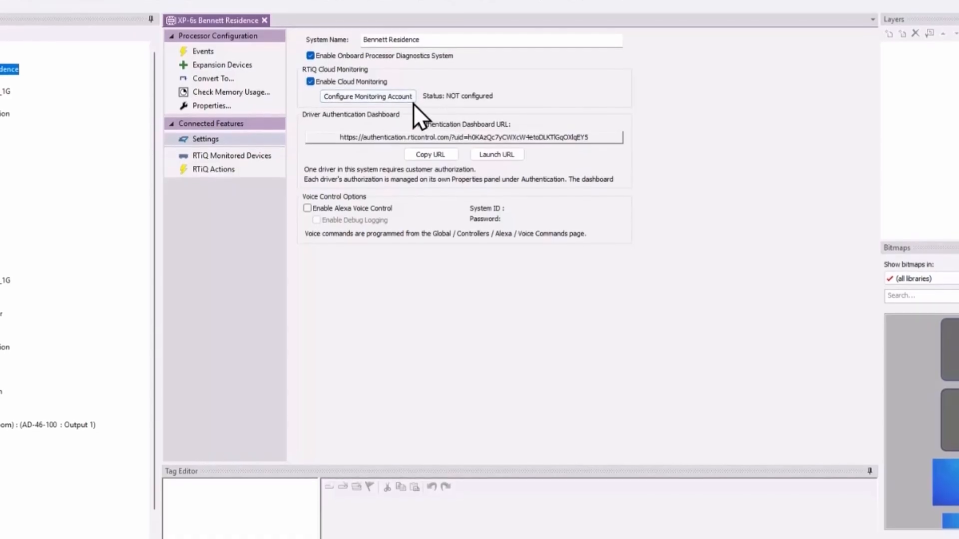
left_click(365, 98)
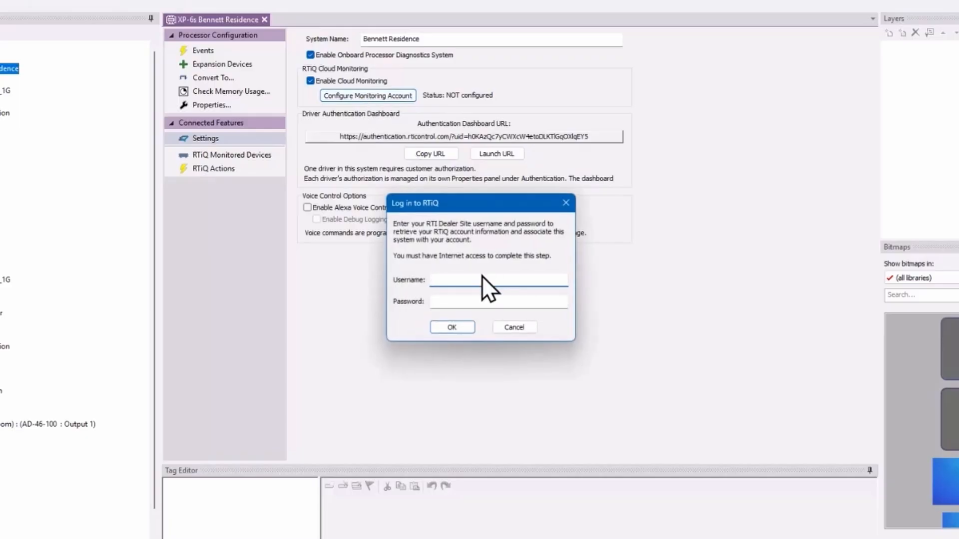
type("•••••••••••")
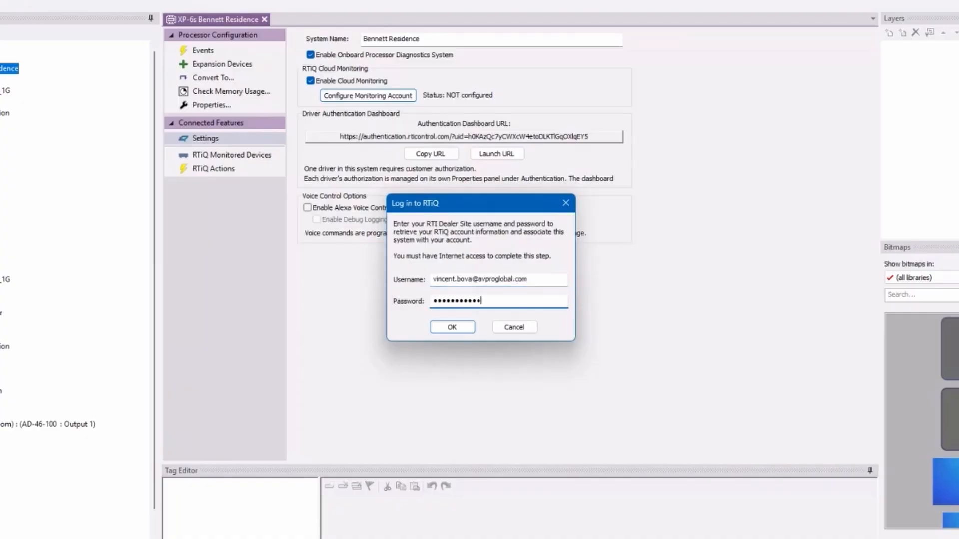
key("BackSpace")
key("BackSpace")
key("BackSpace")
key("BackSpace")
key("BackSpace")
key("BackSpace")
key("BackSpace")
key("BackSpace")
key("BackSpace")
key("BackSpace")
key("BackSpace")
type("•••••••••••••")
left_click(450, 331)
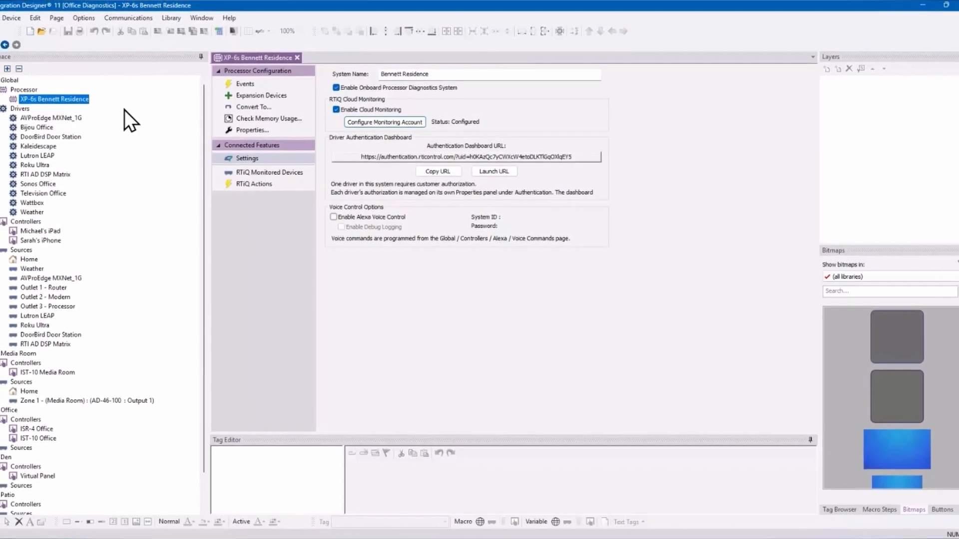
Step: Show the RTiQ Monitored Devices list and add a new device, which defaults to Ping monitoring
left_click(279, 175)
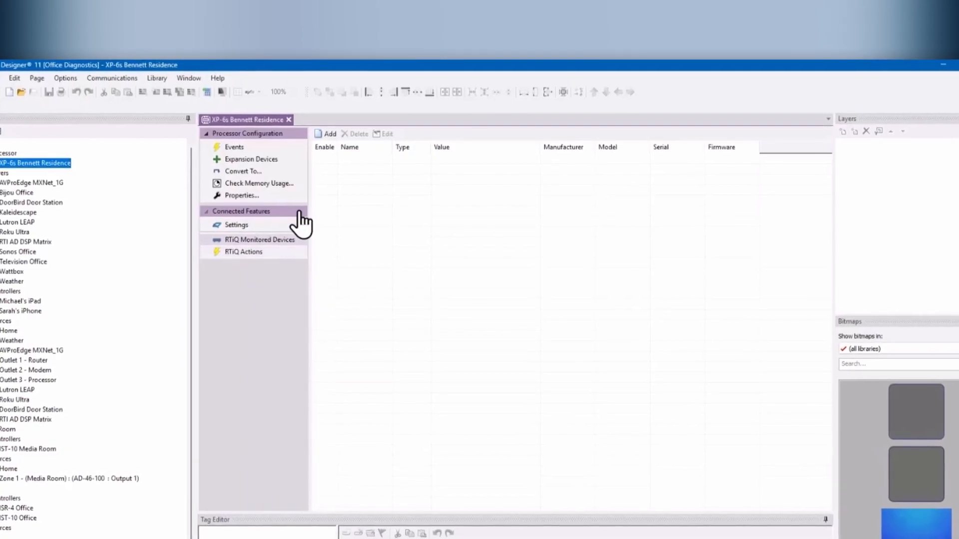
left_click(328, 133)
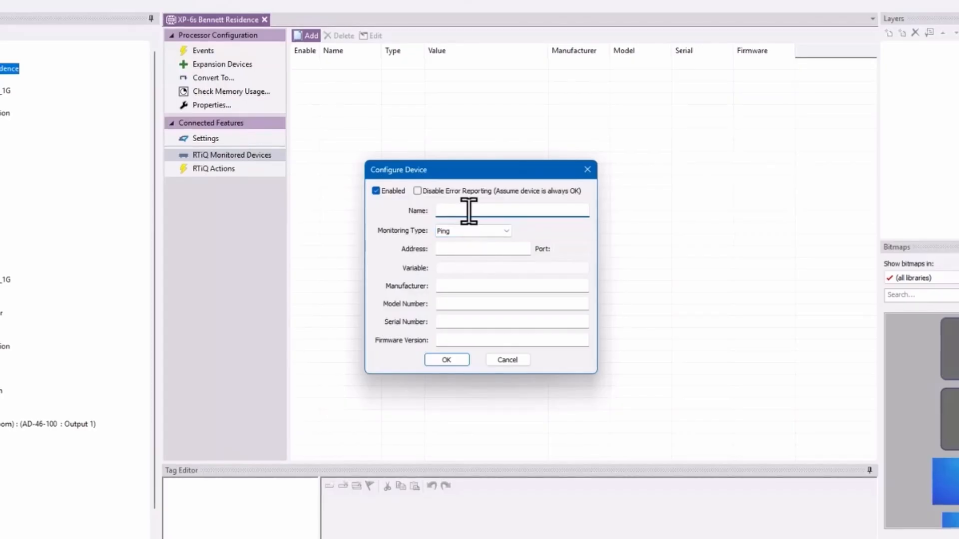
Step: Name the new ping device Synology NAS with address 192.168.1.70
type("Synology NAS")
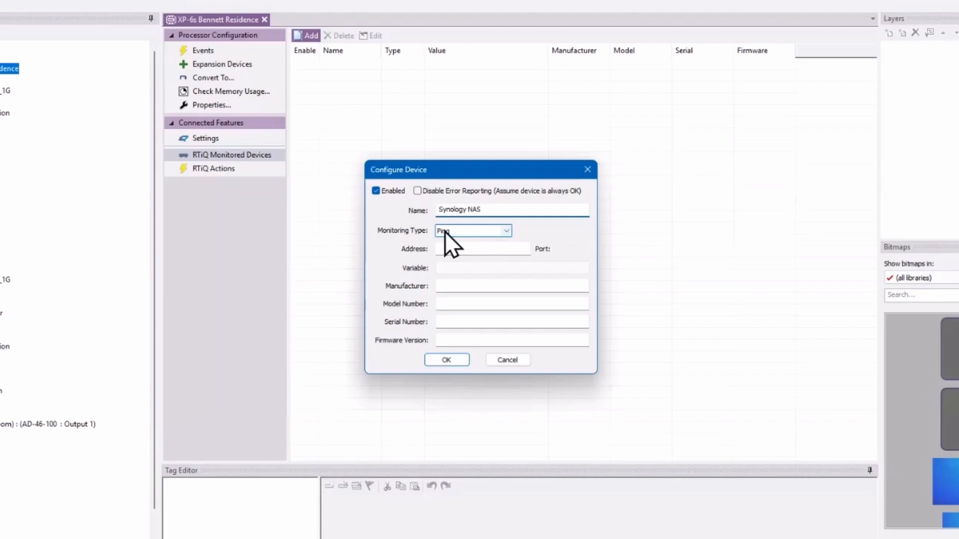
left_click(458, 249)
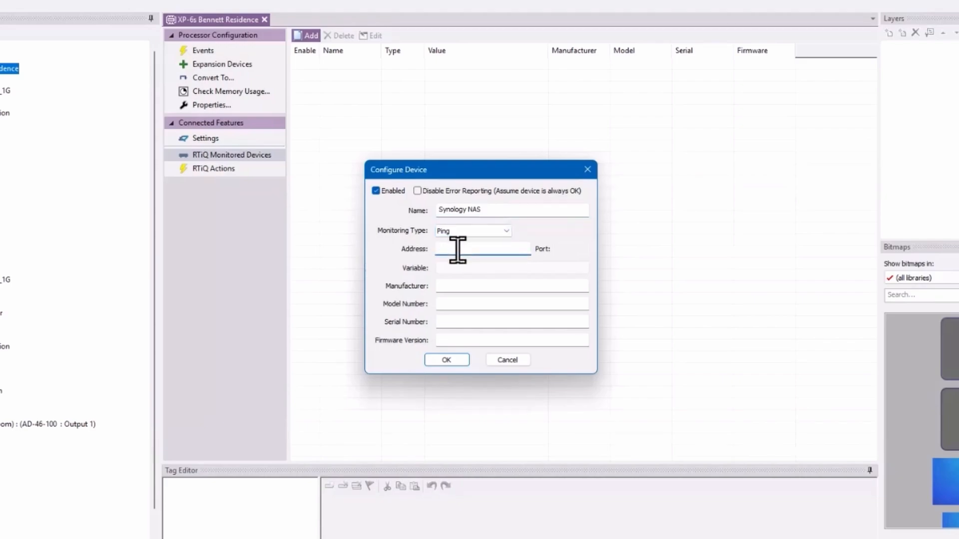
type("192.168.1.70")
Step: Enter the Synology manufacturer, model DS124+, serial 00154763 and firmware 1.2, then save
left_click(467, 286)
type("S")
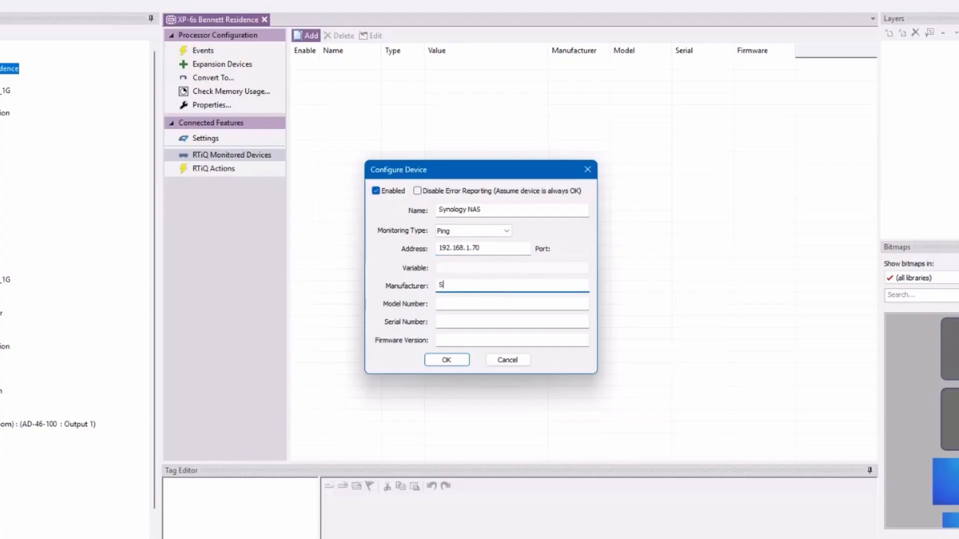
type("lgy")
left_click(493, 300)
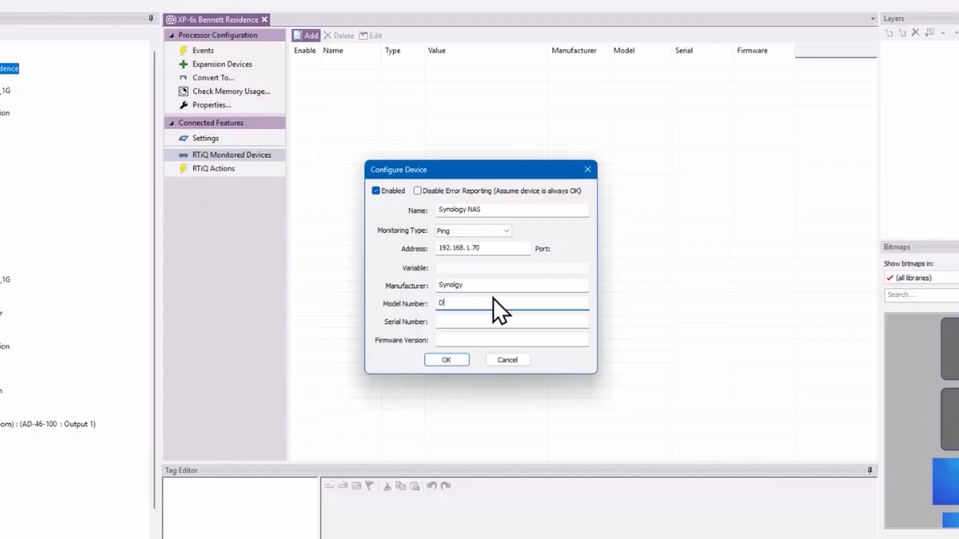
type("DS124+")
left_click(489, 317)
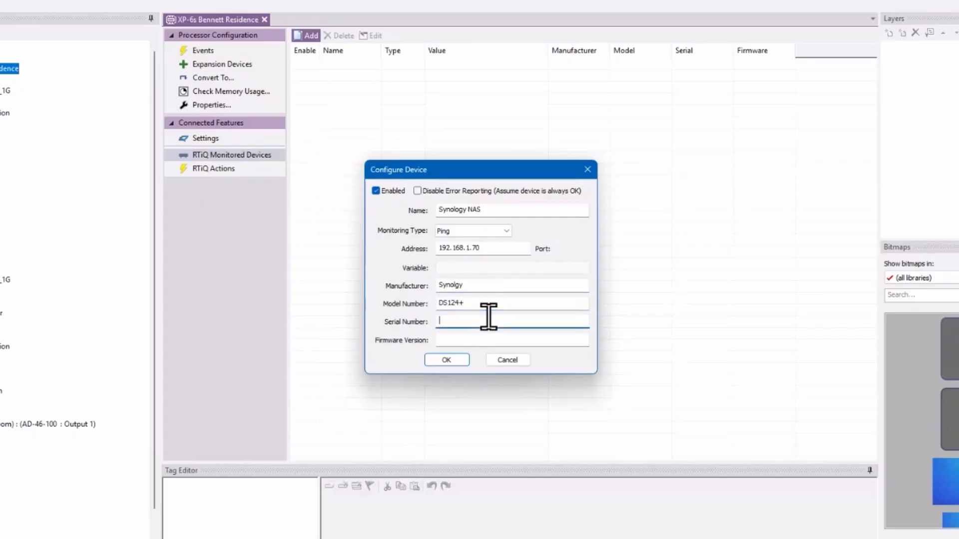
type("00154763")
left_click(489, 341)
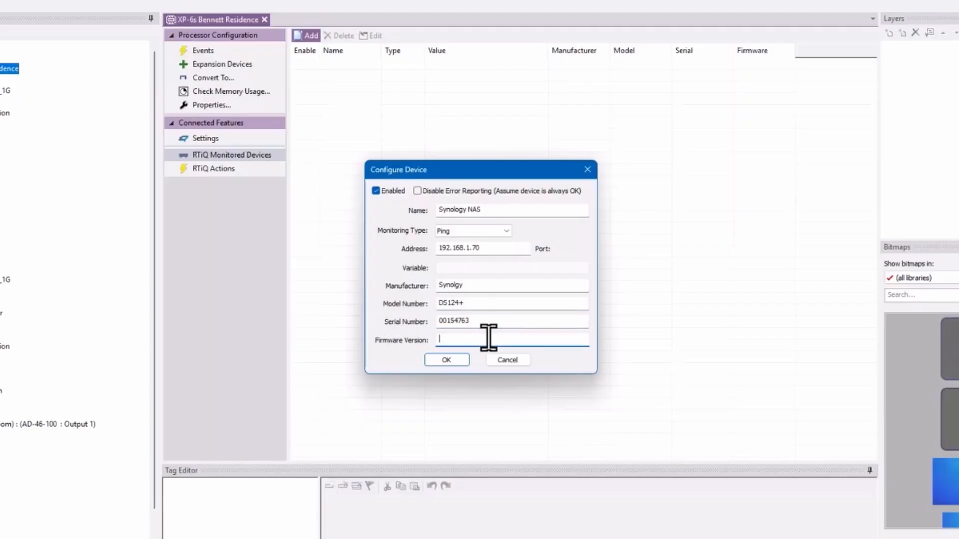
type("1.2")
left_click(452, 362)
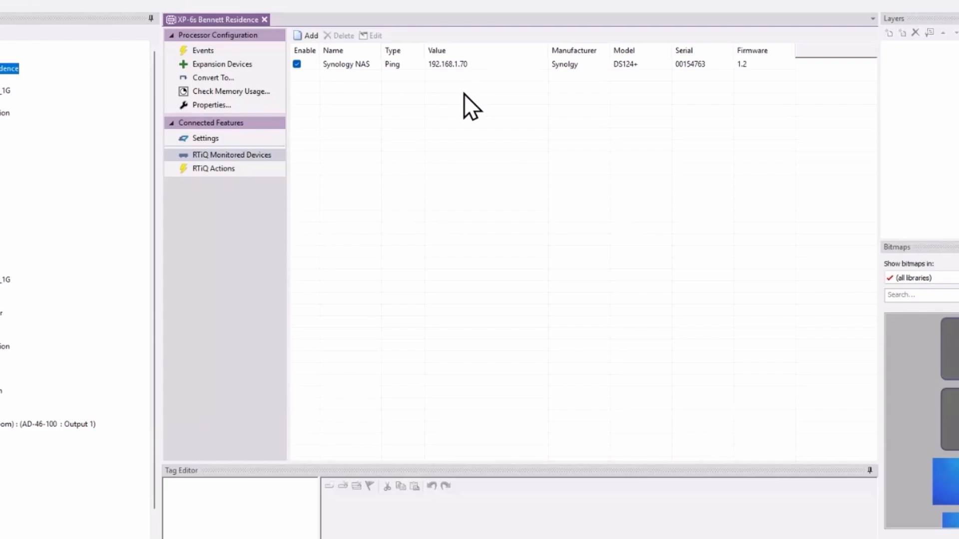
Step: Add a ping device Pleton at 192.168.3183, manufacturer Petelon, model Bike+
left_click(293, 33)
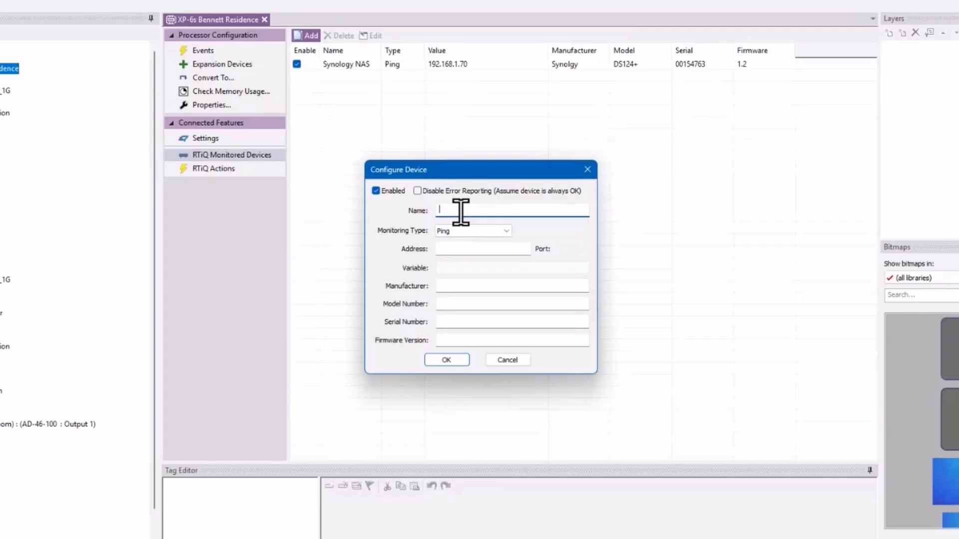
type("Pleton")
key("Tab")
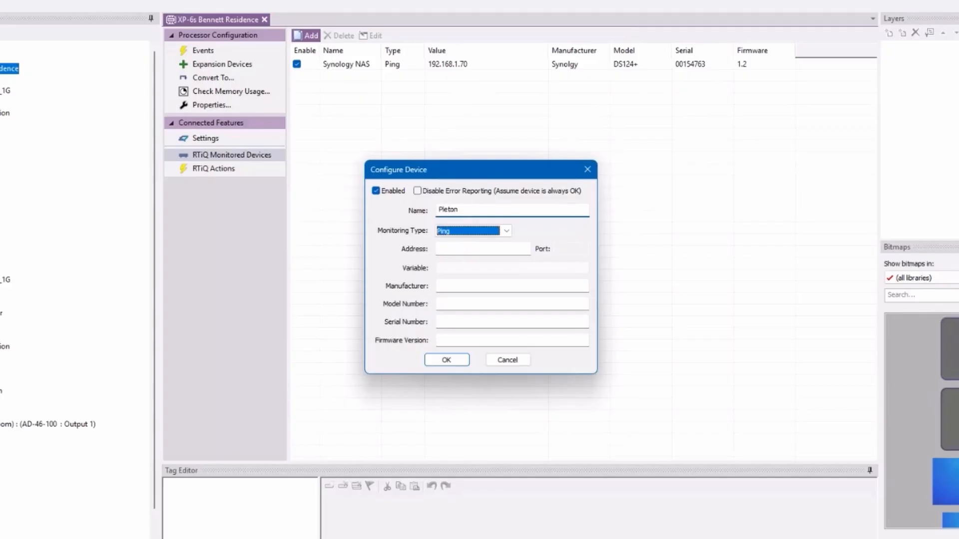
left_click(464, 251)
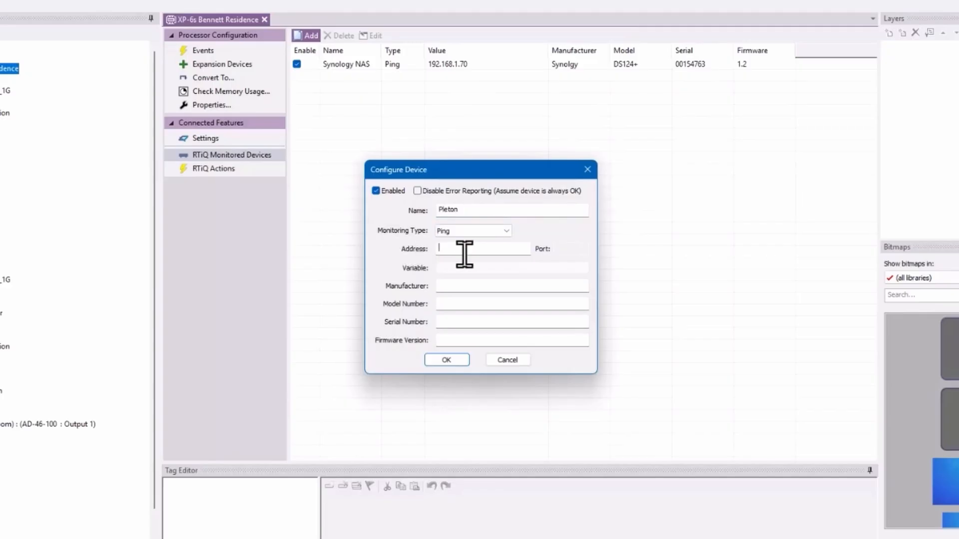
type("18")
type("92.168.318")
type("3")
left_click(474, 288)
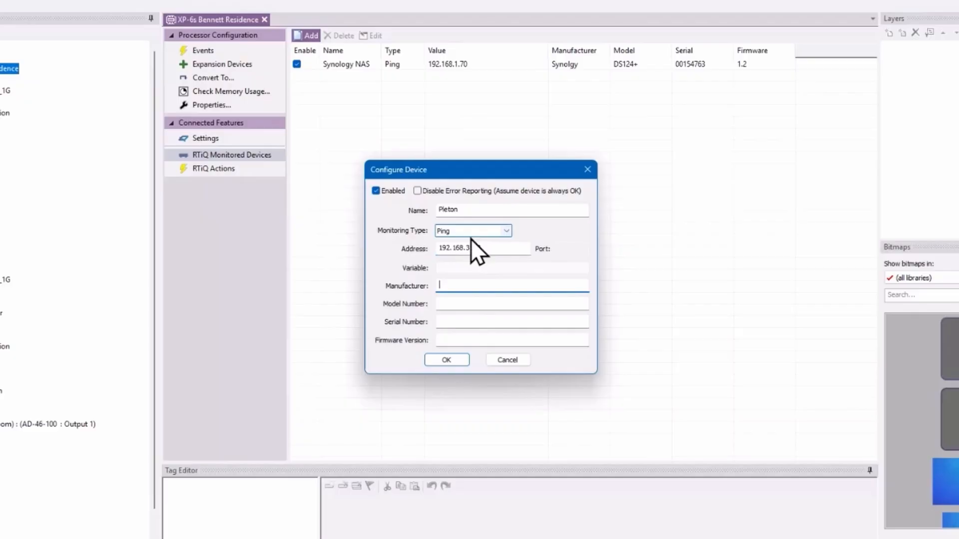
type("Petelon")
left_click(474, 303)
type("Bik")
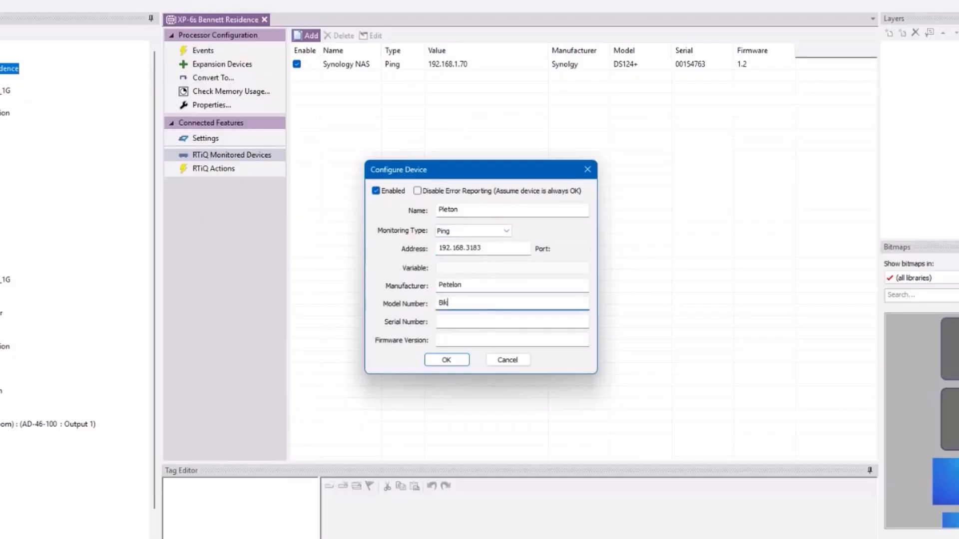
type("e+")
left_click(471, 321)
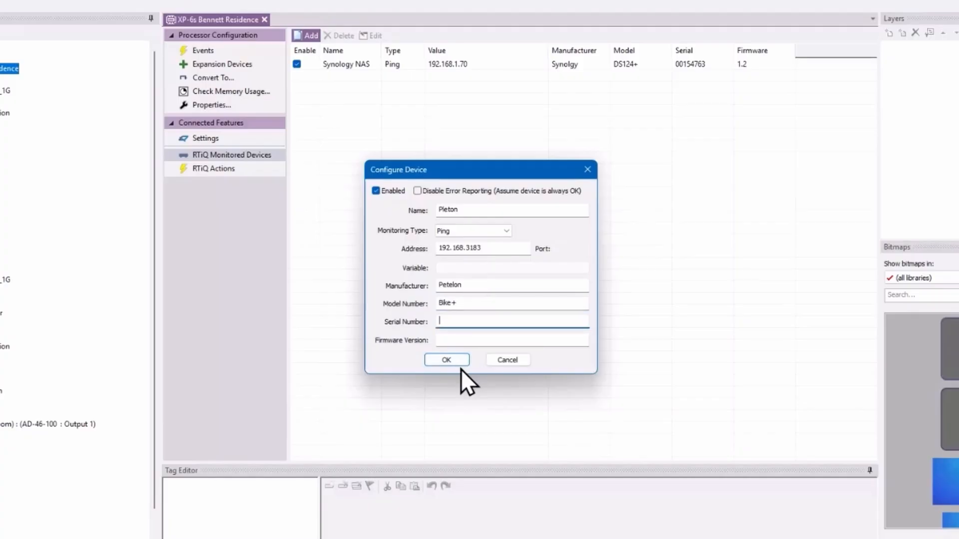
left_click(460, 367)
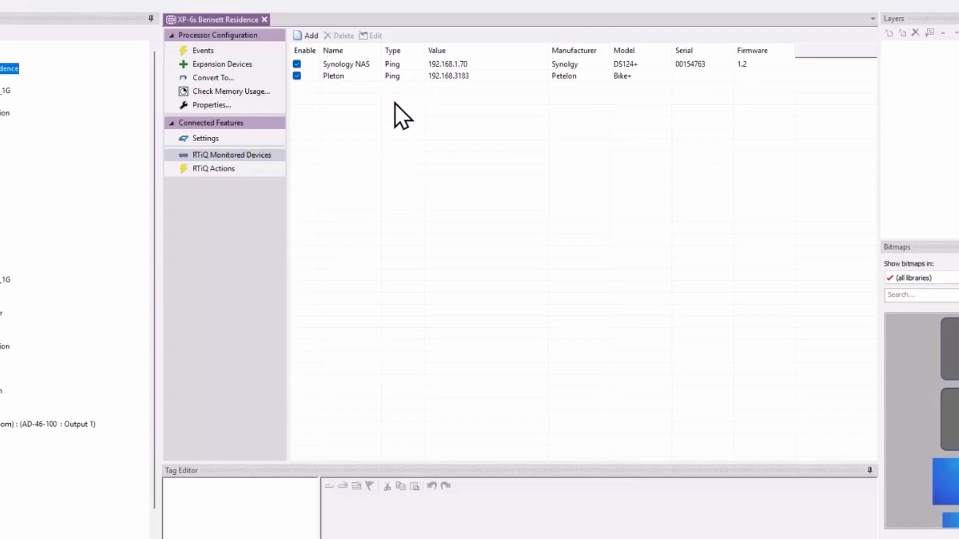
Step: Add an IP-monitored device named Clare Camera at 192.168.1.97, port 8999
left_click(295, 36)
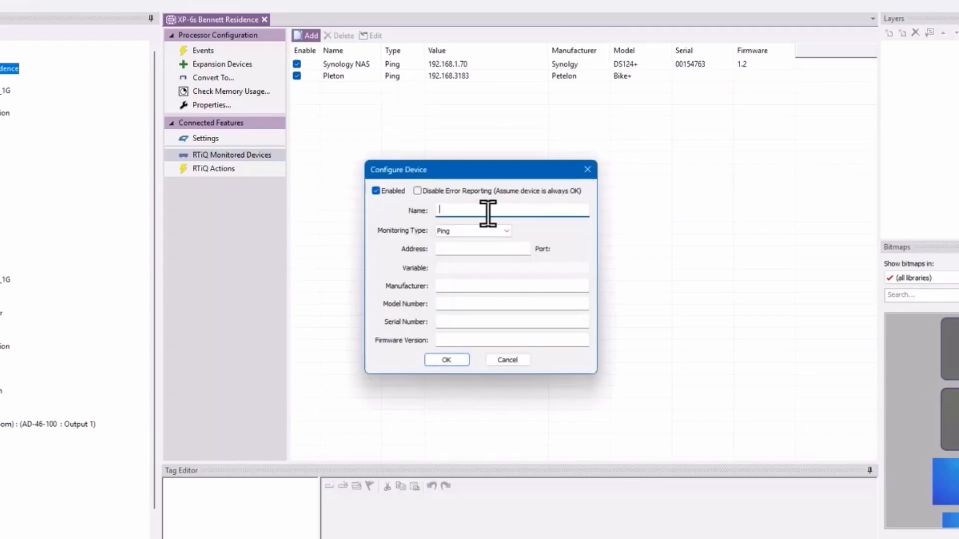
left_click(506, 230)
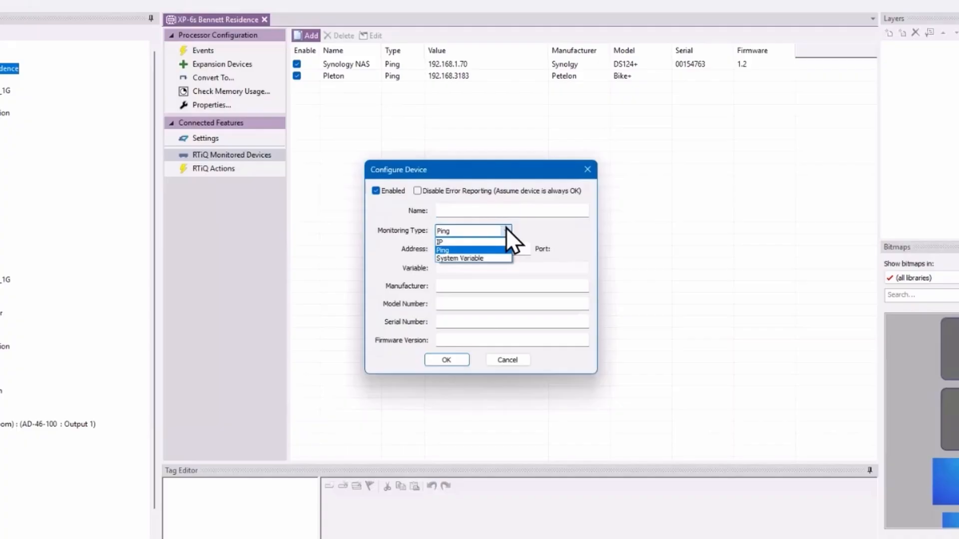
left_click(455, 242)
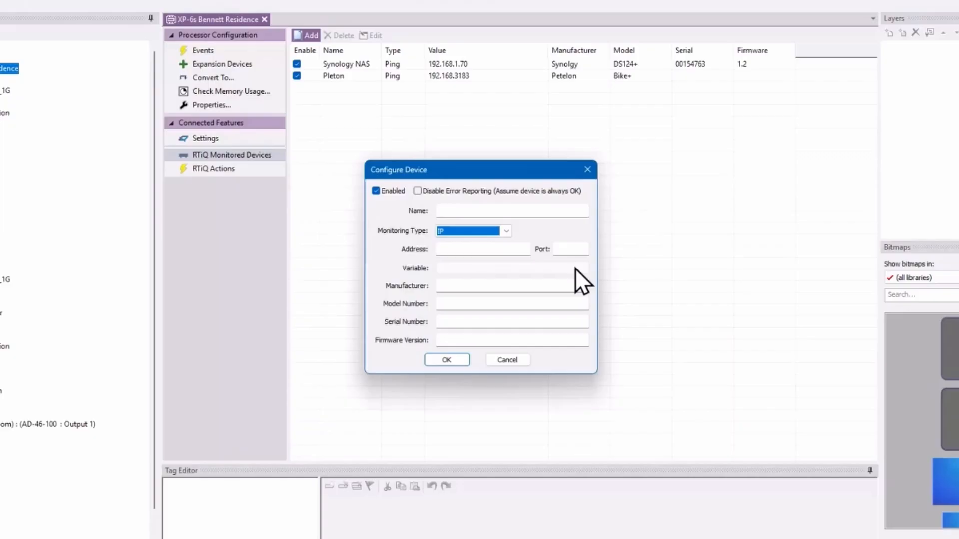
left_click(489, 210)
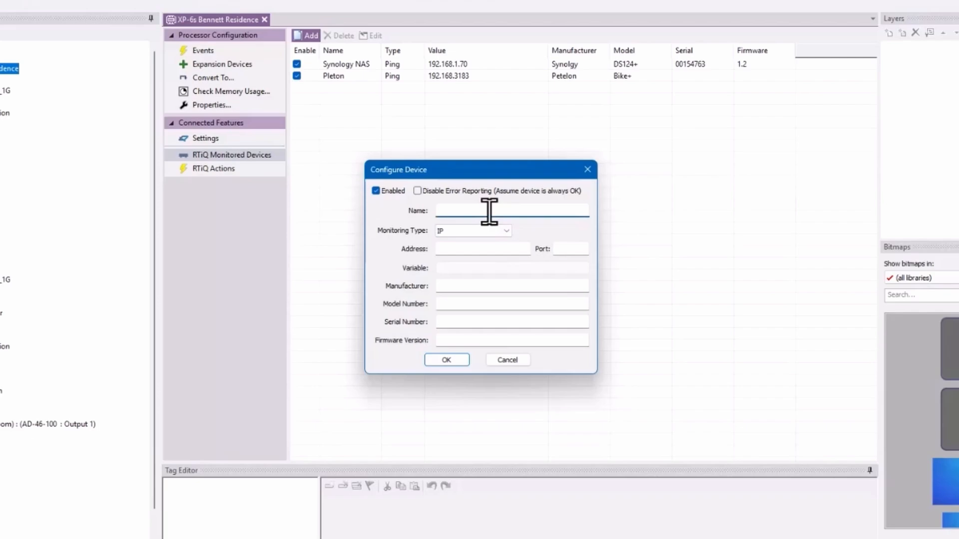
type("Clare Camera")
left_click(464, 250)
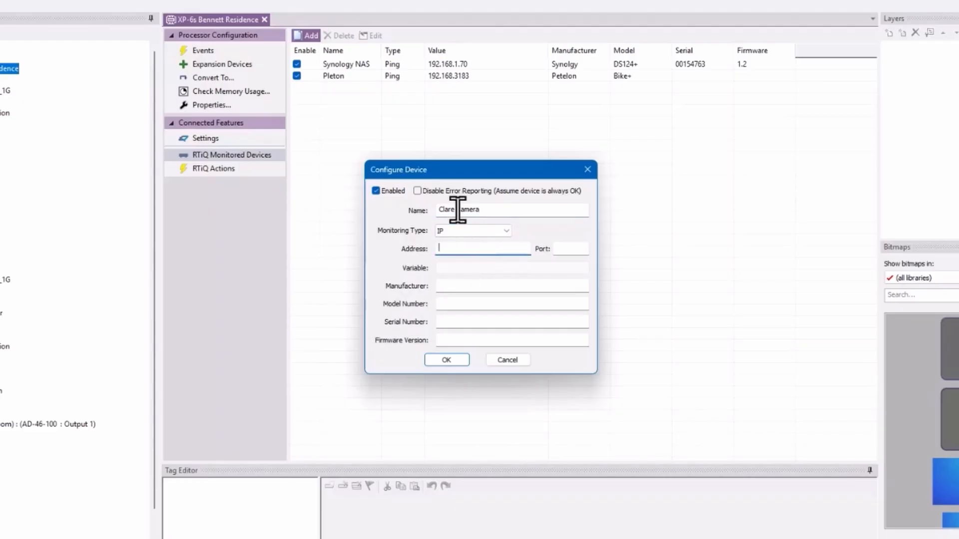
type("192.168.1.97")
key("Tab")
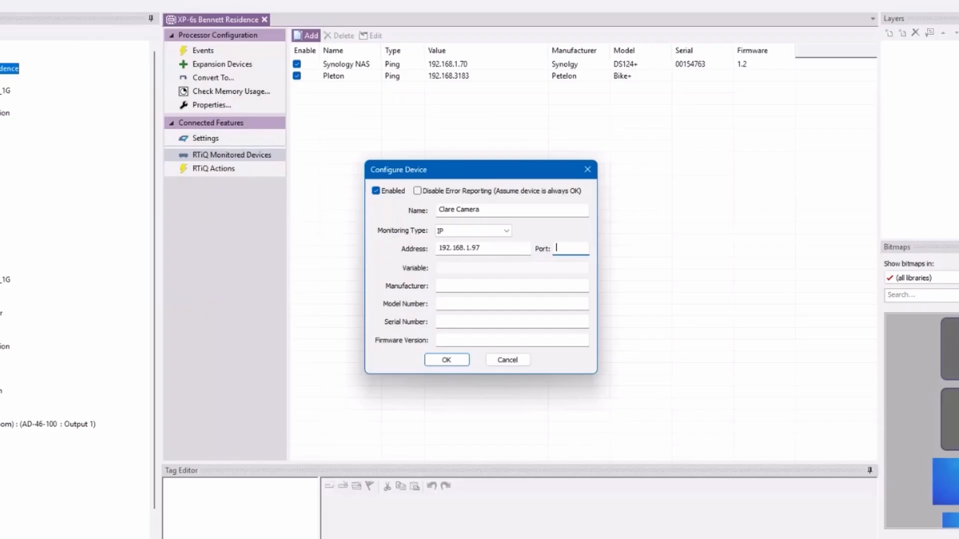
type("8999")
Step: Set the camera's manufacturer to Clare Controls and model to Camera 123, and confirm
left_click(476, 286)
type("Clare Controls")
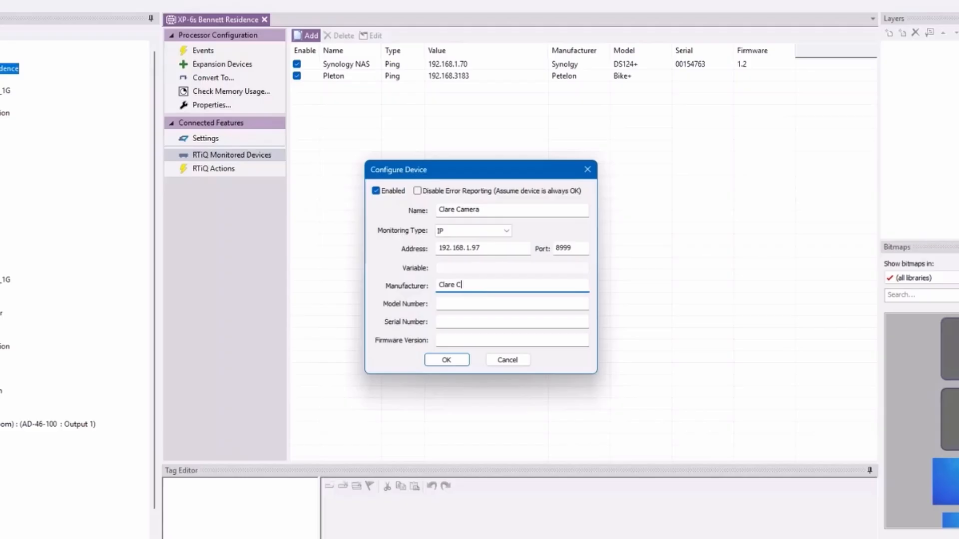
left_click(484, 305)
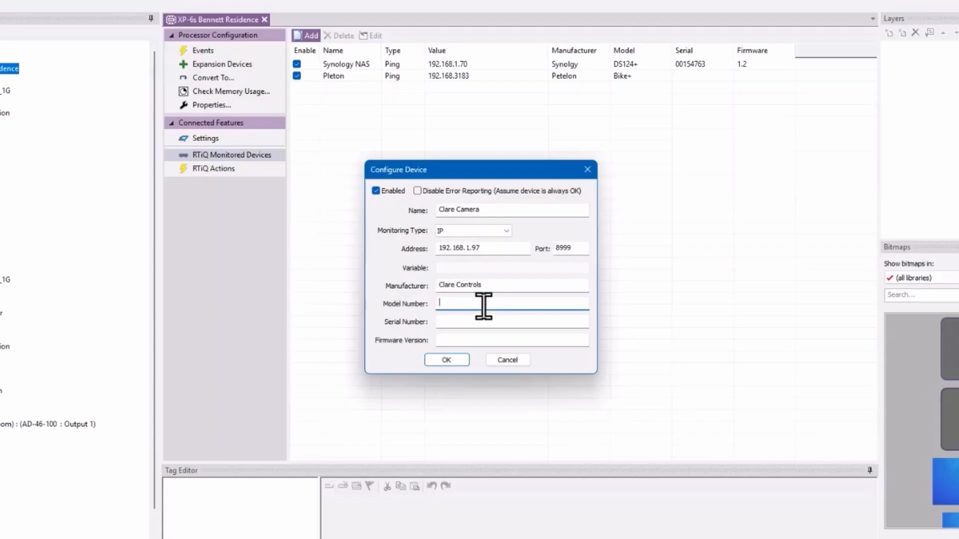
type("Camera 123")
left_click(451, 361)
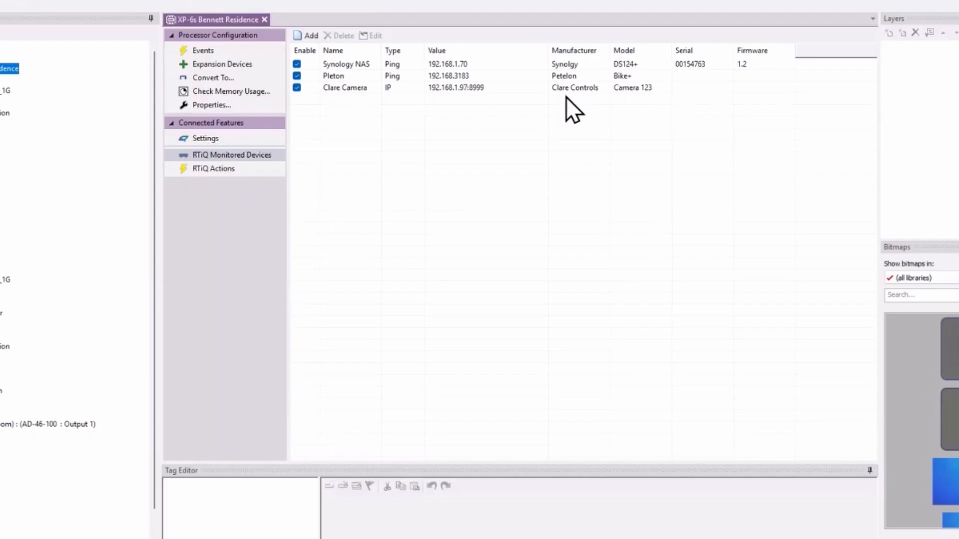
Step: Add a device named Sonos monitored over IP at 192.168.1.123, port 1400
left_click(306, 35)
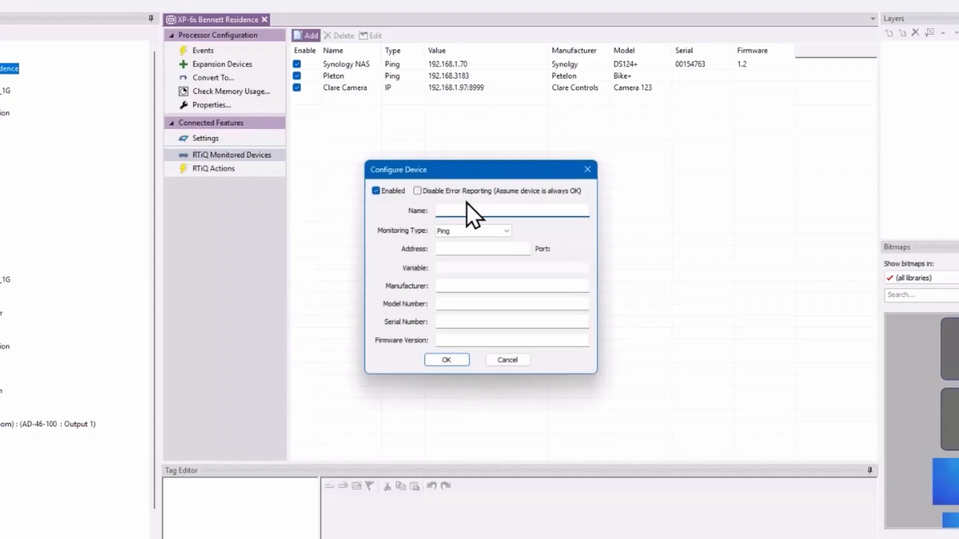
type("Sonos")
left_click(502, 230)
left_click(494, 245)
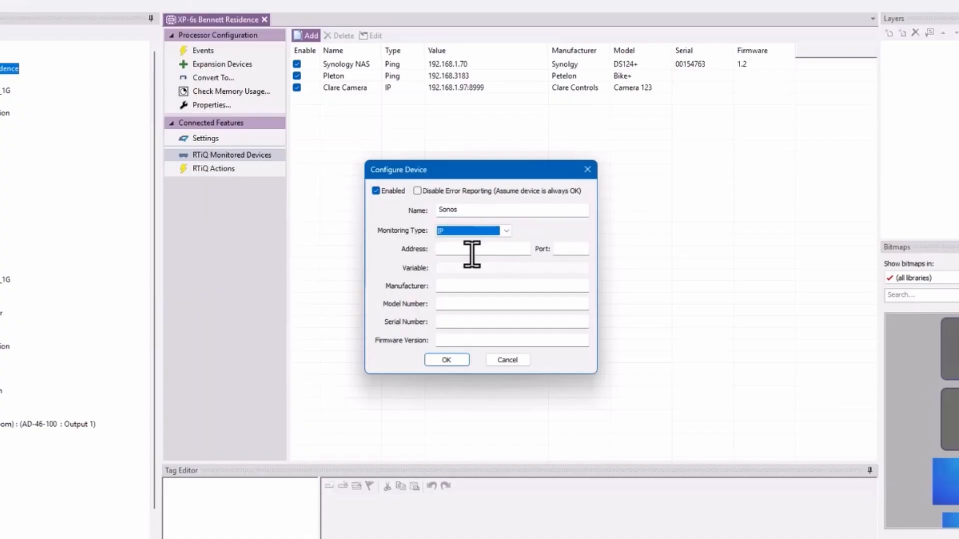
left_click(471, 250)
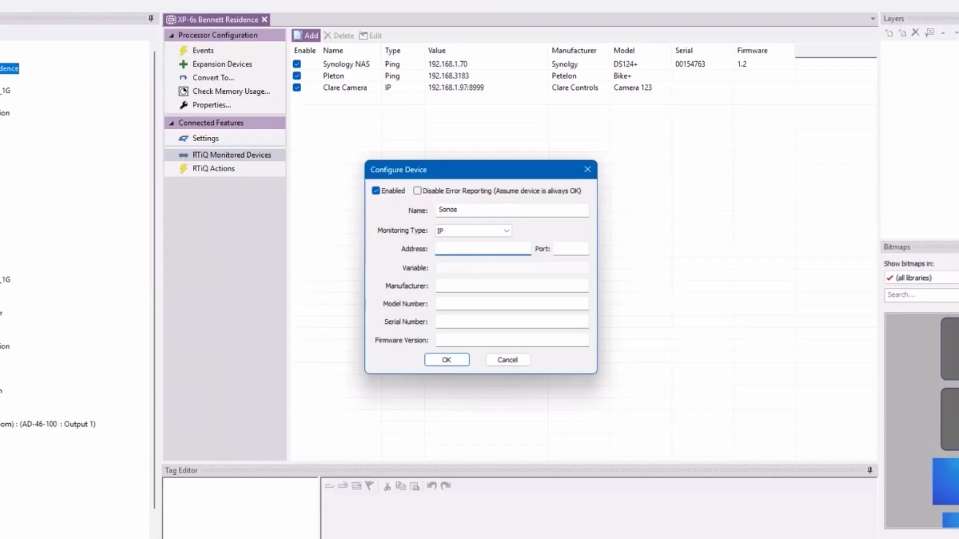
type("192. 168. 1. 123")
key("Tab")
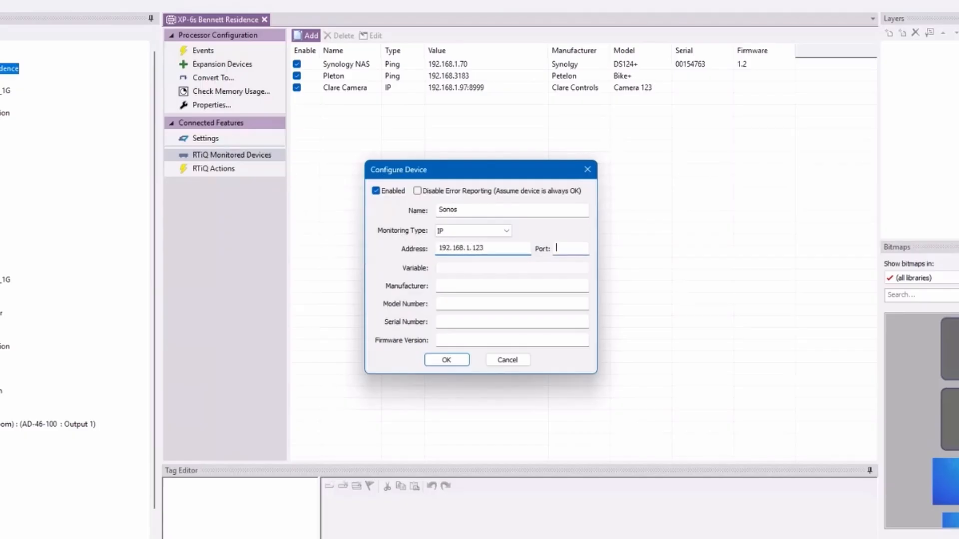
type("1400")
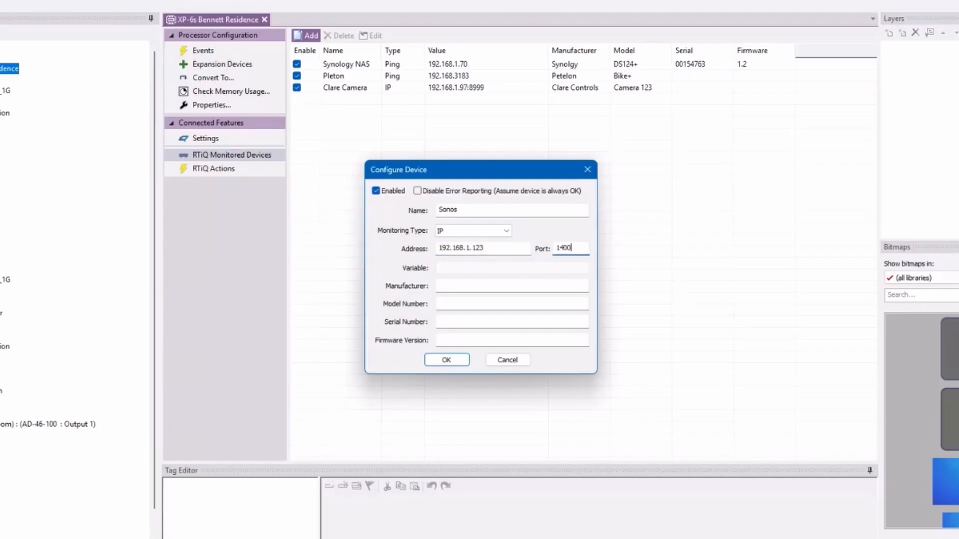
Step: Enter manufacturer Sonos and model ARC, and save the device
left_click(525, 287)
type("Sonos")
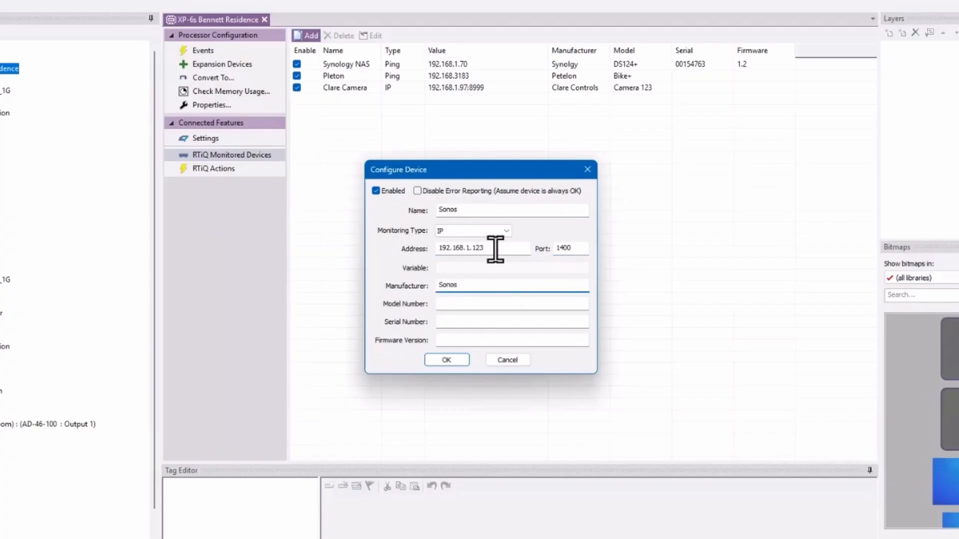
left_click(487, 303)
type("ARC")
left_click(482, 325)
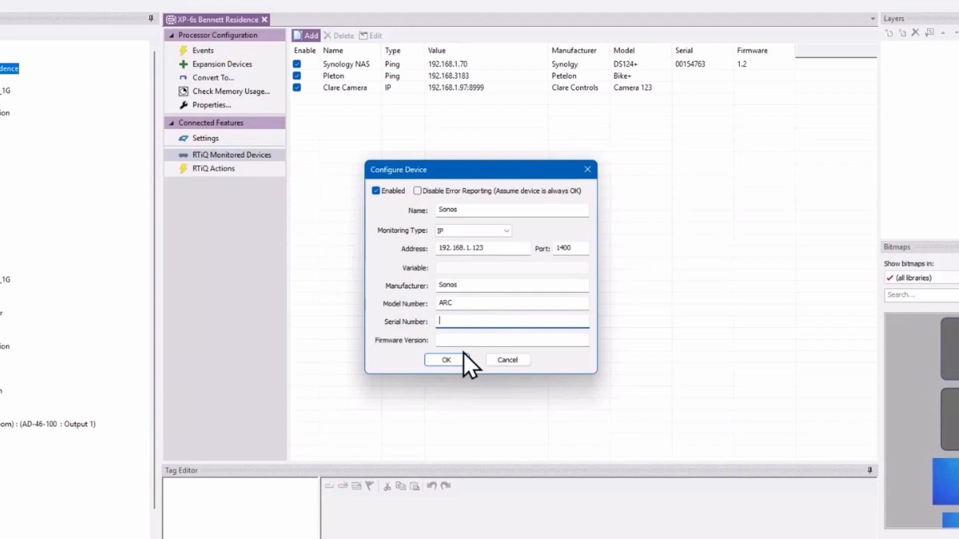
left_click(451, 358)
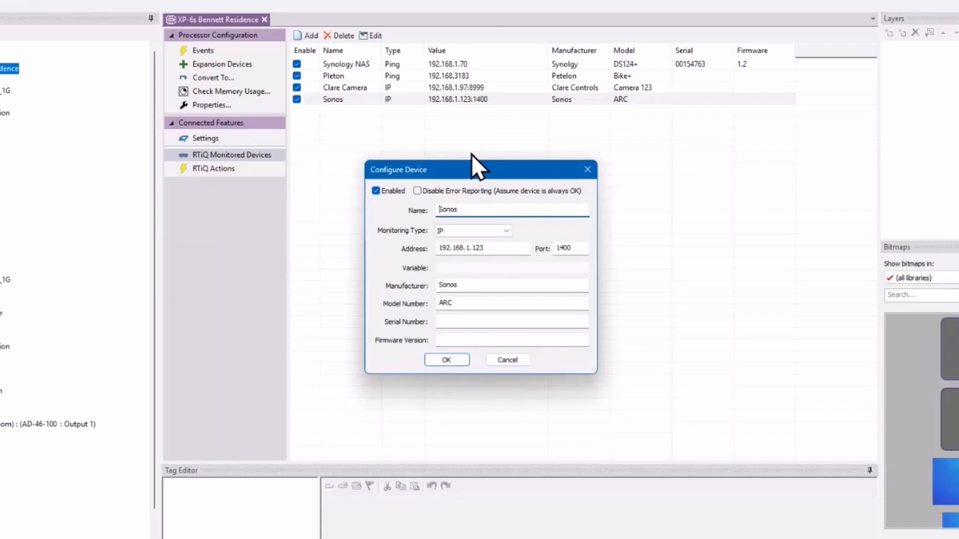
Step: Mark the Sonos entry disabled with error reporting turned off, then begin another device
left_click(418, 191)
left_click(376, 191)
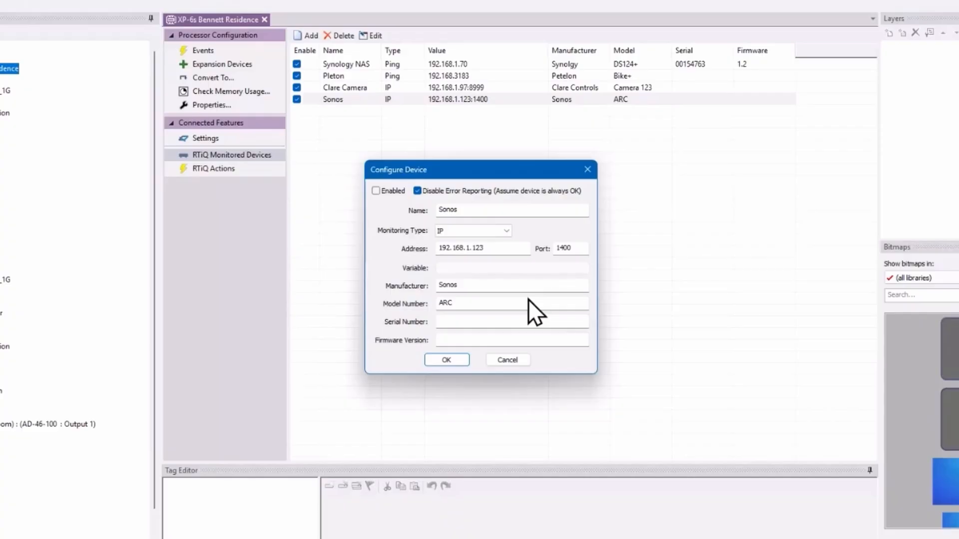
left_click(455, 361)
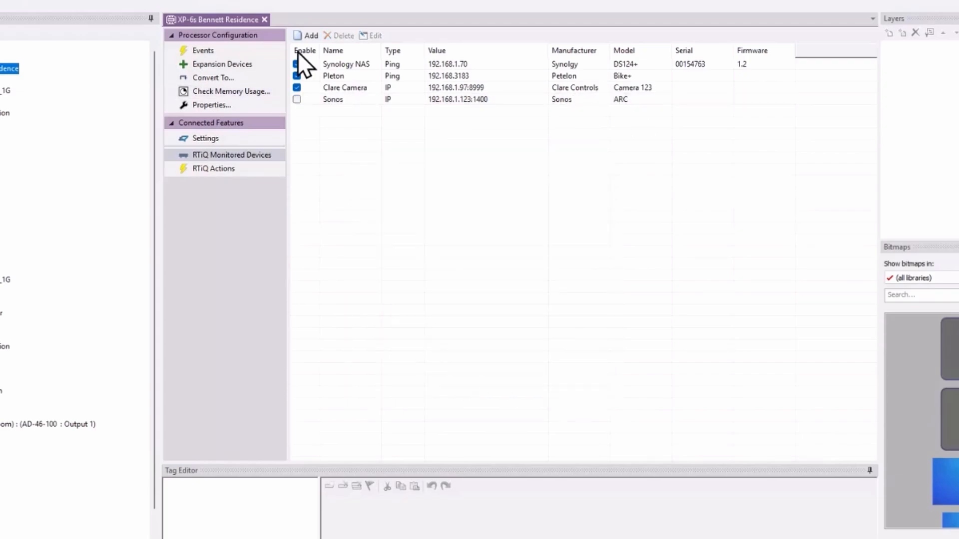
left_click(307, 35)
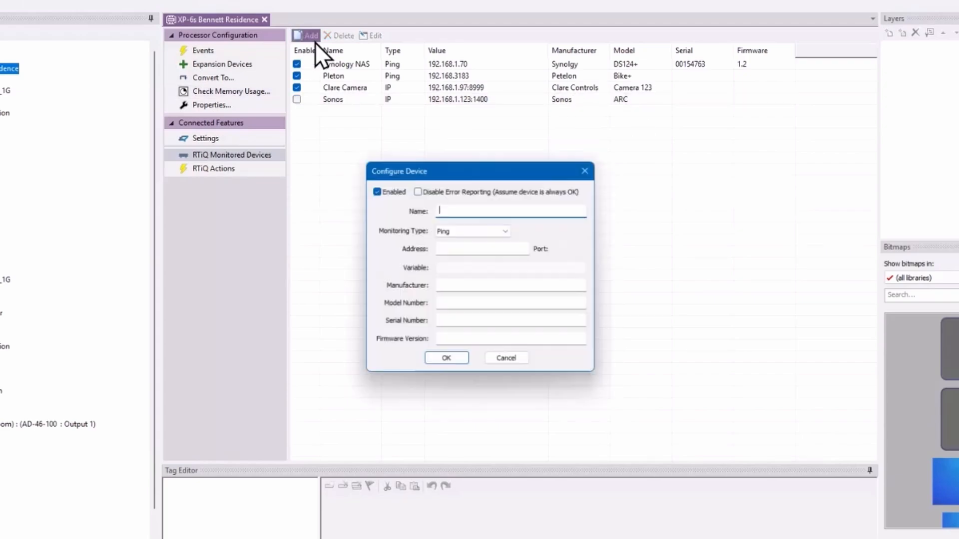
Step: Create a system-variable device named Lutron LEAP watching Connection State - Connected
left_click(507, 234)
left_click(495, 259)
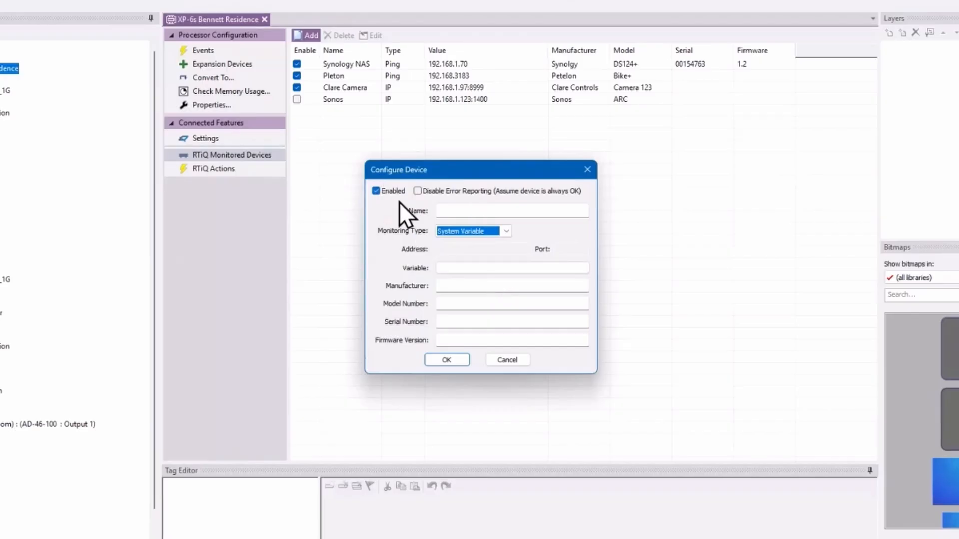
left_click(466, 212)
type("Lutron LEAP")
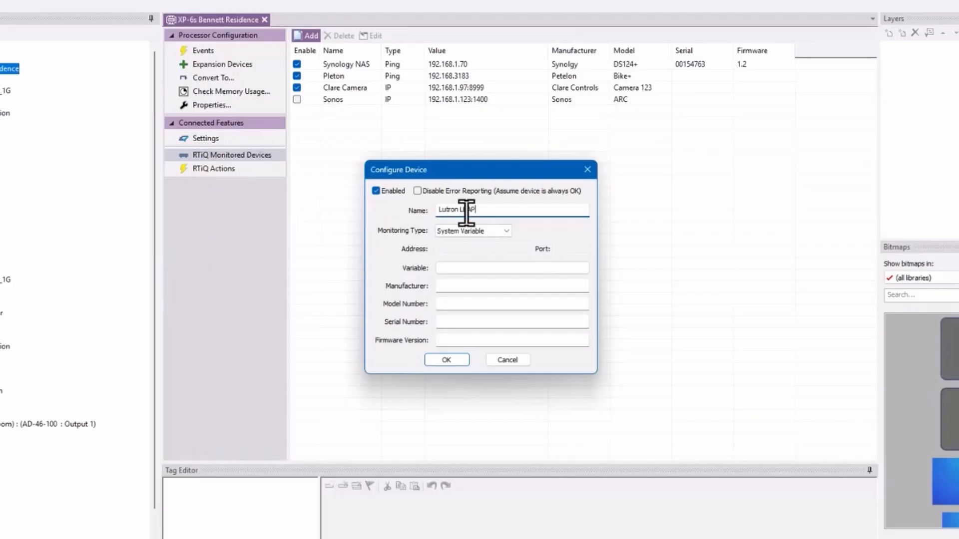
left_click(462, 269)
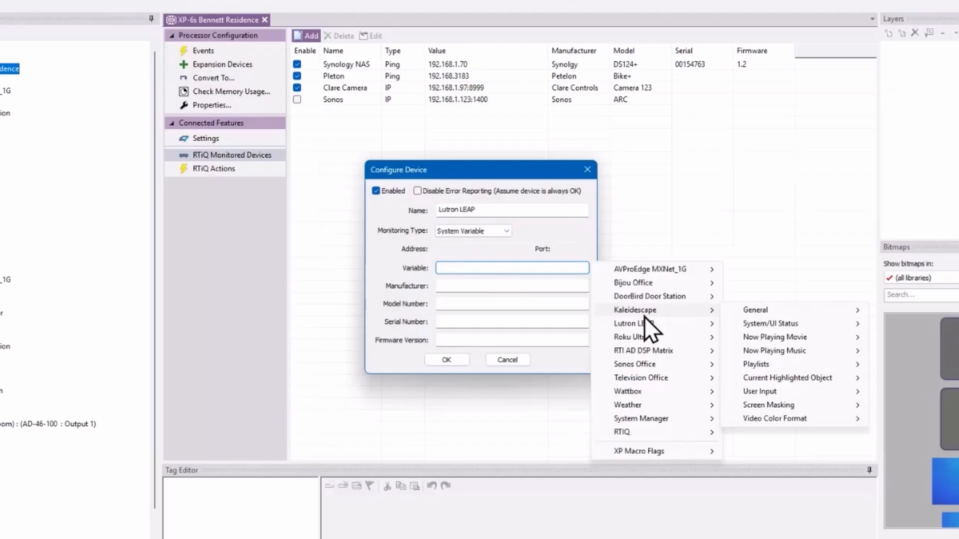
mouse_move(646, 325)
mouse_move(832, 337)
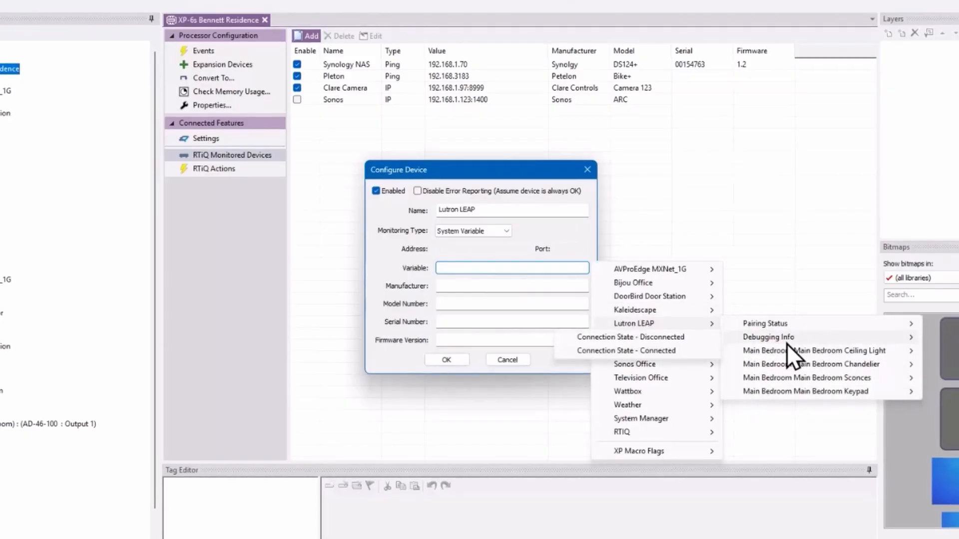
left_click(659, 353)
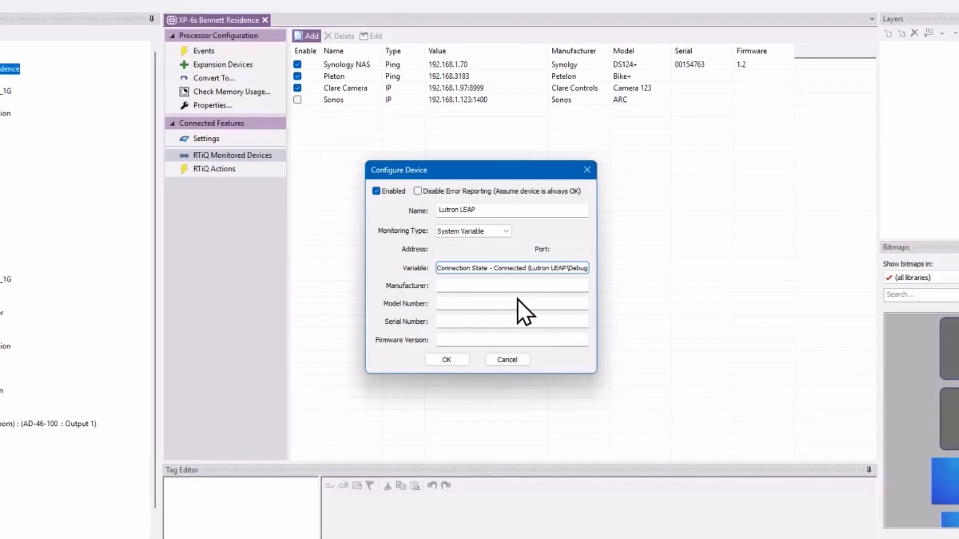
Step: Enter manufacturer Lutron, model LEAP and firmware 26.12, and save the device
left_click(488, 288)
type("Lutron")
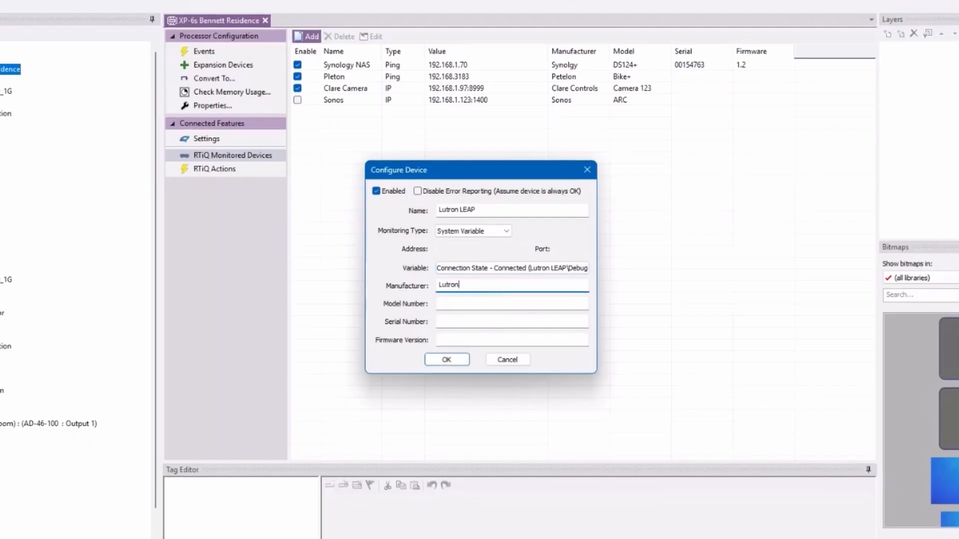
left_click(489, 304)
type("LEAP")
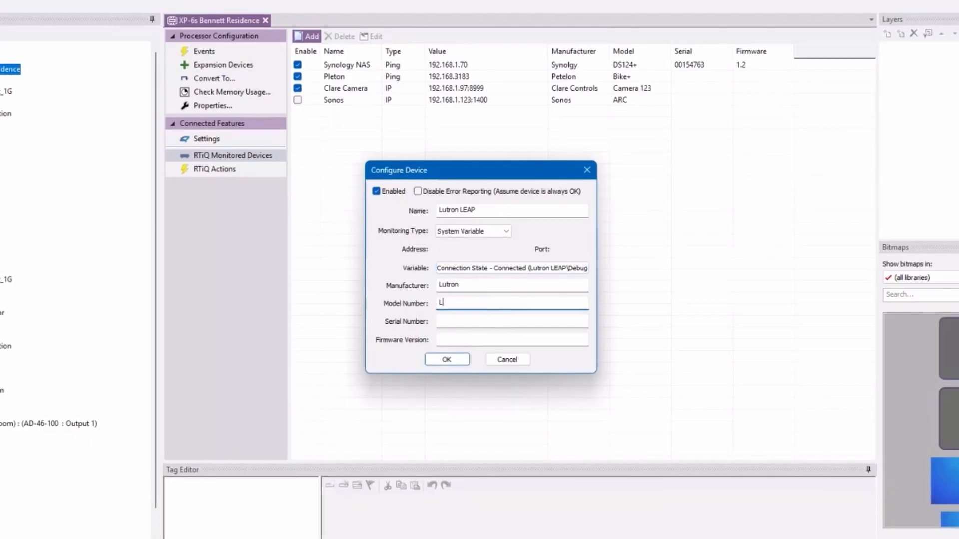
left_click(478, 339)
type("26.12")
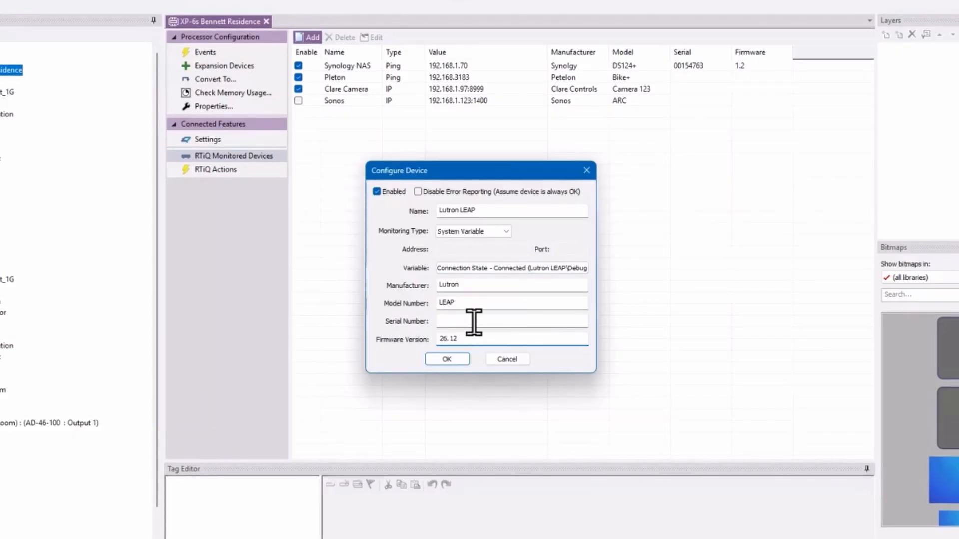
left_click(447, 359)
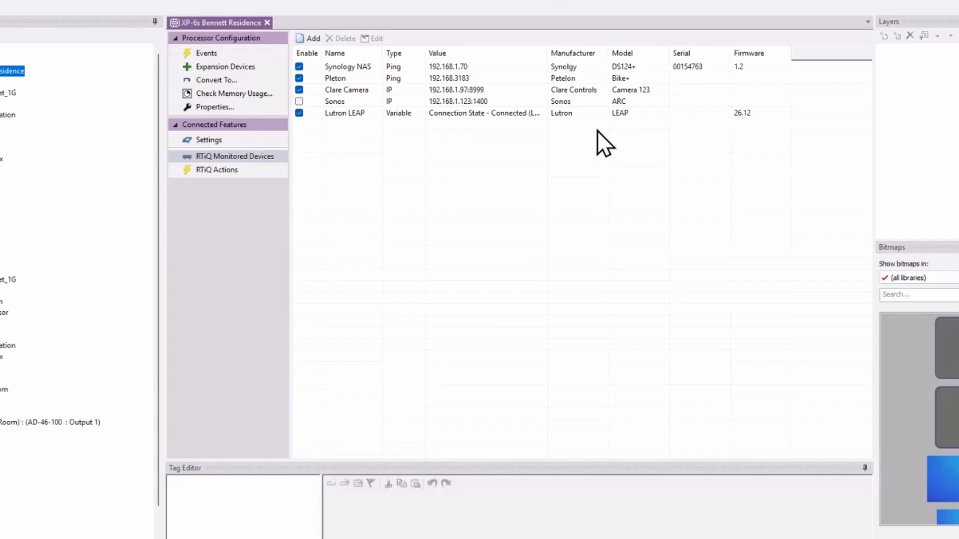
Step: Add a system-variable device named MXNET watching the Patio Hot Plug Detected variable
left_click(301, 38)
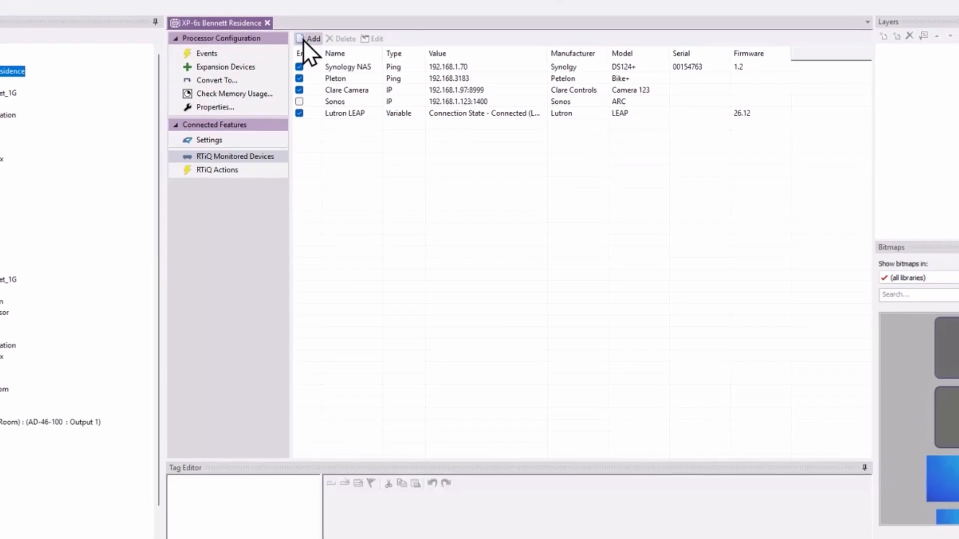
left_click(506, 231)
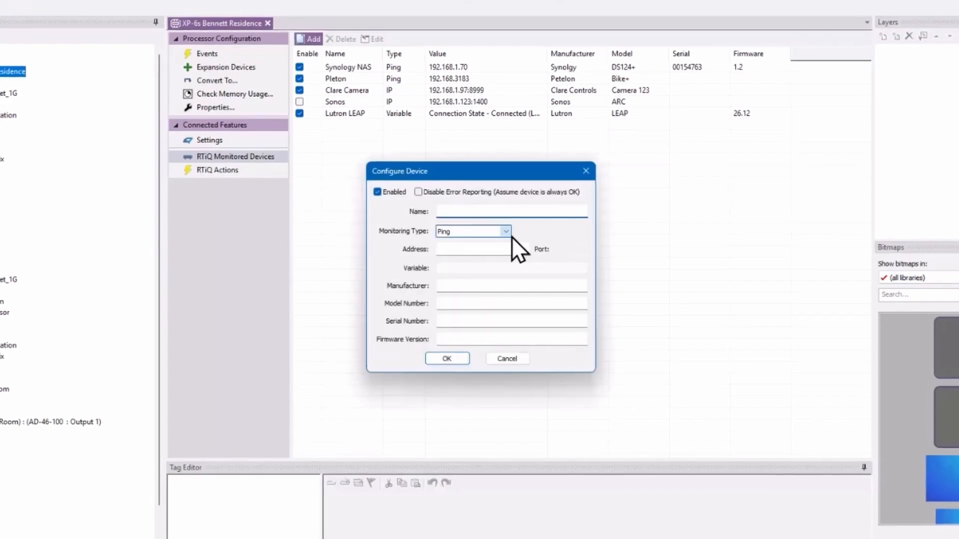
left_click(496, 258)
left_click(480, 208)
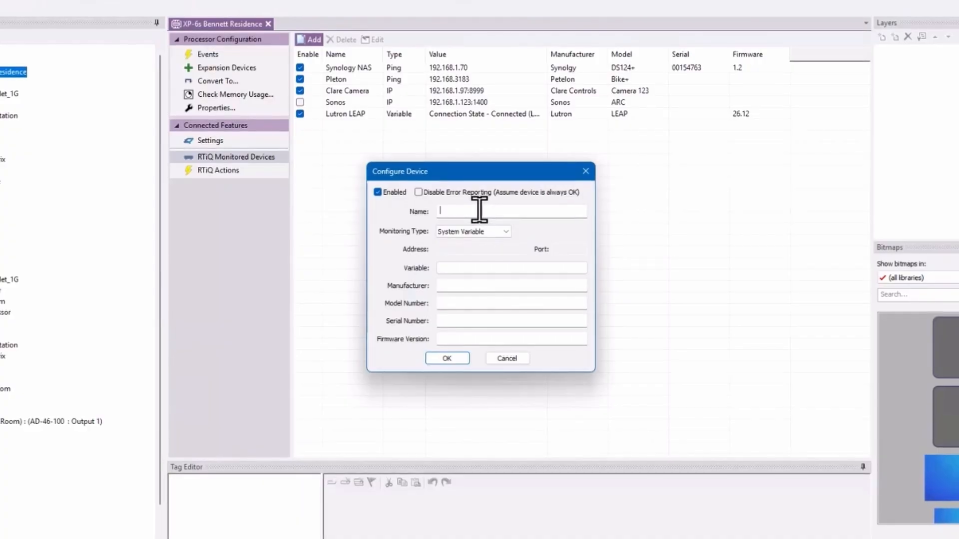
type("MXNET")
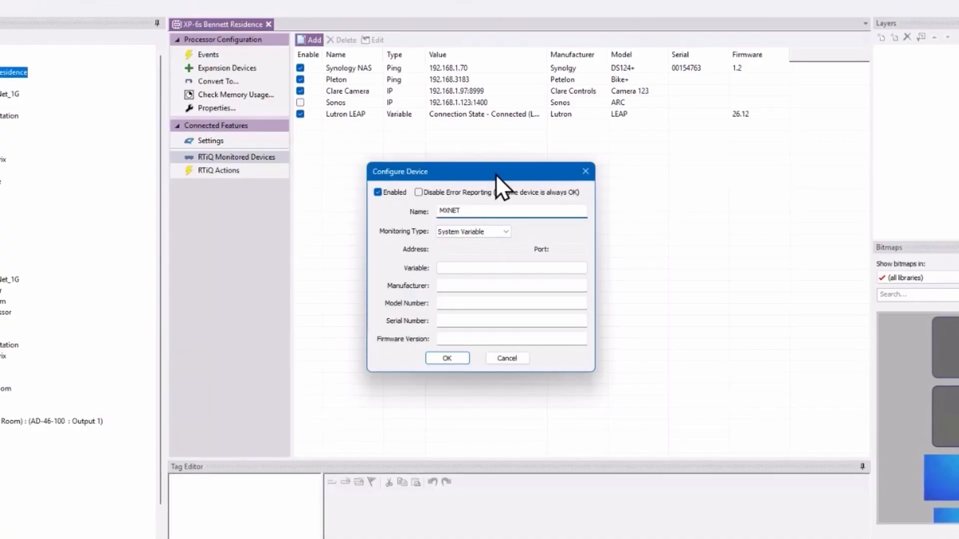
left_click(502, 265)
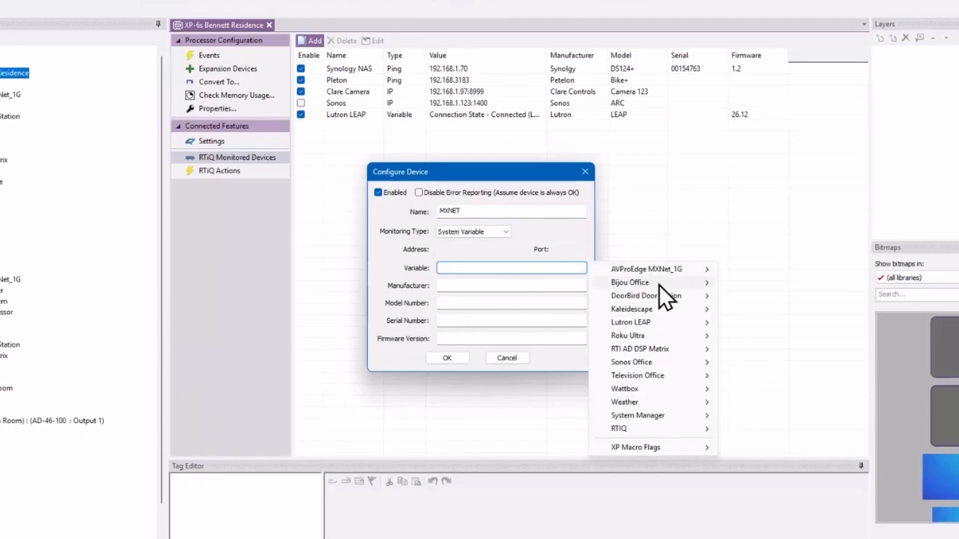
mouse_move(663, 268)
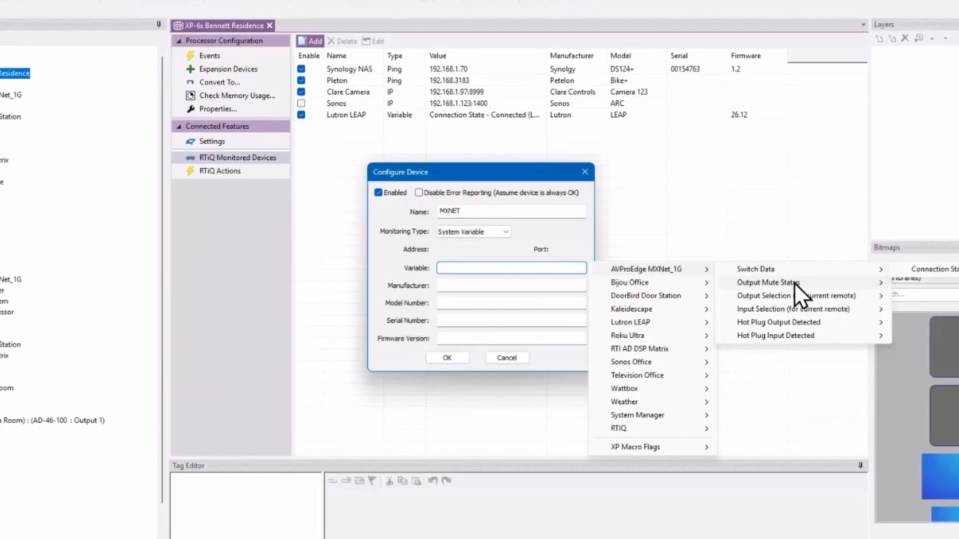
mouse_move(794, 283)
mouse_move(786, 322)
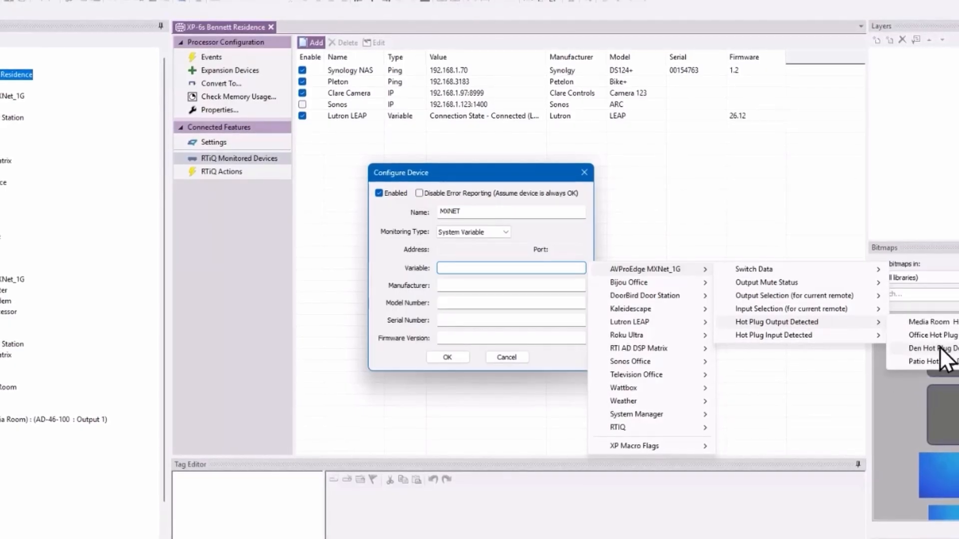
left_click(936, 361)
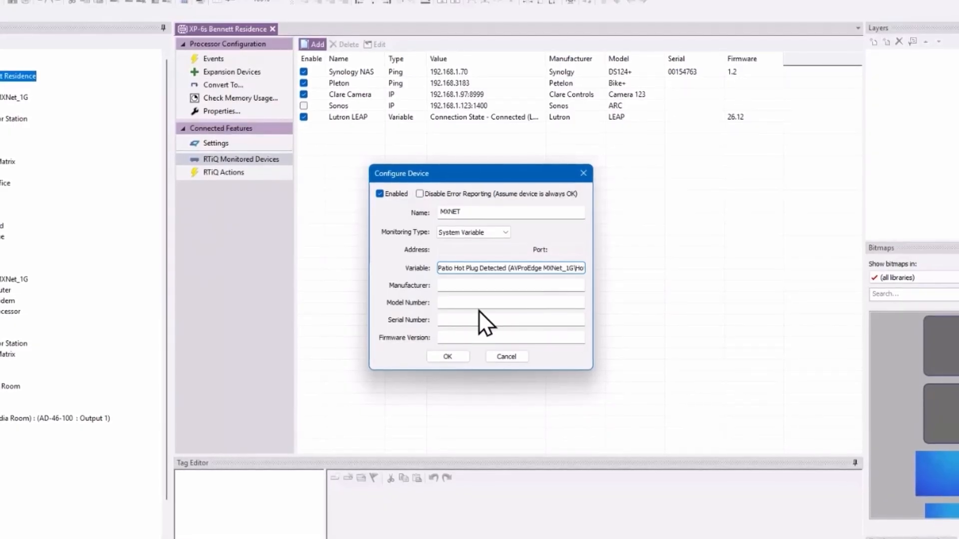
Step: Fill in manufacturer MXNET, model Sunbrite TV and serial Veranda, and save
left_click(480, 285)
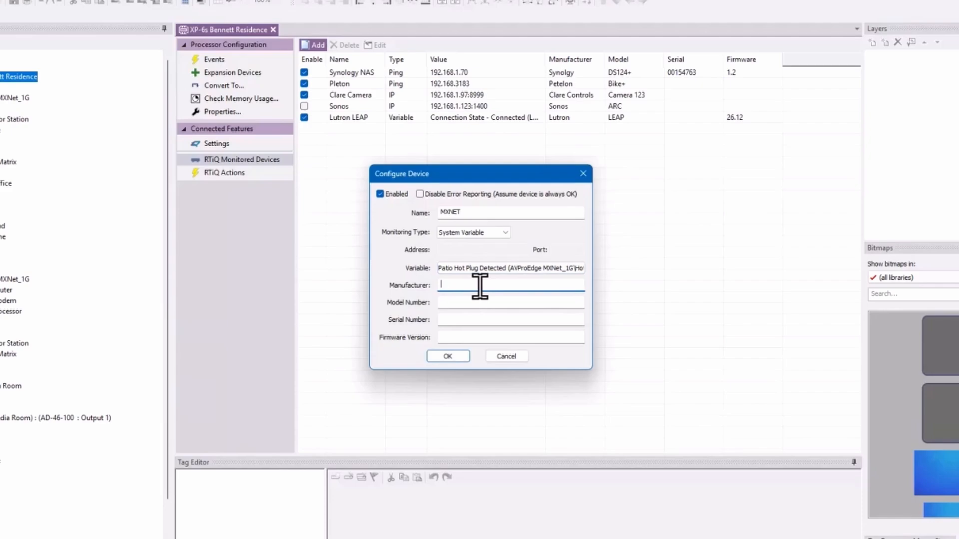
type("MXNET")
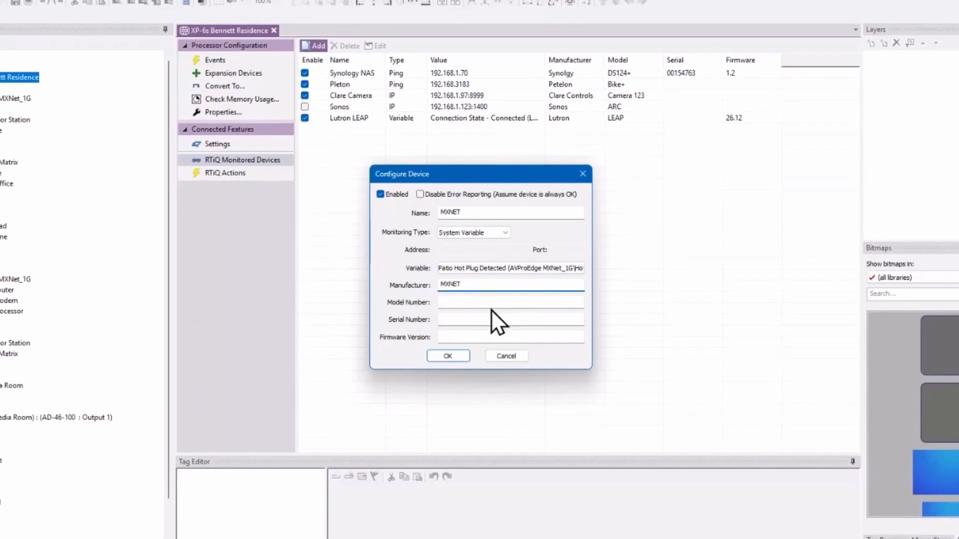
left_click(494, 300)
type("Sunb")
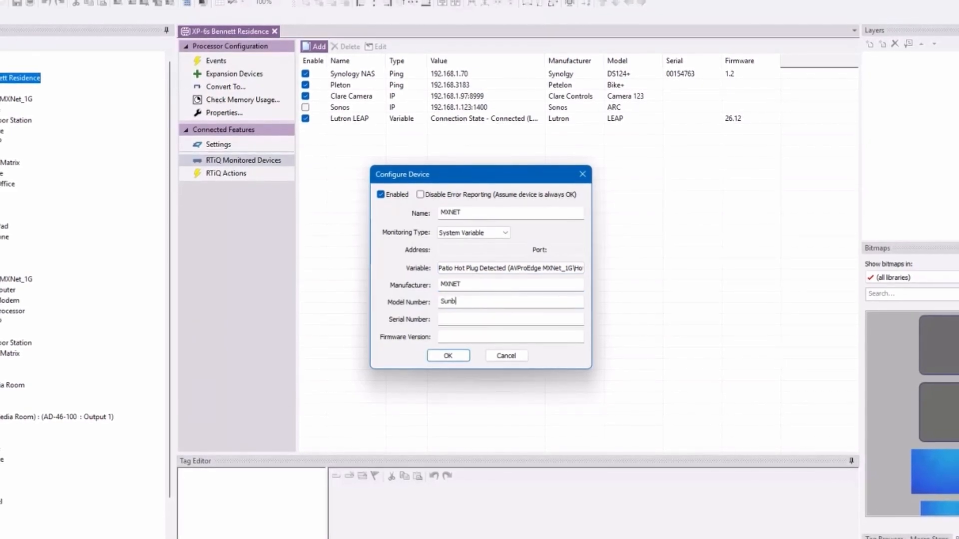
type("rite TV")
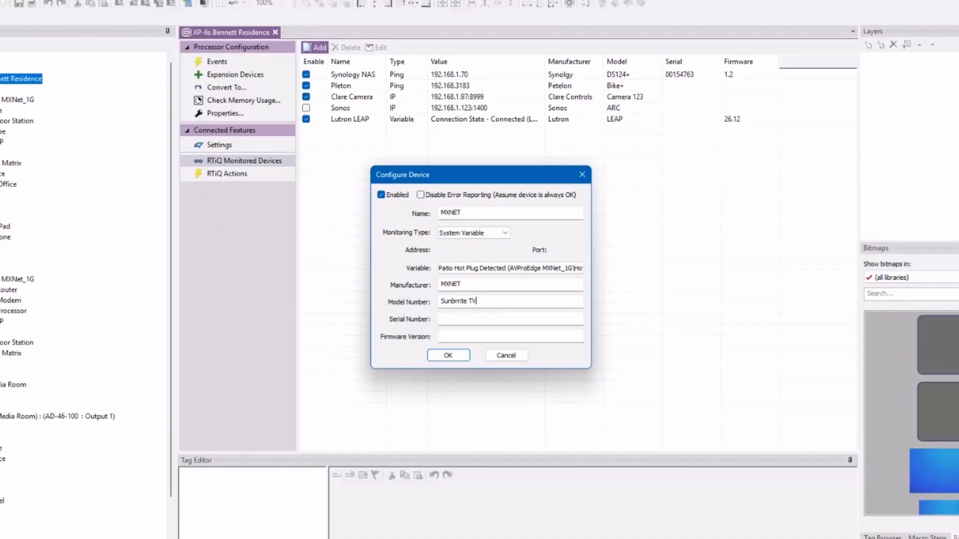
left_click(488, 319)
type("V")
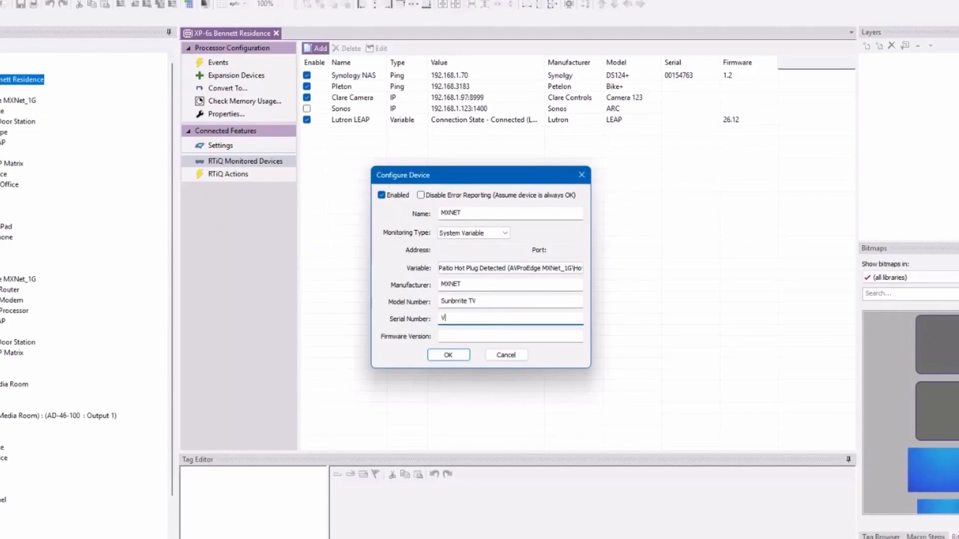
type("eranda")
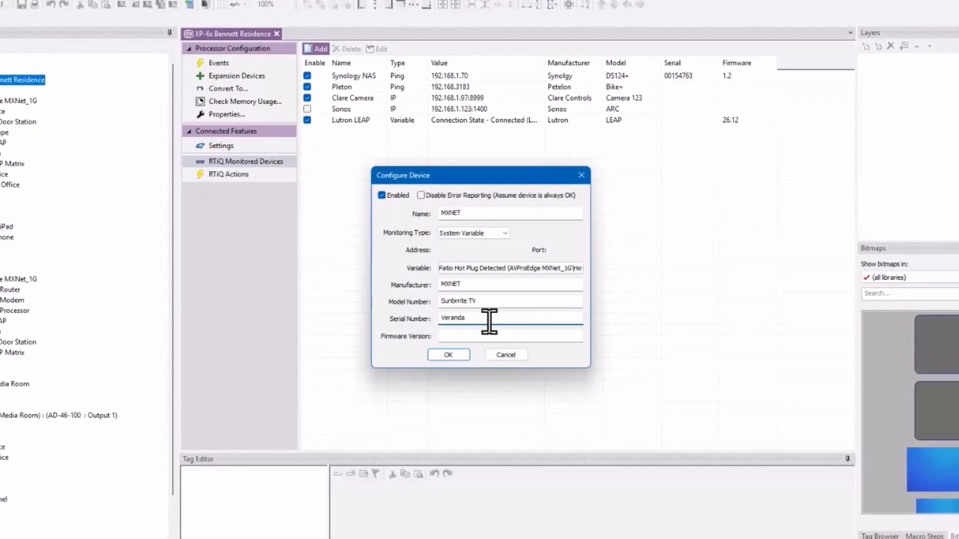
left_click(448, 355)
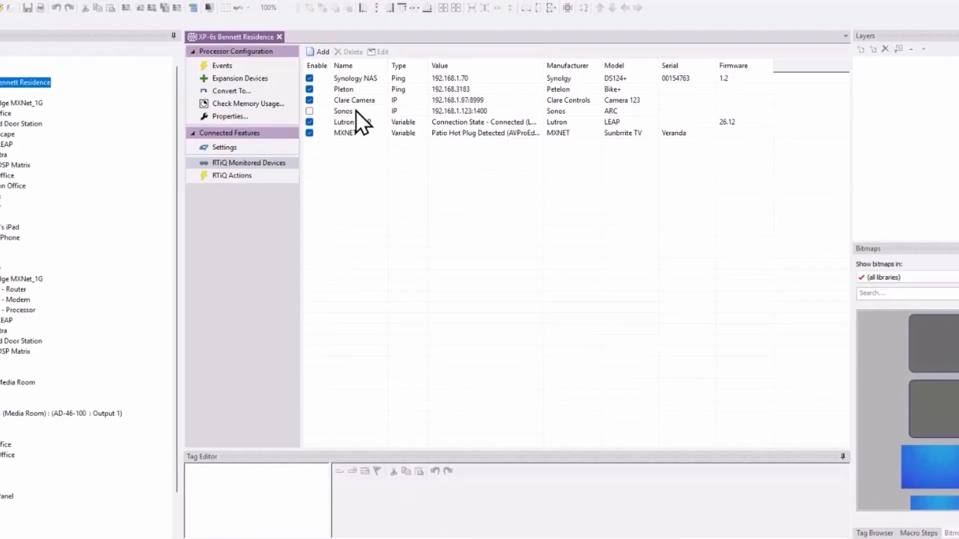
Step: Add a new device monitored by the DoorBird door station's Connected system variable
left_click(320, 55)
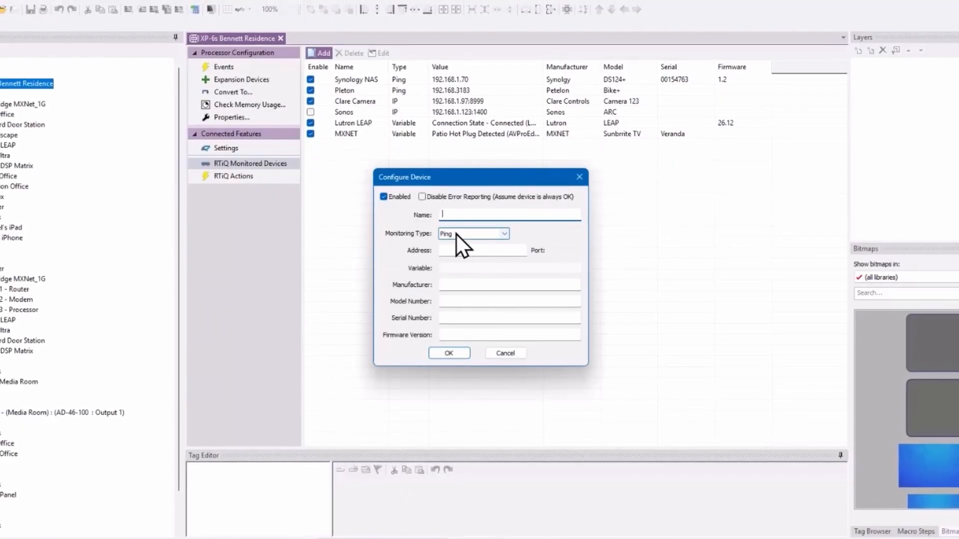
left_click(470, 234)
left_click(493, 261)
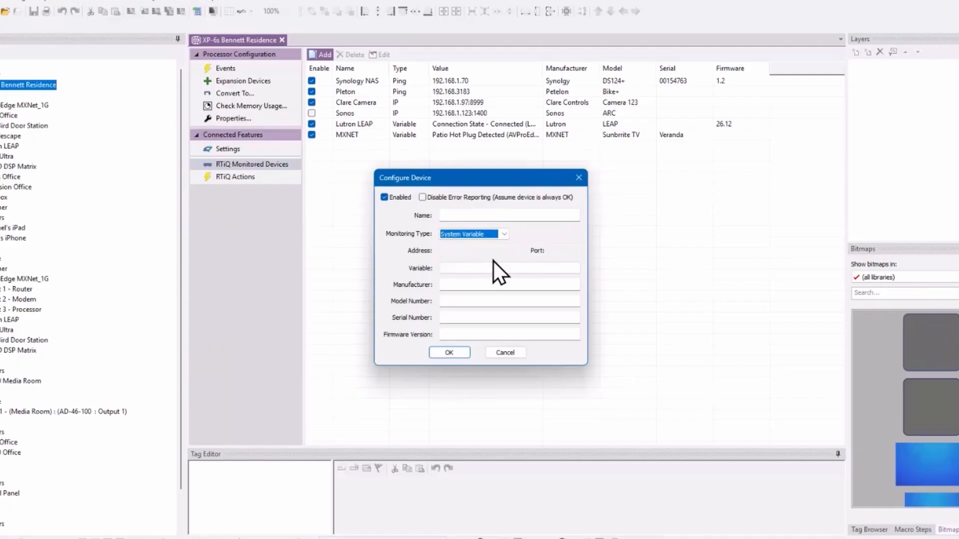
left_click(466, 269)
mouse_move(657, 314)
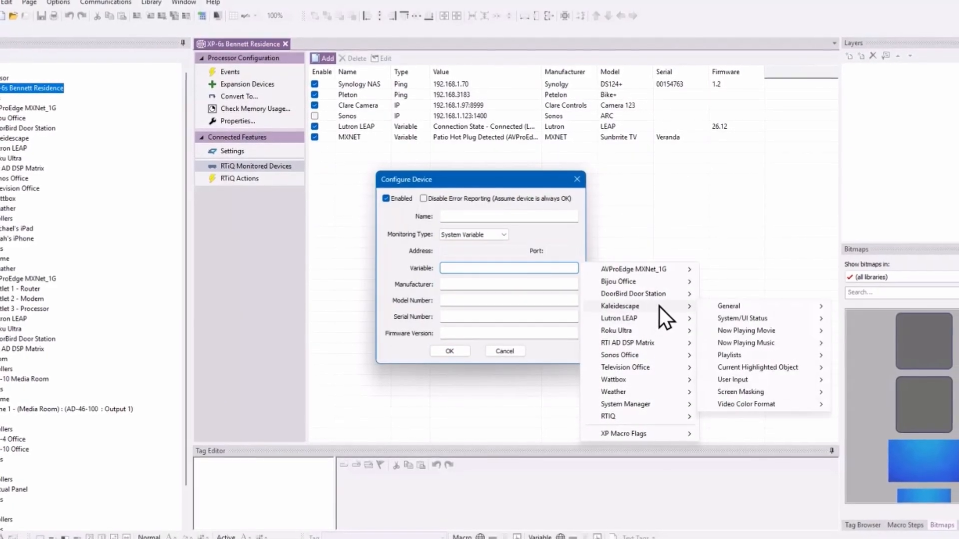
mouse_move(663, 298)
mouse_move(762, 298)
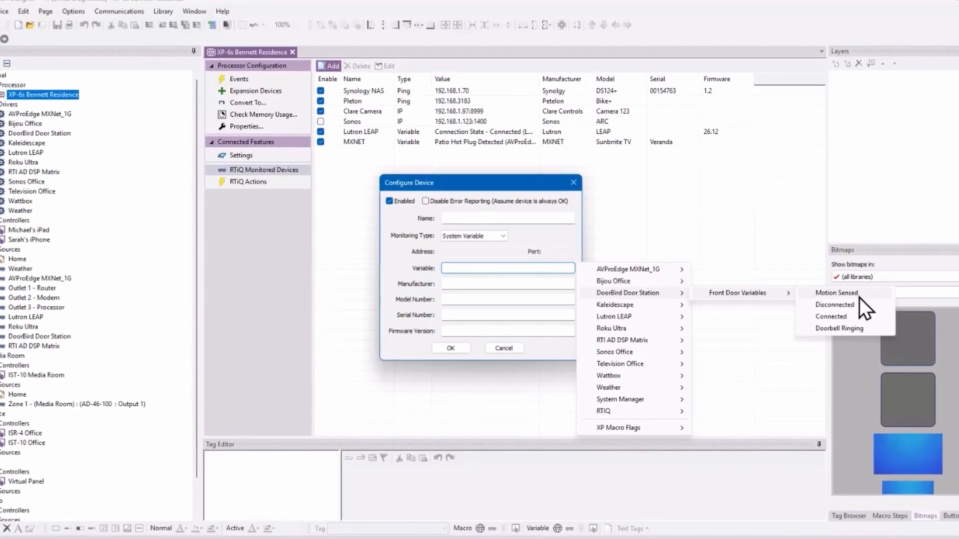
left_click(836, 318)
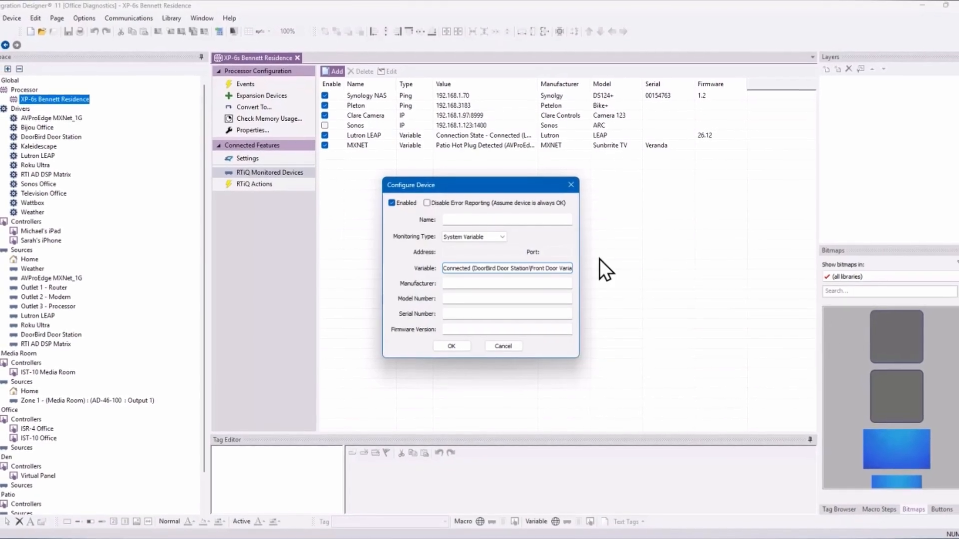
Step: Name the device DoorBird, with manufacturer DoorBird and model DS110V
left_click(481, 222)
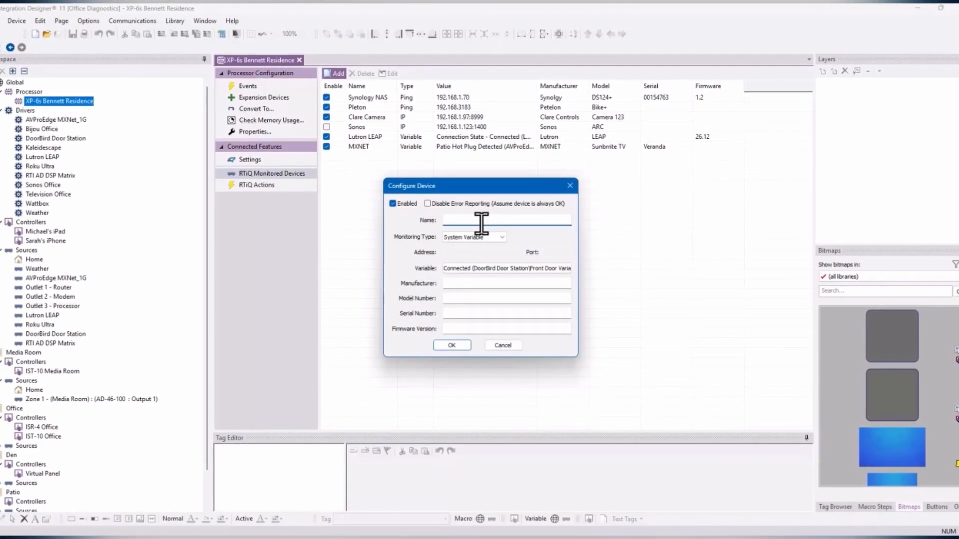
type("DoorBird")
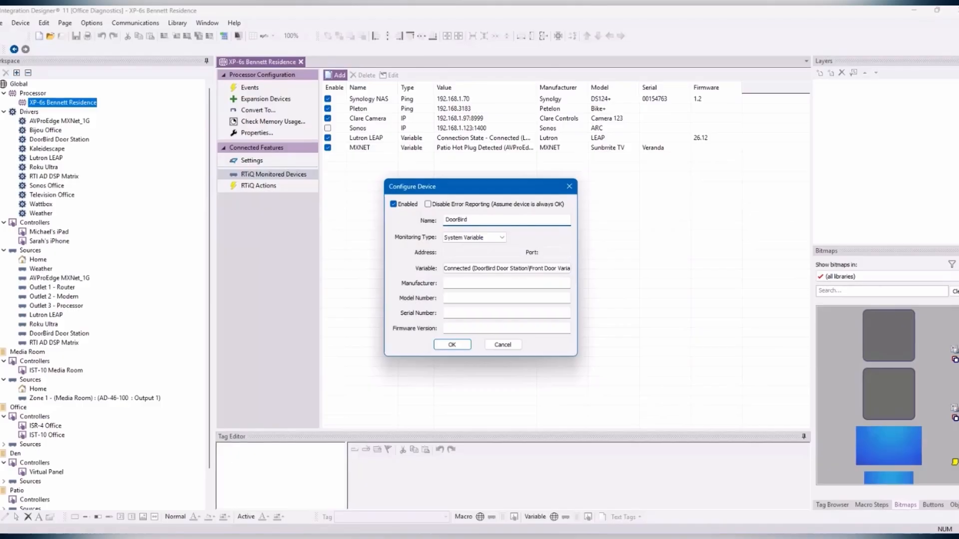
left_click(508, 283)
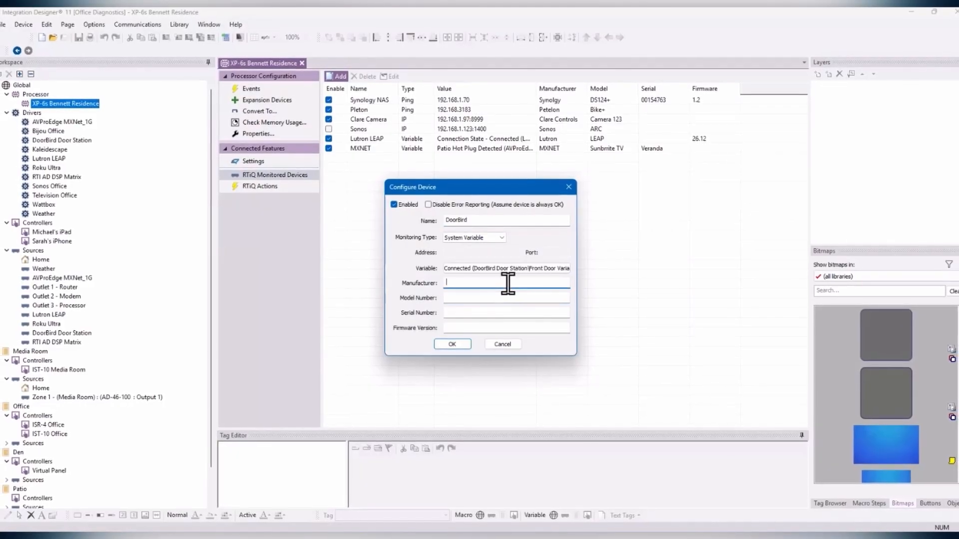
type("DoorBiar")
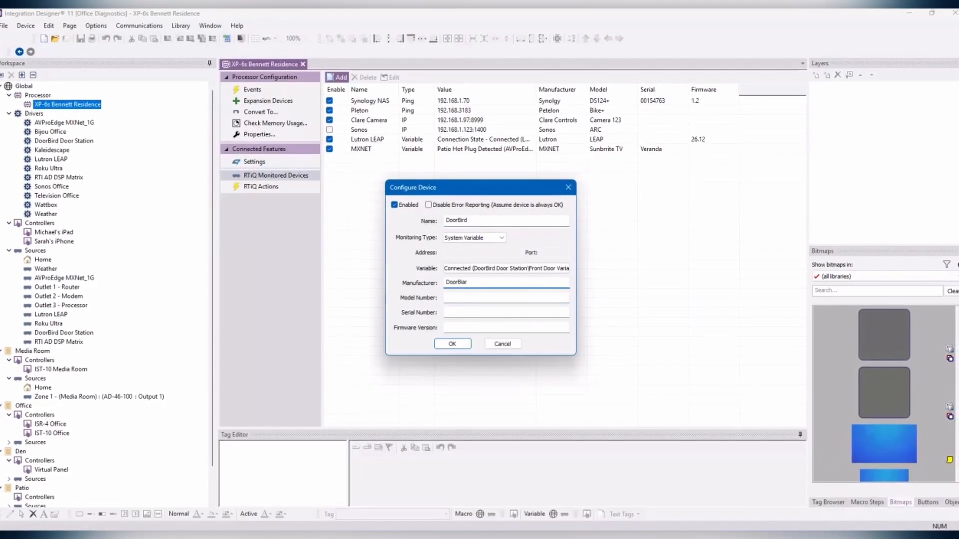
key("BackSpace")
key("BackSpace")
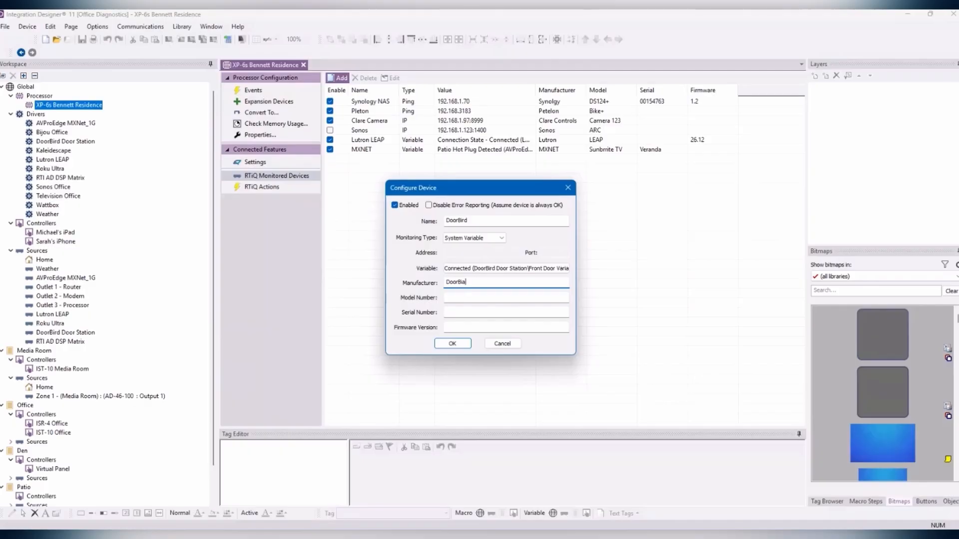
type("rd")
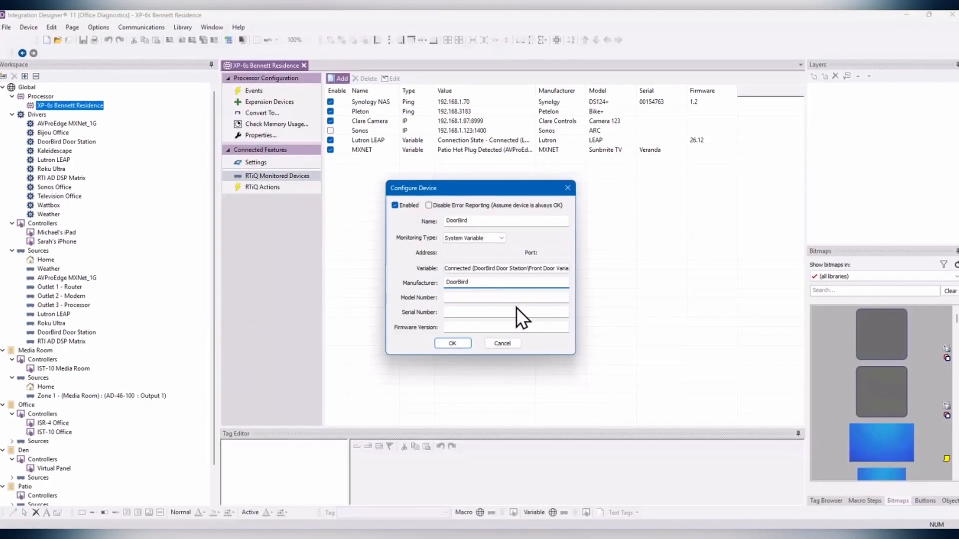
left_click(516, 301)
type("DA")
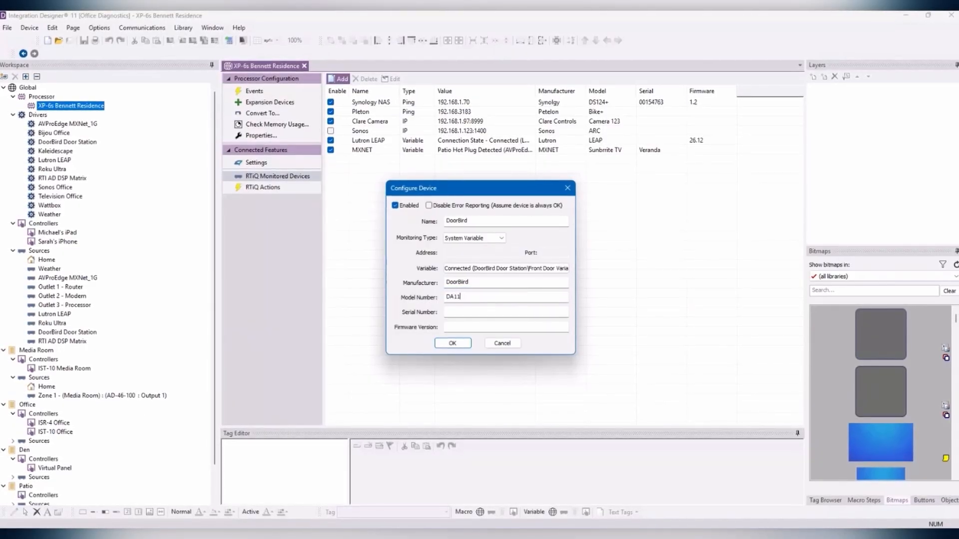
key("BackSpace")
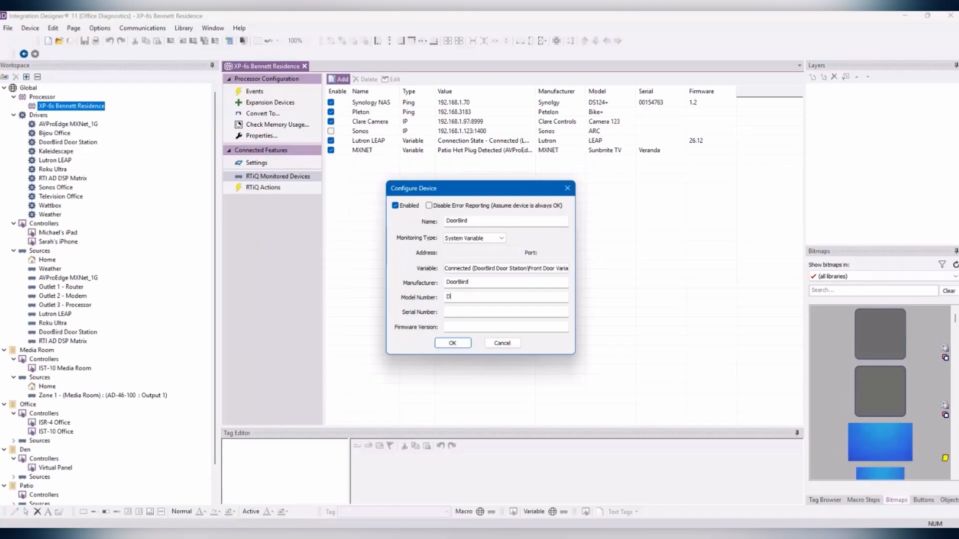
type("S110V")
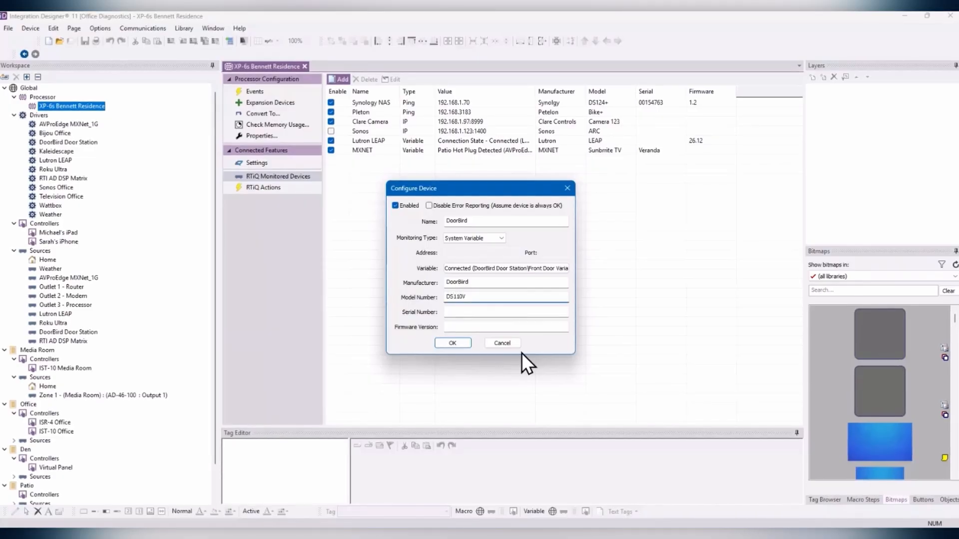
Step: Save the DoorBird DS110V monitored device and widen the Value column to show full values
left_click(461, 343)
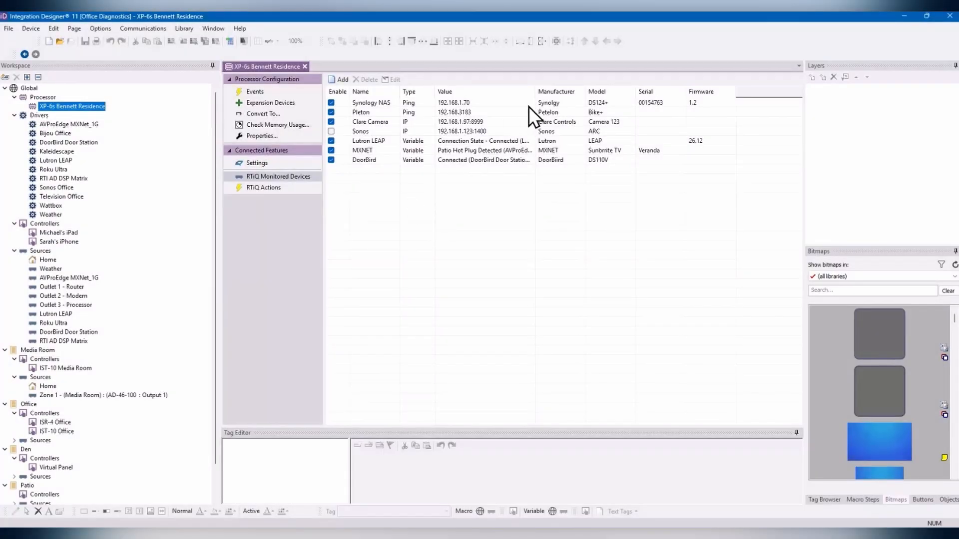
left_click_drag(534, 94, 611, 99)
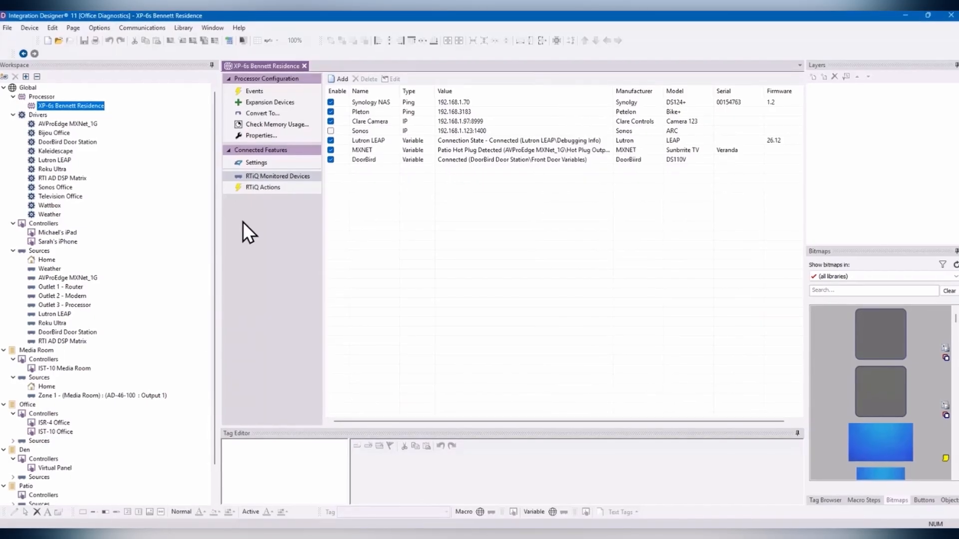
Step: Add an RTiQ action named 'Reset Patio TV Hotplug' and enlarge the macro editing area
left_click(276, 187)
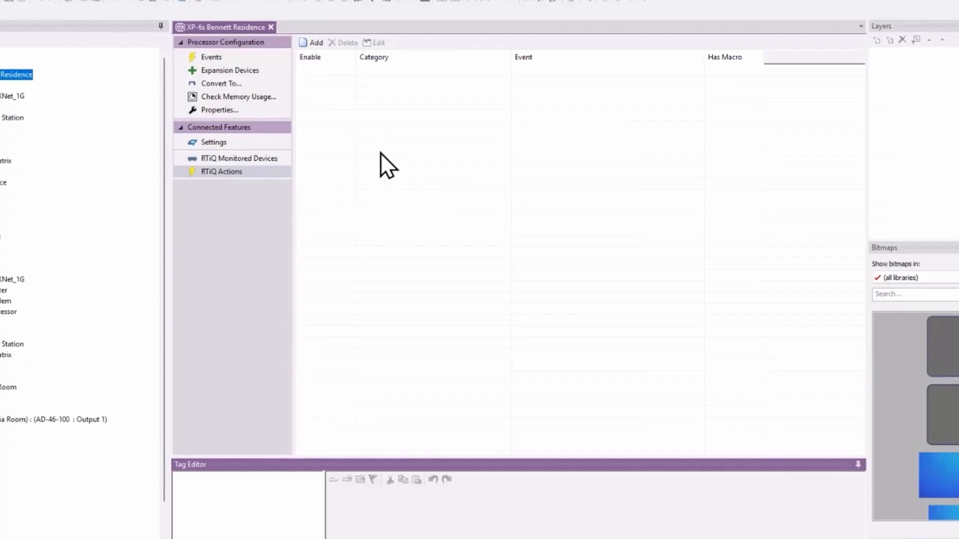
left_click(309, 41)
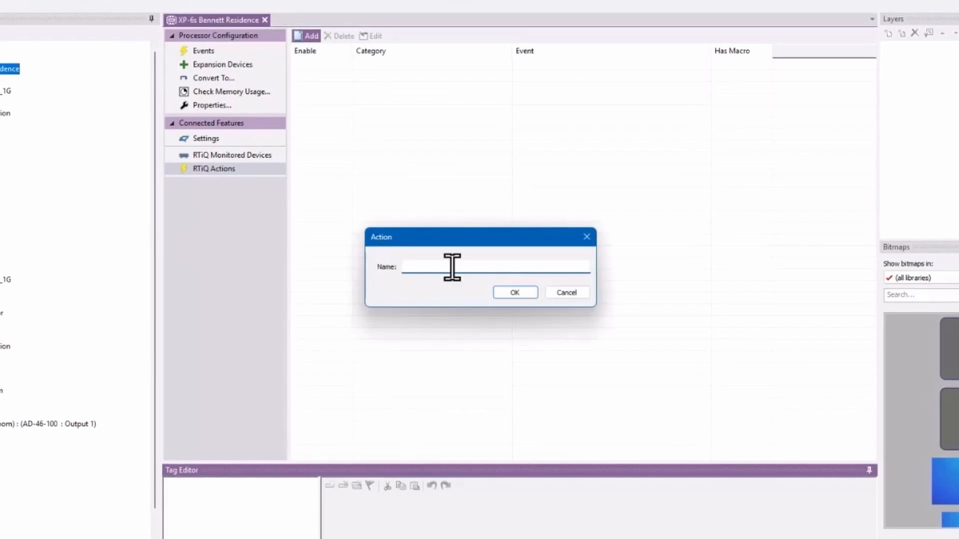
type("R")
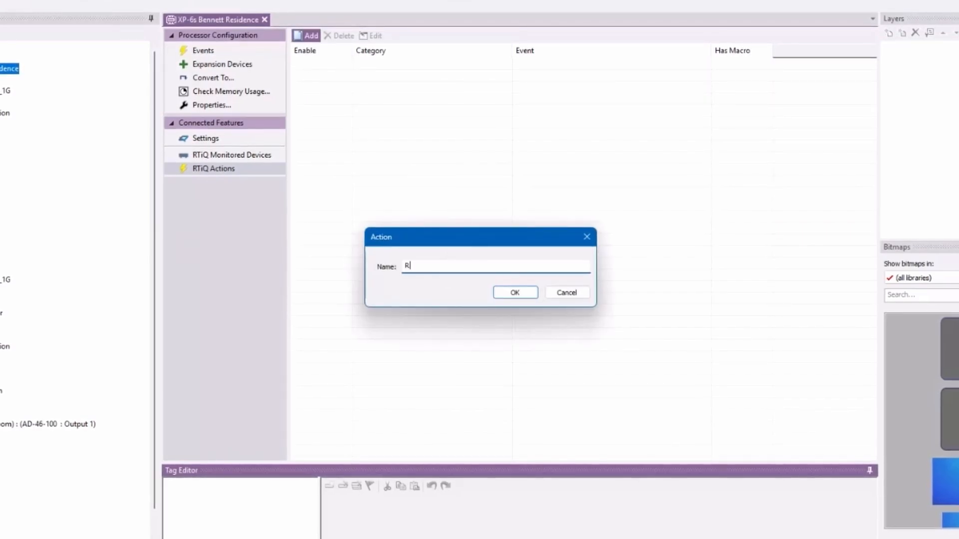
type("eset Patio TV Hotplug")
left_click(506, 291)
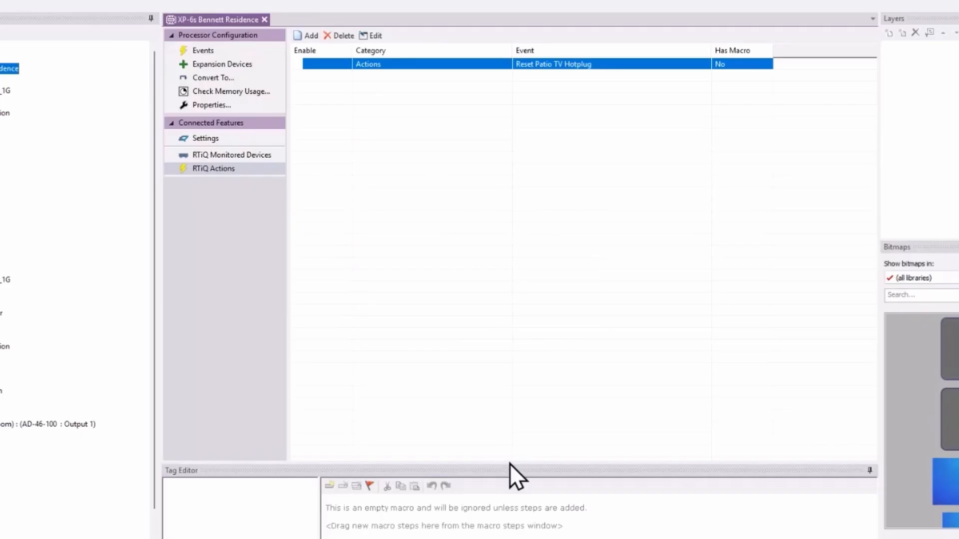
left_click_drag(510, 464, 510, 291)
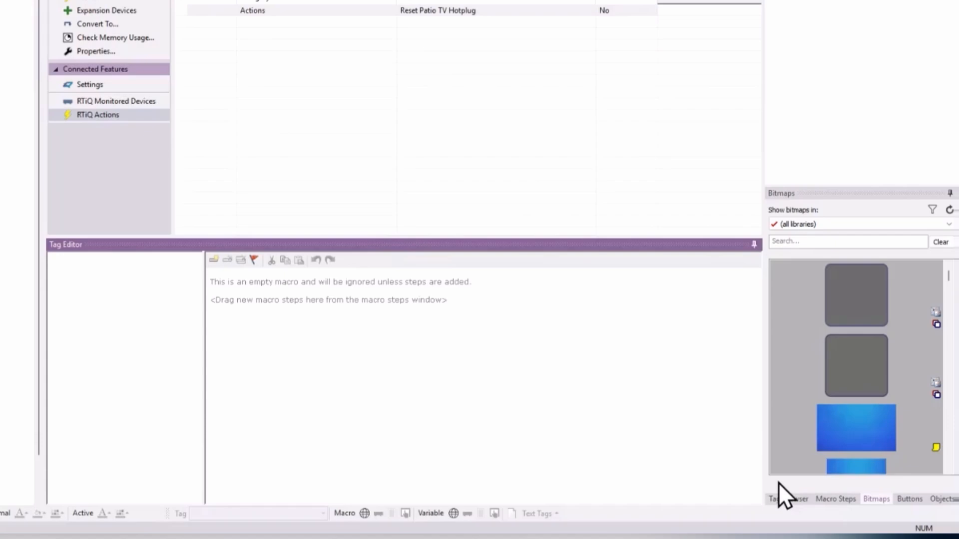
Step: Add an AVProEdge MXNet_1G HotPlugs \ Output HotPlug Reset command targeting Patio to the macro
left_click(836, 499)
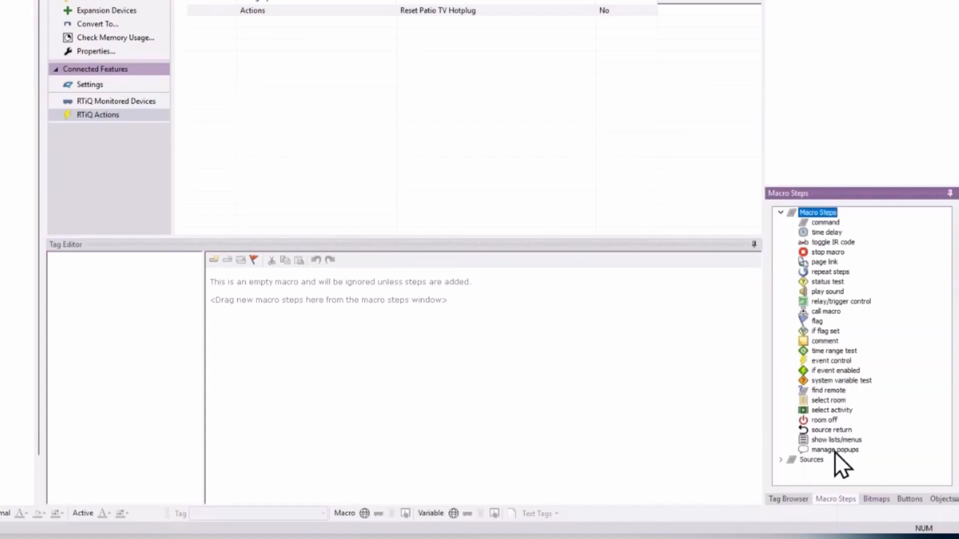
double_click(824, 223)
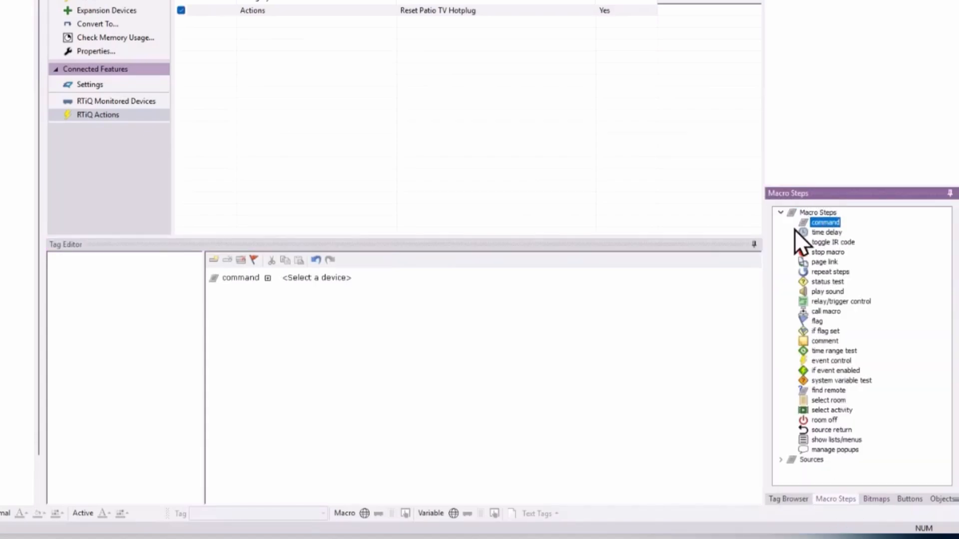
left_click(336, 283)
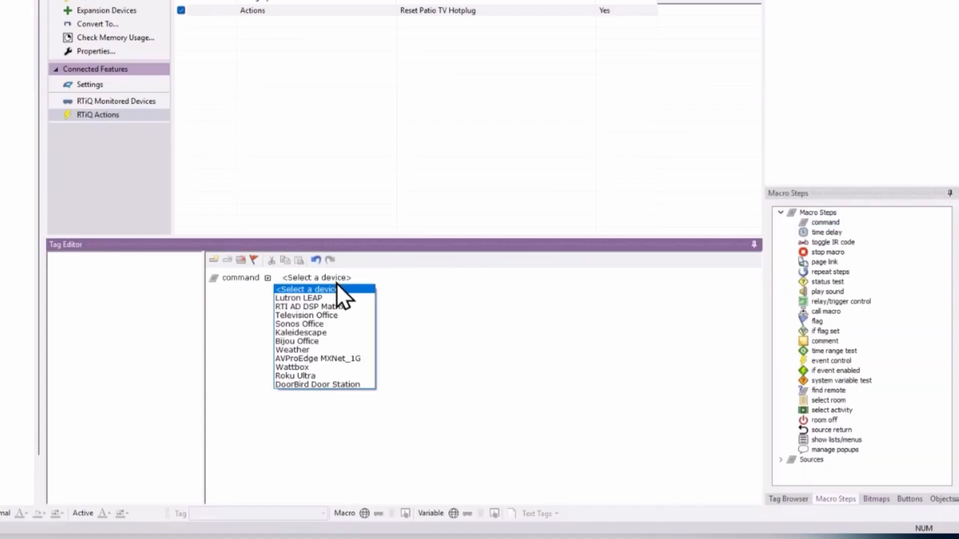
left_click(339, 358)
left_click(440, 277)
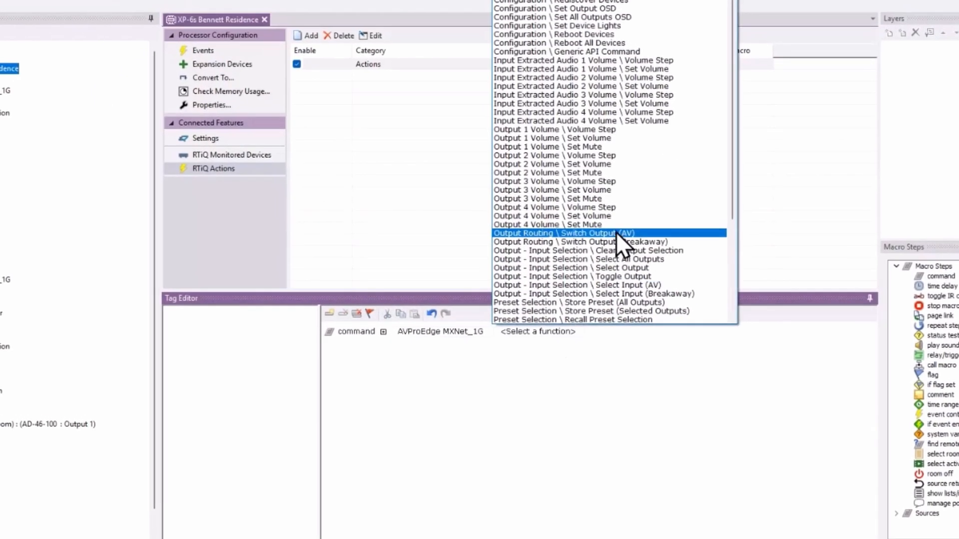
scroll(636, 193, "down", 3)
scroll(643, 230, "down", 3)
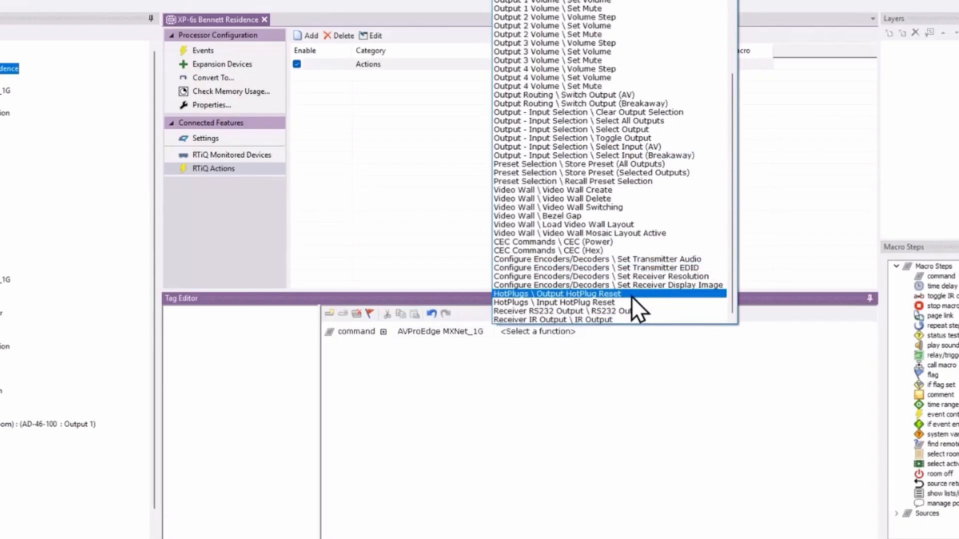
left_click(599, 297)
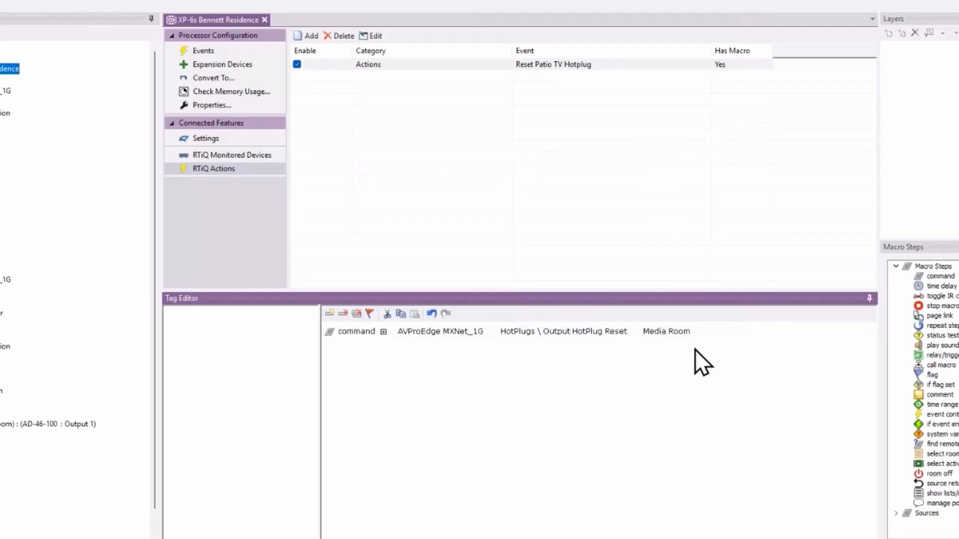
left_click(687, 337)
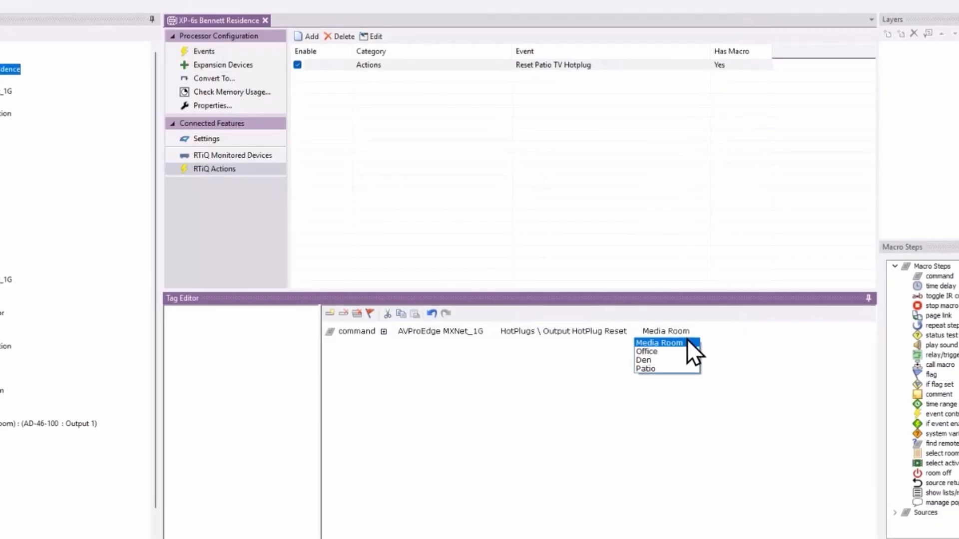
left_click(670, 378)
left_click(680, 333)
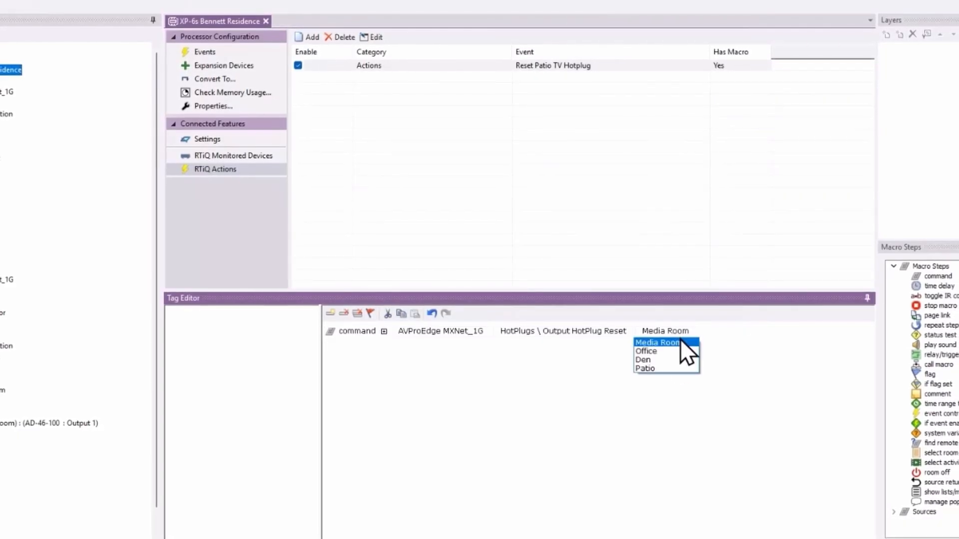
left_click(678, 368)
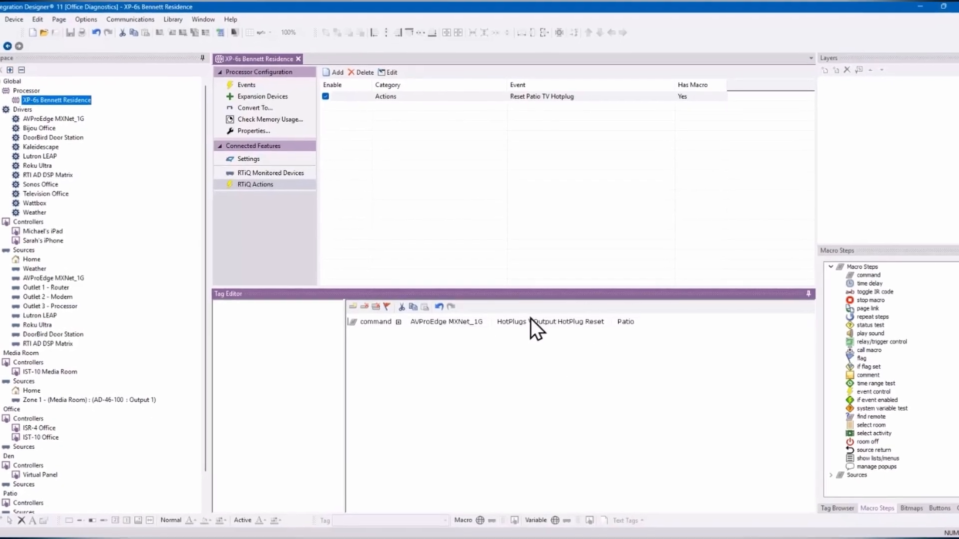
Step: Add an RTiQ action named 'Reset Router' and select it for macro editing
left_click(335, 74)
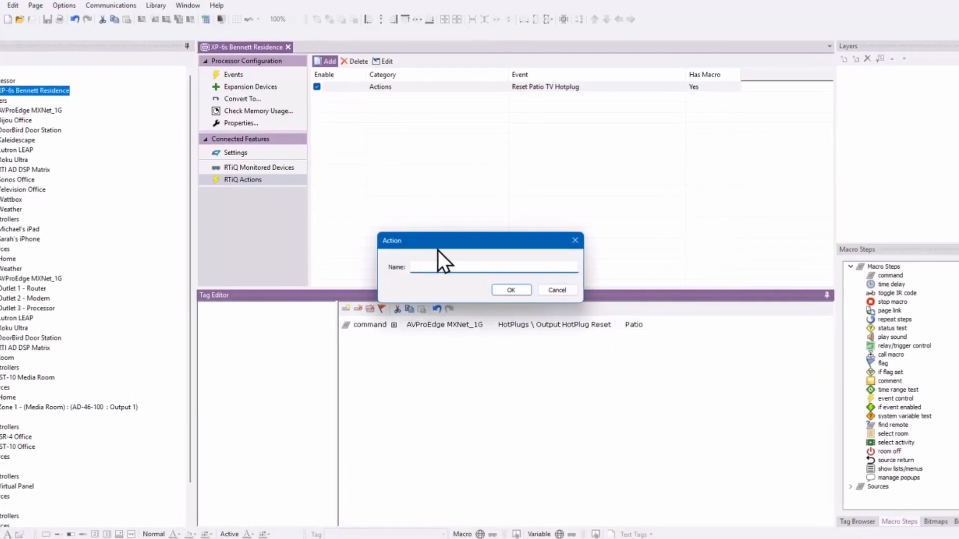
type("Reset Router")
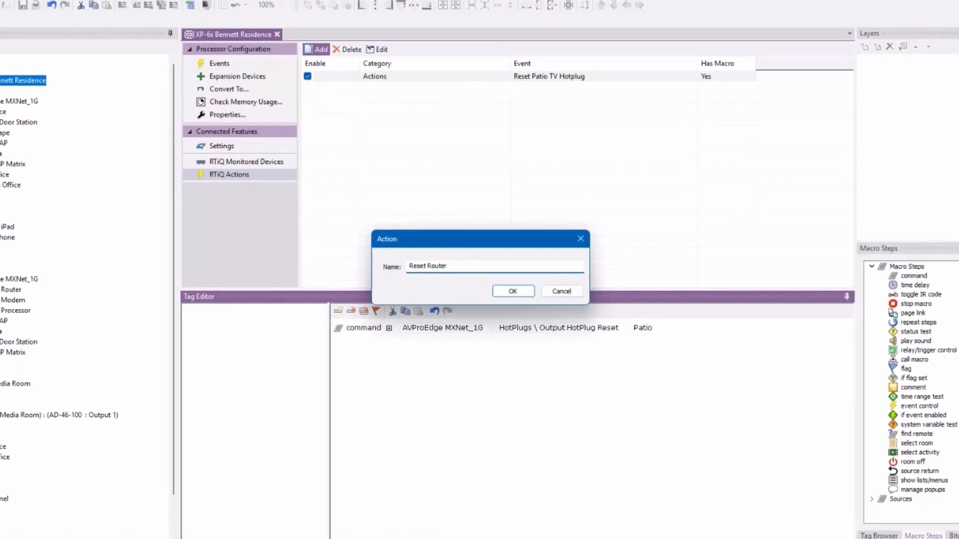
key("Return")
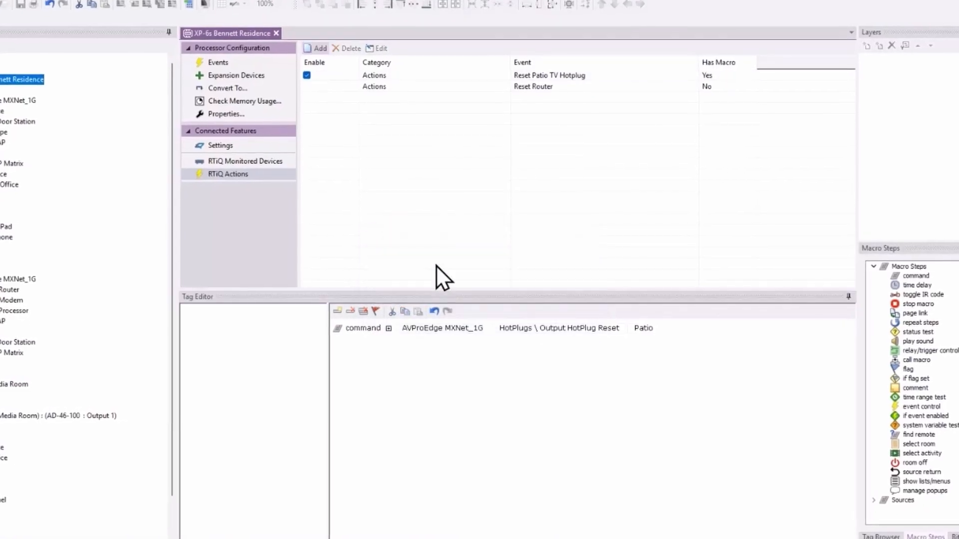
left_click(535, 85)
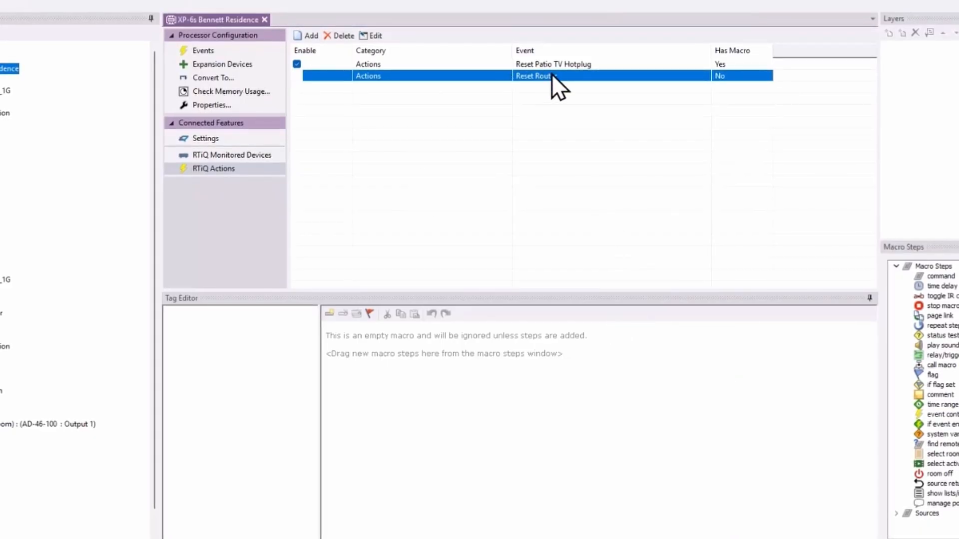
Step: Add a Wattbox Router \ Reset command with value 0 to the Reset Router macro
left_click_drag(917, 277, 359, 332)
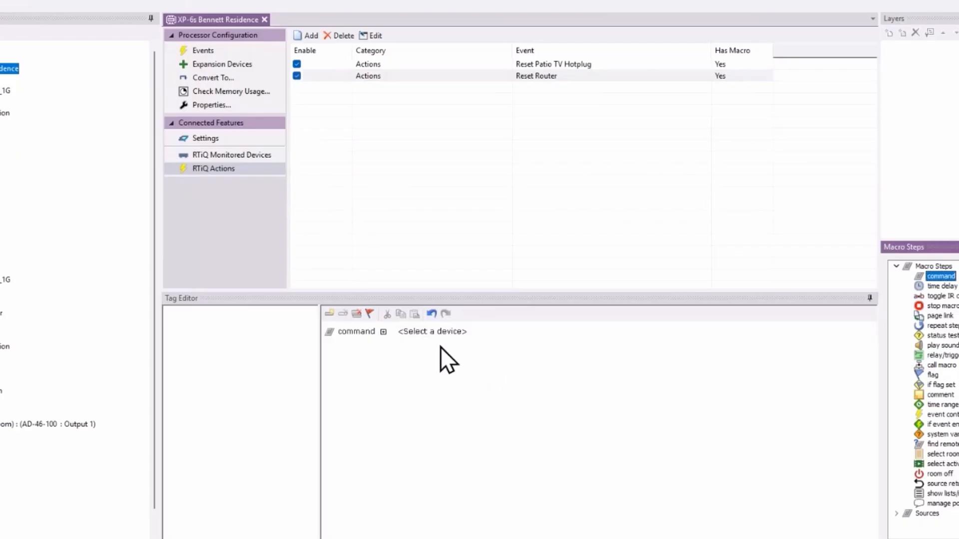
left_click(442, 331)
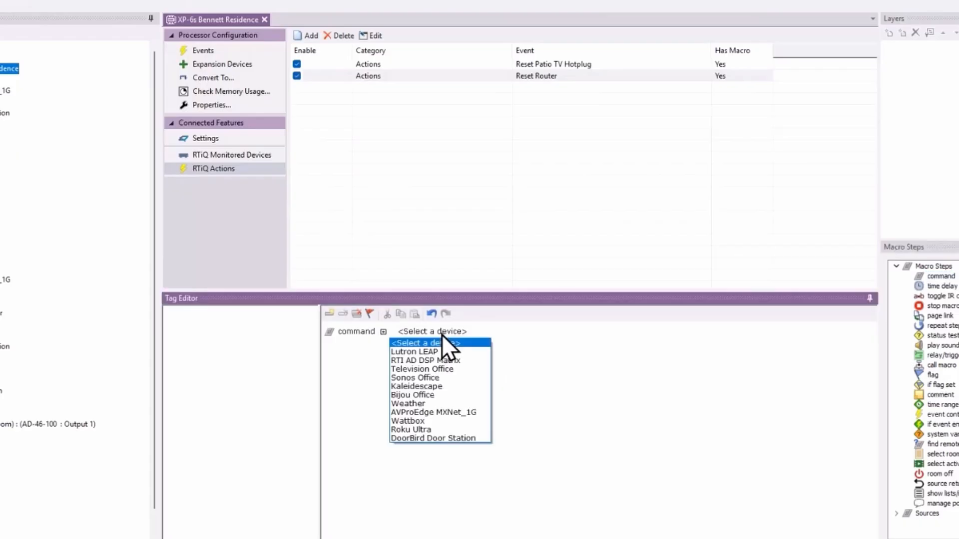
left_click(439, 422)
left_click(501, 334)
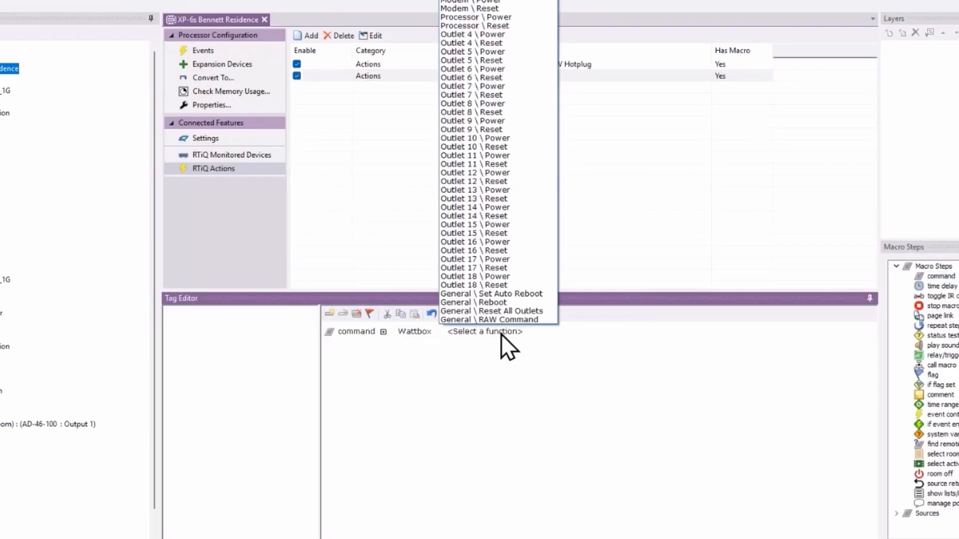
left_click(493, 4)
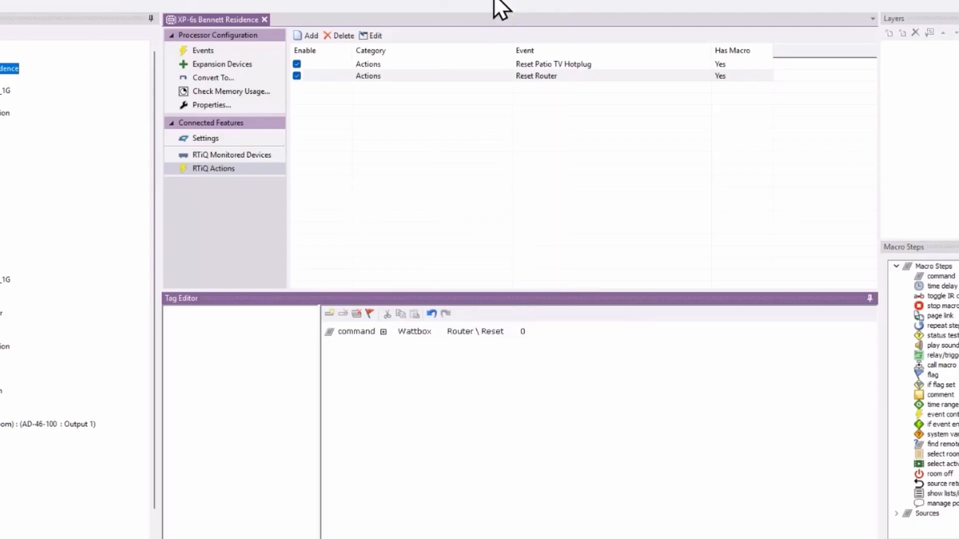
left_click(525, 334)
left_click(551, 361)
Step: Add an RTiQ action named 'Reset Sallite' and select it for macro editing
left_click(315, 37)
type("Res")
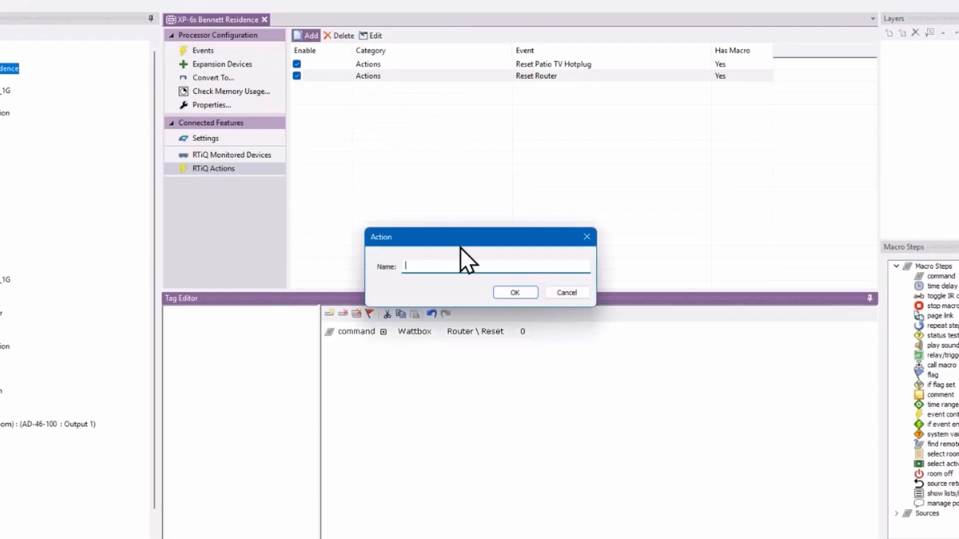
type("et Sallite")
key("Return")
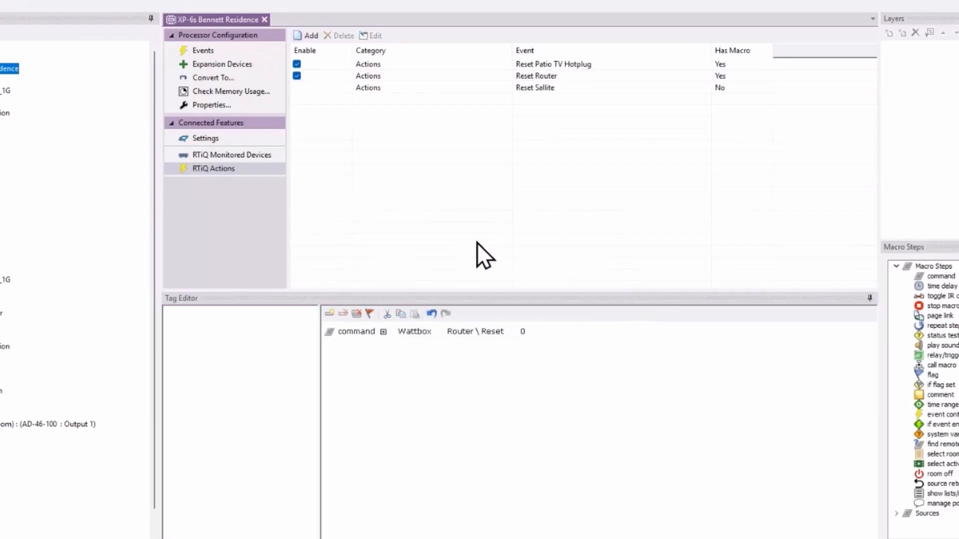
left_click(558, 89)
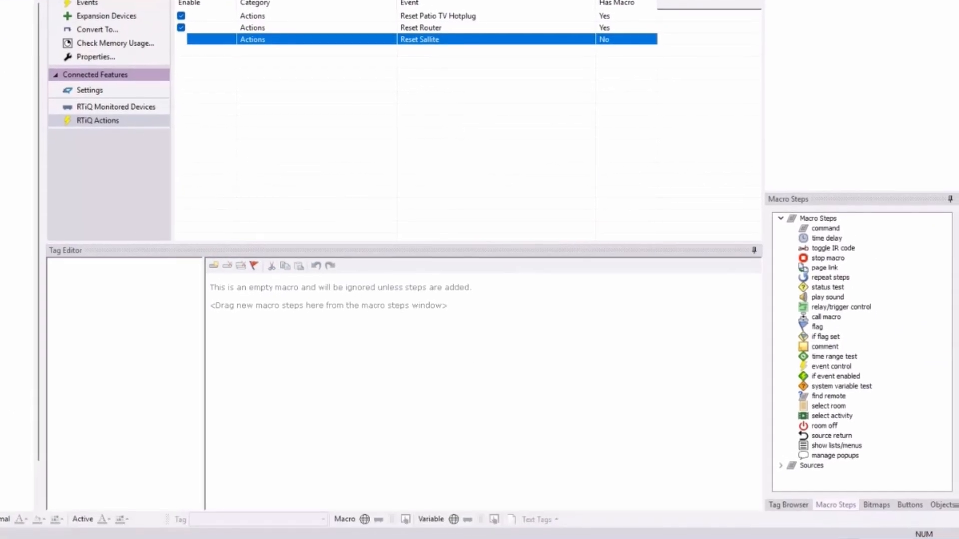
Step: Add a Wattbox Outlet 4 \ Reset command to the Reset Sallite macro and display the processor's events
left_click_drag(827, 228, 364, 288)
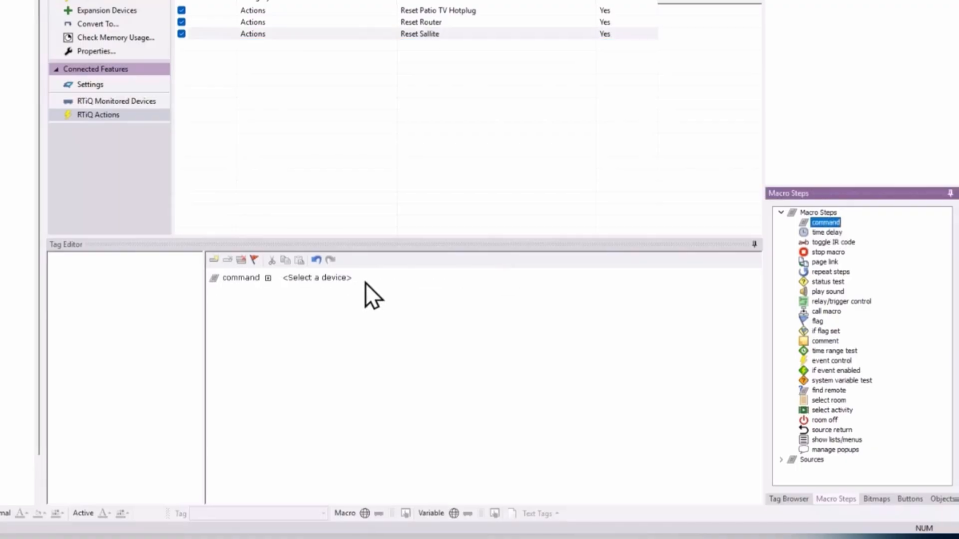
left_click(340, 279)
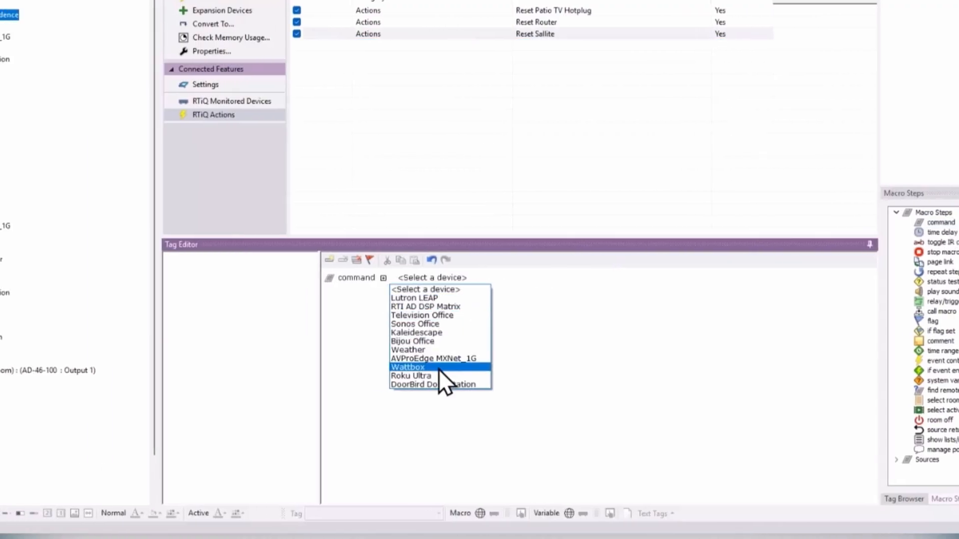
left_click(440, 370)
left_click(504, 279)
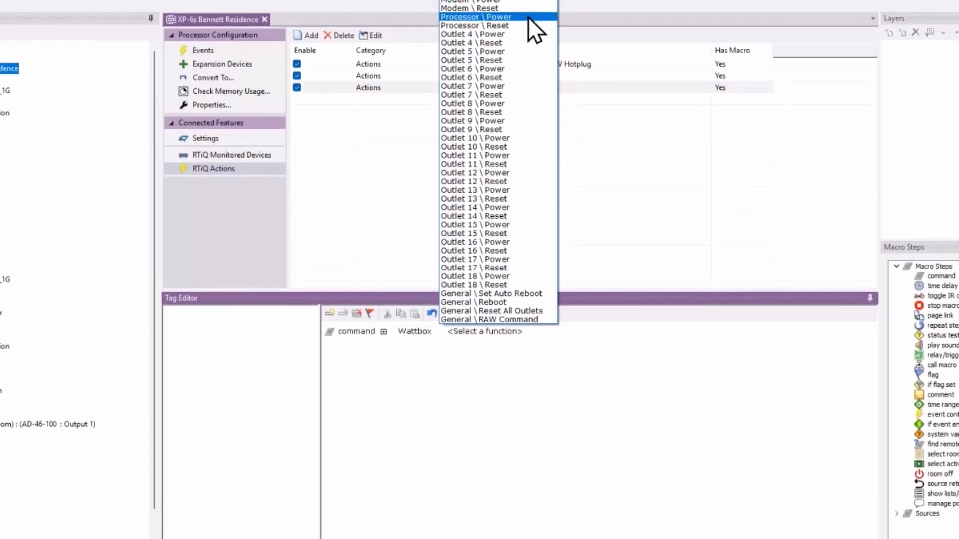
left_click(515, 43)
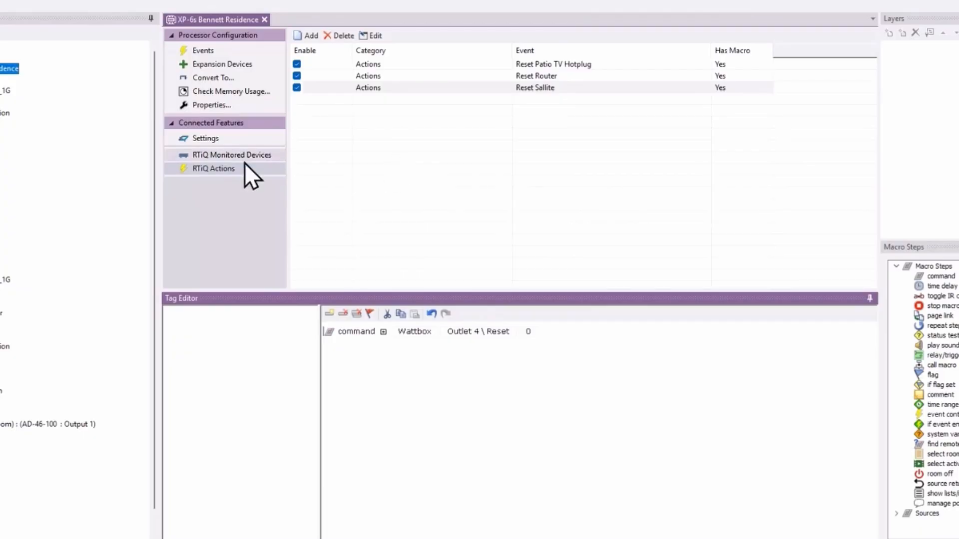
left_click(225, 55)
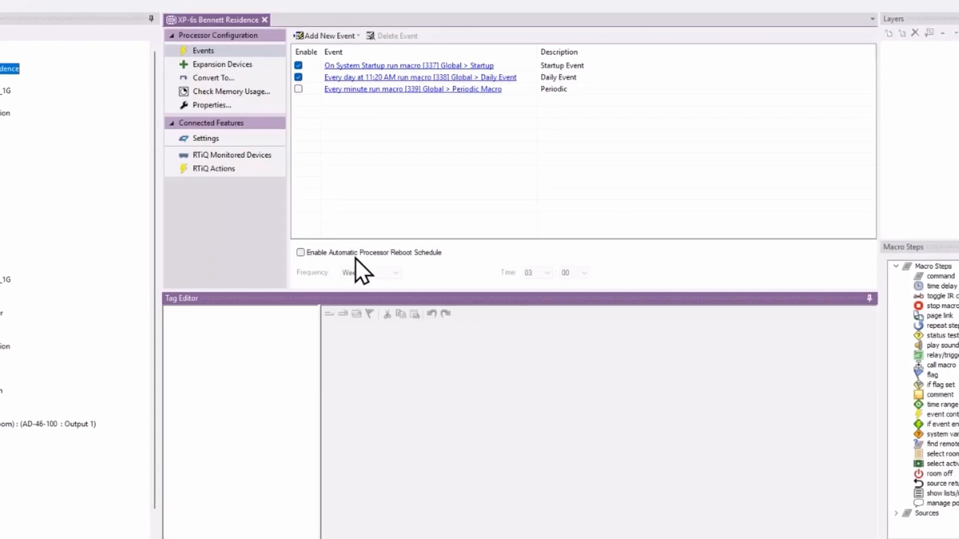
Step: Enable the automatic processor reboot schedule with frequency Daily at 03:00
left_click(302, 253)
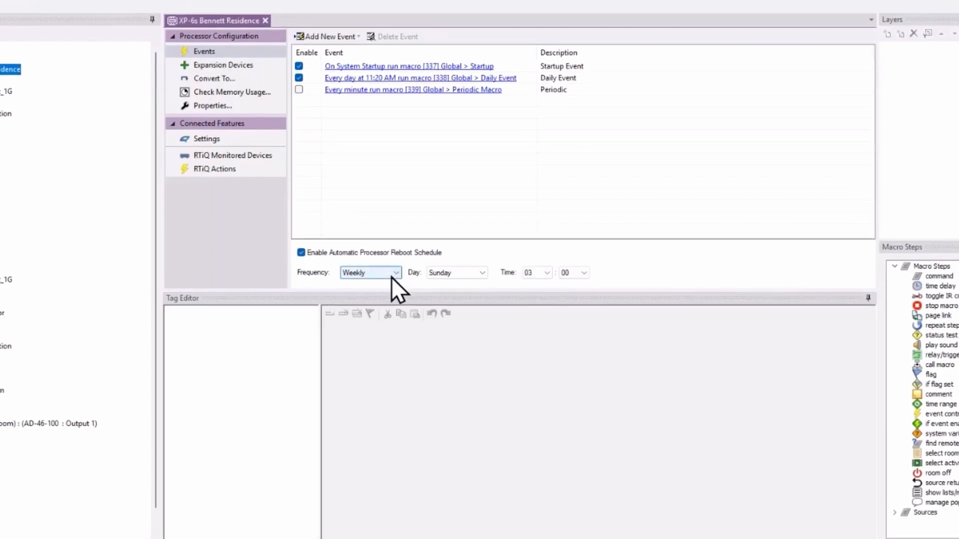
left_click(393, 270)
left_click(393, 271)
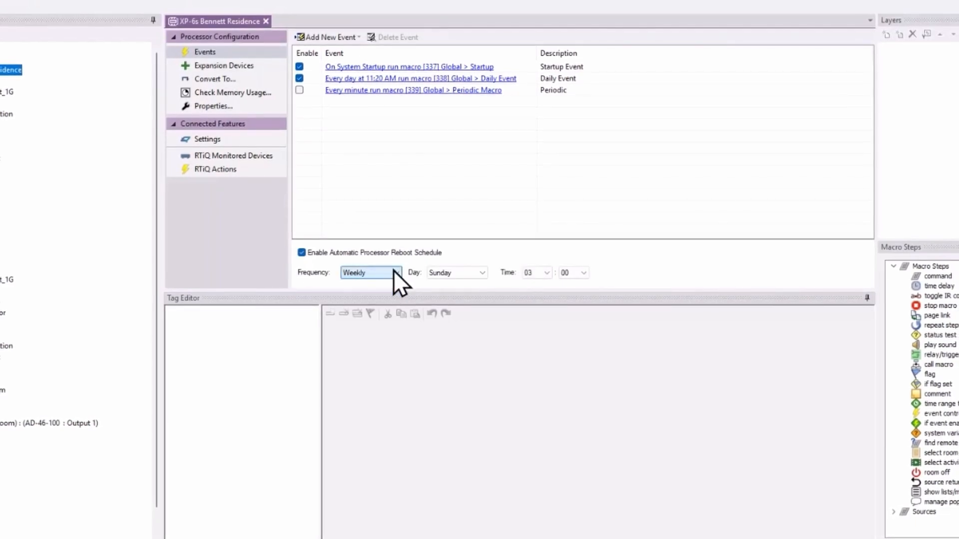
left_click(480, 273)
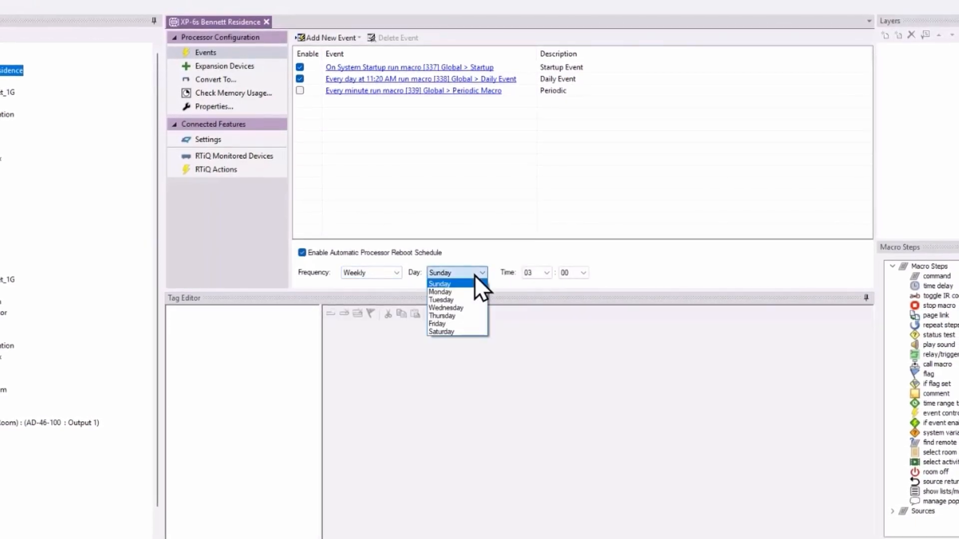
left_click(480, 323)
left_click(545, 272)
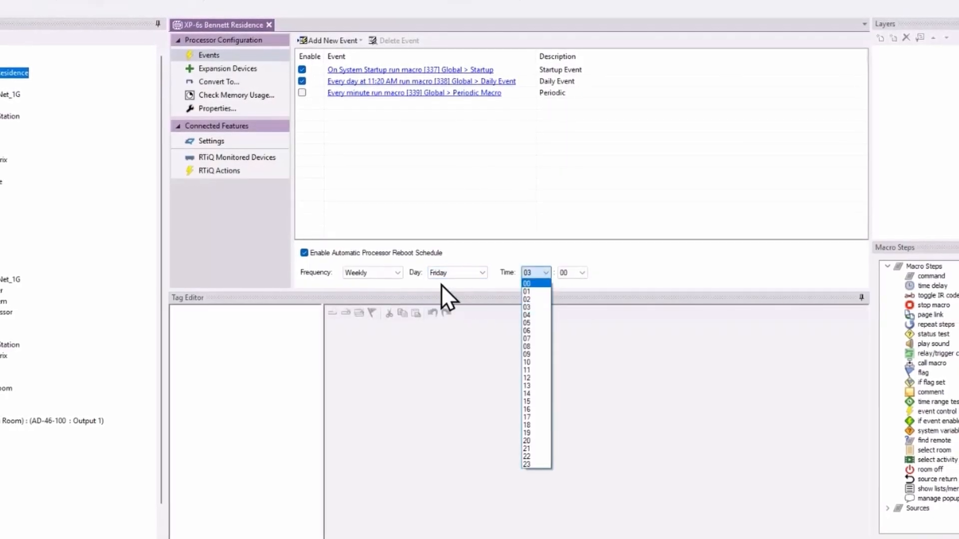
left_click(386, 274)
left_click(385, 273)
left_click(385, 286)
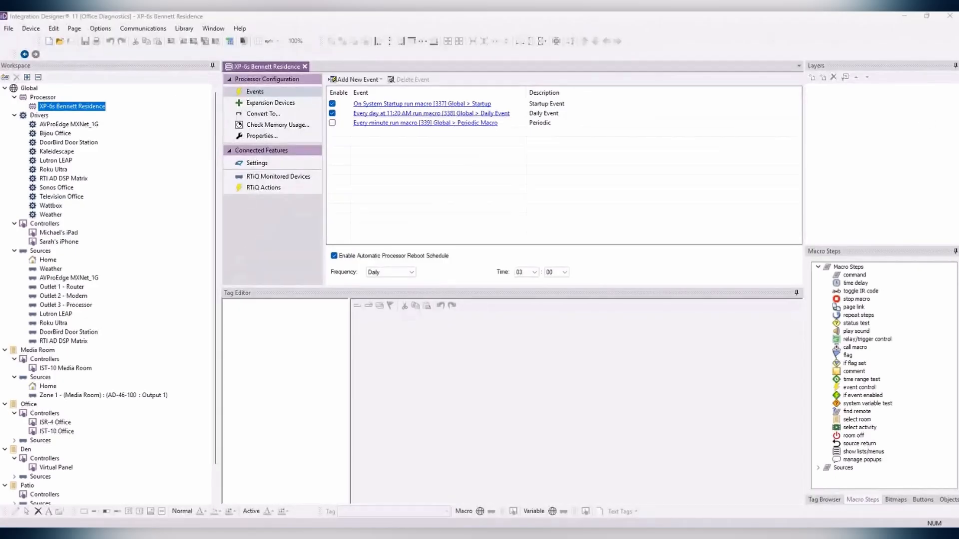
Step: Maximize the Brave window, open the RTI website, and sign in with the saved dealer login
left_click_drag(920, 101, 371, 72)
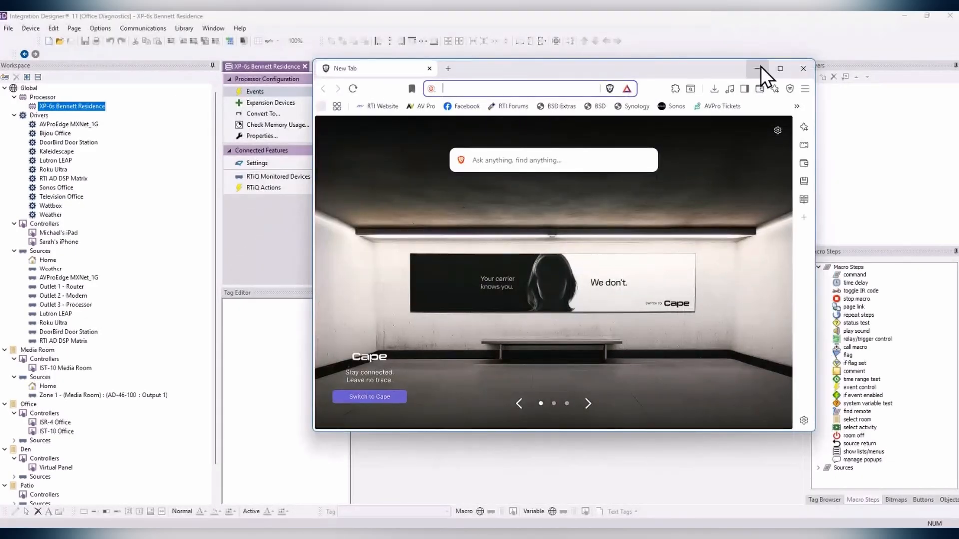
left_click(780, 68)
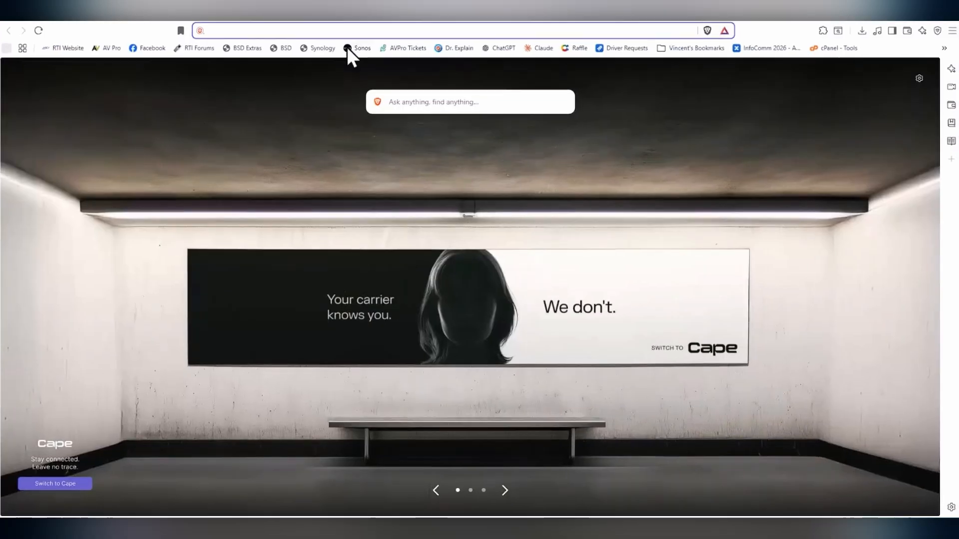
left_click(61, 48)
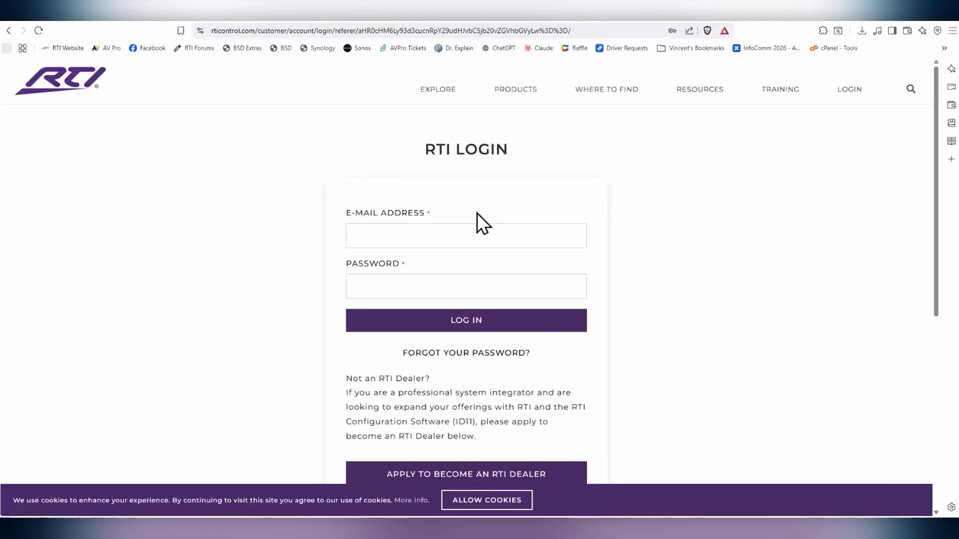
left_click(448, 243)
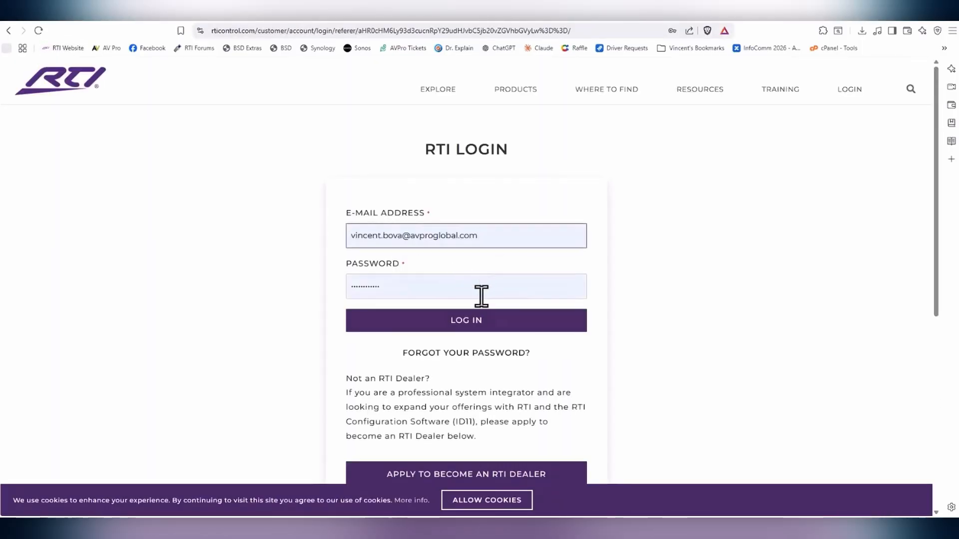
left_click(477, 325)
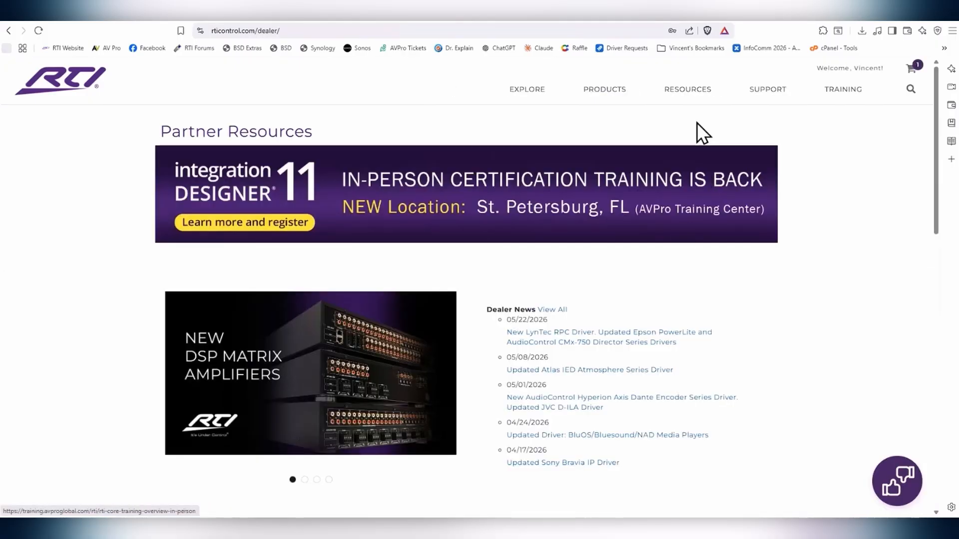
mouse_move(687, 93)
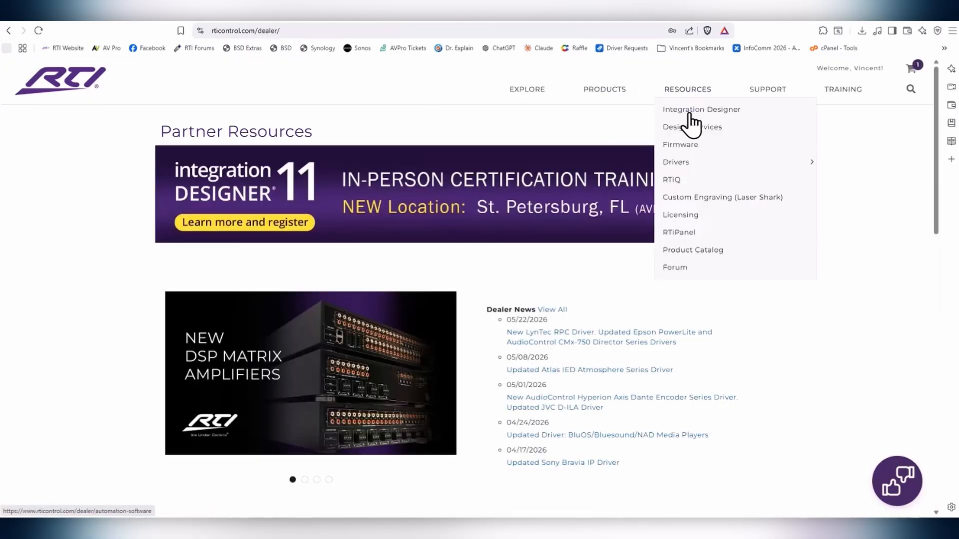
Step: Open the RTiQ portal from Partner Resources and zoom the Systems Map
left_click(679, 180)
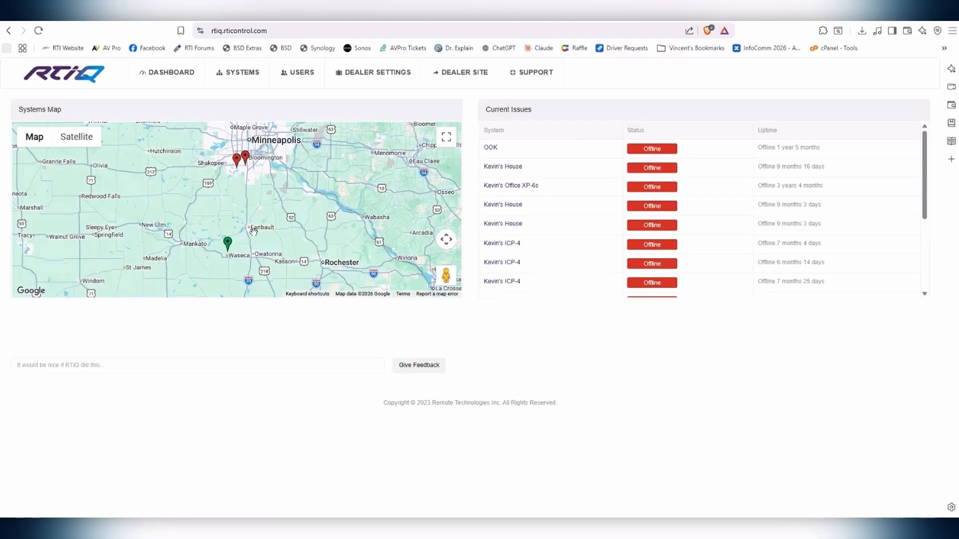
scroll(260, 227, "down", 2)
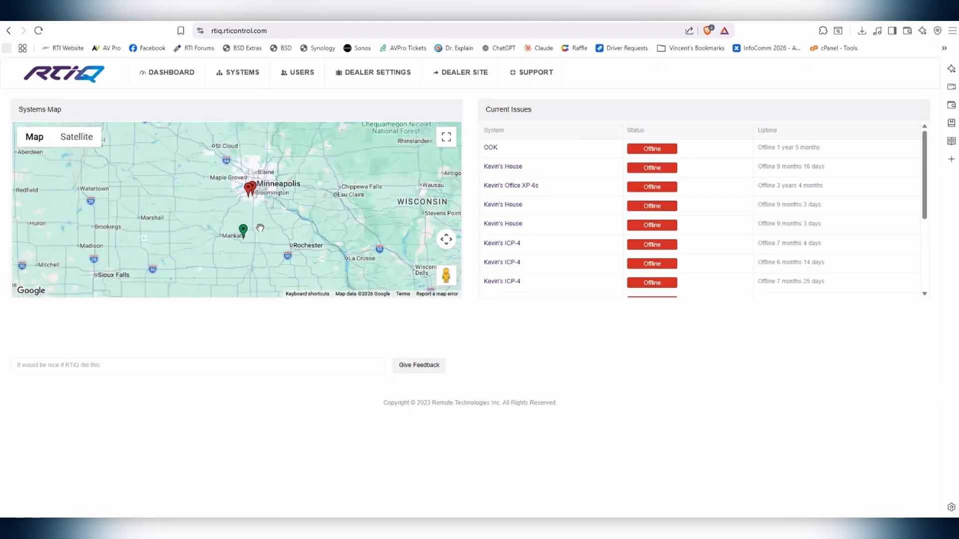
scroll(260, 228, "up", 1)
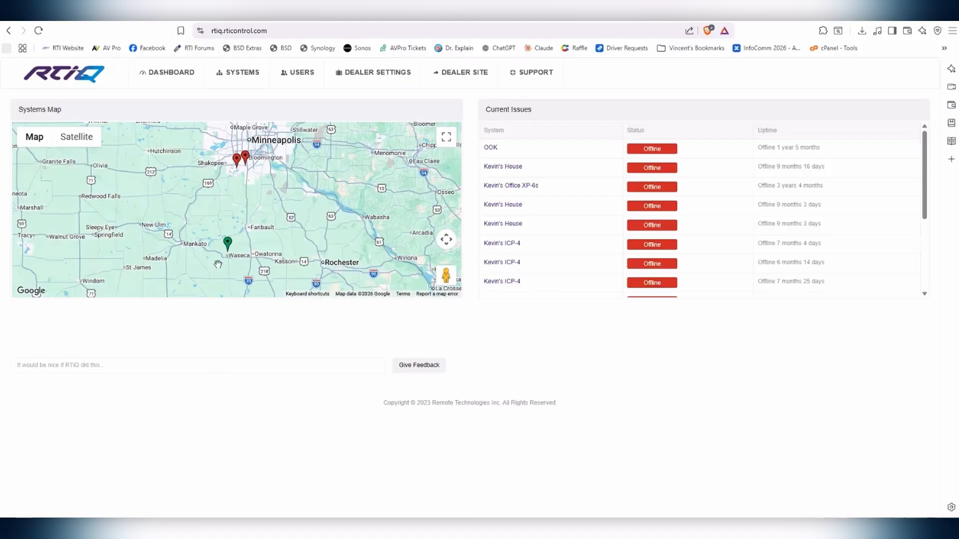
Step: View the Waseca marker's Morris House status on the map, then close it
left_click(227, 243)
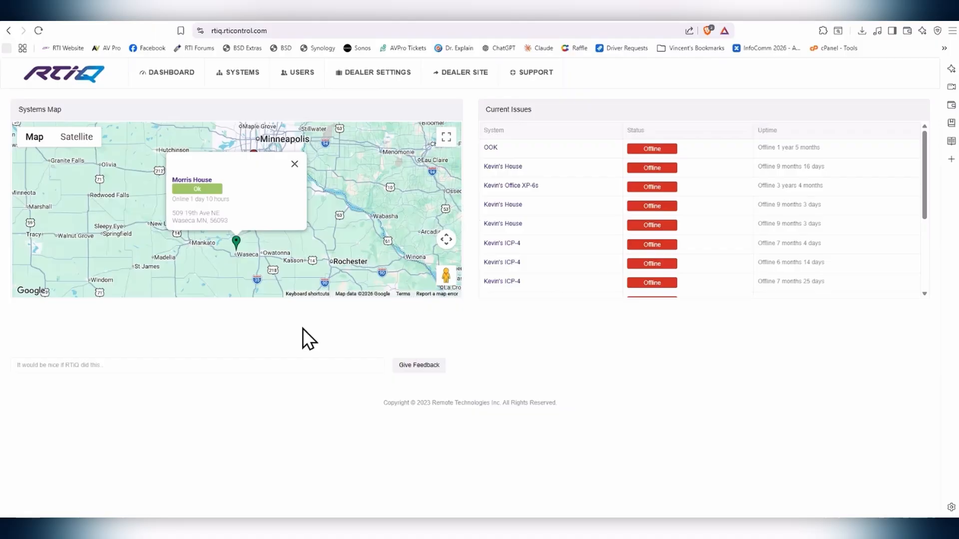
left_click(294, 164)
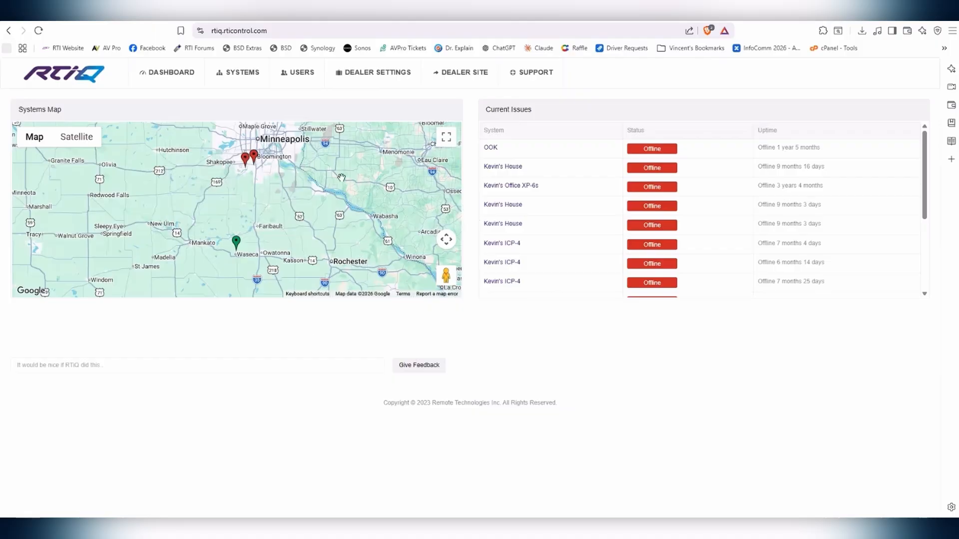
scroll(332, 224, "down", 5)
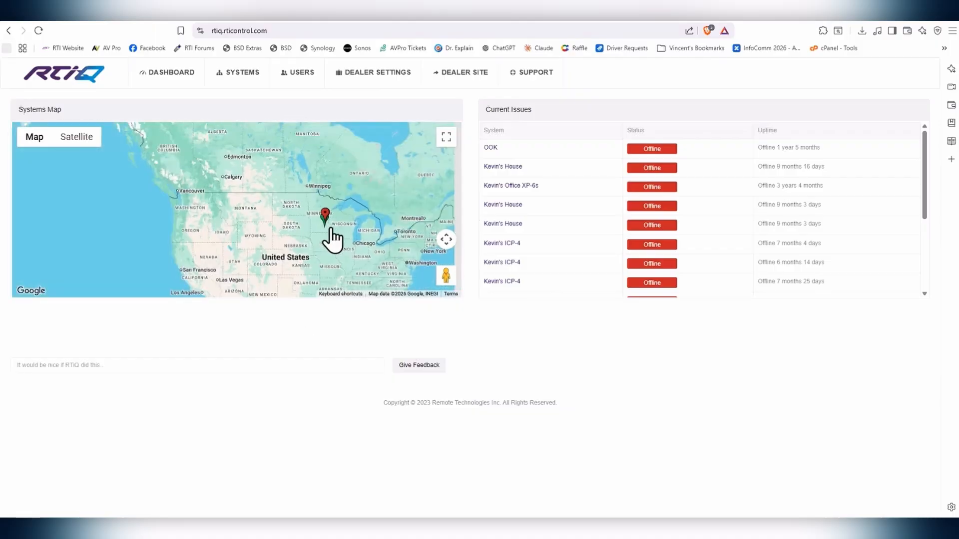
scroll(330, 230, "down", 4)
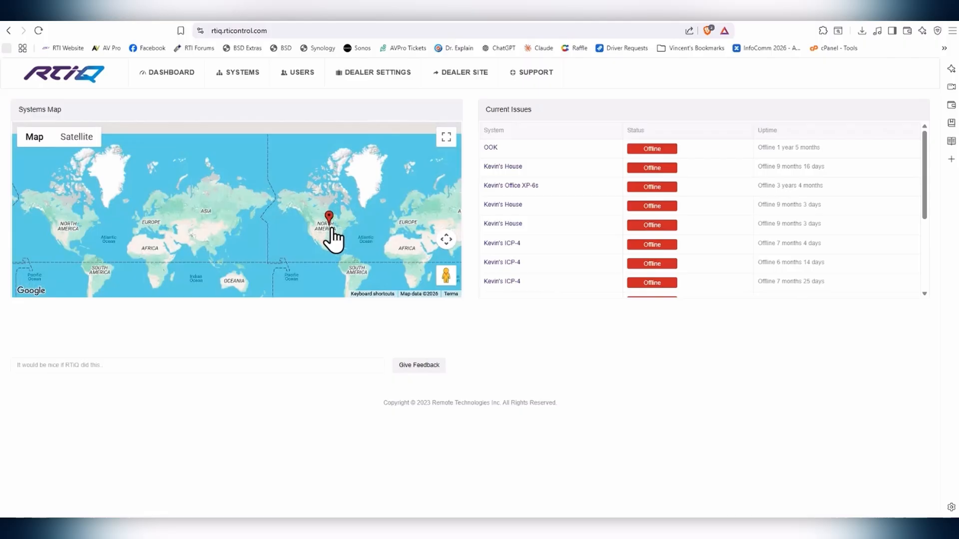
scroll(331, 231, "up", 4)
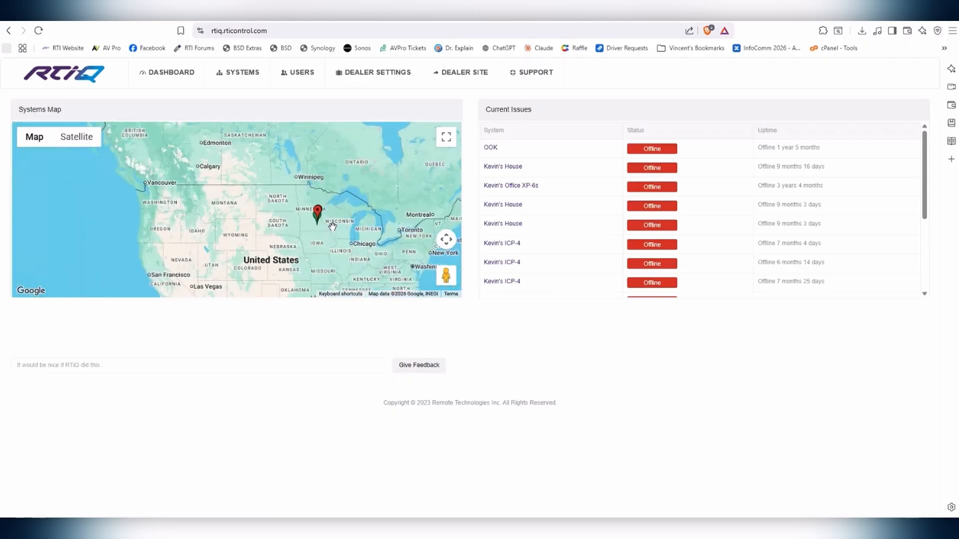
scroll(332, 226, "up", 1)
scroll(333, 228, "up", 3)
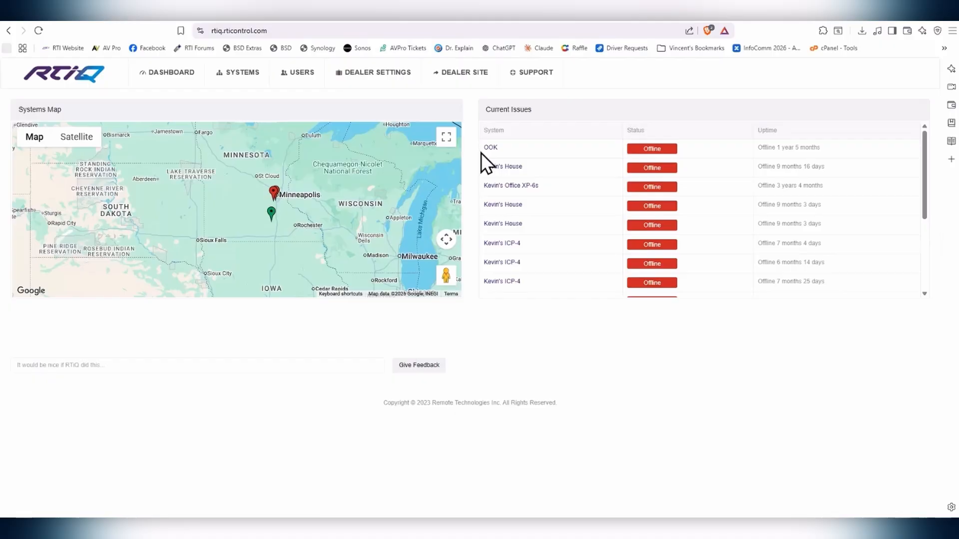
scroll(550, 229, "down", 1)
scroll(424, 224, "down", 1)
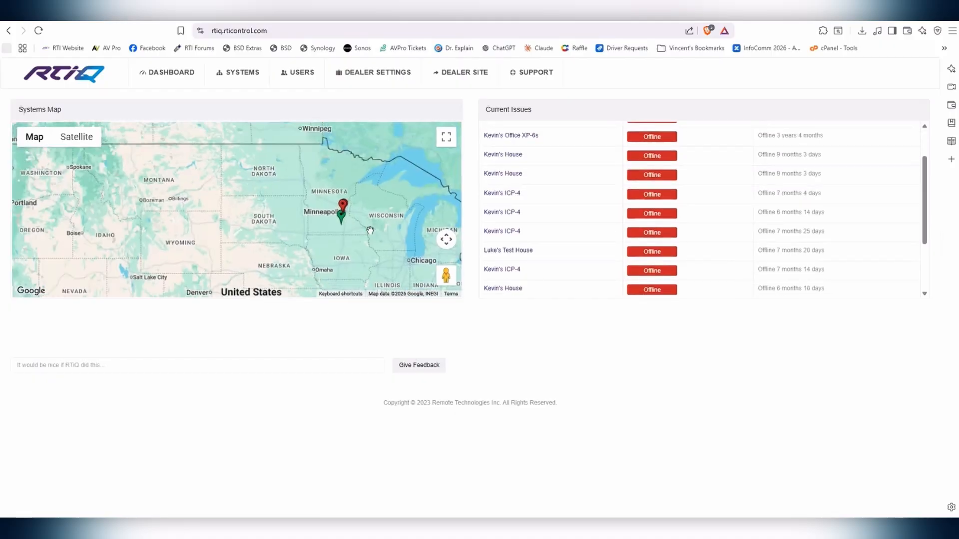
scroll(332, 206, "up", 3)
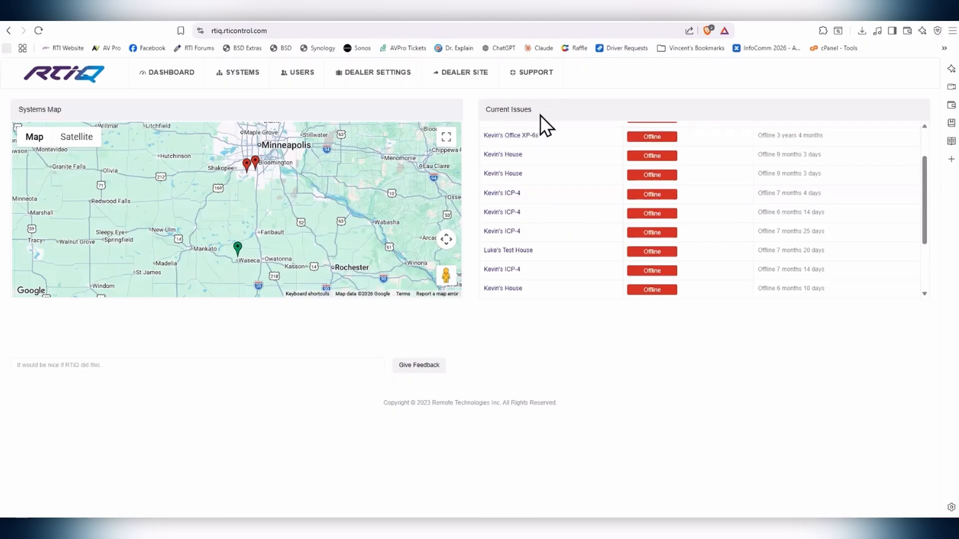
scroll(639, 129, "down", 2)
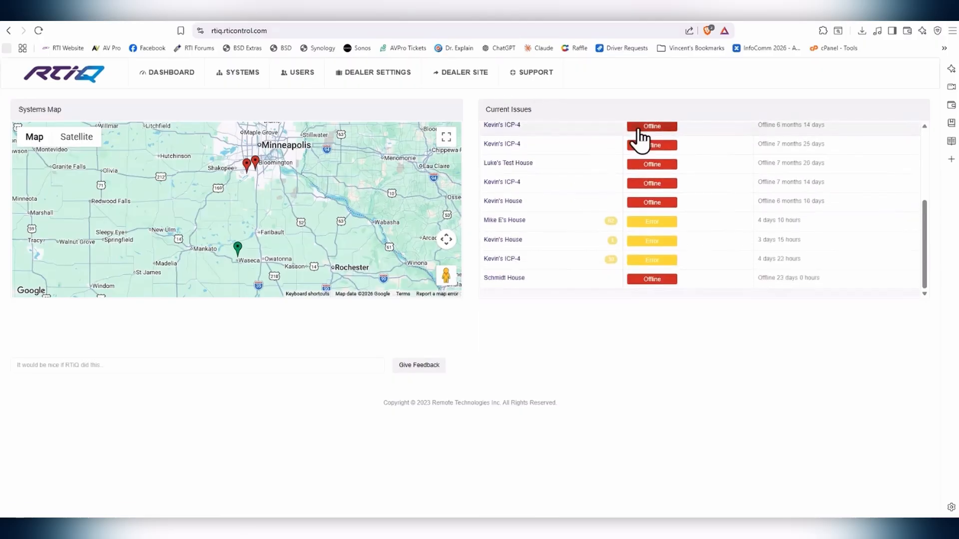
left_click(650, 226)
scroll(655, 221, "down", 1)
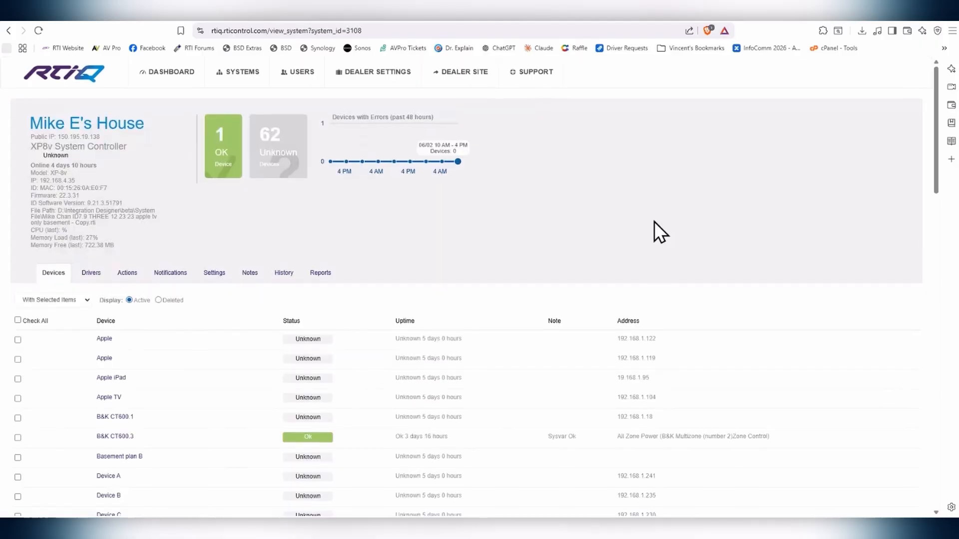
scroll(654, 221, "down", 1)
scroll(654, 221, "up", 1)
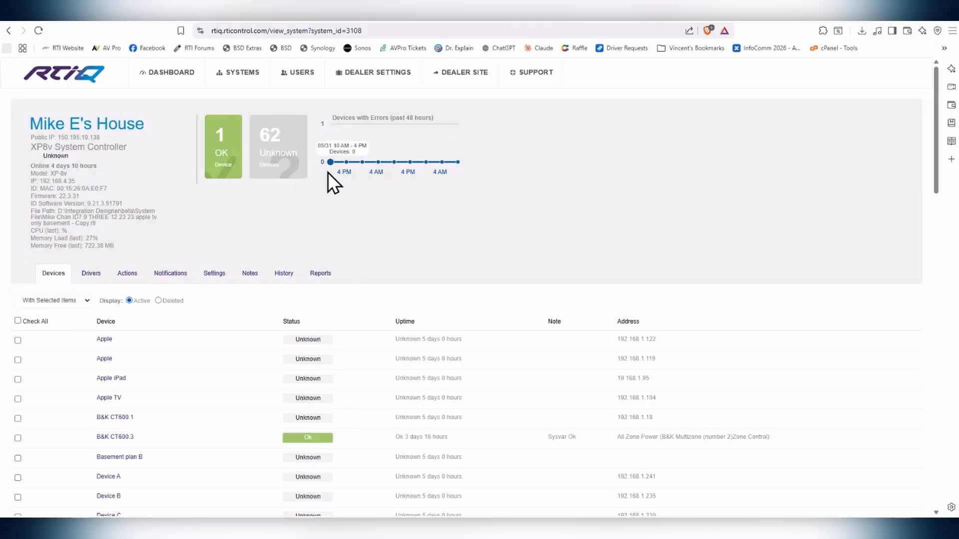
left_click(9, 31)
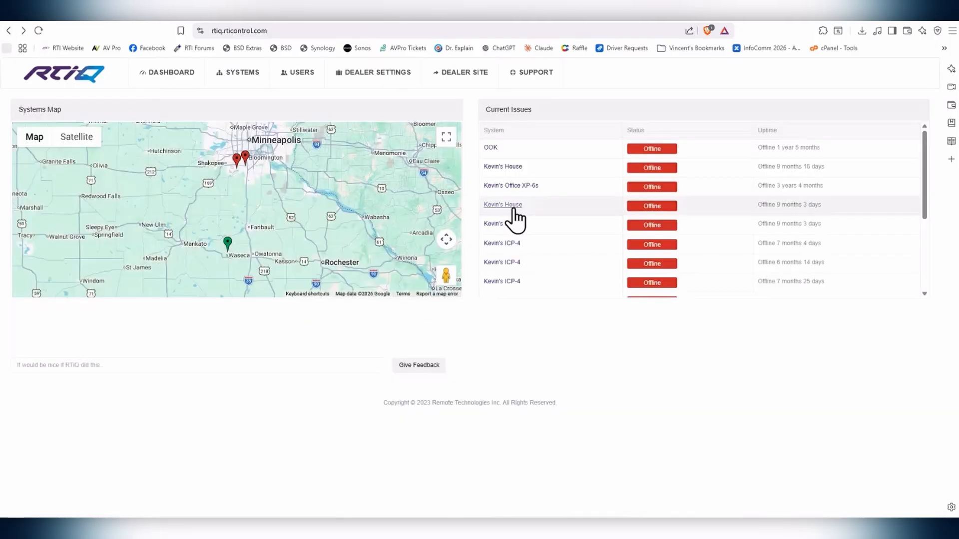
scroll(580, 226, "down", 5)
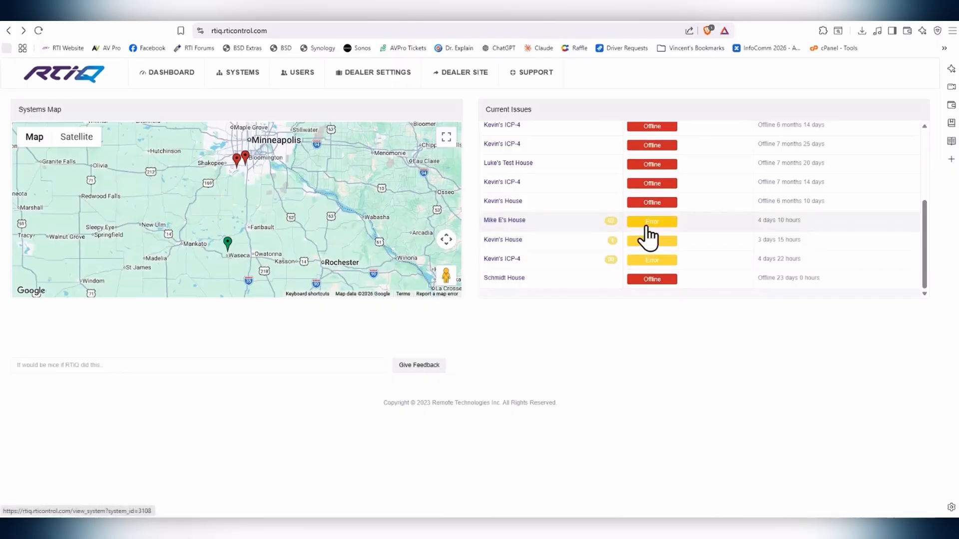
Step: Open Kevin's House from its Error badge and scroll the Devices table to the Hue Bridge row
left_click(645, 240)
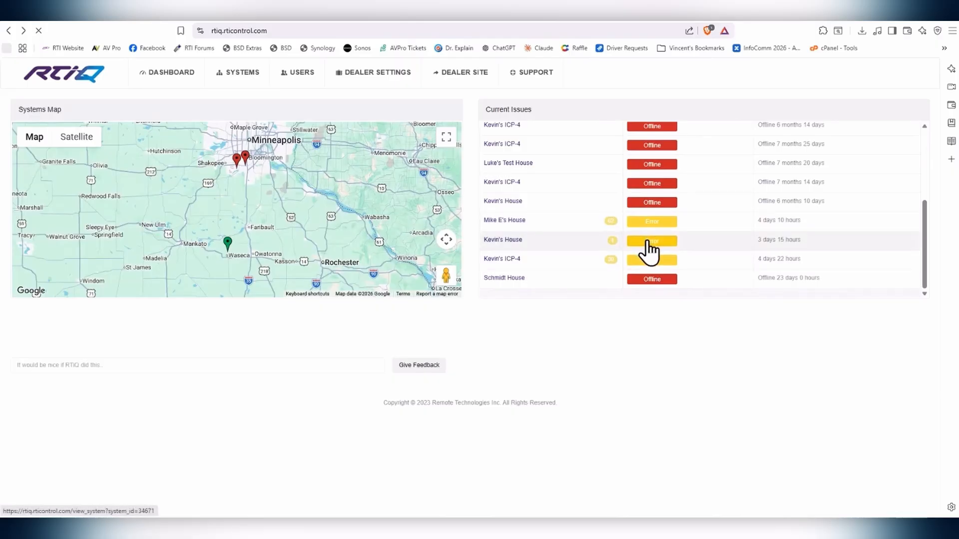
scroll(478, 299, "down", 3)
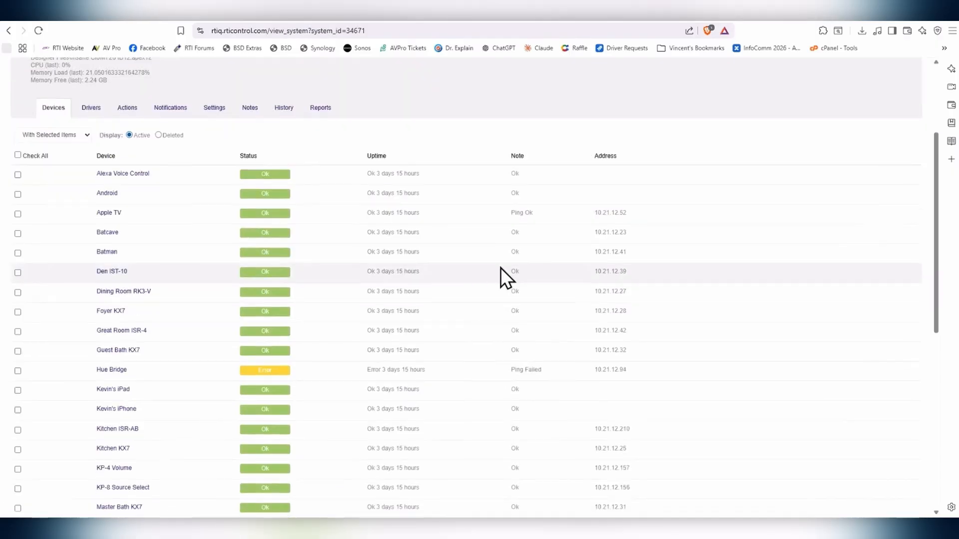
scroll(257, 182, "up", 3)
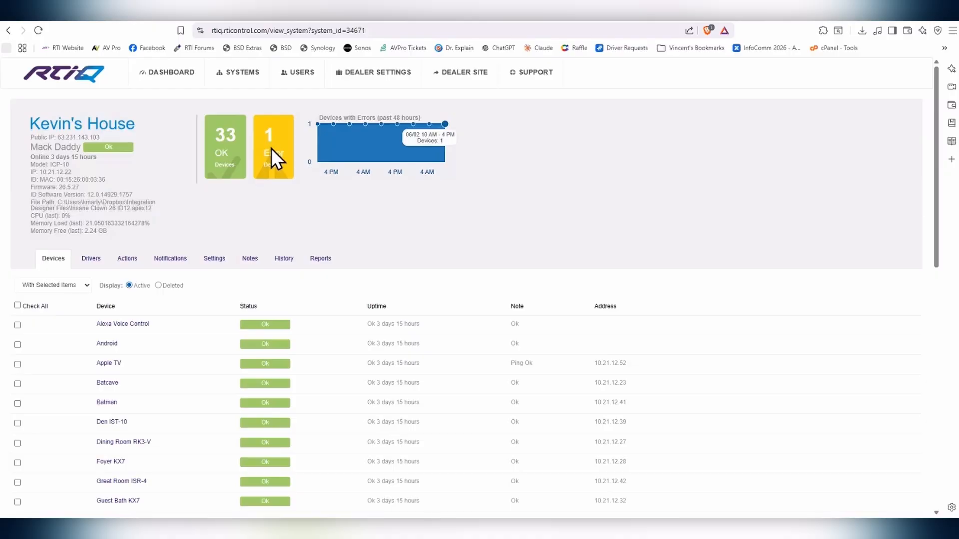
scroll(270, 148, "down", 4)
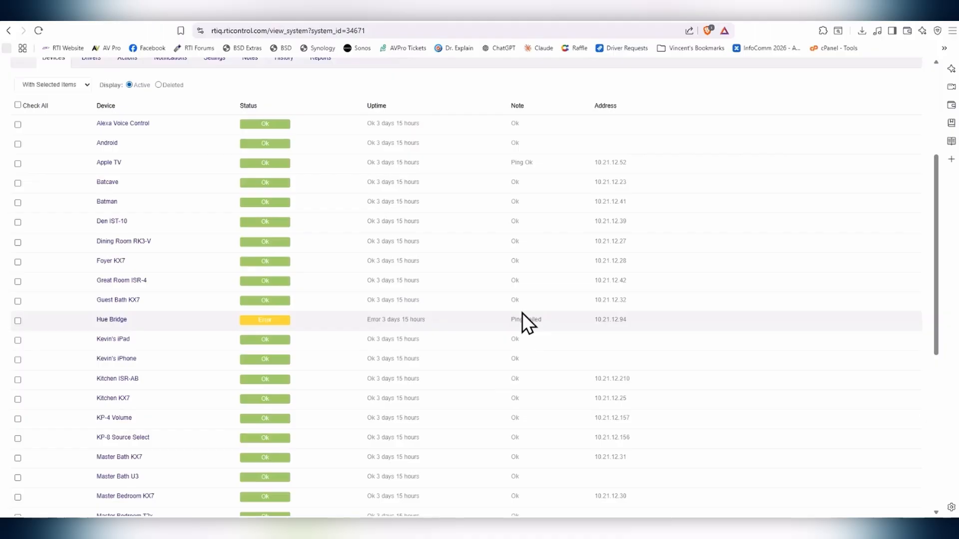
left_click(268, 330)
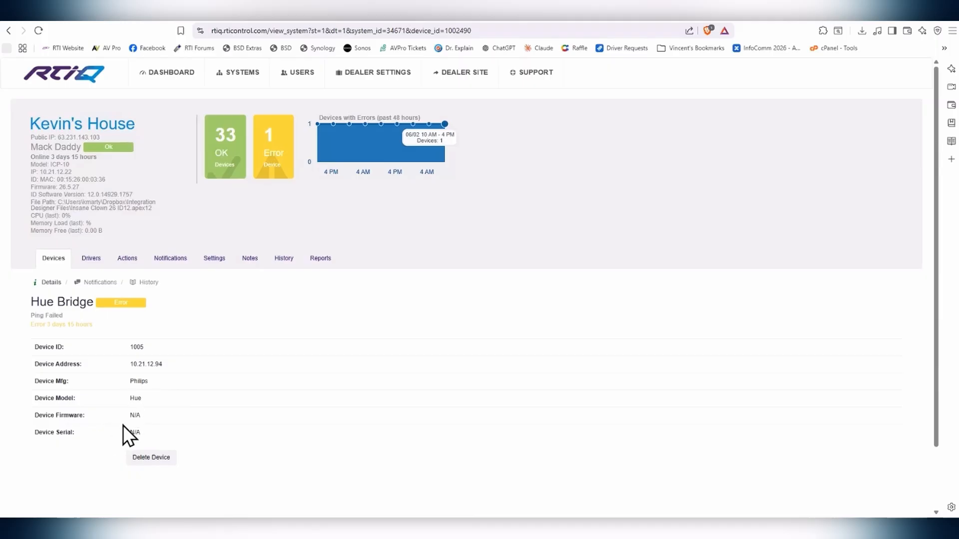
left_click(8, 30)
scroll(246, 236, "up", 5)
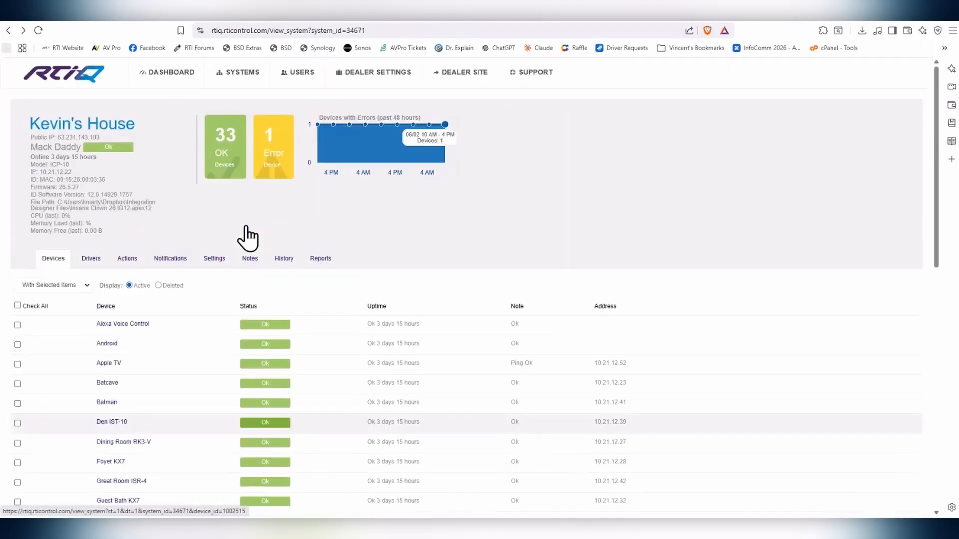
left_click(83, 259)
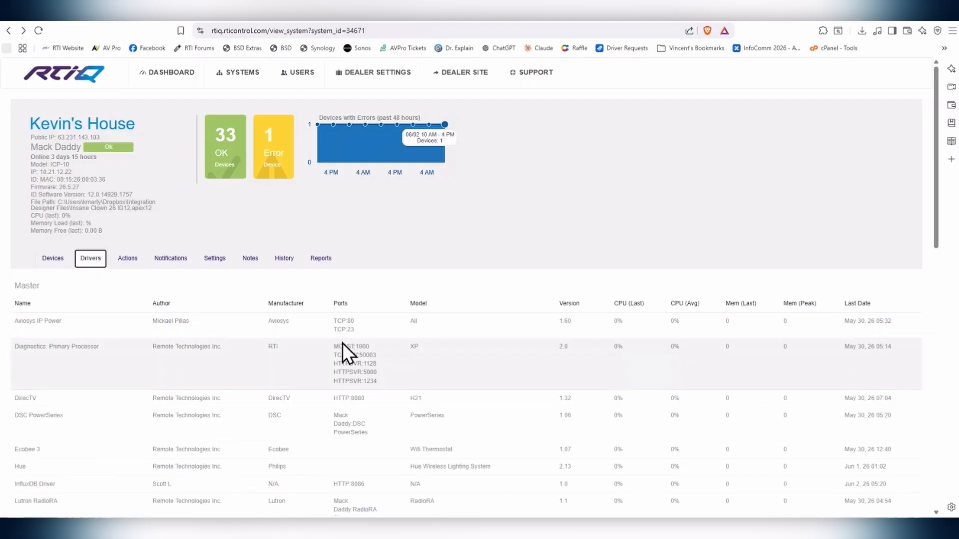
scroll(342, 342, "down", 2)
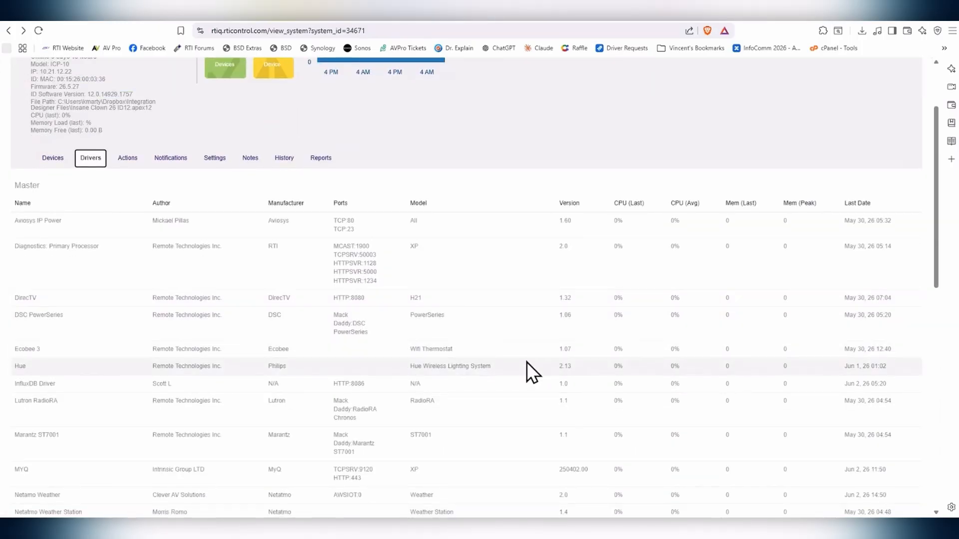
scroll(526, 363, "down", 1)
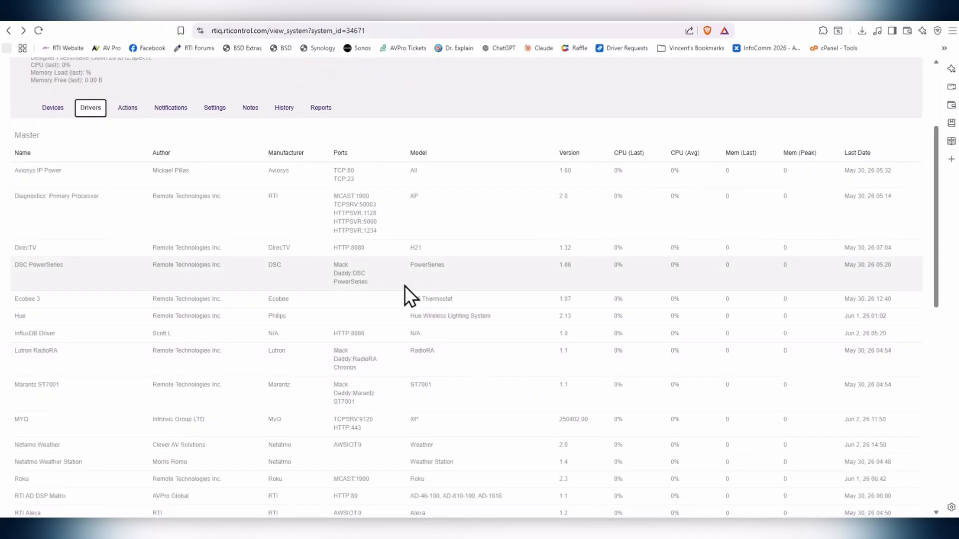
scroll(652, 205, "down", 2)
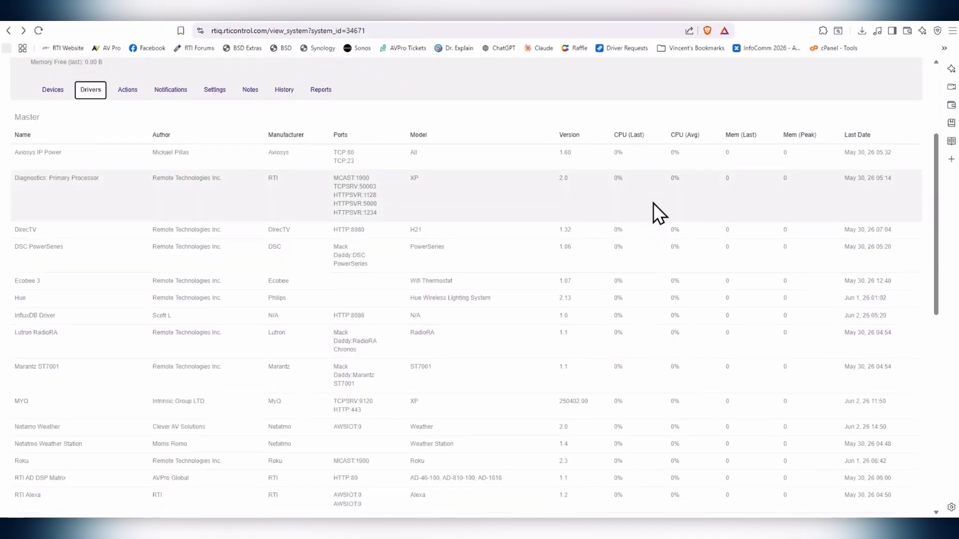
scroll(676, 249, "down", 7)
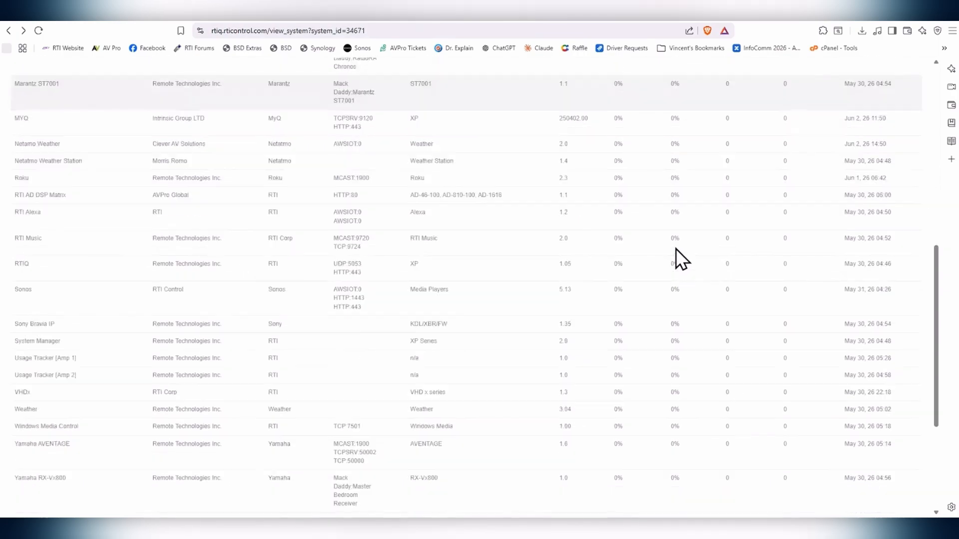
scroll(675, 248, "up", 10)
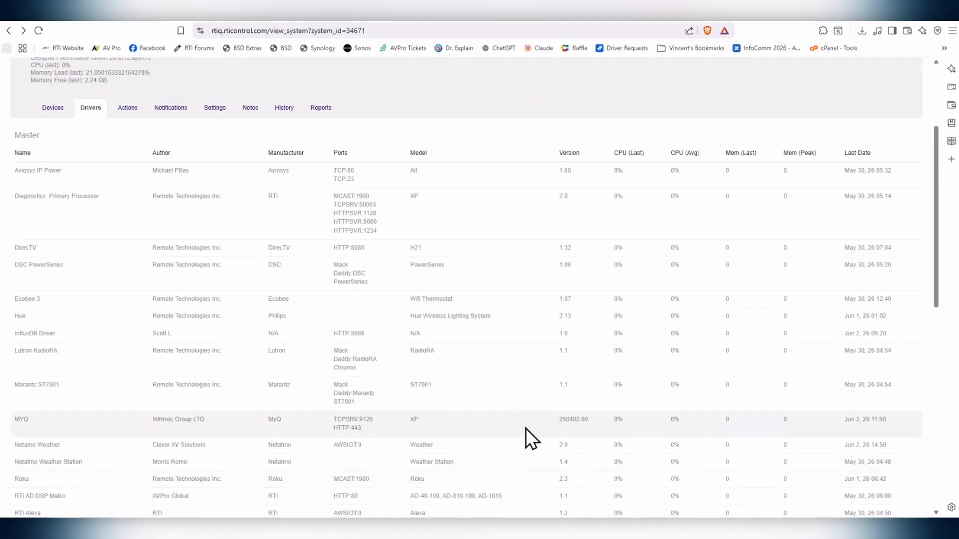
Step: Scroll through the Drivers table, then switch to the system's Actions tab
scroll(529, 412, "down", 5)
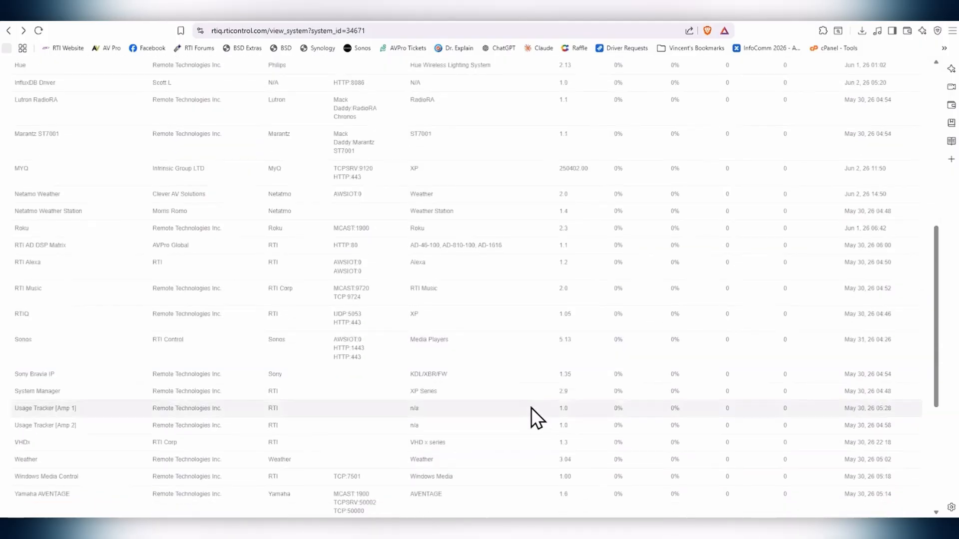
scroll(531, 407, "up", 5)
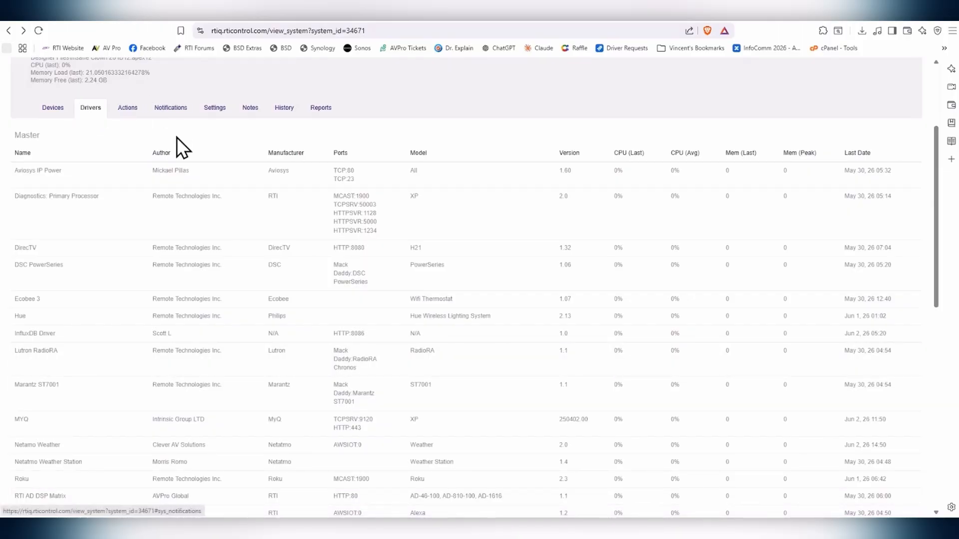
left_click(126, 109)
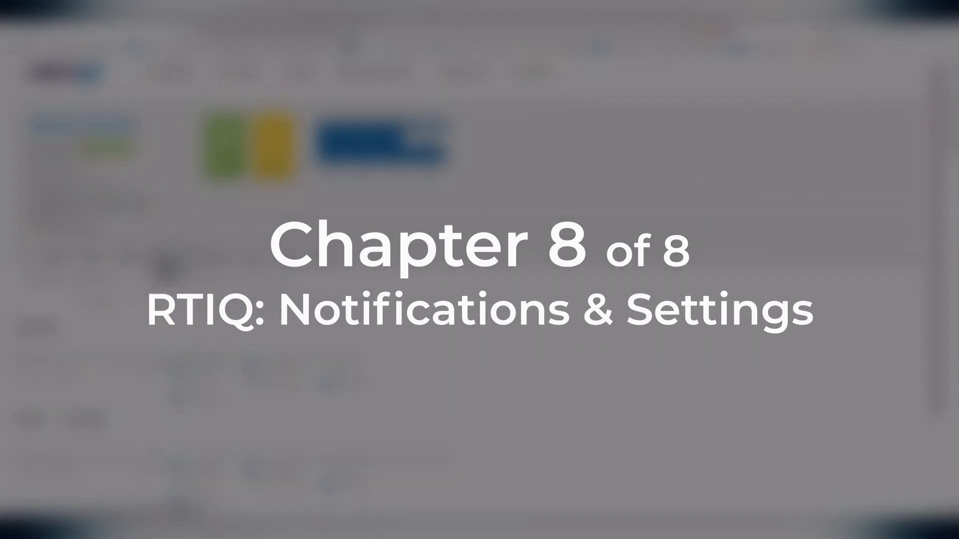
scroll(374, 325, "down", 2)
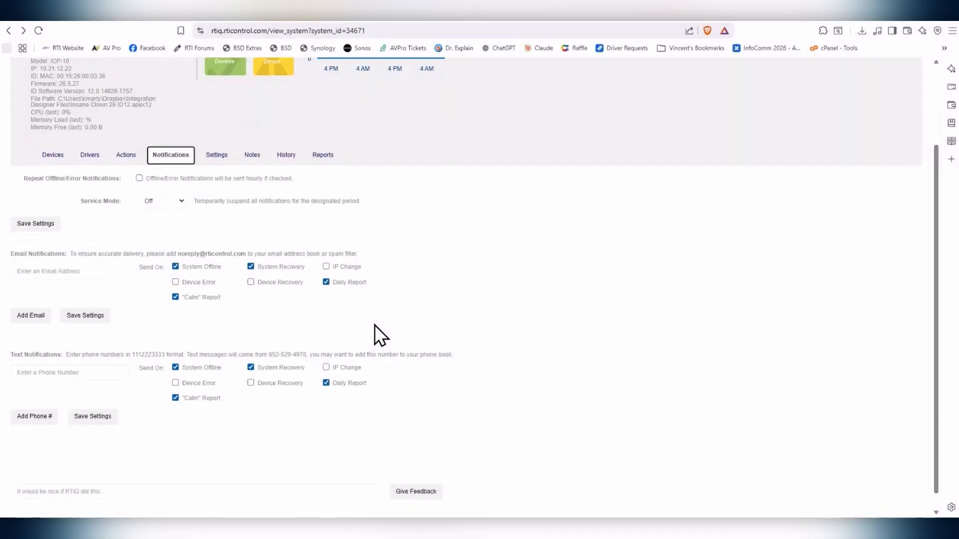
scroll(374, 325, "down", 1)
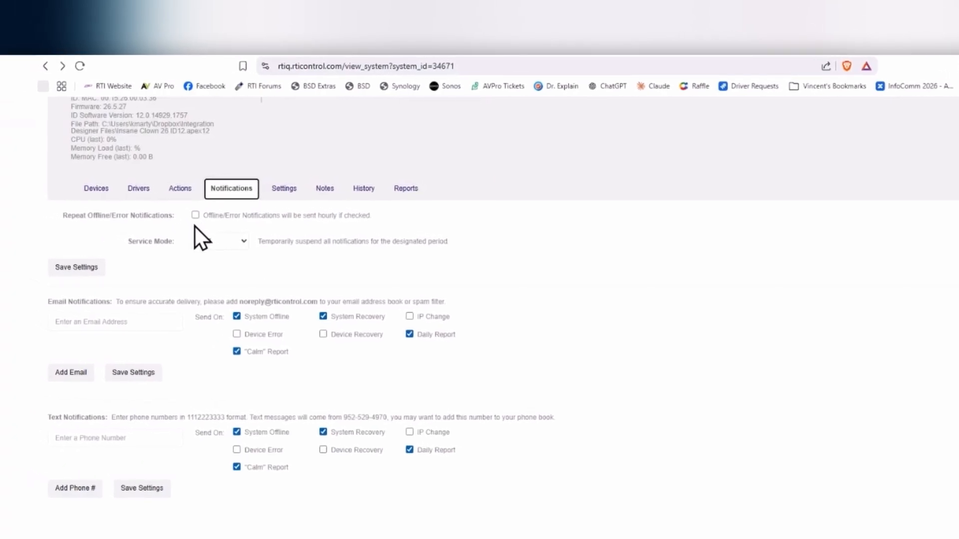
left_click(222, 218)
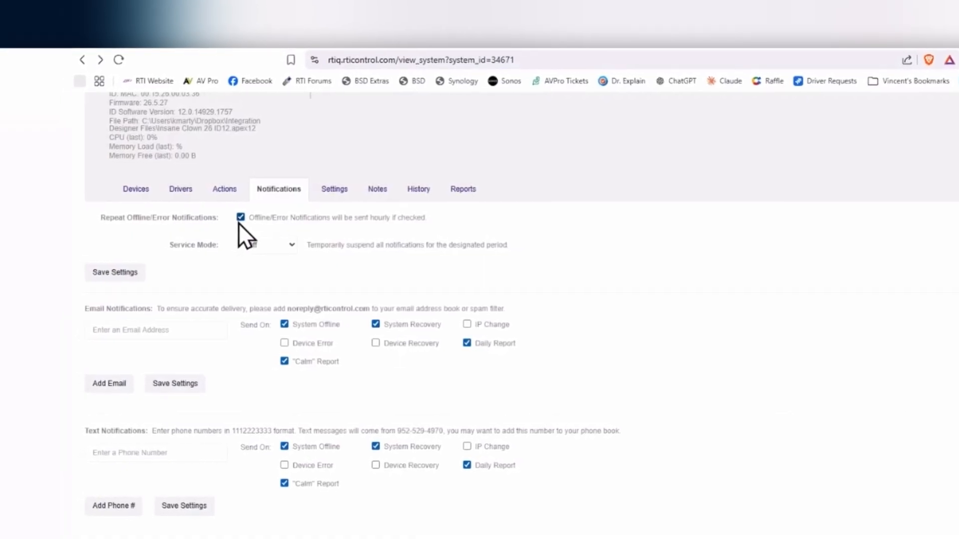
left_click(245, 219)
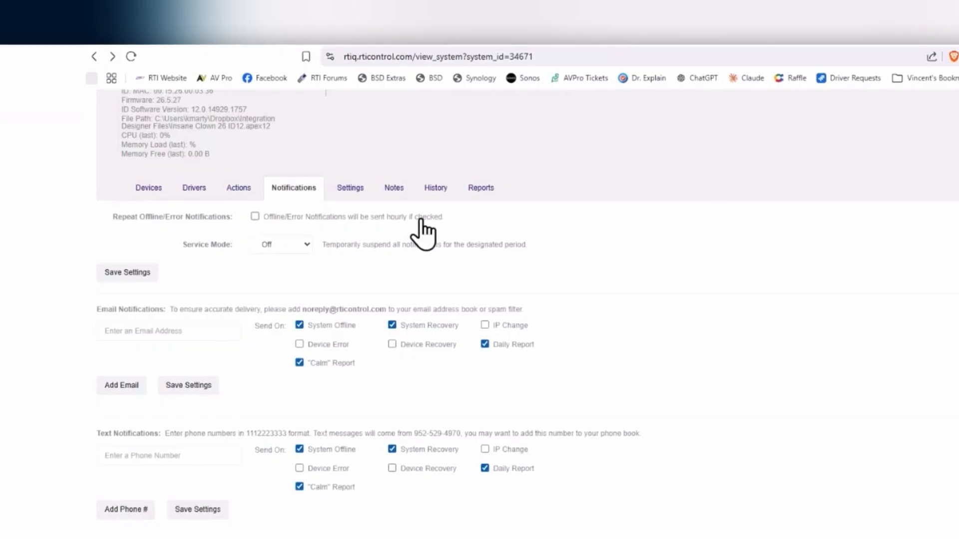
left_click(300, 245)
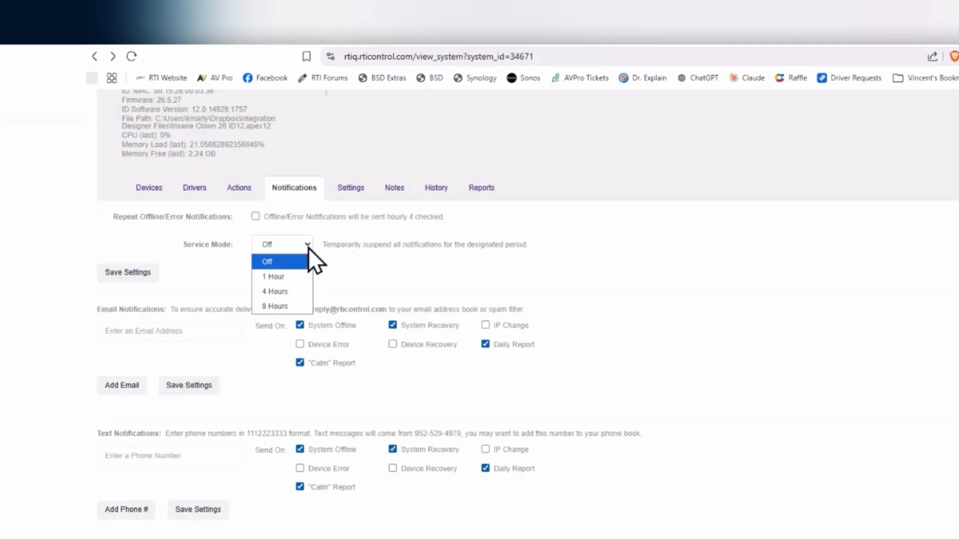
left_click(308, 248)
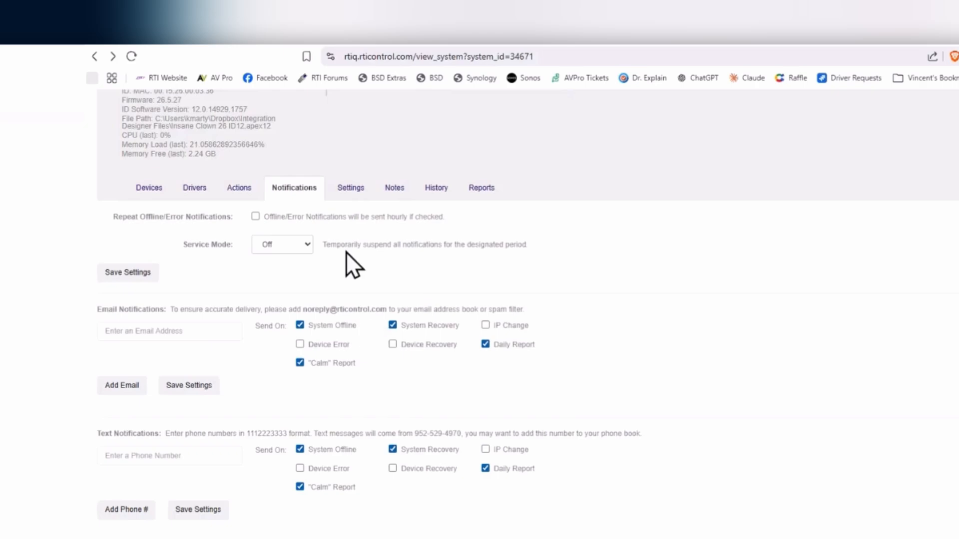
left_click(307, 247)
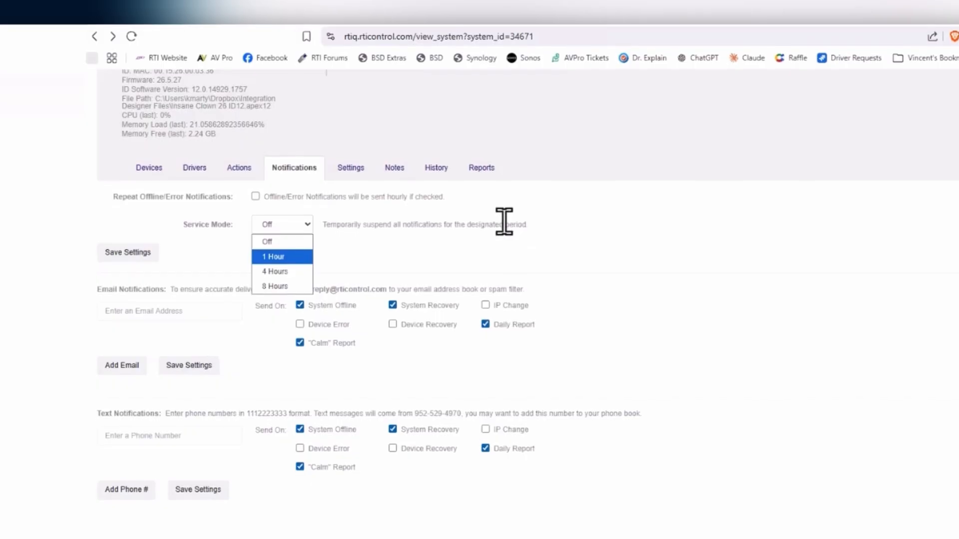
left_click(475, 242)
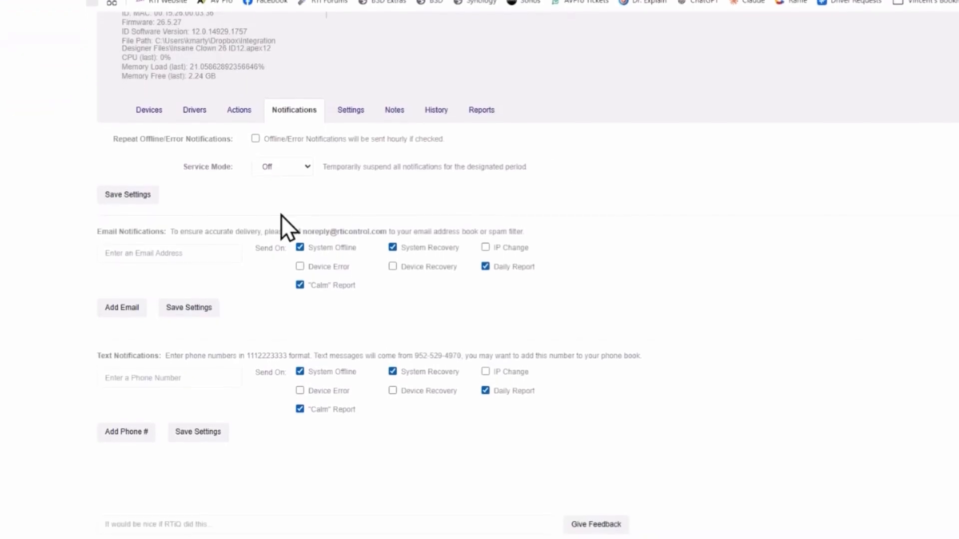
Step: Enter a recipient e-mail address for the system's notifications
left_click(197, 254)
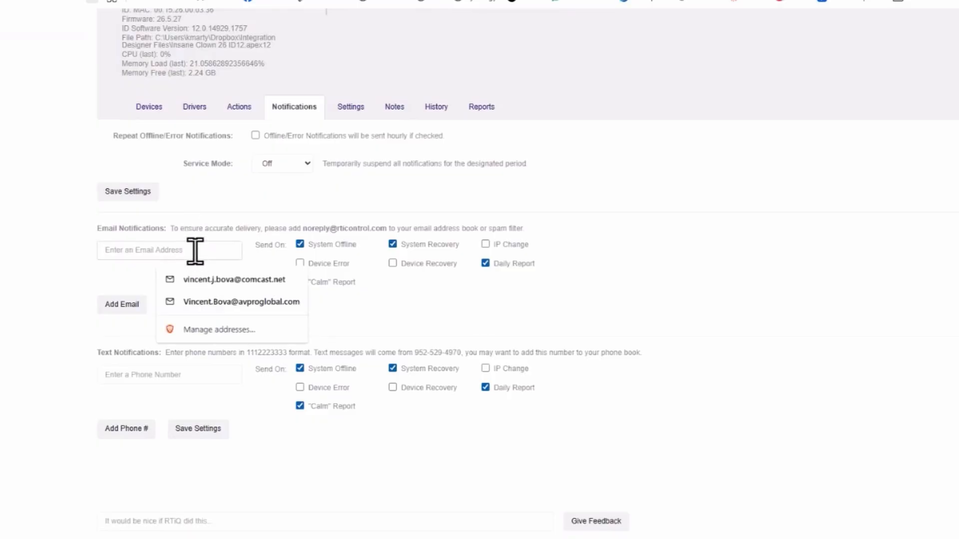
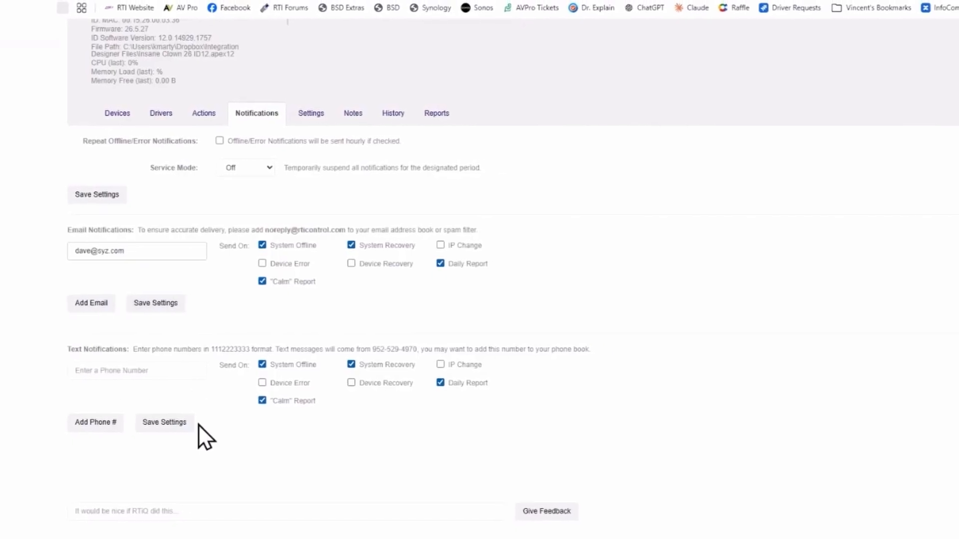
left_click(113, 371)
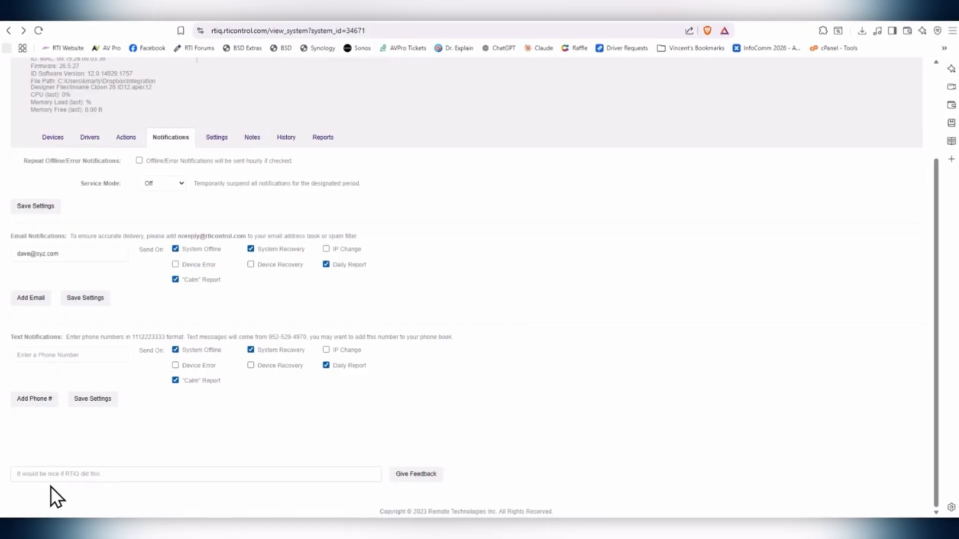
Step: Switch to the system's Settings tab with its Dynamic Host Name and address fields
left_click(159, 473)
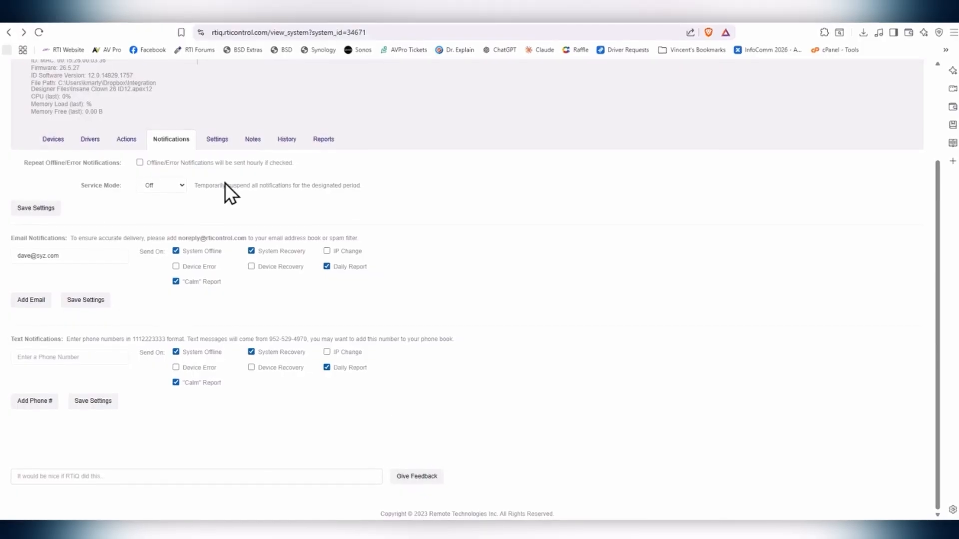
left_click(220, 147)
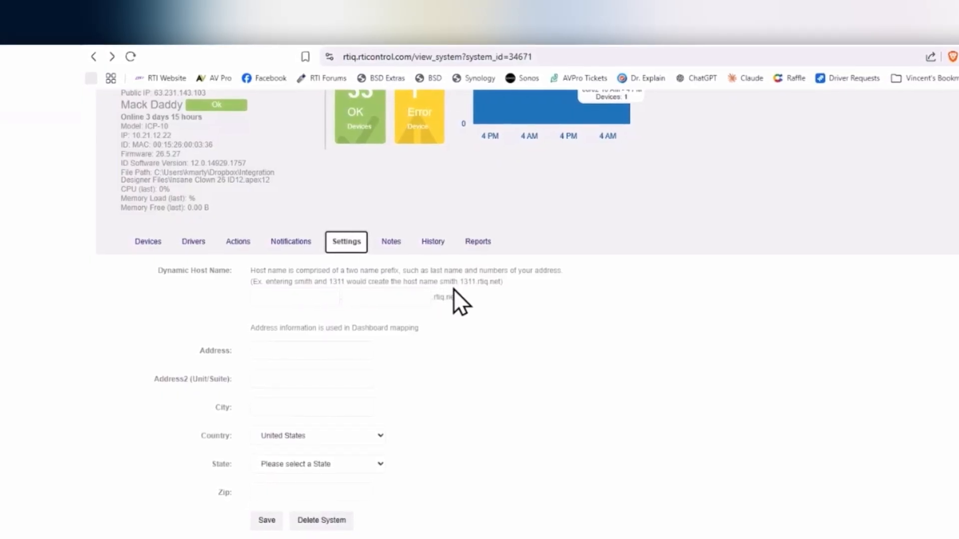
Step: Fill the Dynamic Host Name with a last-name prefix and the number 123
left_click(285, 304)
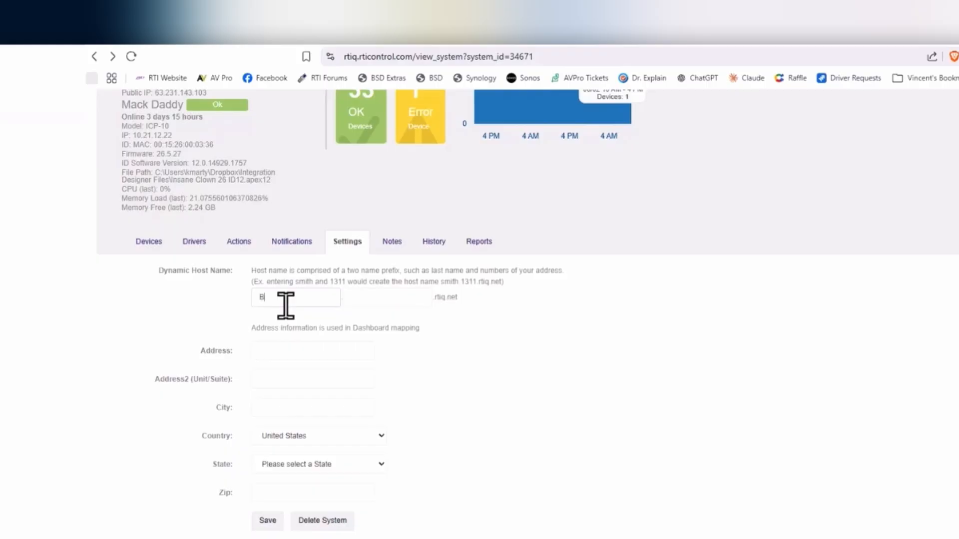
type("Bennet")
left_click(381, 297)
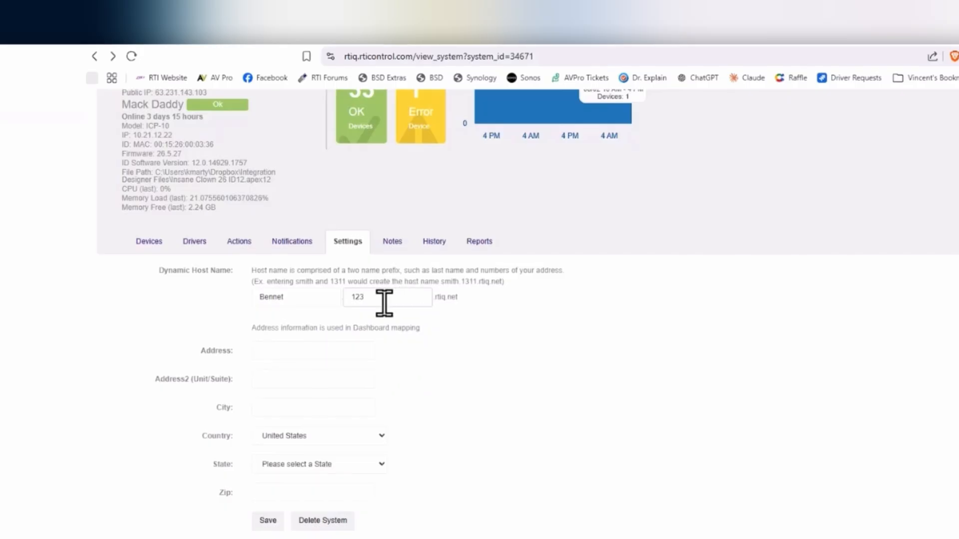
left_click(315, 353)
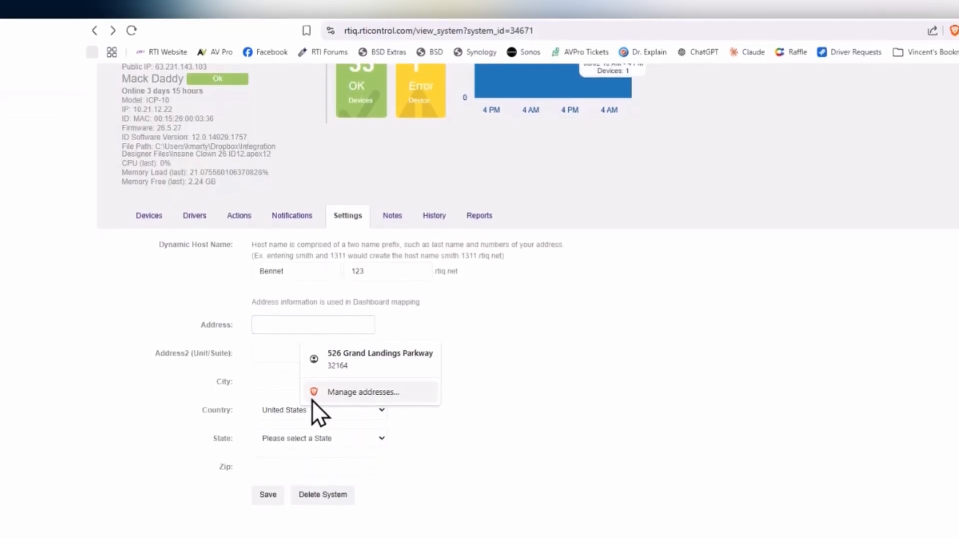
left_click(590, 420)
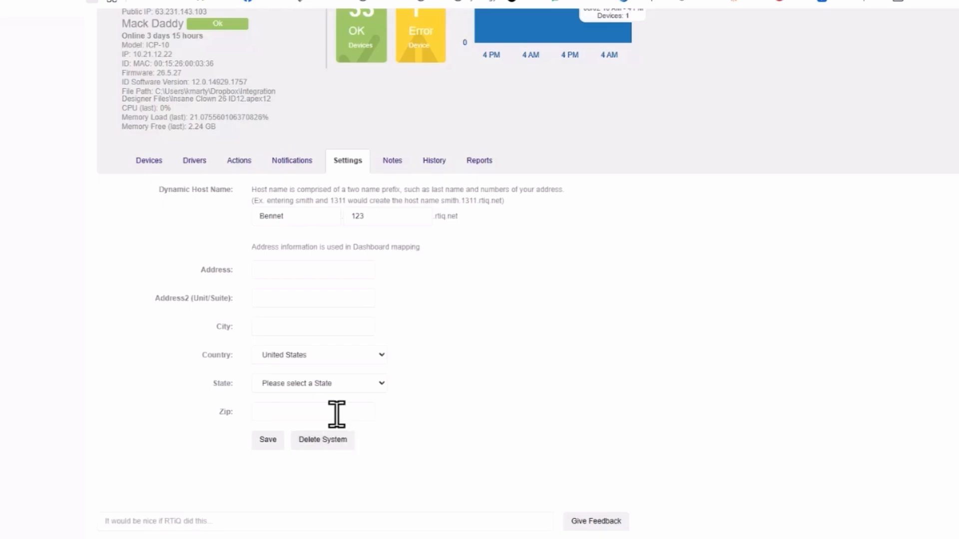
Step: Add the system note 'Away for Winters' in the Notes tab
left_click(391, 164)
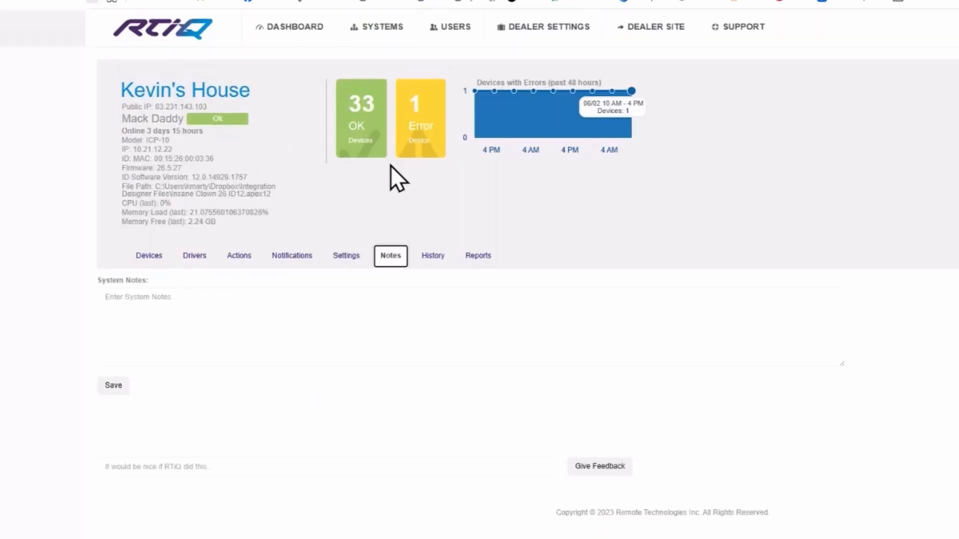
left_click(252, 333)
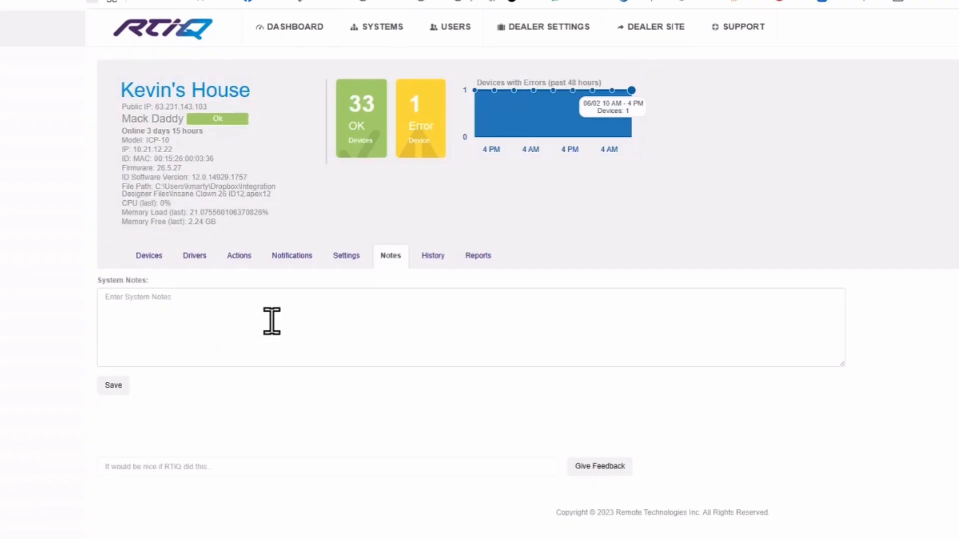
type("Away for Winters")
left_click(440, 265)
scroll(553, 432, "down", 4)
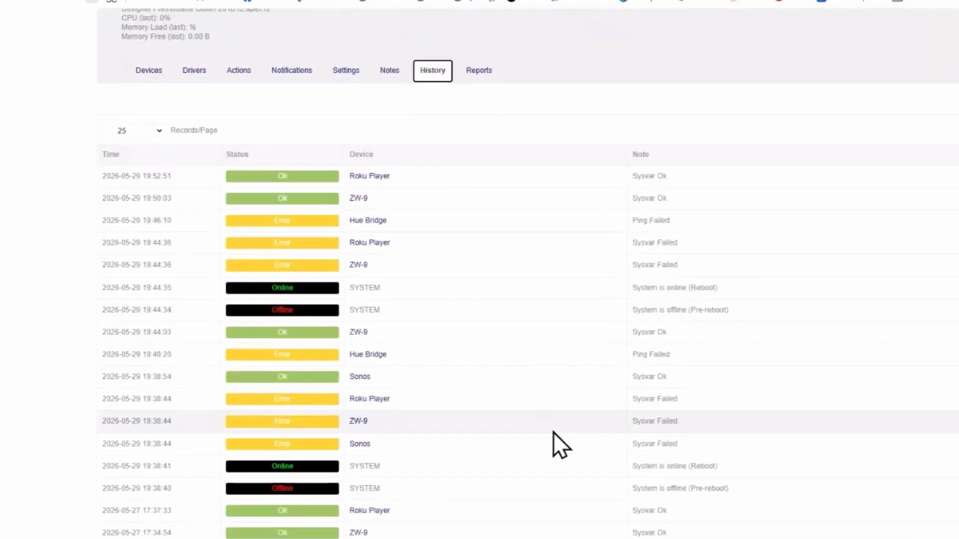
scroll(553, 433, "down", 6)
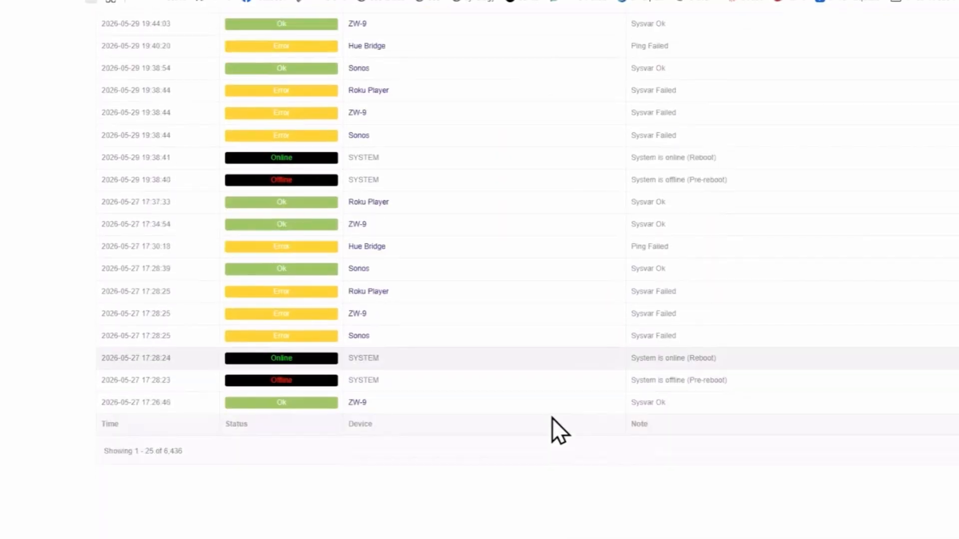
scroll(544, 397, "up", 5)
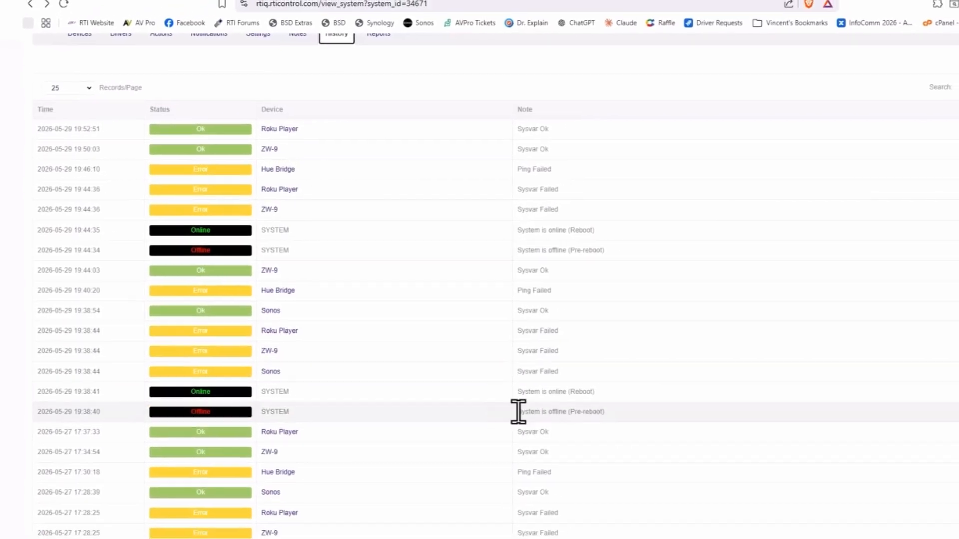
scroll(315, 494, "down", 1)
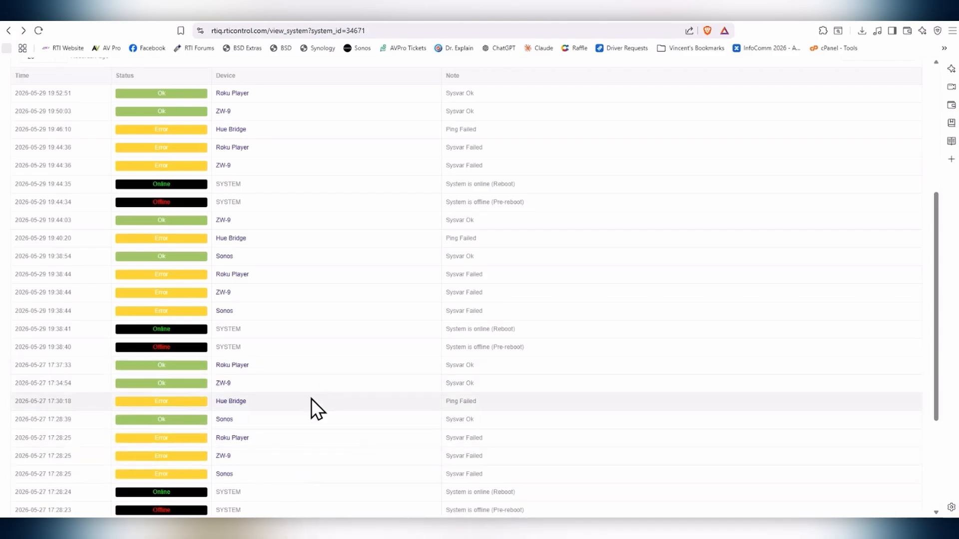
scroll(311, 289, "down", 2)
scroll(310, 283, "up", 2)
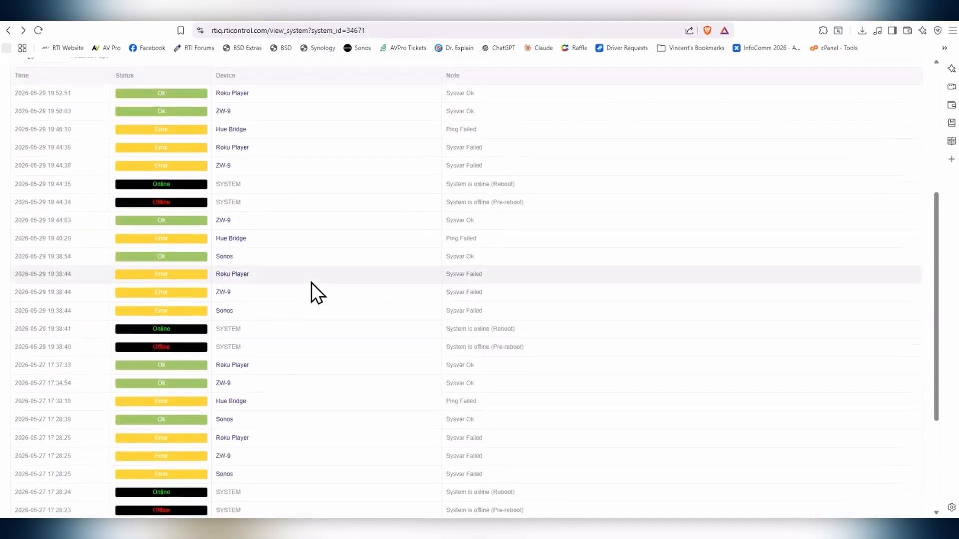
scroll(310, 283, "down", 5)
scroll(311, 283, "up", 10)
scroll(312, 282, "down", 1)
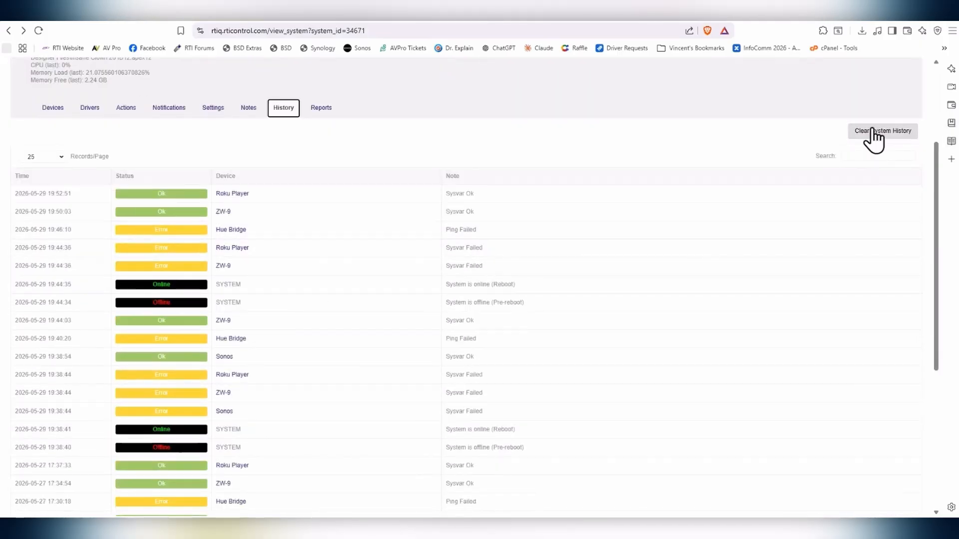
Step: Save the System Errors Past 12 Months report to the Desktop as an .xlsx file
left_click(308, 110)
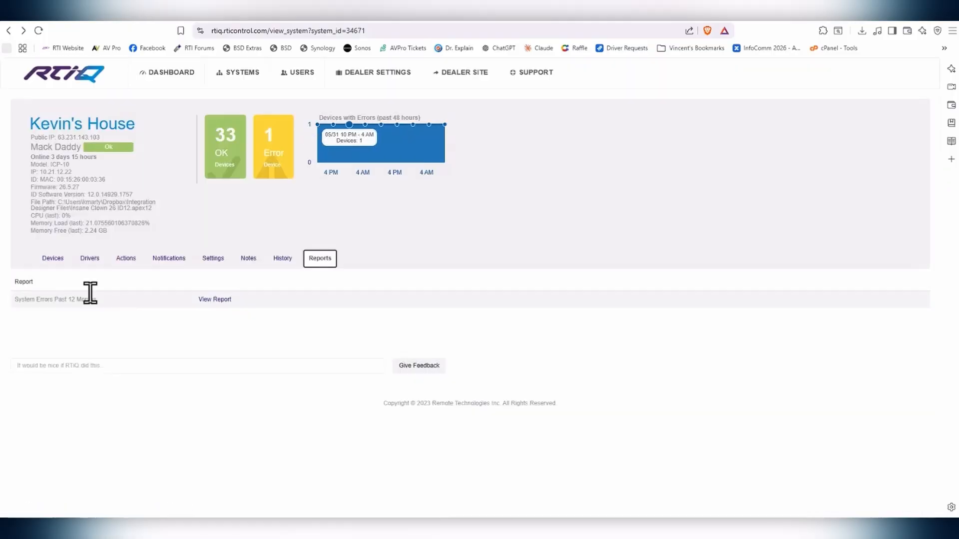
left_click(216, 300)
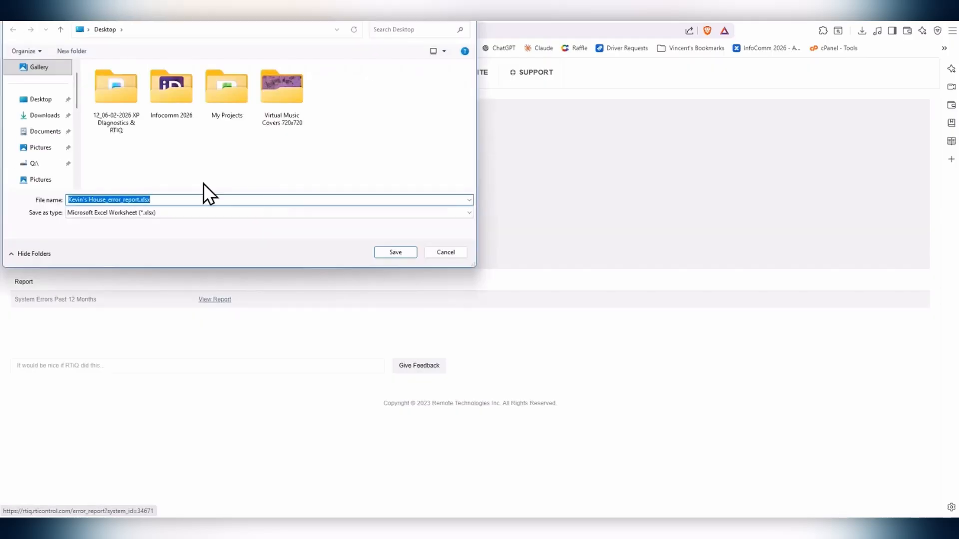
left_click(393, 251)
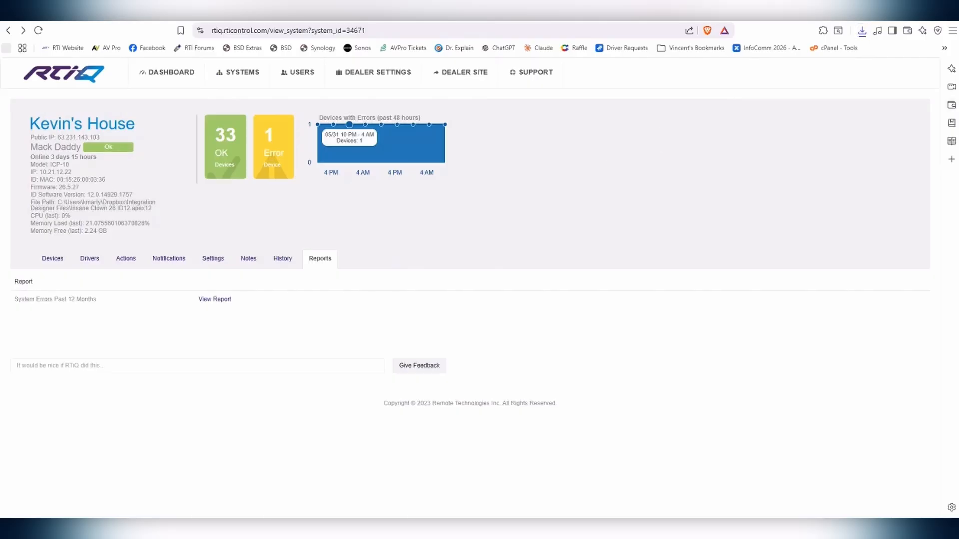
scroll(414, 236, "down", 3)
scroll(415, 235, "up", 3)
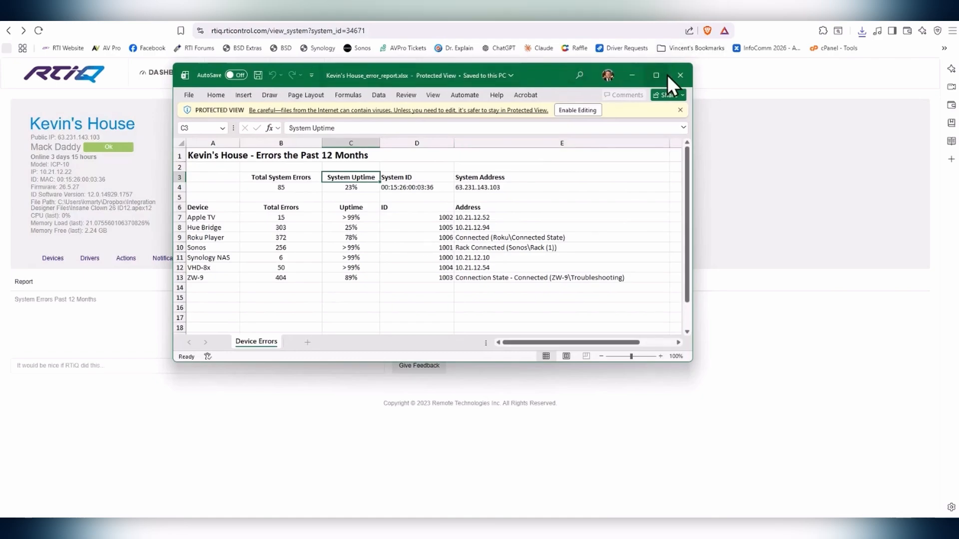
left_click(688, 77)
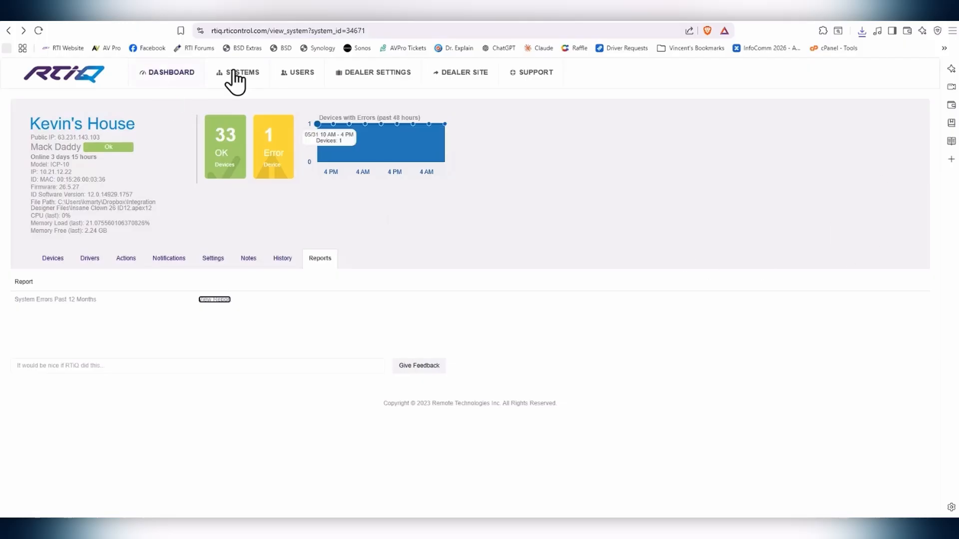
Step: Review the Dashboard and scroll the Systems list, then open the Users list
left_click(170, 71)
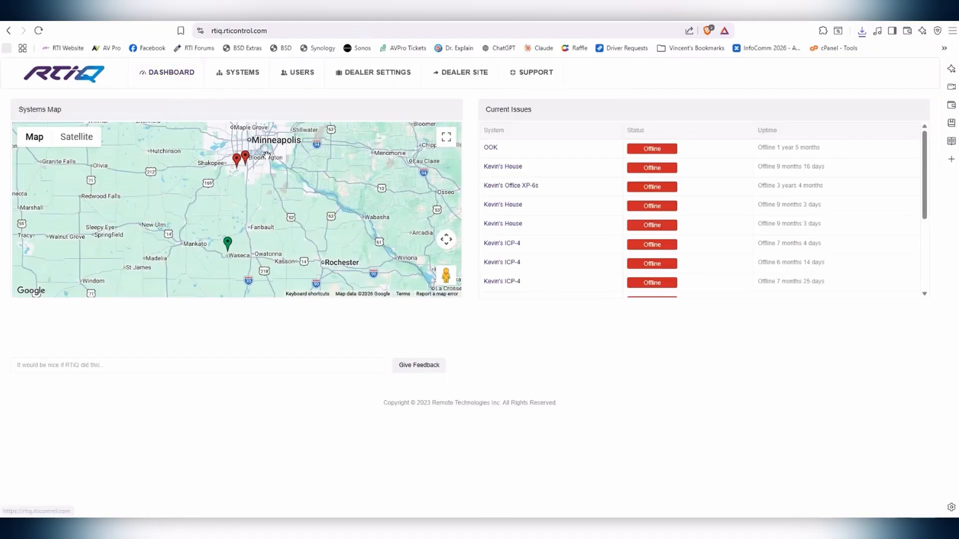
left_click(249, 82)
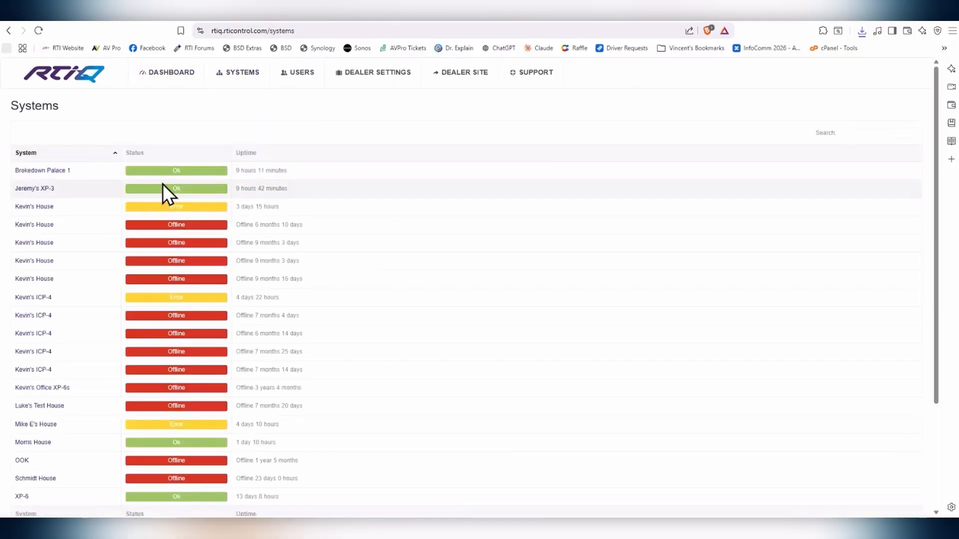
scroll(215, 185, "down", 1)
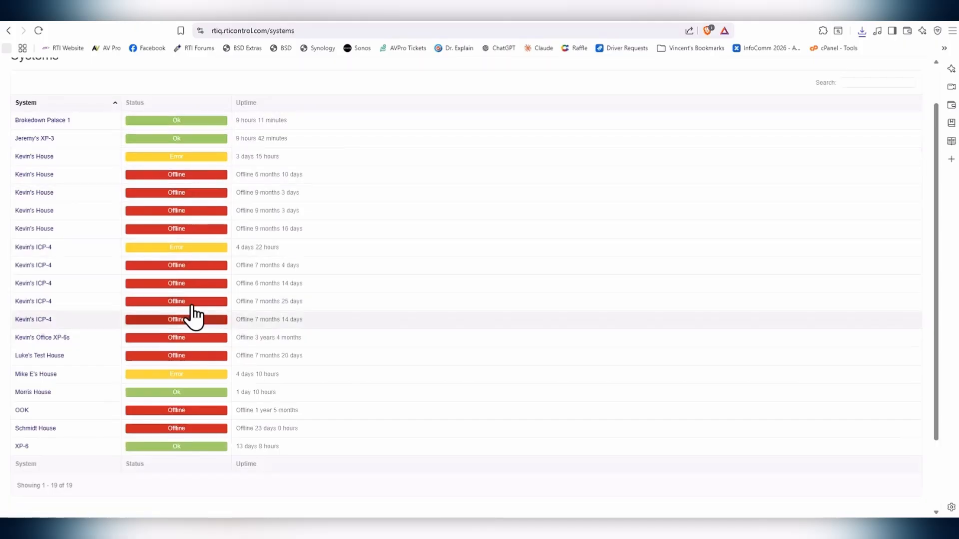
scroll(200, 227, "up", 1)
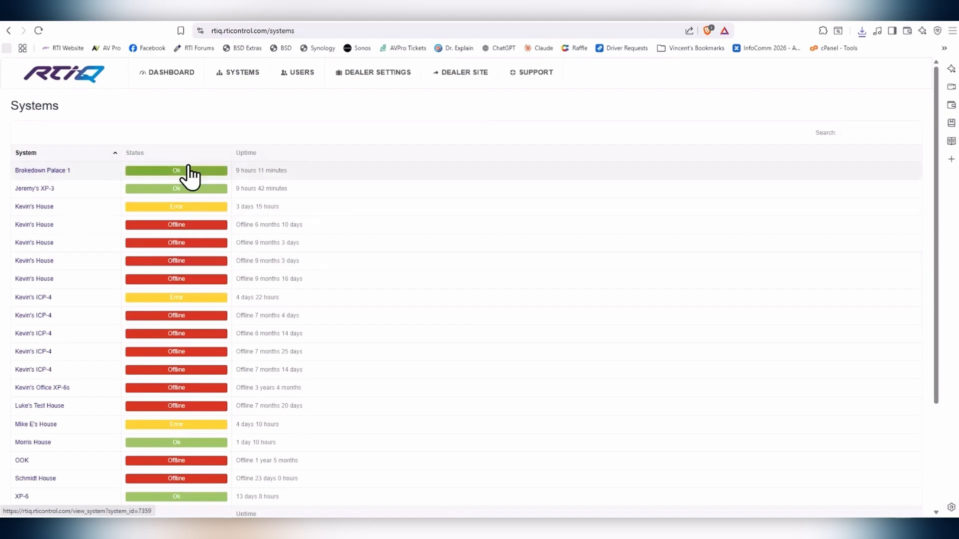
left_click(310, 83)
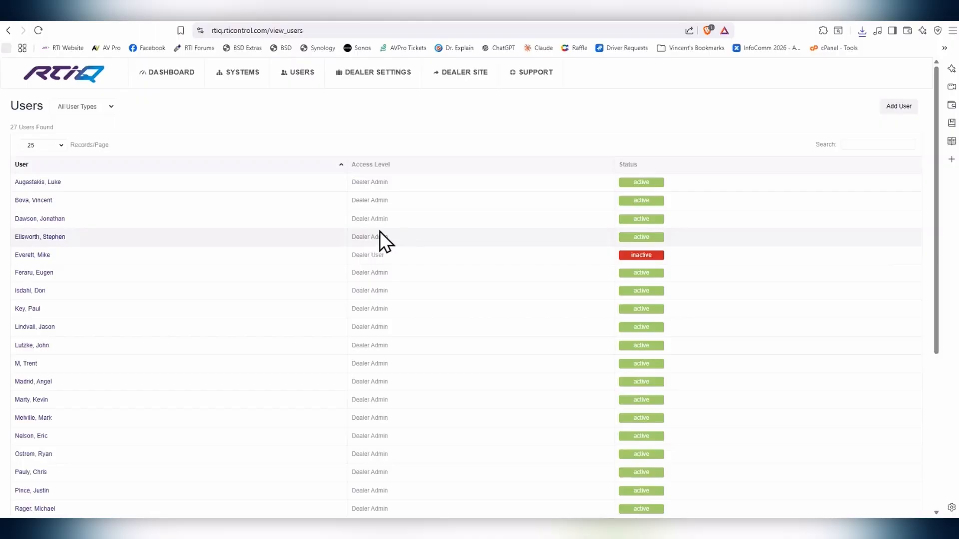
Step: Open the Edit User page for an active Dealer Admin from the Users list
left_click(52, 201)
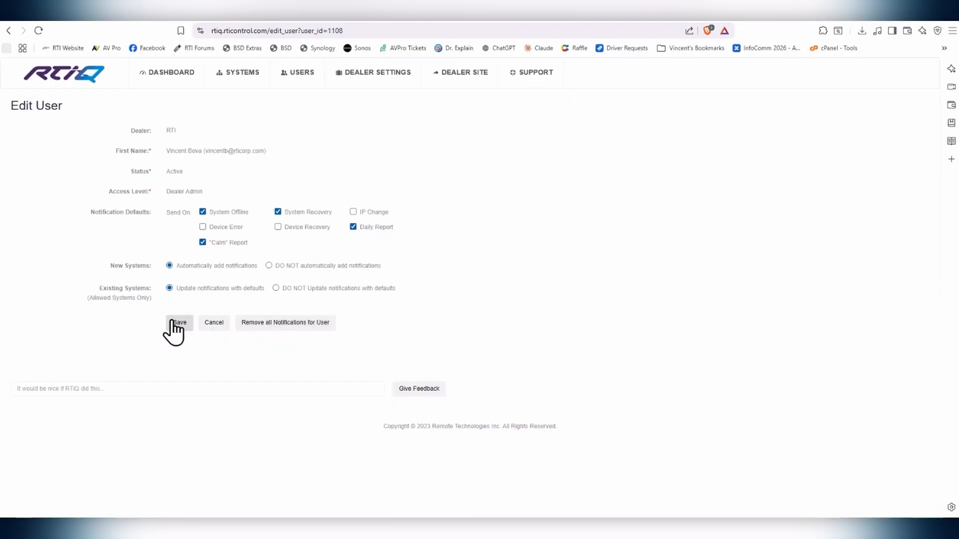
Step: Open Dealer Settings and browse for a logo image without choosing one
left_click(380, 76)
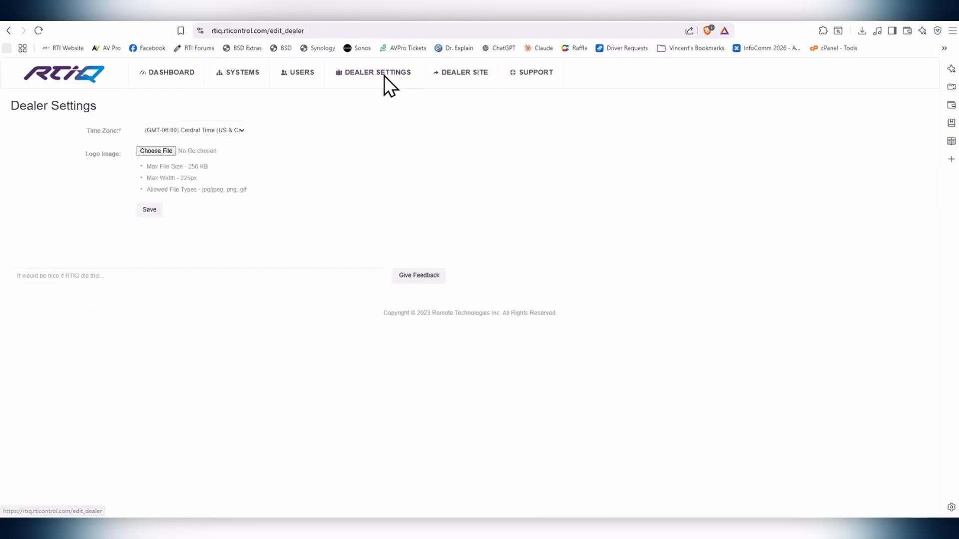
left_click(159, 151)
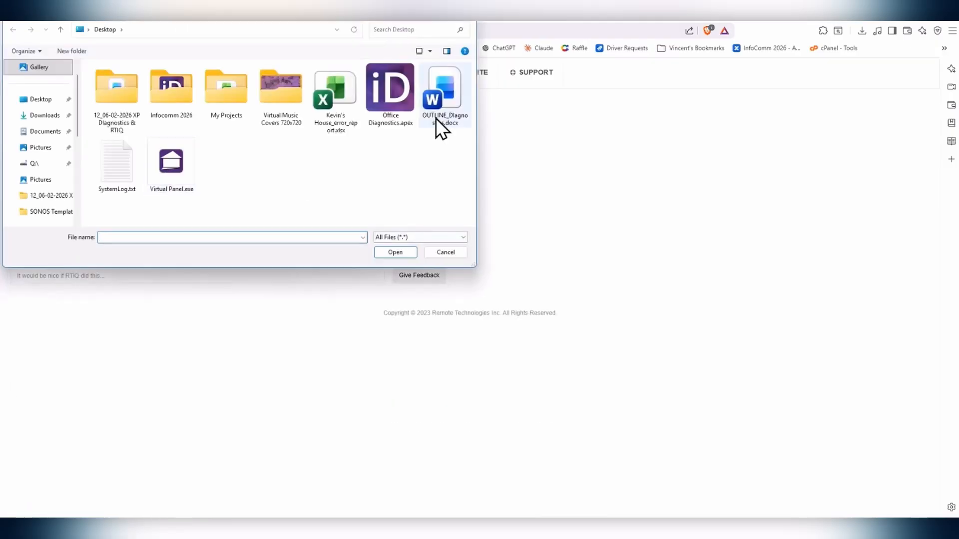
left_click(456, 256)
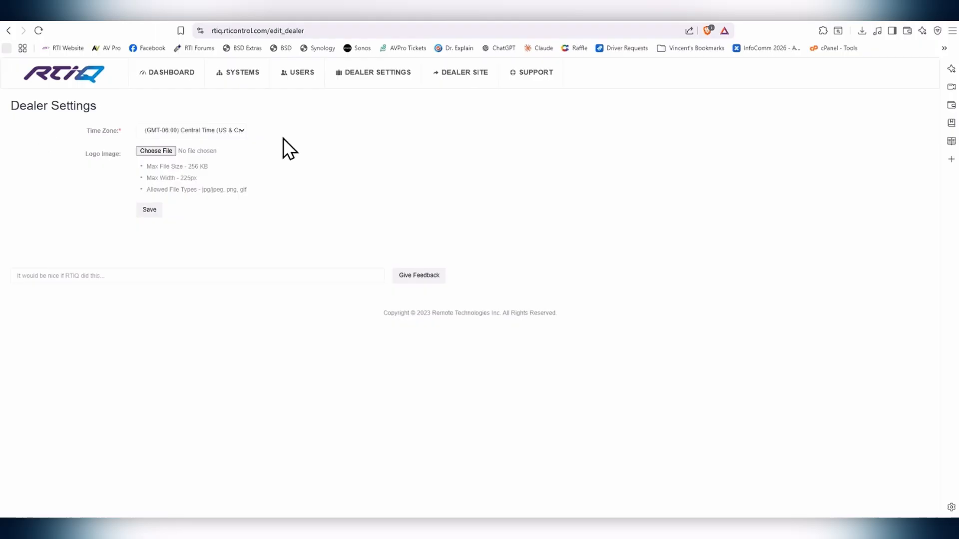
Step: Visit the Dealer Site, return to Dealer Settings, and view the Support options
left_click(459, 81)
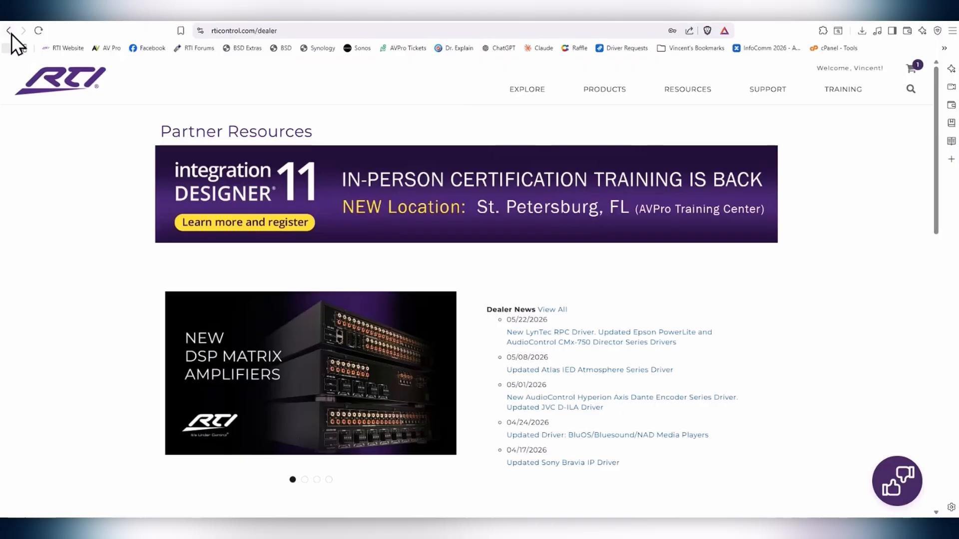
left_click(9, 31)
left_click(535, 73)
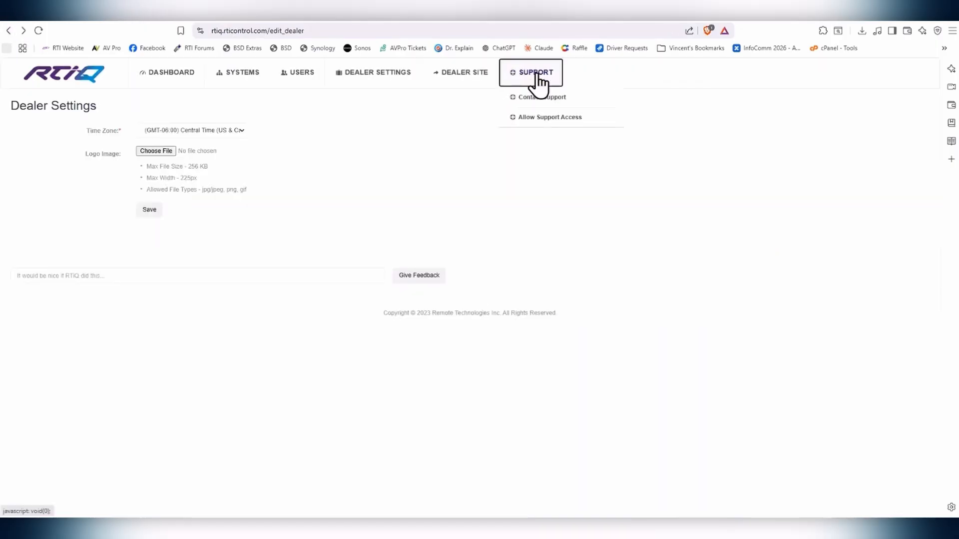
mouse_move(546, 80)
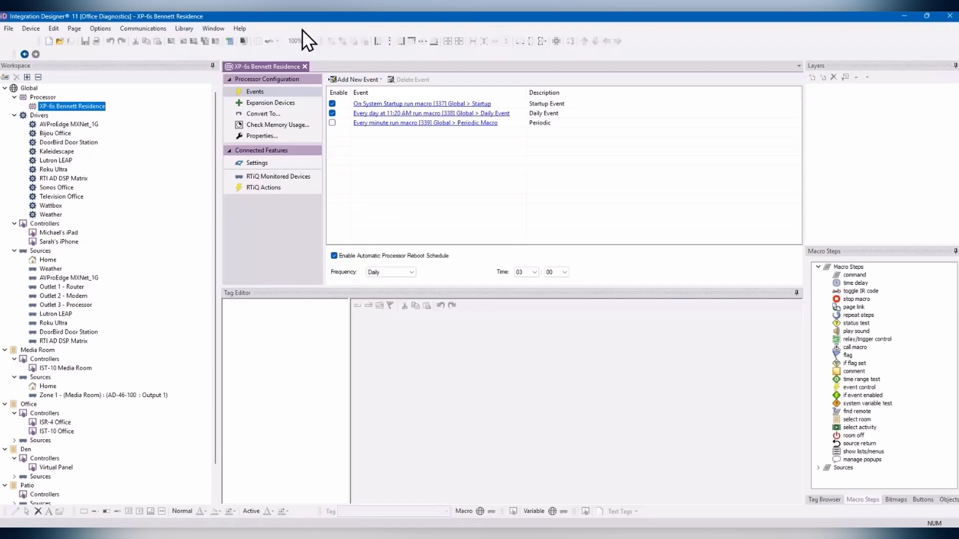
Step: Cancel Integration Designer 11's problem report form unsent and minimize the program
left_click(234, 28)
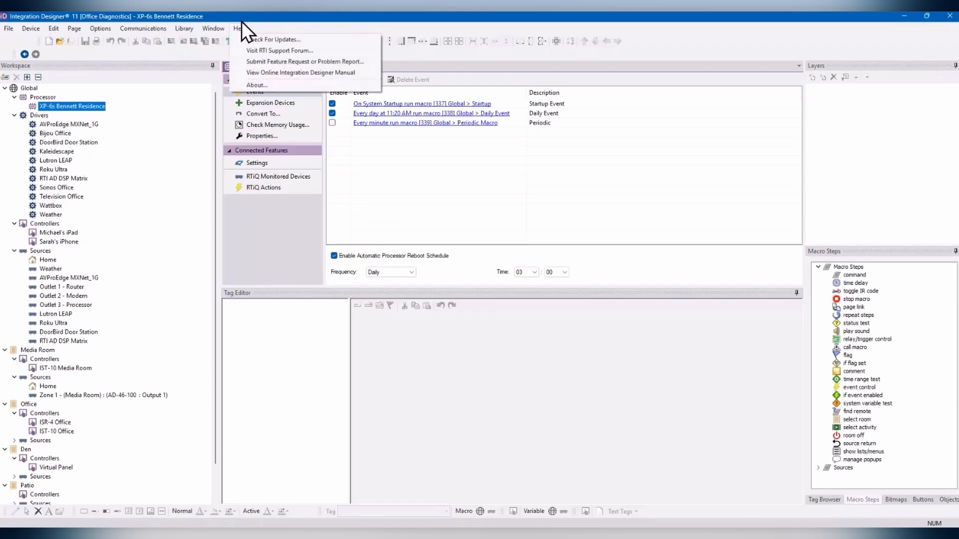
left_click(269, 62)
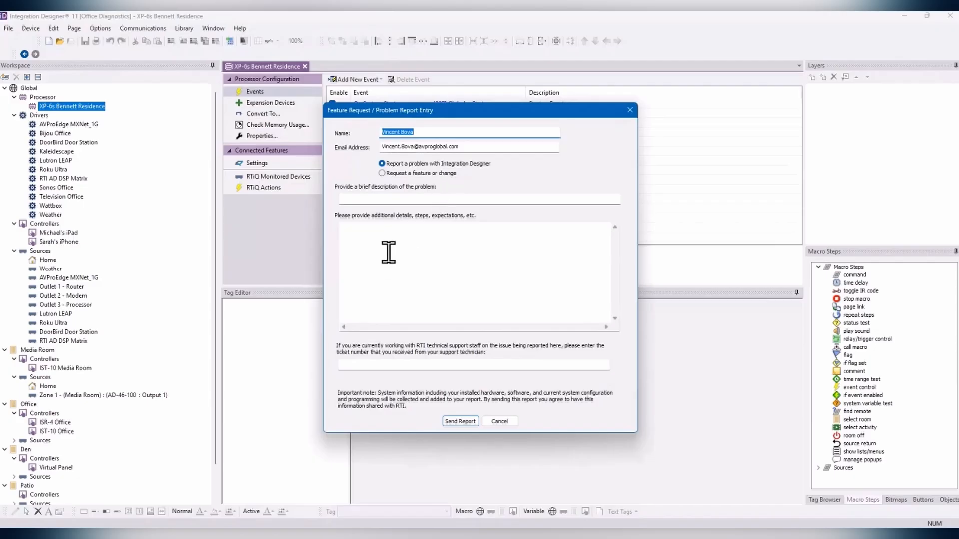
left_click(392, 235)
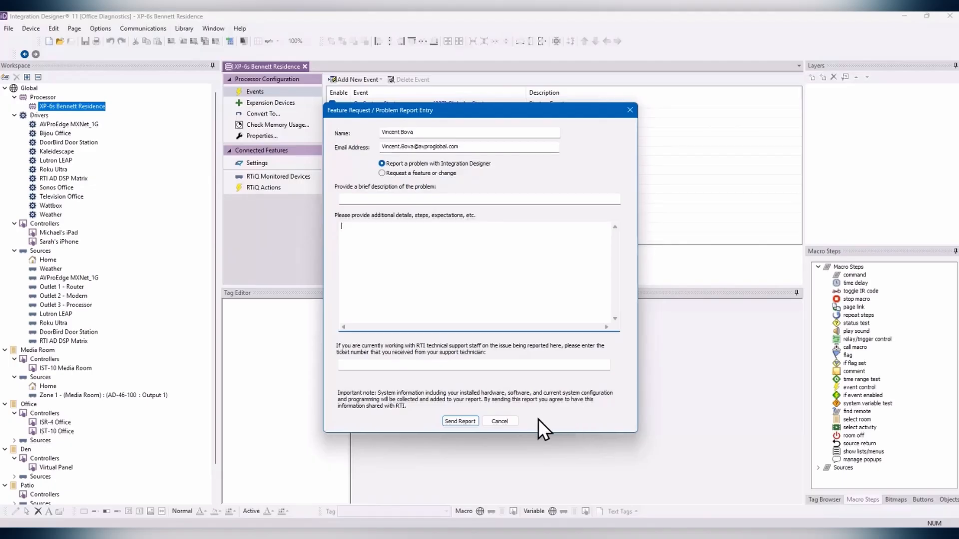
left_click(503, 420)
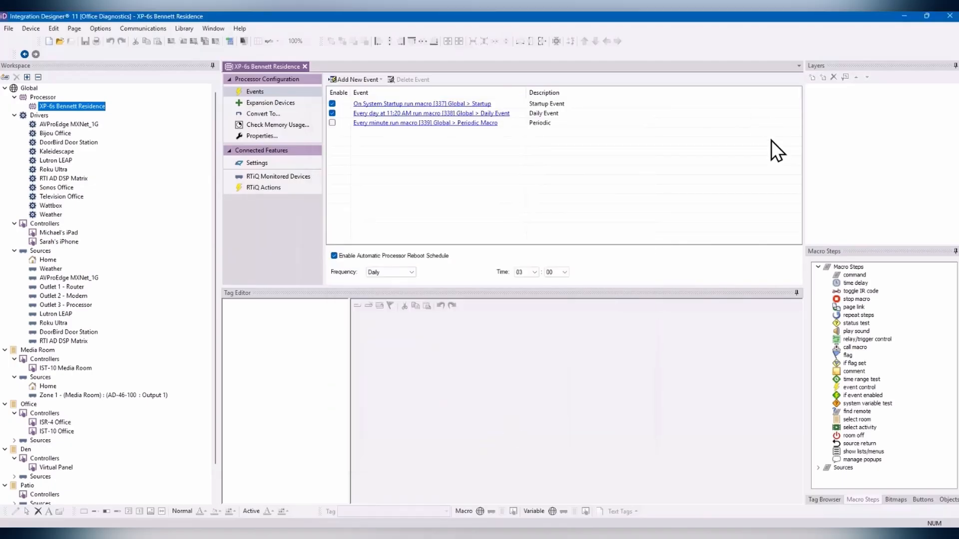
left_click(910, 17)
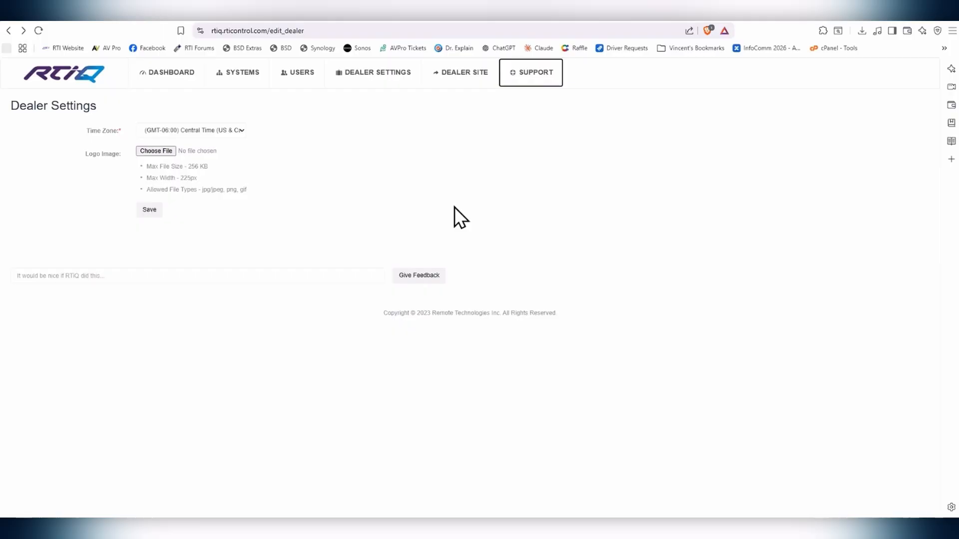
Step: Open the Users list of 27 users and expand the All User Types filter dropdown
left_click(318, 84)
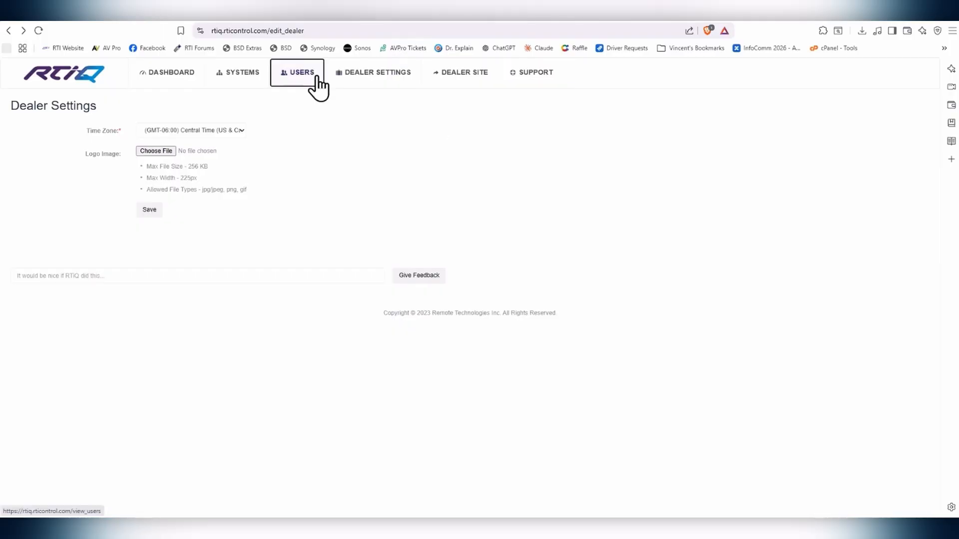
scroll(406, 268, "down", 5)
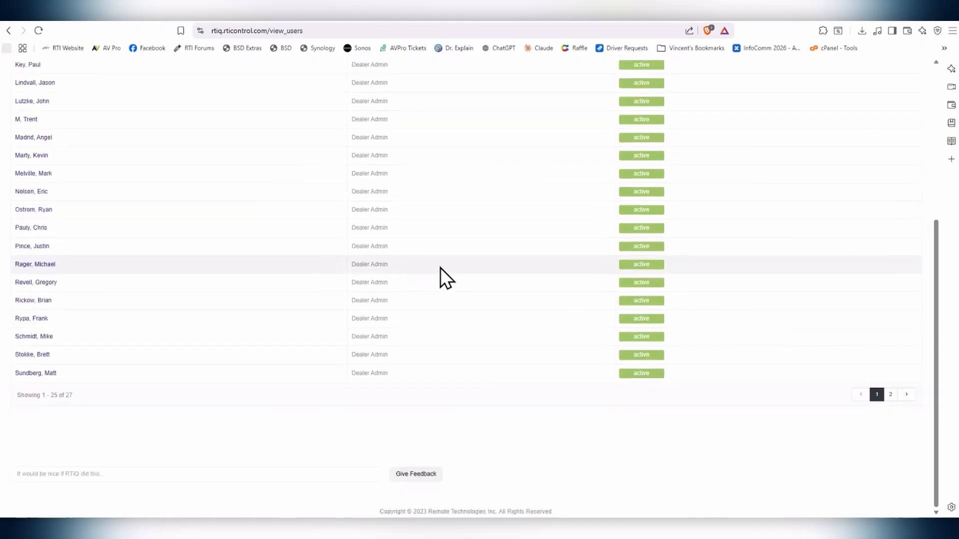
scroll(492, 338, "up", 5)
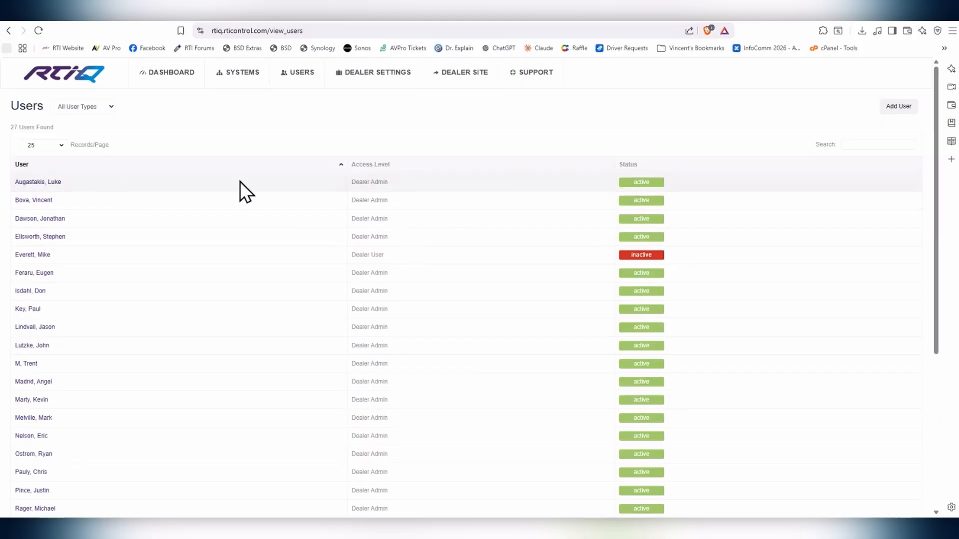
left_click(95, 107)
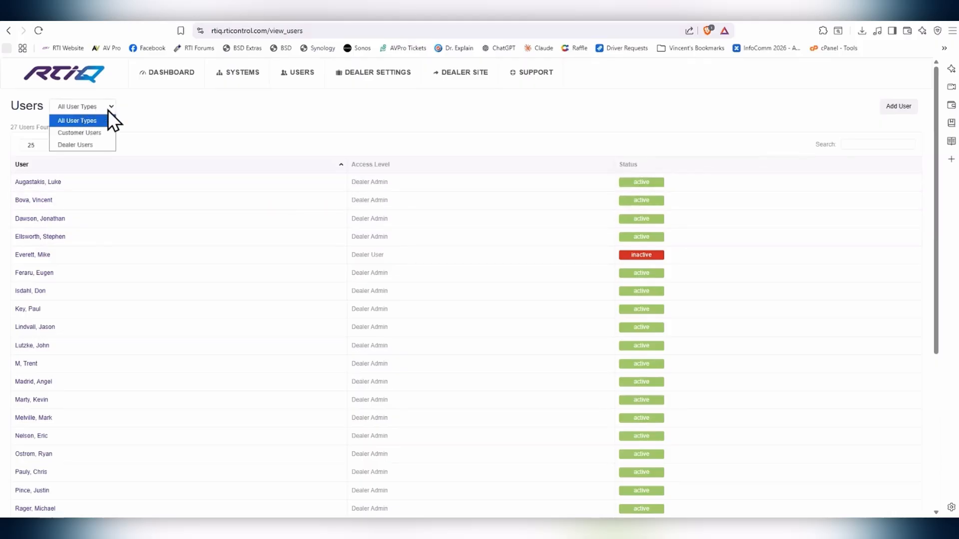